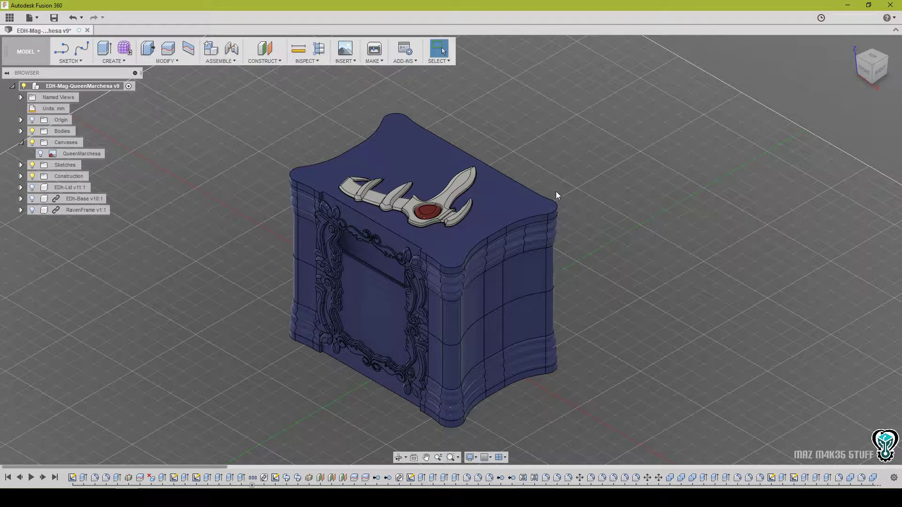
Examine the QueenMarchesa reference canvas with the bodies hidden, and return to the bodies without the canvas.
middle_click_drag(508, 237, 477, 229)
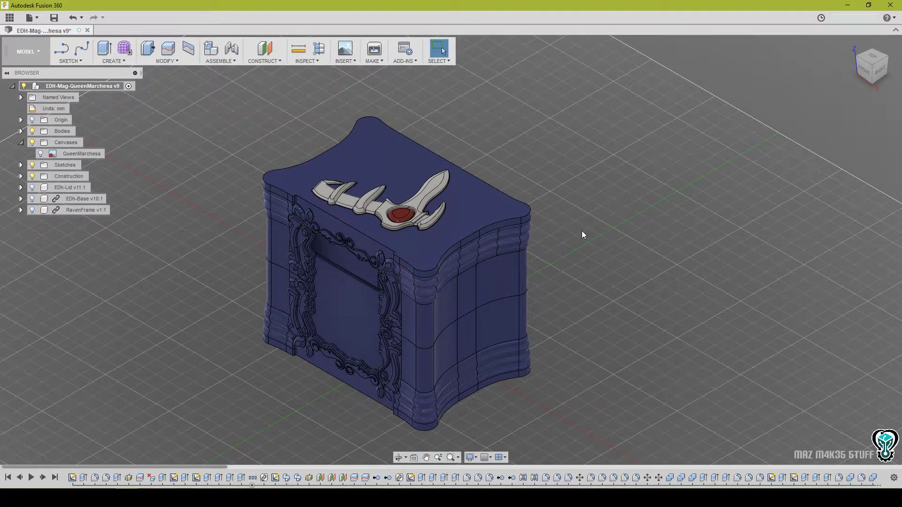
middle_click_drag(536, 217, 526, 215)
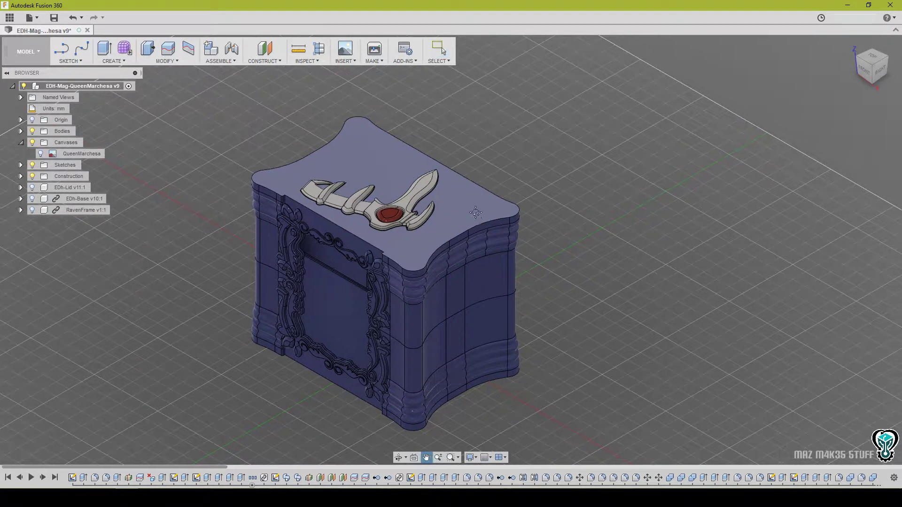
left_click(41, 154)
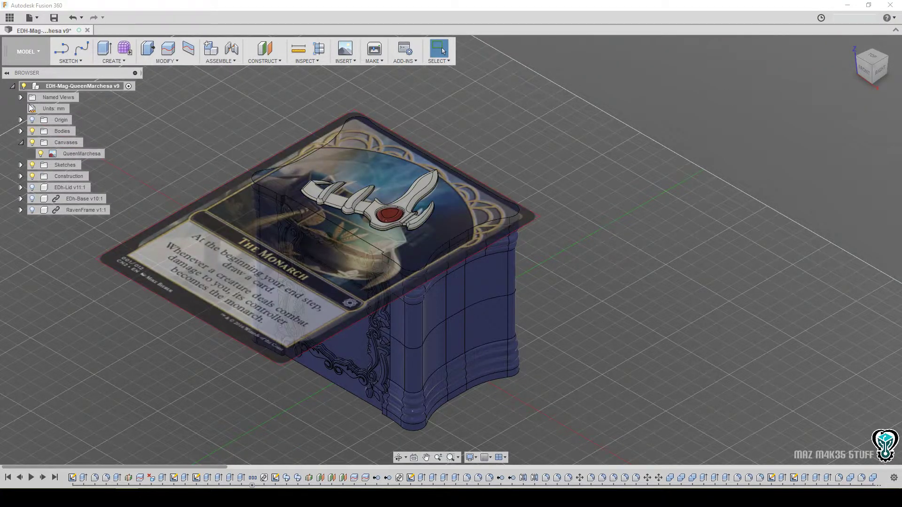
left_click(32, 131)
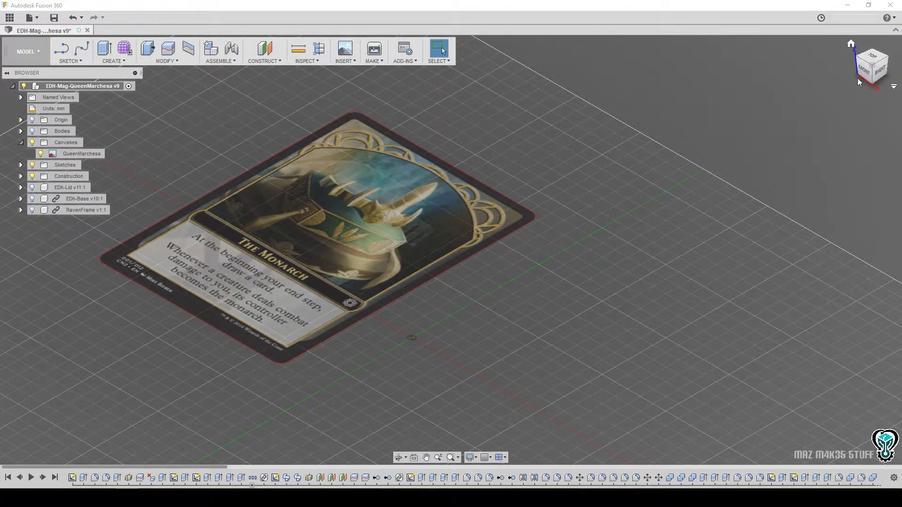
mouse_move(864, 61)
left_mouse_down()
mouse_move(875, 68)
mouse_move(855, 56)
left_mouse_up()
left_click(32, 131)
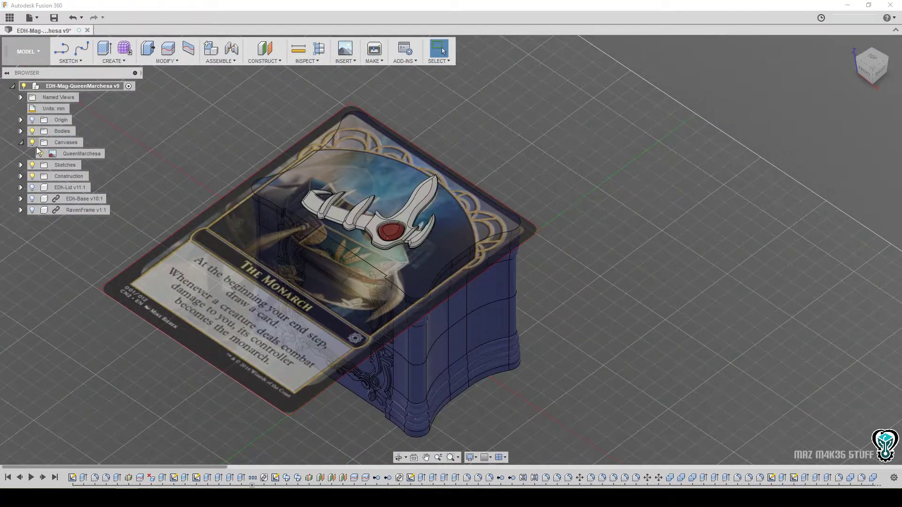
left_click(40, 154)
middle_click_drag(453, 207, 438, 200)
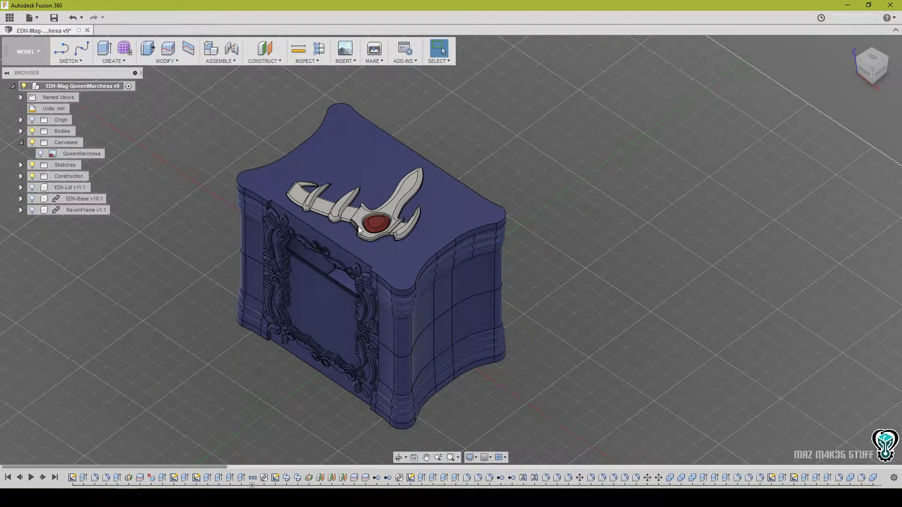
Examine the finished crown on the box lid and the design's feature history.
middle_click_drag(352, 217, 391, 216)
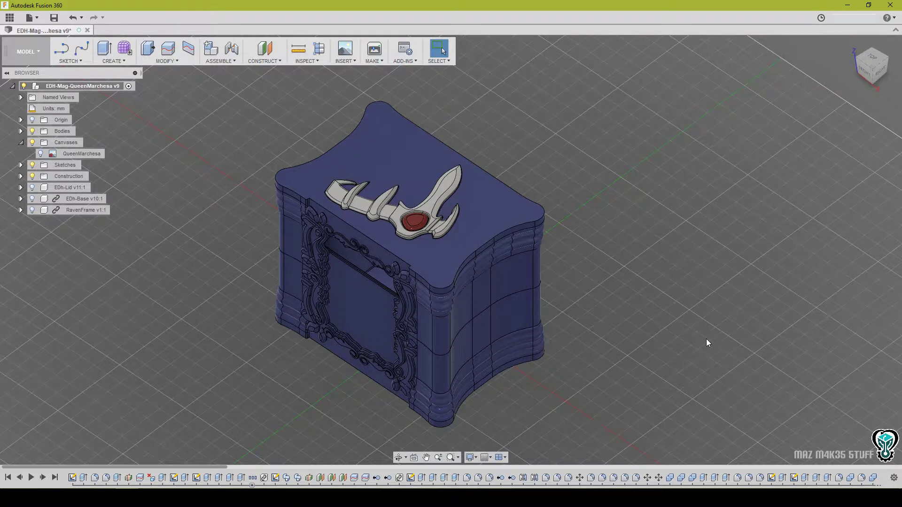
middle_click_drag(553, 272, 545, 271)
scroll(834, 473, "down", 3)
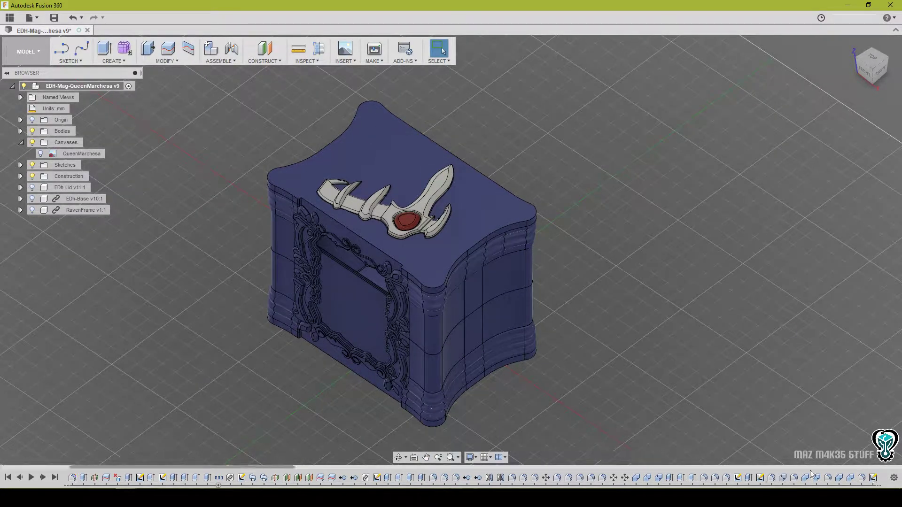
scroll(835, 460, "down", 1)
scroll(835, 471, "down", 3)
middle_click_drag(671, 344, 601, 299)
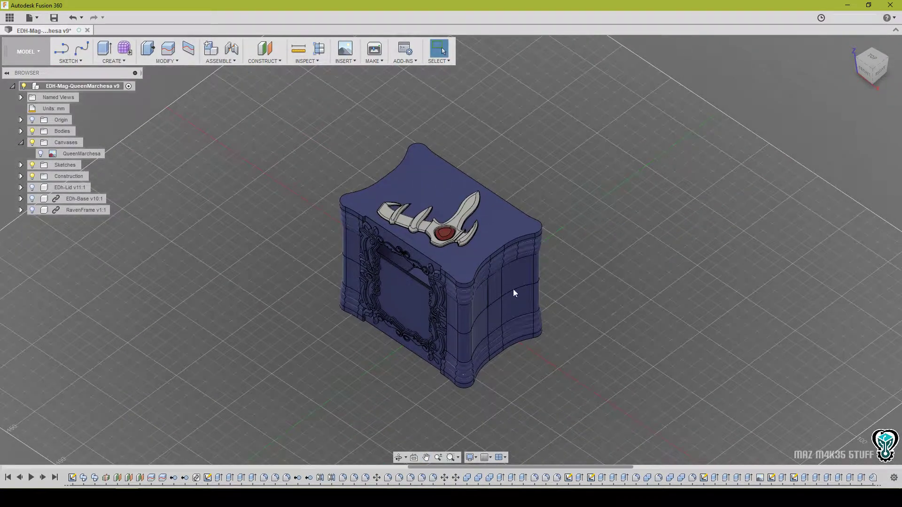
middle_click_drag(501, 265, 460, 262)
Show the QueenMarchesa canvas together with the bodies to compare the crown with its artwork.
middle_click_drag(354, 231, 398, 221, "shift")
scroll(428, 225, "up", 3)
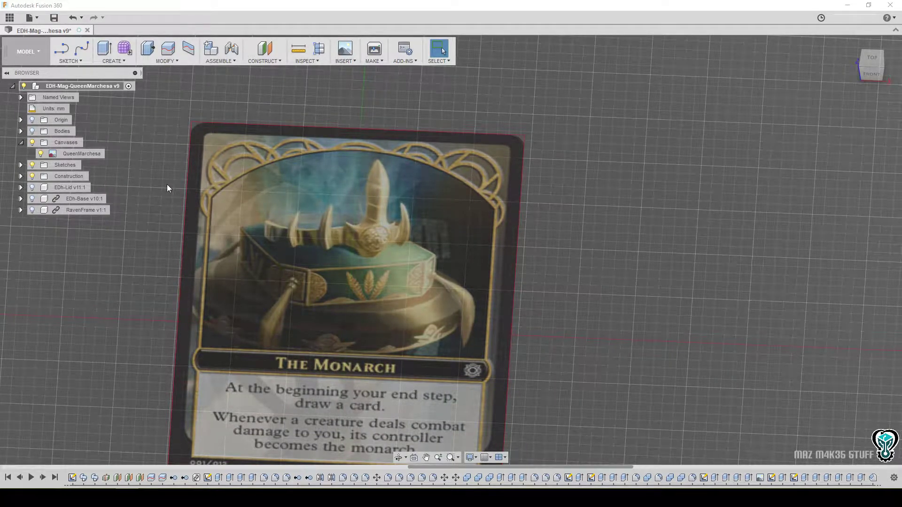
left_click(32, 132)
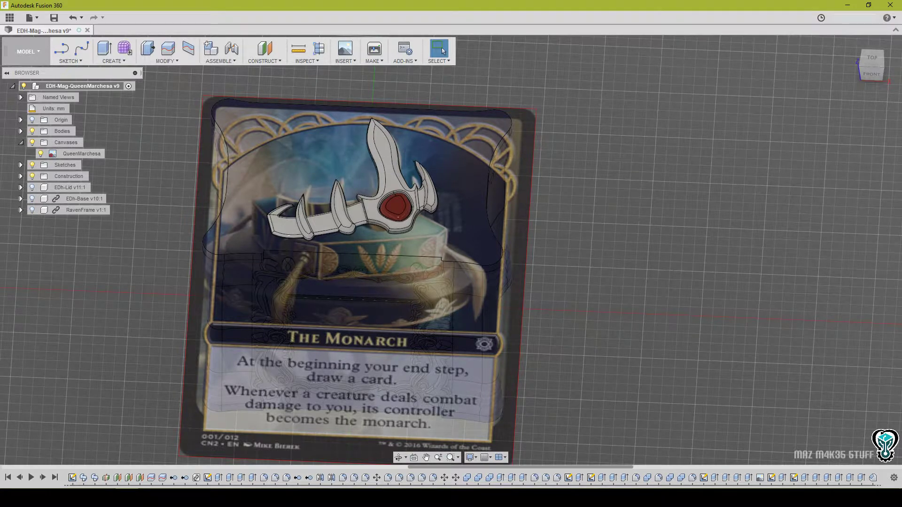
Delete all crown features from the history, from the first sketch after the canvas through the last feature.
scroll(783, 477, "down", 4)
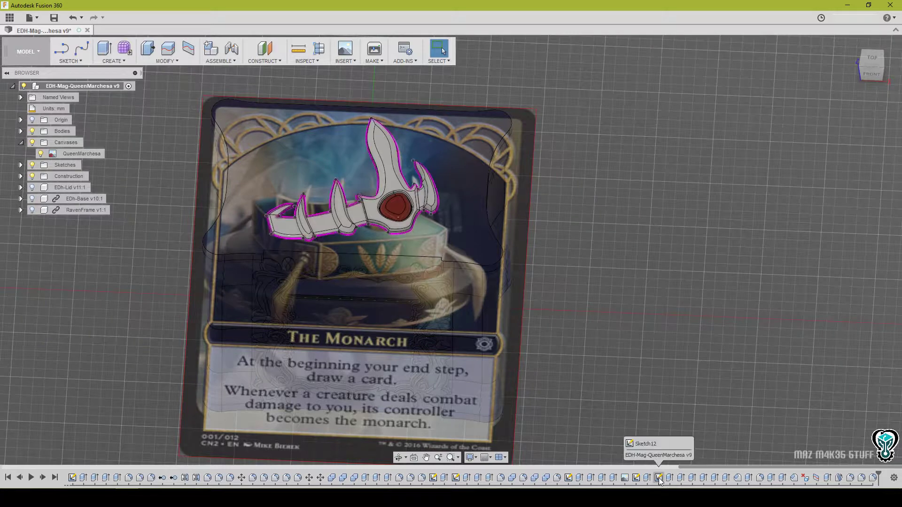
left_click(635, 478)
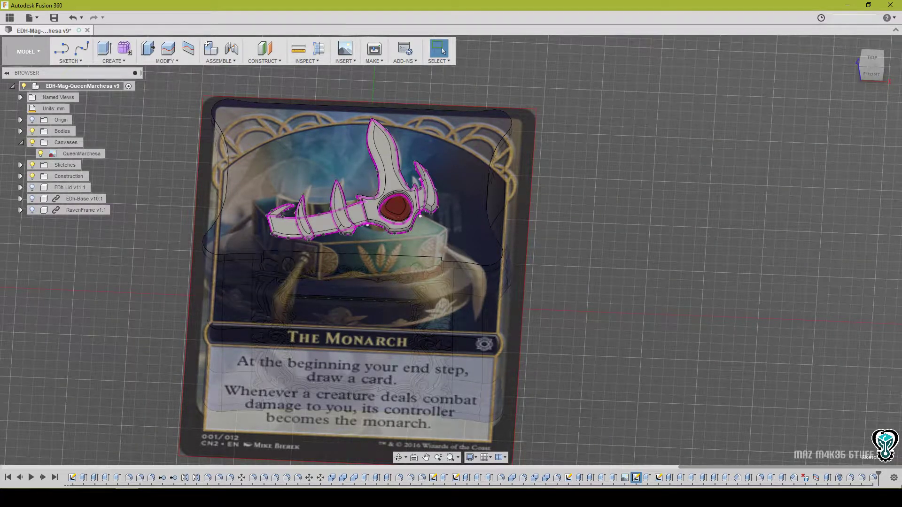
left_click(874, 478, "shift")
right_click(875, 479)
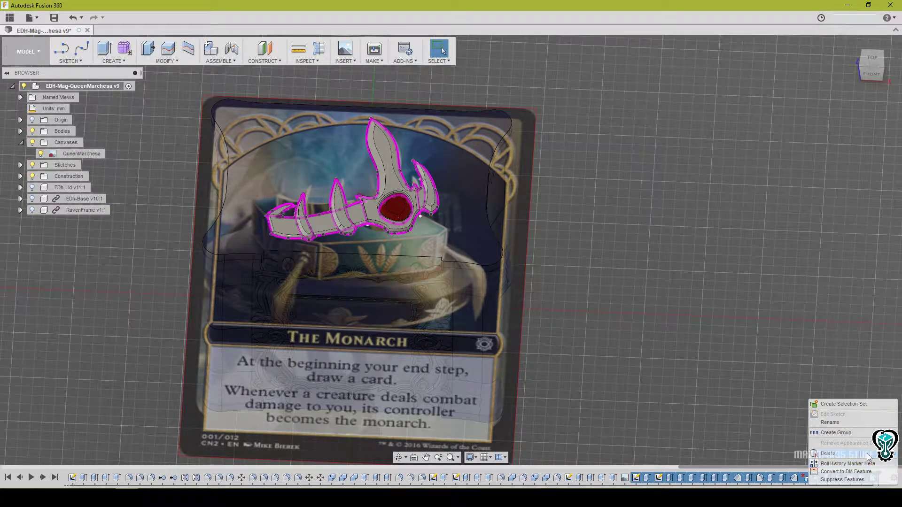
left_click(869, 459)
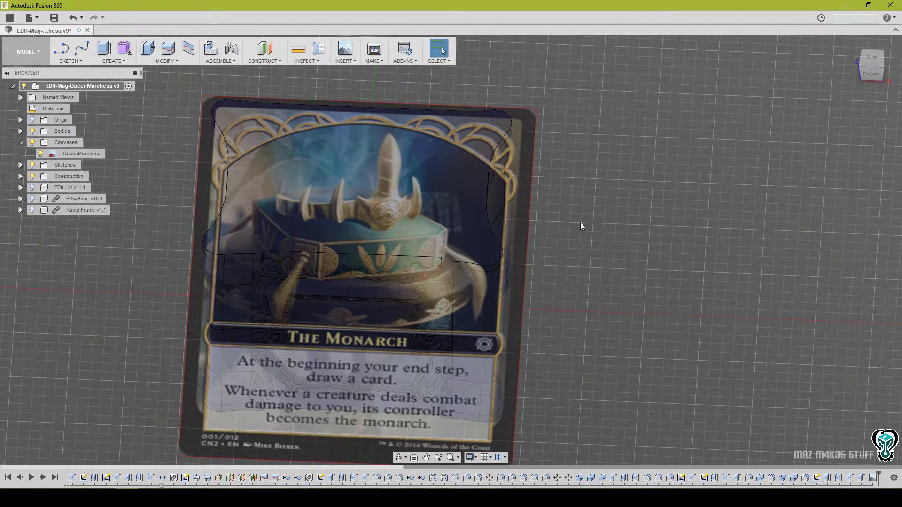
Edit the QueenMarchesa canvas and move it 140 mm in X so it lies beside the box lid.
middle_click_drag(422, 172, 368, 201)
scroll(426, 184, "down", 2)
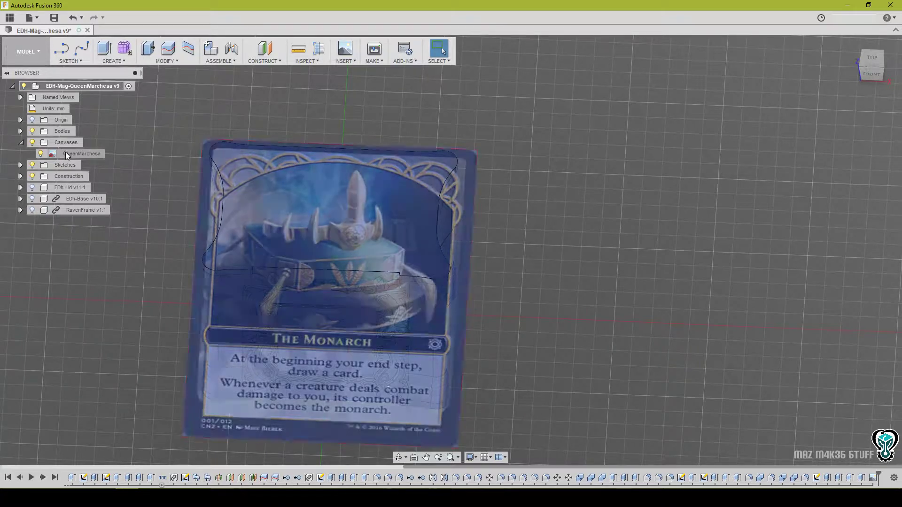
right_click(66, 153)
left_click(89, 167)
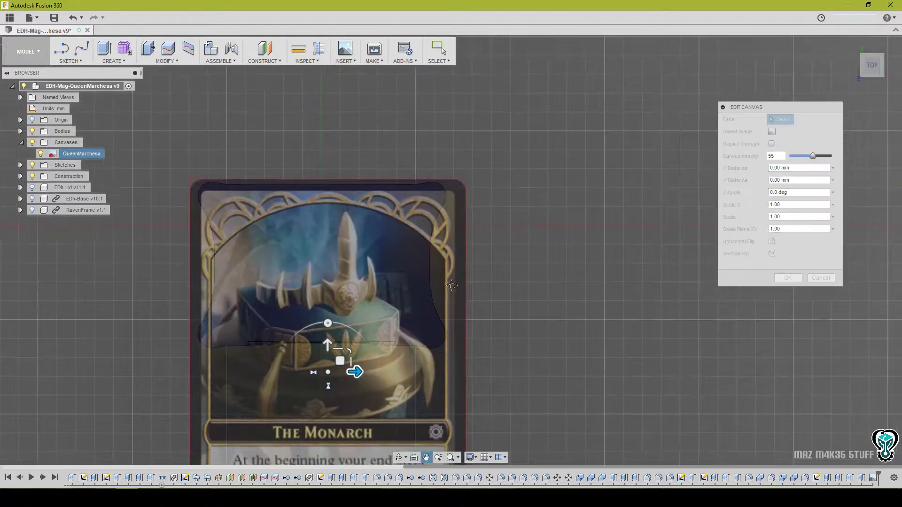
left_click_drag(371, 372, 629, 373)
middle_click_drag(543, 342, 528, 291)
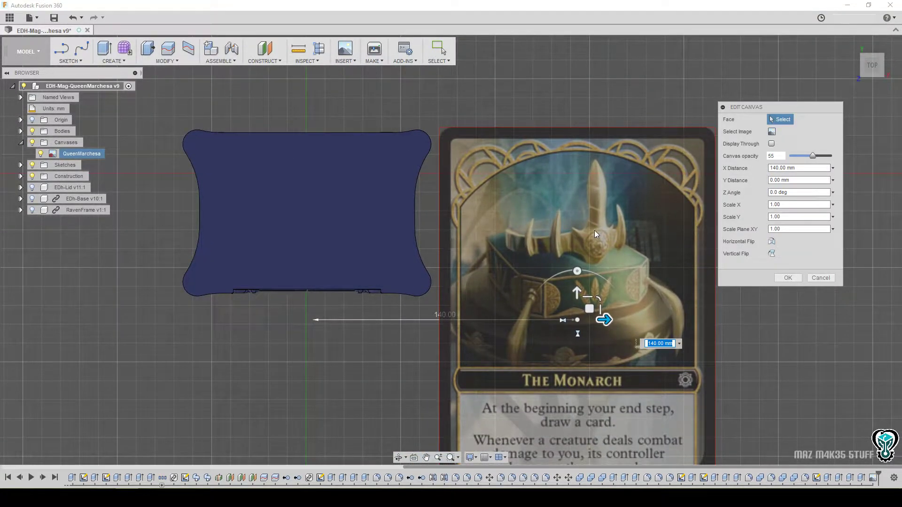
middle_click_drag(595, 233, 581, 234)
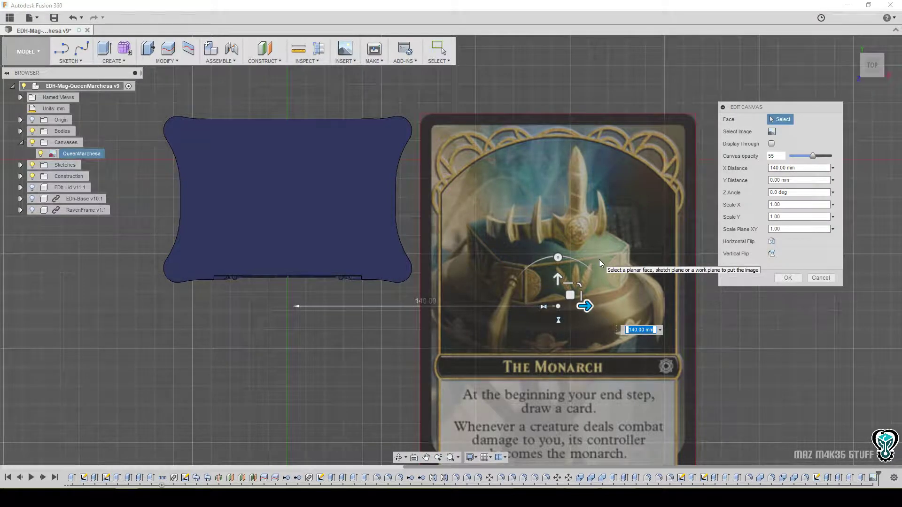
left_click(788, 278)
Create a sketch on the top face of the box lid.
middle_click_drag(291, 238, 333, 271)
middle_click_drag(407, 243, 408, 257)
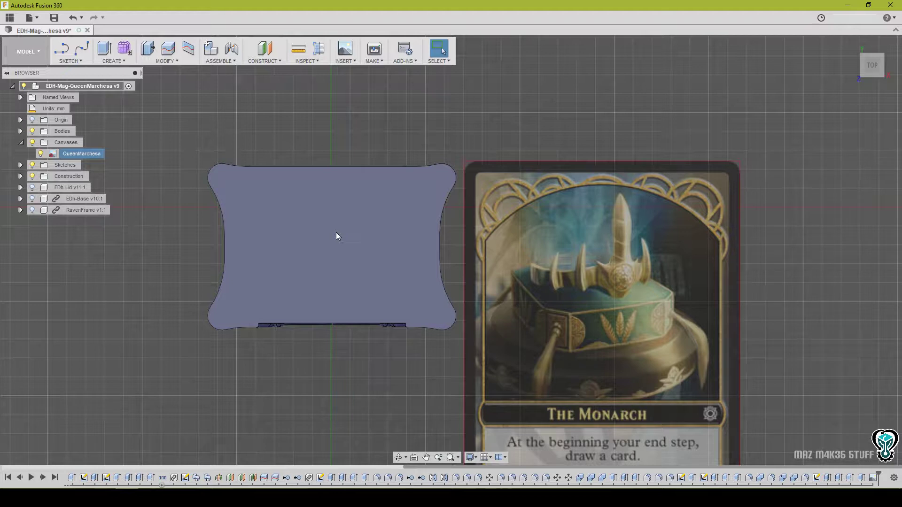
left_click(316, 259)
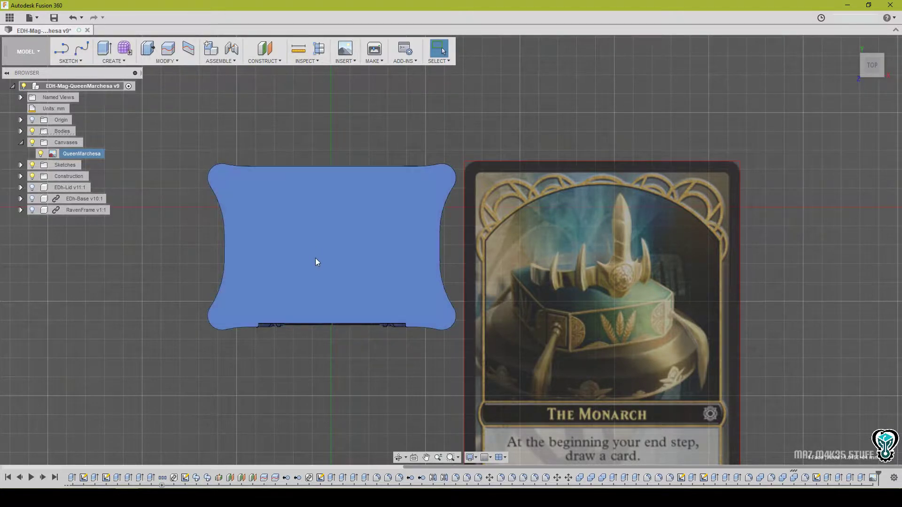
right_click(339, 202)
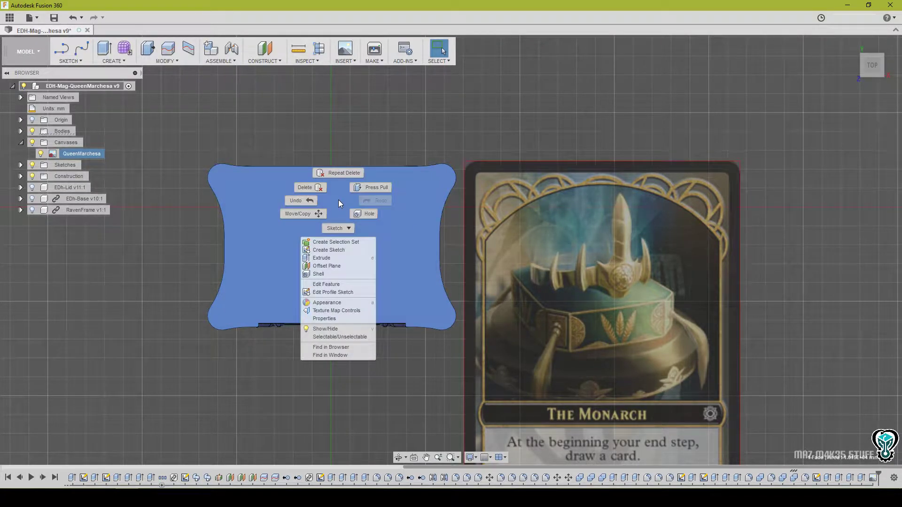
left_click(329, 249)
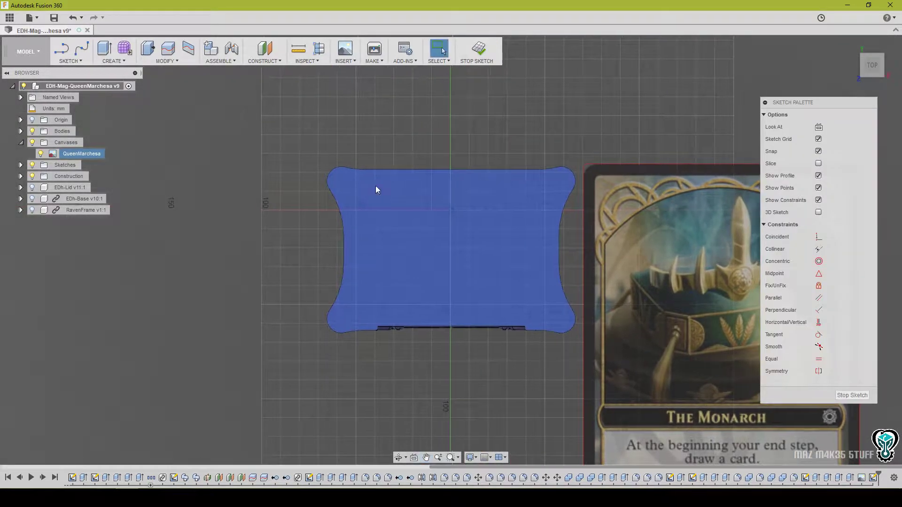
Sketch a vertical line about 11.5 mm long from the midpoint of the lid's back edge inward along the centre axis.
scroll(578, 227, "up", 3)
mouse_move(580, 227)
middle_mouse_down()
mouse_move(473, 235)
mouse_move(482, 205)
middle_mouse_up()
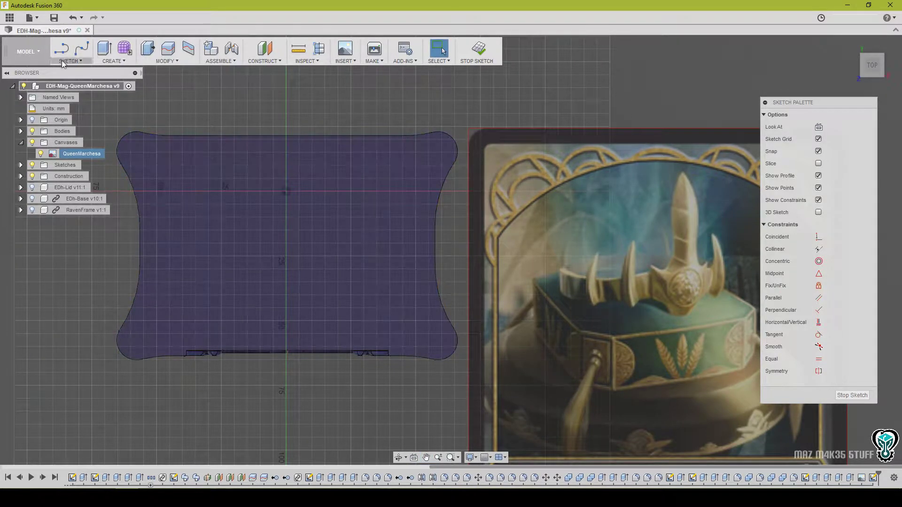
left_click(61, 49)
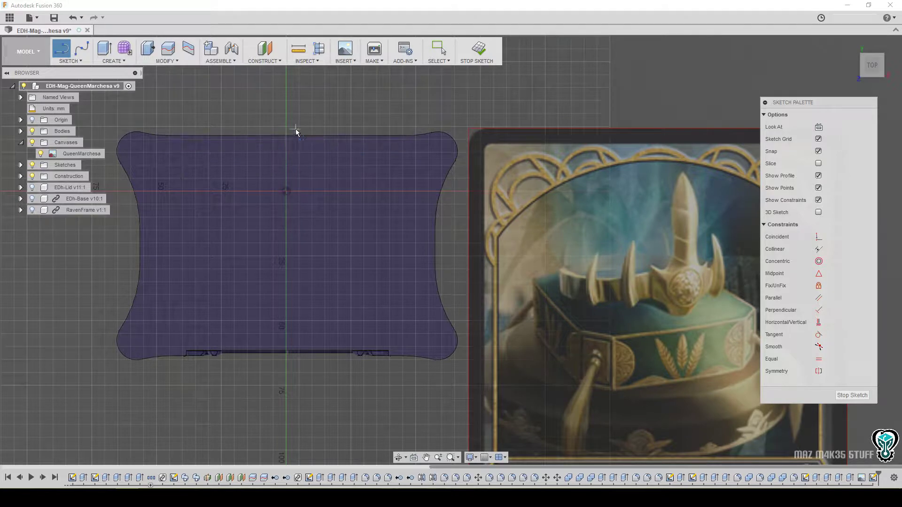
left_click(286, 136)
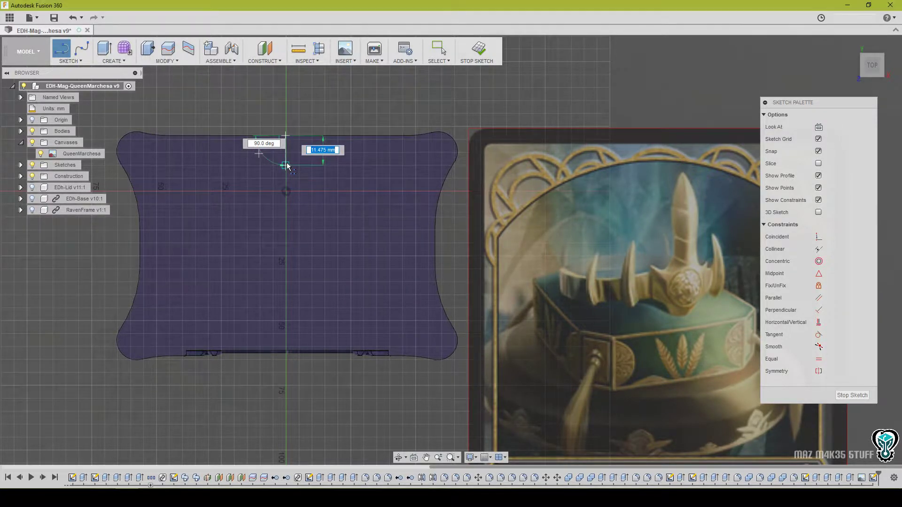
left_click(261, 166)
mouse_move(295, 205)
middle_mouse_down()
mouse_move(316, 206)
mouse_move(300, 214)
middle_mouse_up()
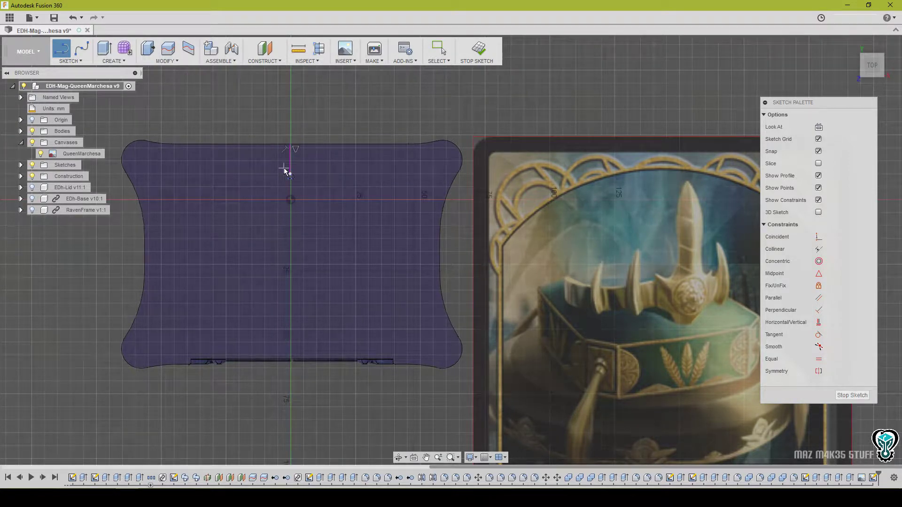
scroll(382, 227, "up", 1)
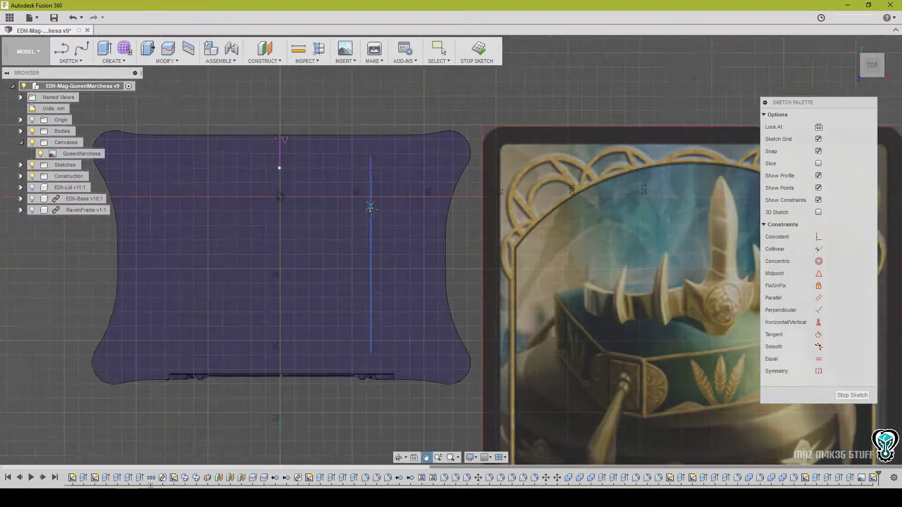
mouse_move(375, 212)
middle_mouse_down()
mouse_move(346, 223)
mouse_move(381, 238)
middle_mouse_up()
scroll(347, 222, "down", 2)
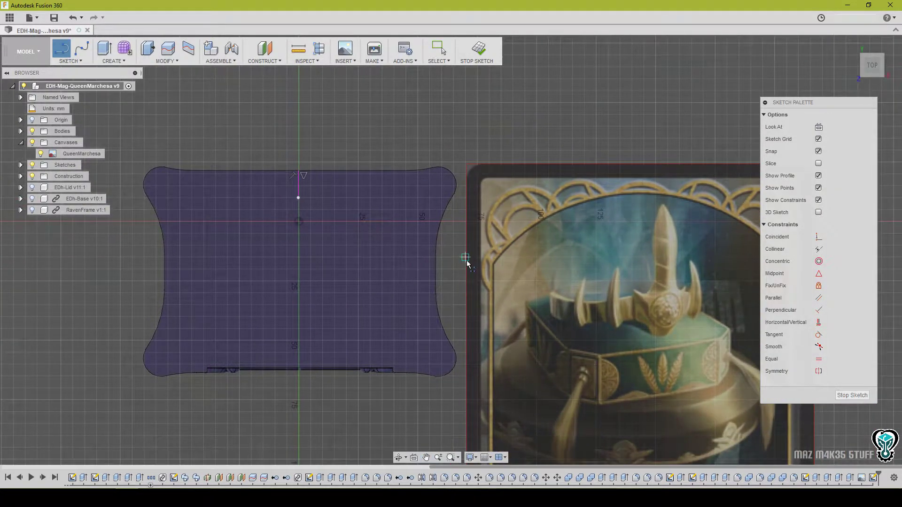
key("Escape")
With the Ellipse tool active, hide all bodies so that only the sketch and the card canvas remain in view.
mouse_move(543, 271)
middle_mouse_down()
mouse_move(477, 236)
mouse_move(521, 236)
middle_mouse_up()
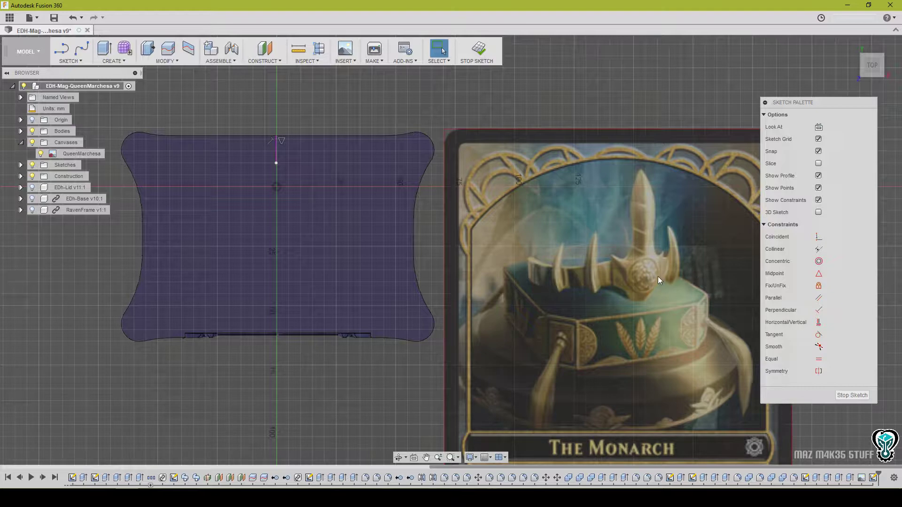
middle_click_drag(278, 284, 285, 316)
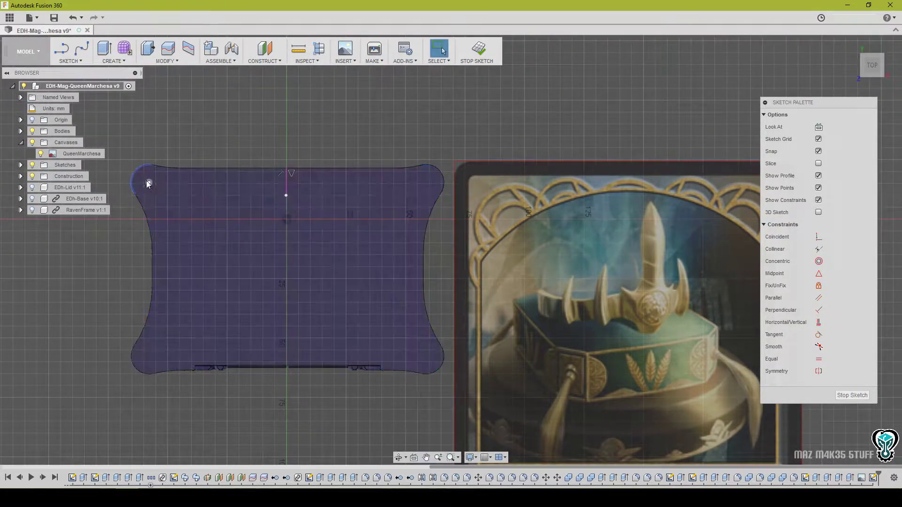
left_click(73, 61)
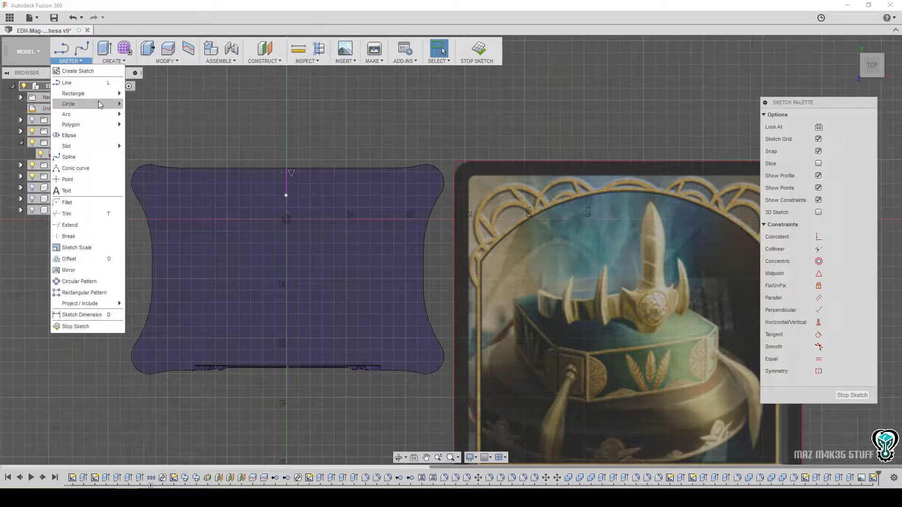
left_click(78, 136)
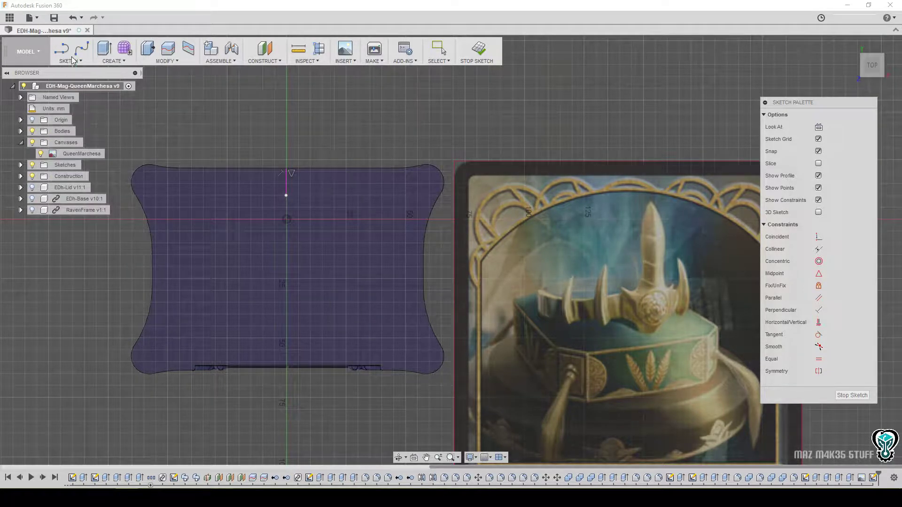
middle_click_drag(317, 301, 333, 305)
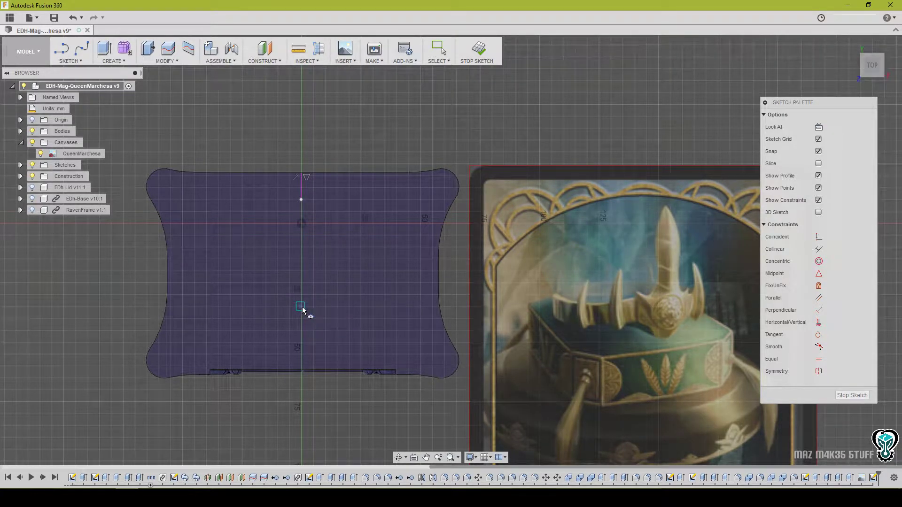
scroll(302, 308, "up", 1)
left_click(301, 186)
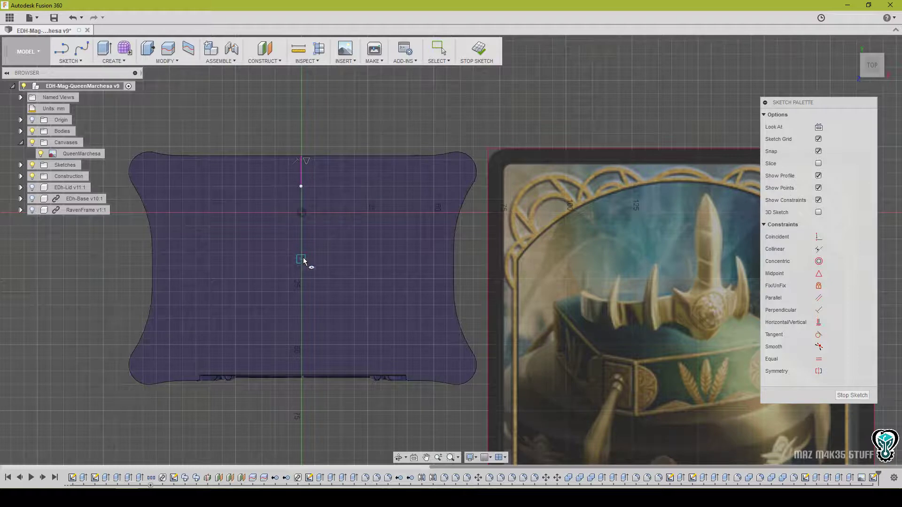
scroll(317, 239, "up", 3)
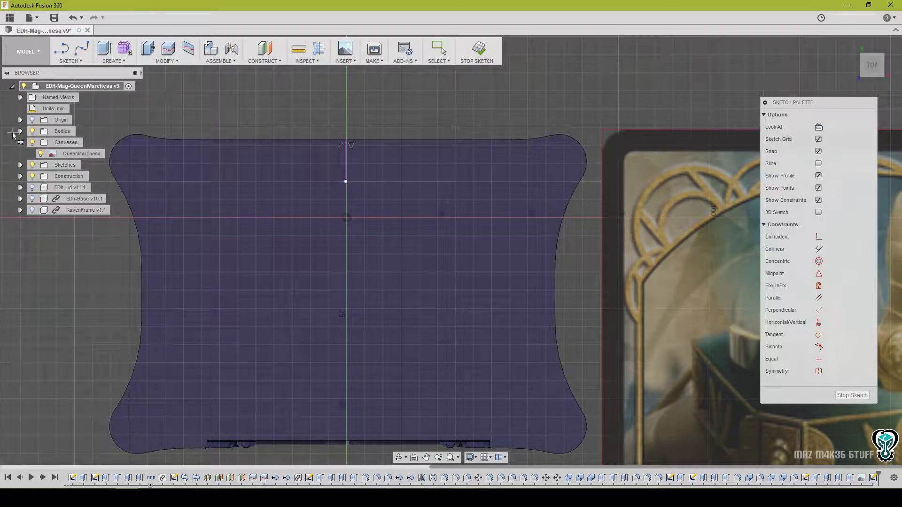
left_click(32, 131)
scroll(336, 296, "up", 2)
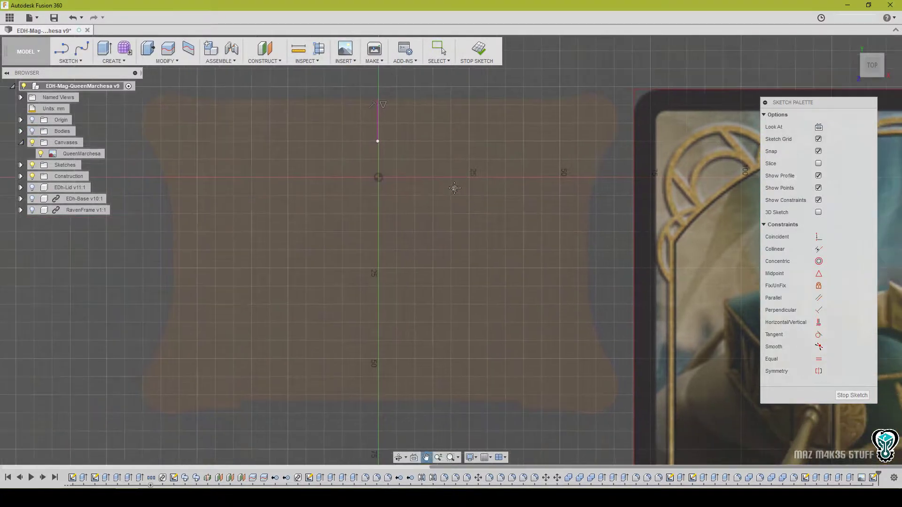
scroll(429, 181, "down", 1)
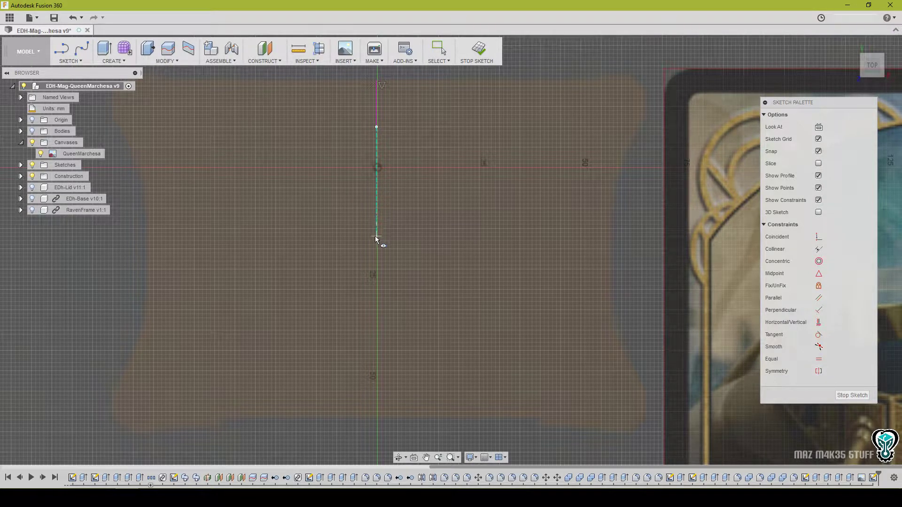
Sketch a horizontal ellipse centred on the lid's centre axis, with a short axis of about 43 mm, and finish the Ellipse command.
left_click(377, 286)
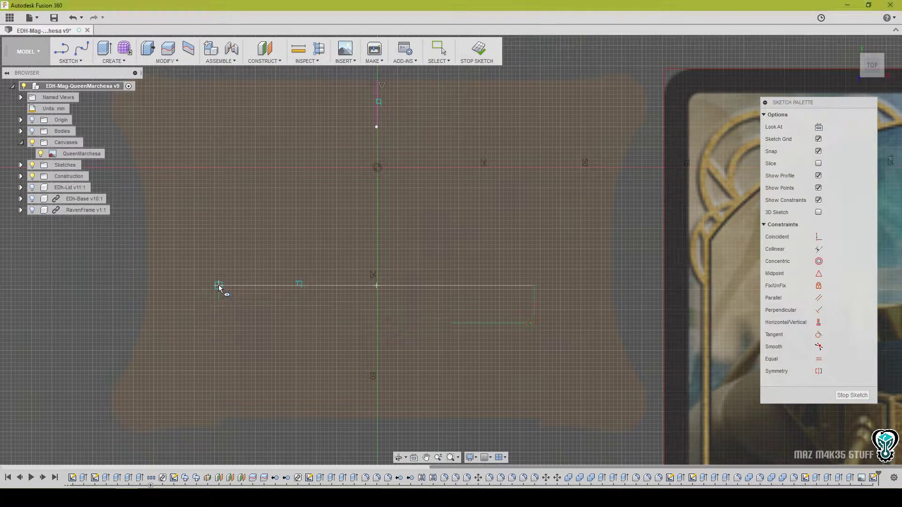
left_click(219, 286)
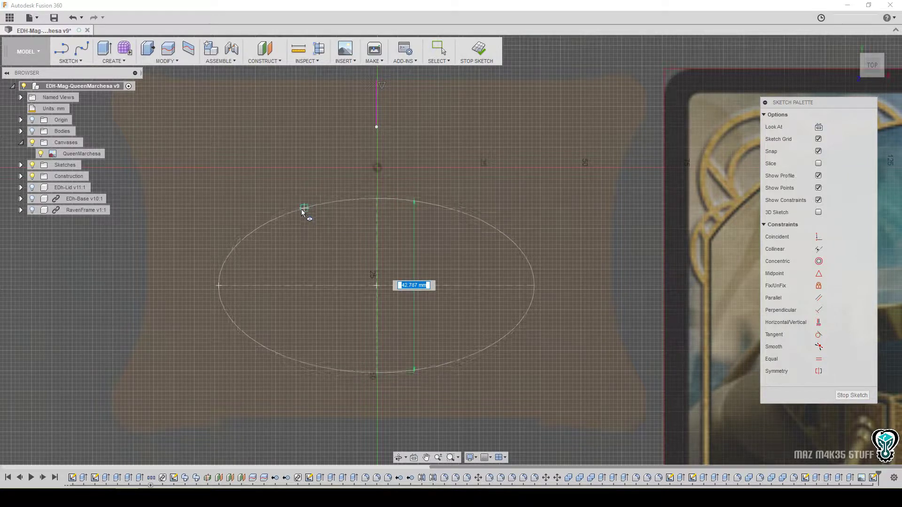
left_click(301, 210)
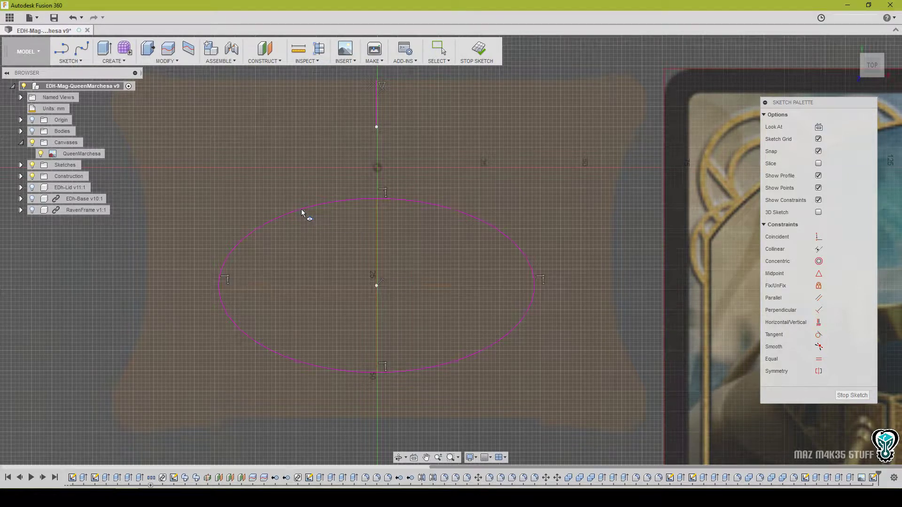
right_click(484, 309)
left_click(524, 311)
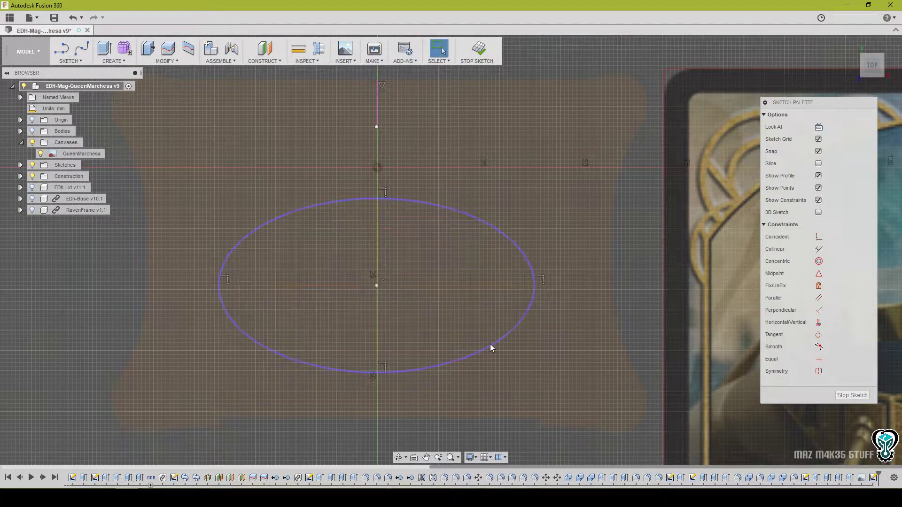
Duplicate the ellipse and offset the copy by a Y distance of -15 mm along the centre axis, towards the lid's back edge.
left_click(490, 346)
scroll(489, 321, "down", 1)
mouse_move(492, 315)
middle_mouse_down()
mouse_move(436, 284)
mouse_move(349, 308)
mouse_move(309, 247)
mouse_move(433, 322)
middle_mouse_up()
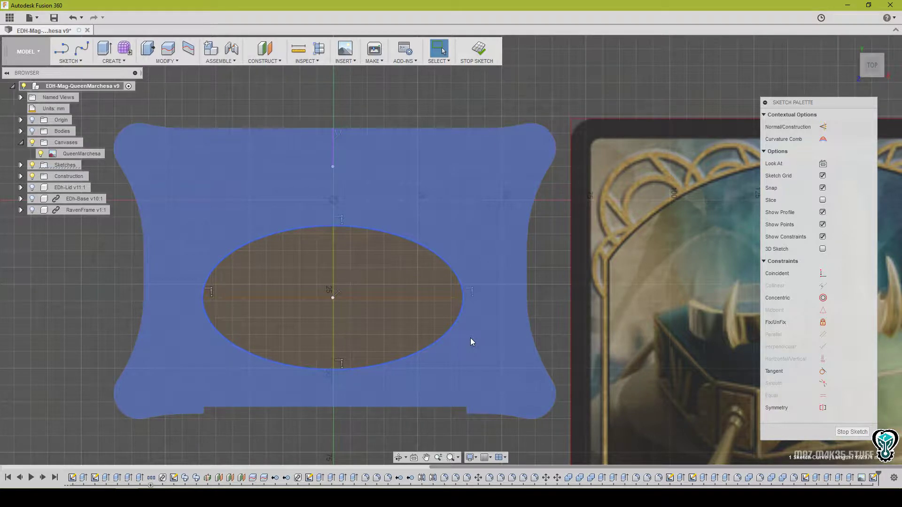
key("m")
left_click_drag(333, 325, 335, 280)
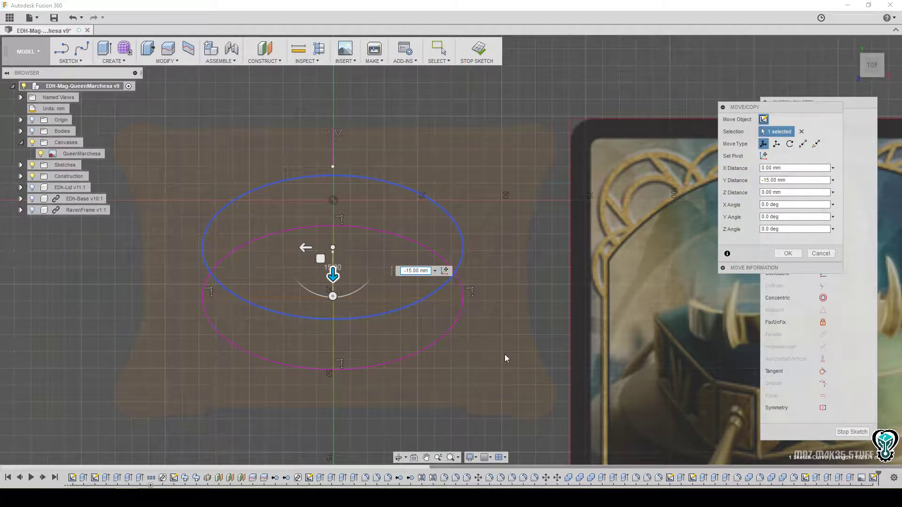
left_click(784, 254)
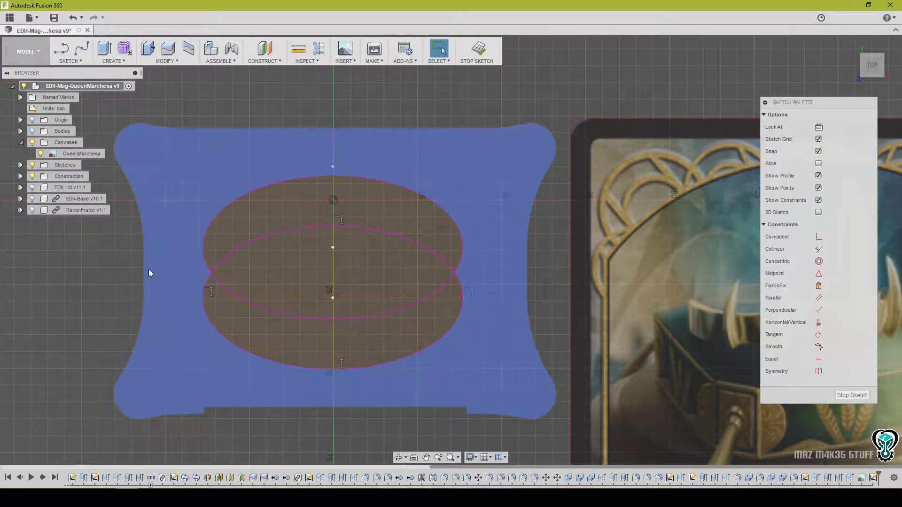
Sketch a vertical line about 17.5 mm long from the ellipses' left intersection down to the front ellipse.
scroll(257, 295, "up", 3)
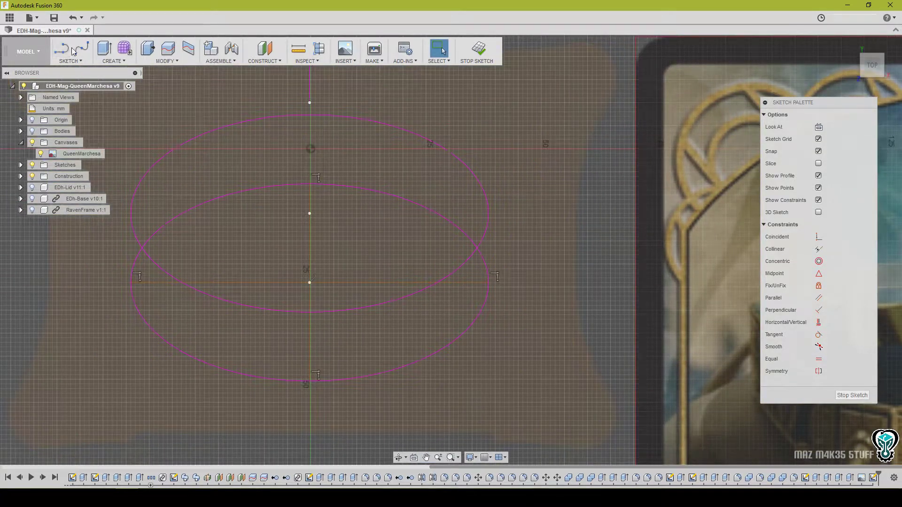
left_click(61, 48)
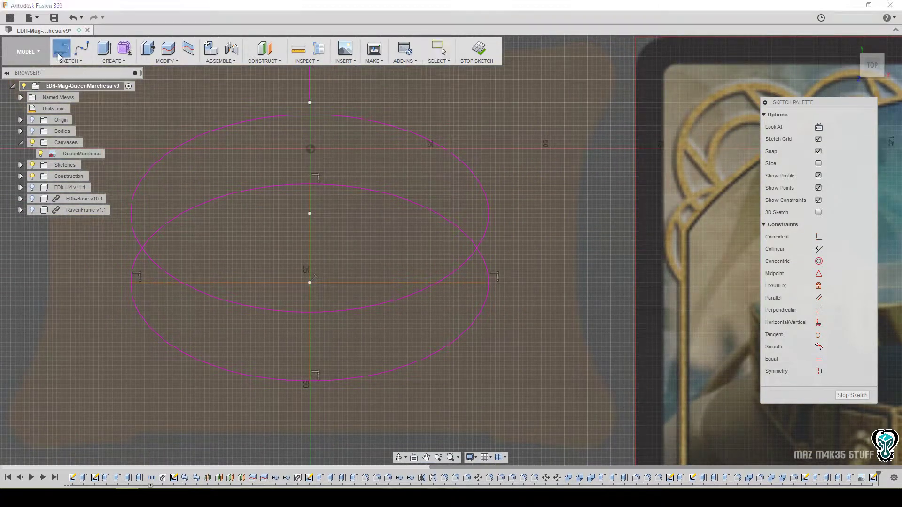
left_click(153, 266)
left_click(142, 248)
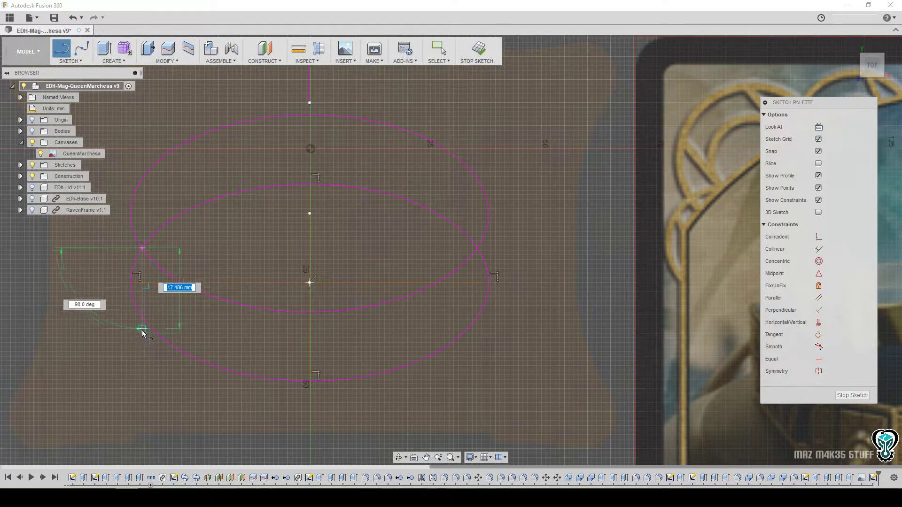
left_click(142, 329)
left_click(118, 329)
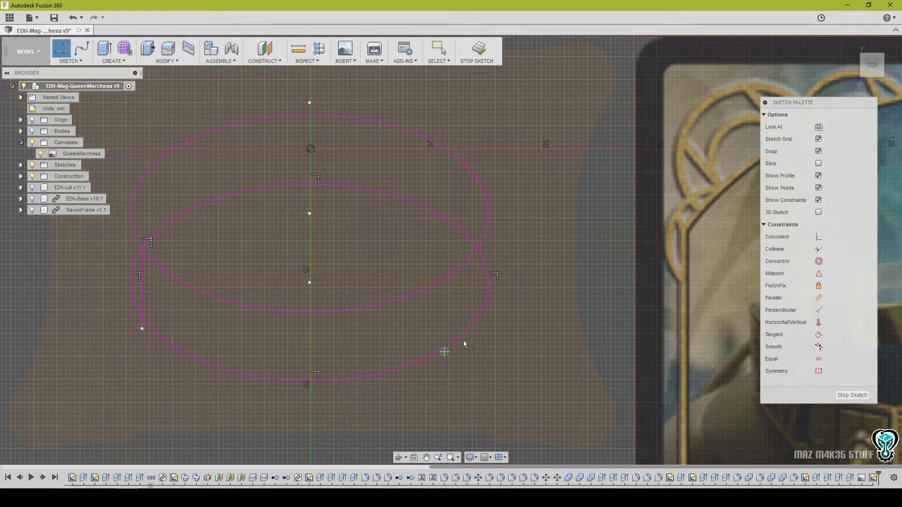
Sketch a matching vertical line about 17.5 mm long from the ellipses' right intersection to the front ellipse, then finish the Line command.
left_click(478, 244)
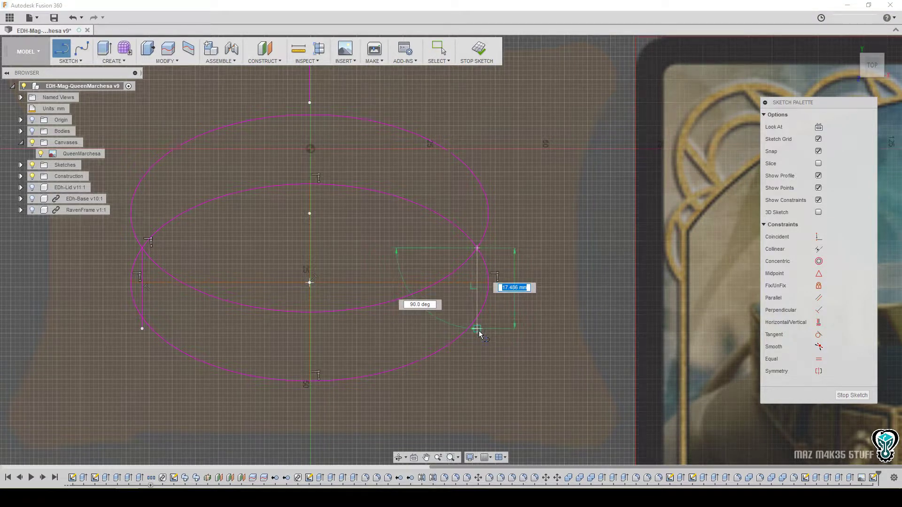
left_click(477, 329)
left_click(454, 330)
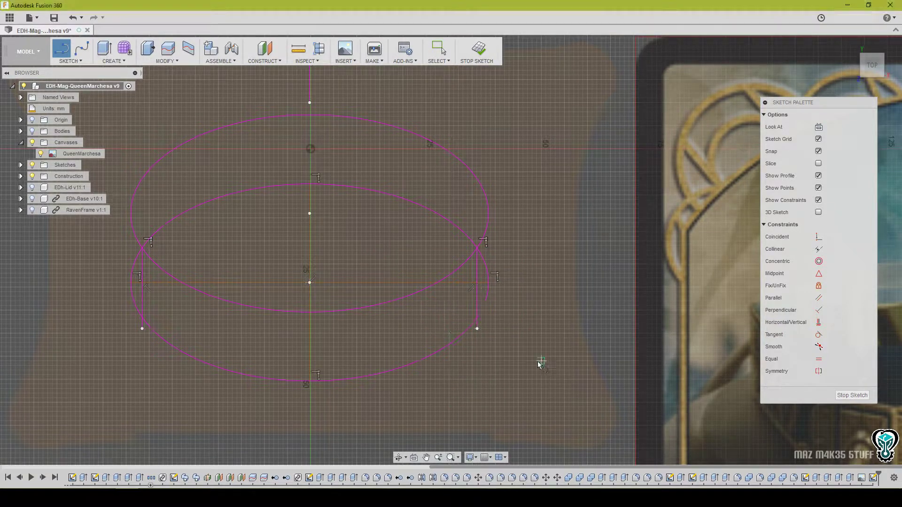
middle_click_drag(494, 414, 517, 423)
scroll(529, 394, "down", 3)
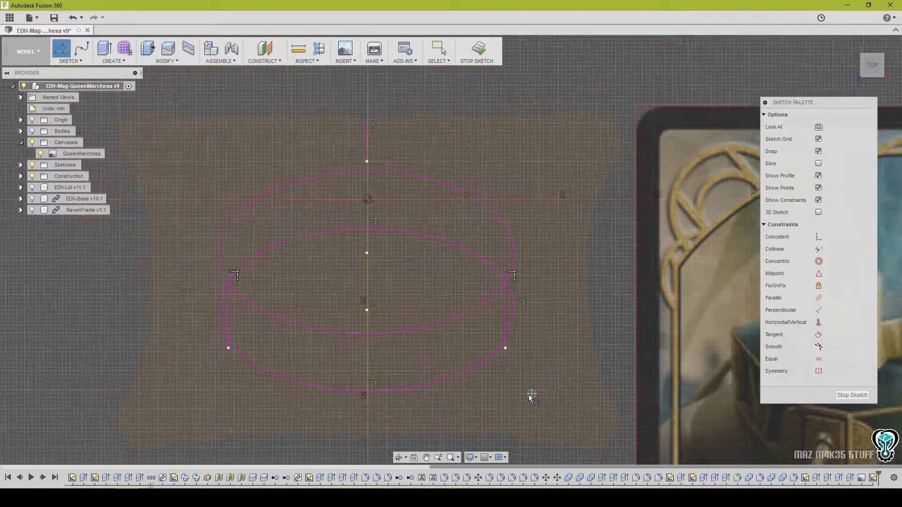
mouse_move(530, 379)
middle_mouse_down()
mouse_move(484, 332)
mouse_move(369, 346)
middle_mouse_up()
key("l")
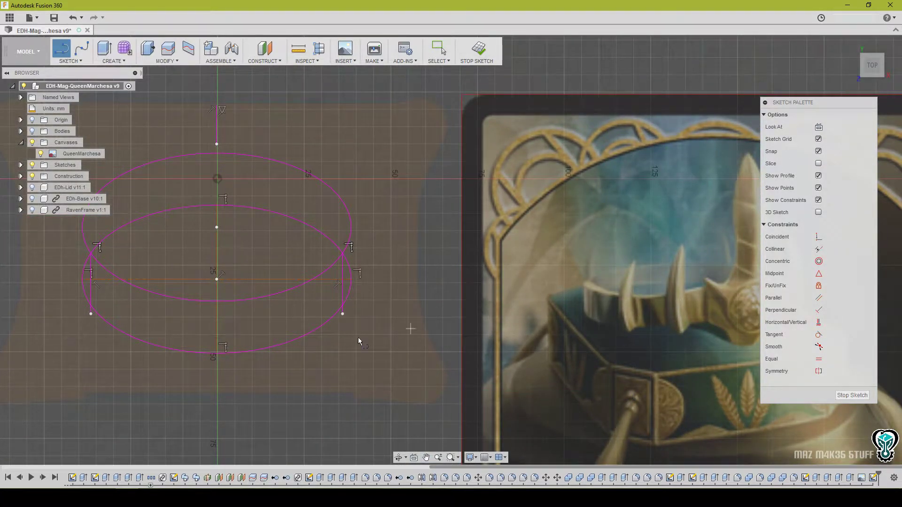
mouse_move(323, 336)
middle_mouse_down()
mouse_move(412, 365)
mouse_move(437, 359)
middle_mouse_up()
right_click(258, 350)
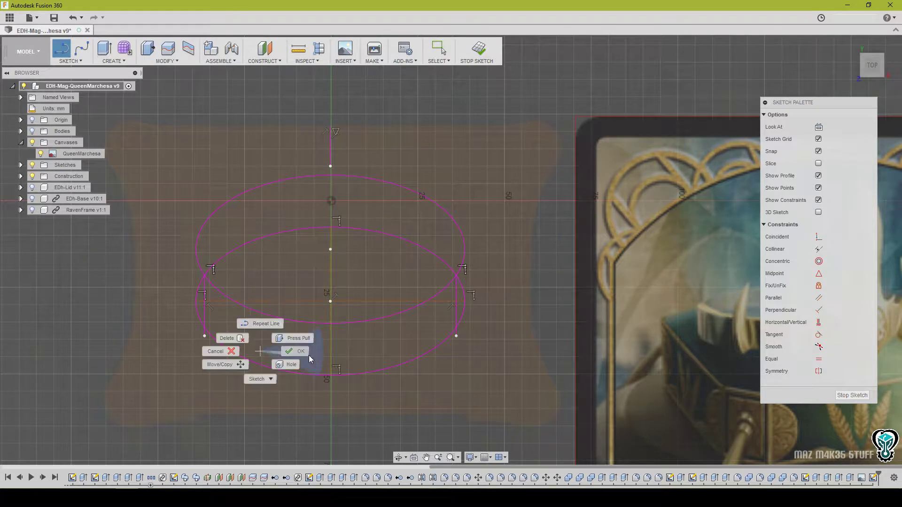
left_click(296, 353)
Trim the upper ellipse's back arc and the front ellipse's outer side sections, leaving the closed outline of the crown band.
left_click(394, 340)
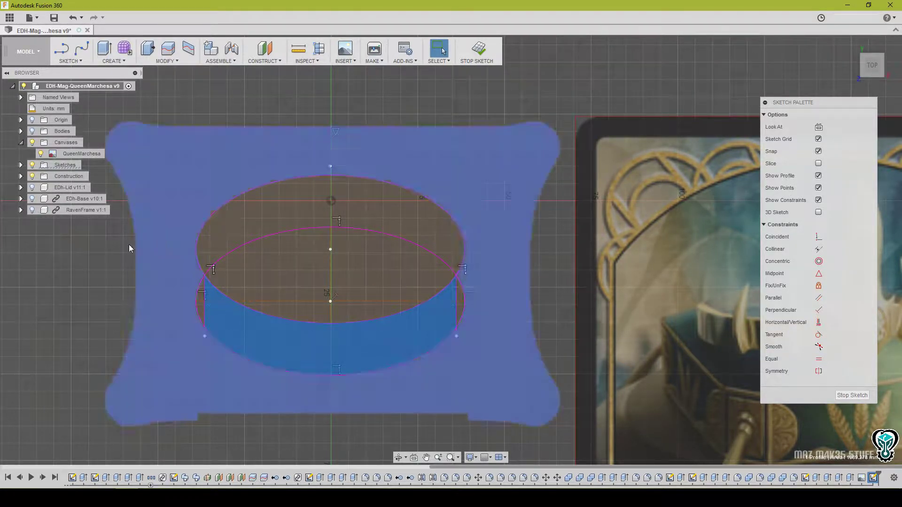
left_click(70, 61)
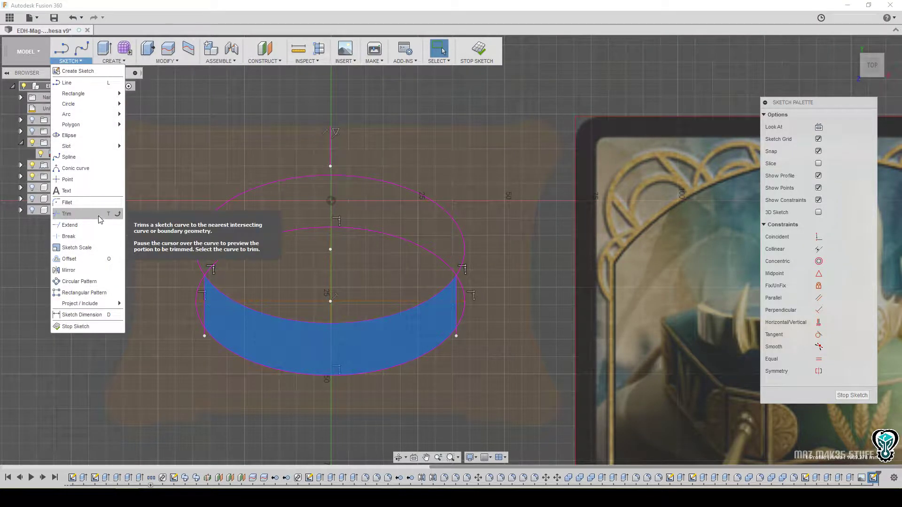
left_click(67, 214)
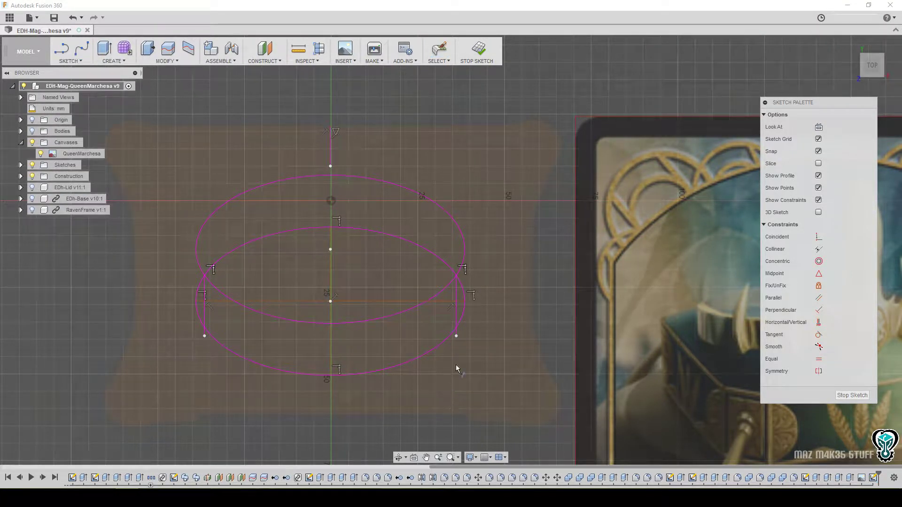
left_click(278, 184)
left_click(464, 301)
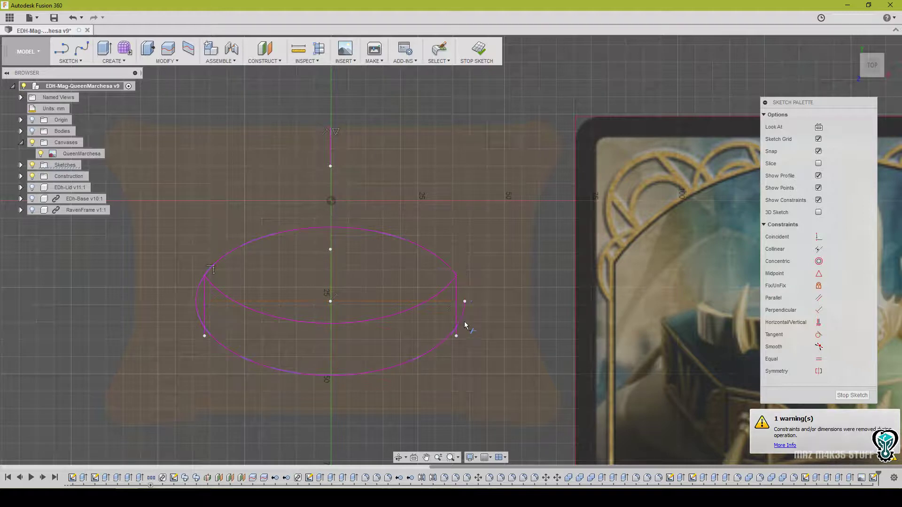
left_click(198, 298)
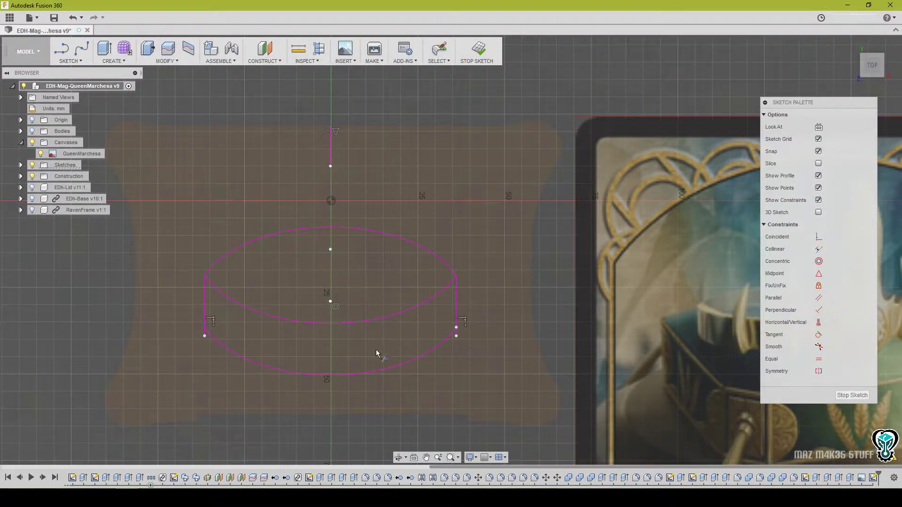
middle_click_drag(376, 350, 385, 359)
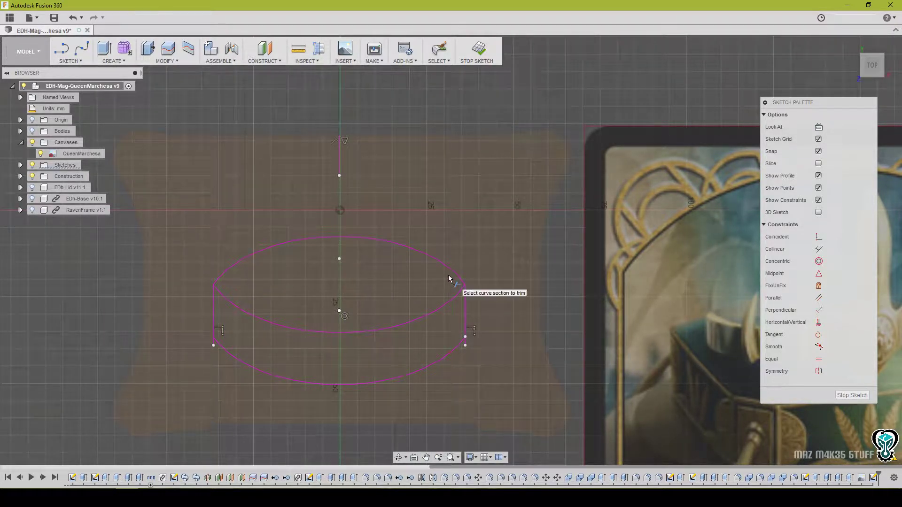
key("Escape")
Sketch a three-point arc spanning about 24.8 mm across the crown opening's left part, from the front ellipse curve to the back one.
middle_click_drag(430, 272, 448, 274)
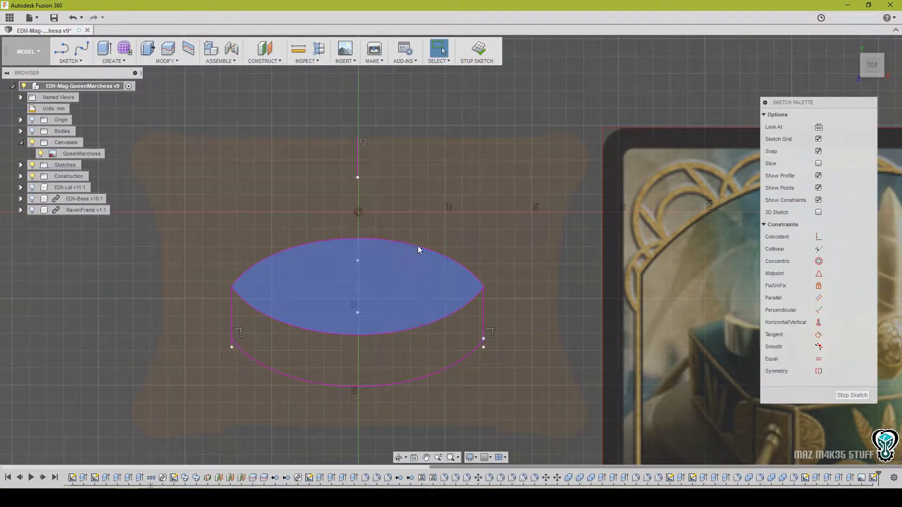
left_click(68, 62)
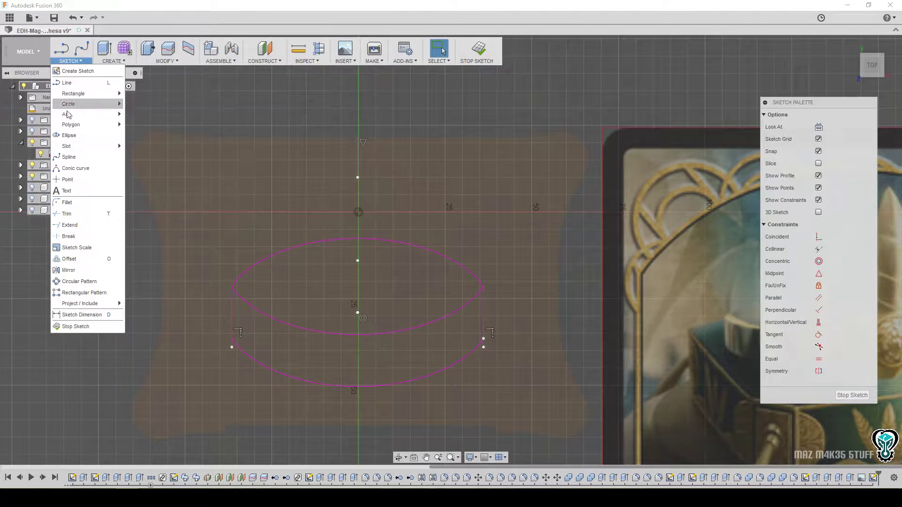
mouse_move(72, 114)
left_click(144, 117)
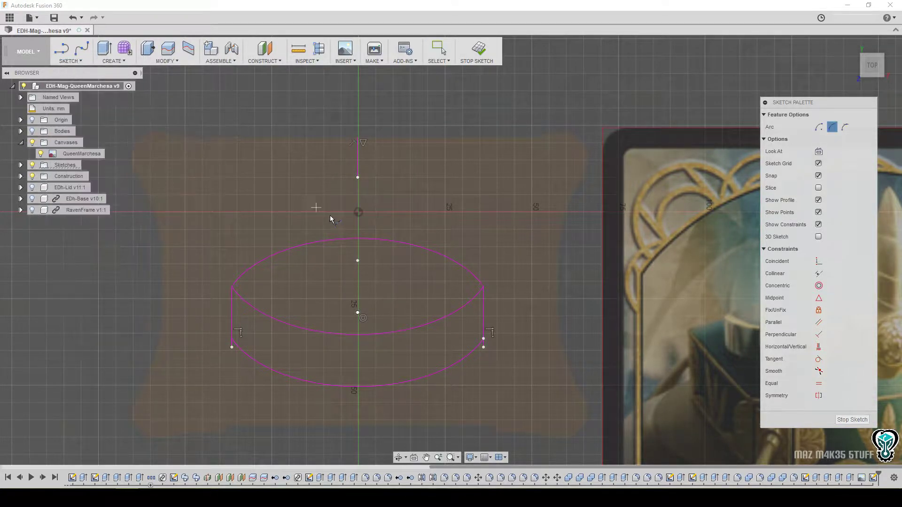
scroll(301, 281, "up", 3)
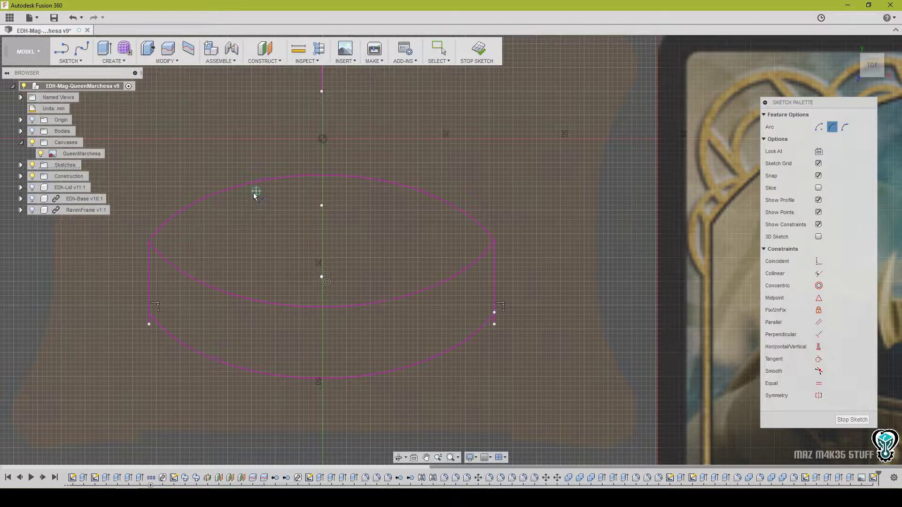
left_click(183, 273)
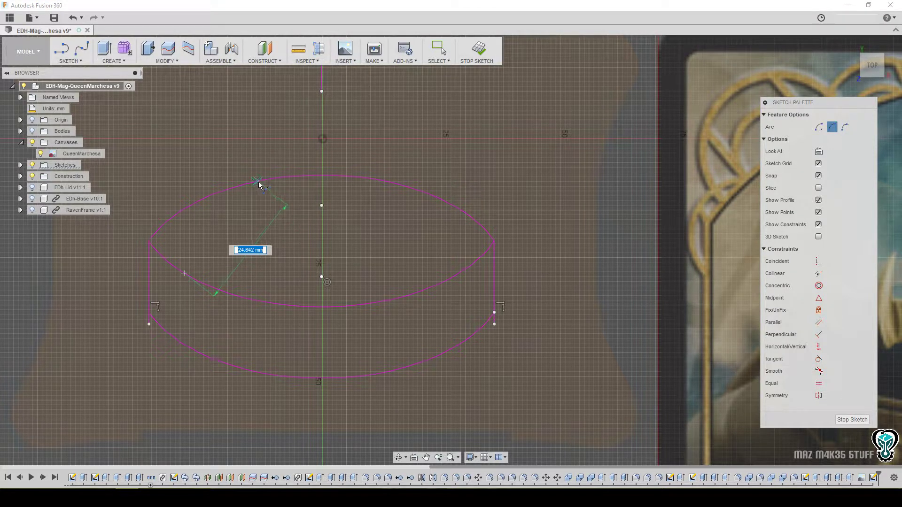
left_click(258, 182)
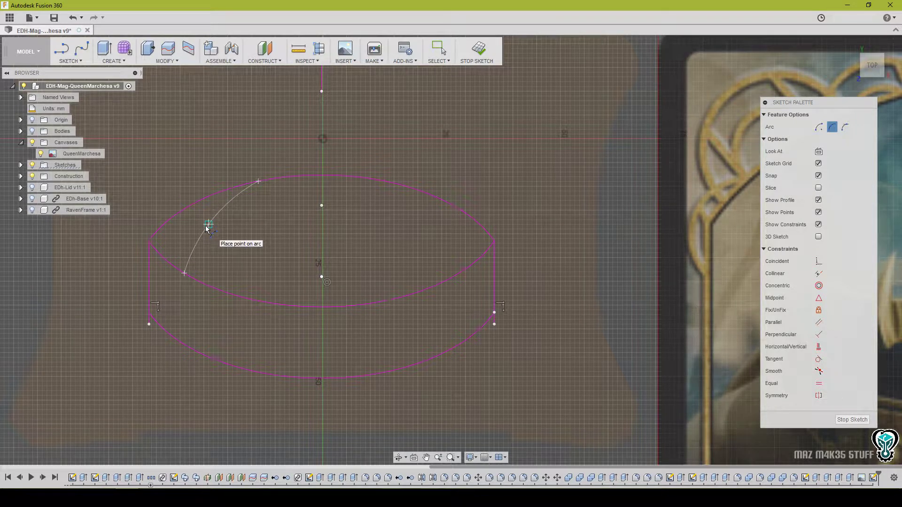
left_click(207, 228)
Mirror the arc across the vertical centre line to the right part of the crown opening.
middle_click_drag(310, 256, 270, 259)
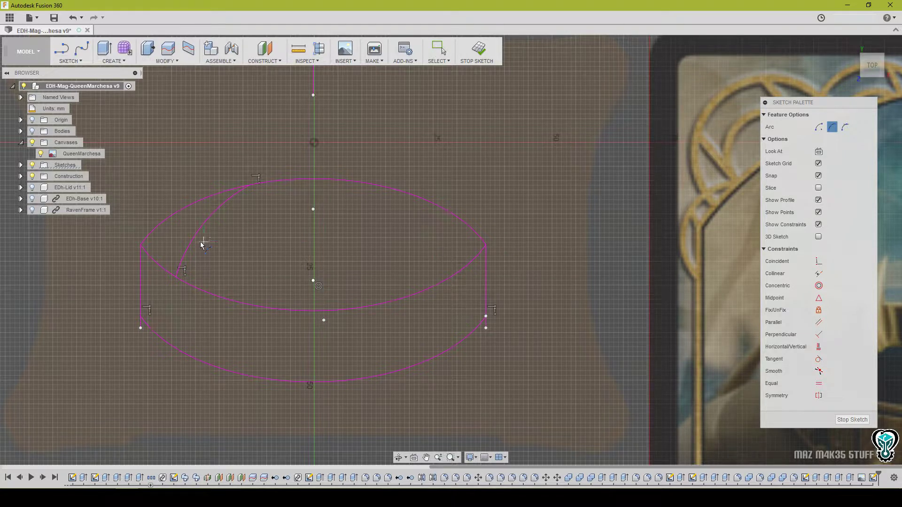
left_click(70, 62)
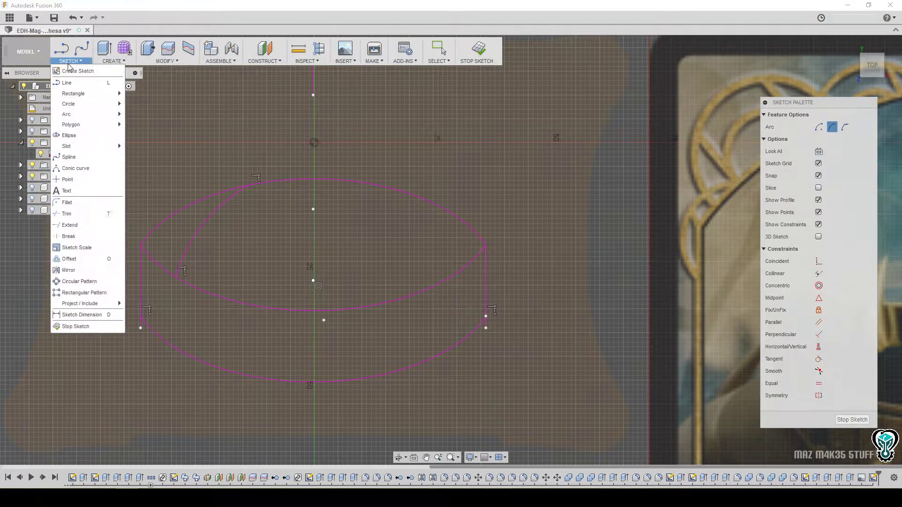
left_click(69, 270)
left_click(220, 210)
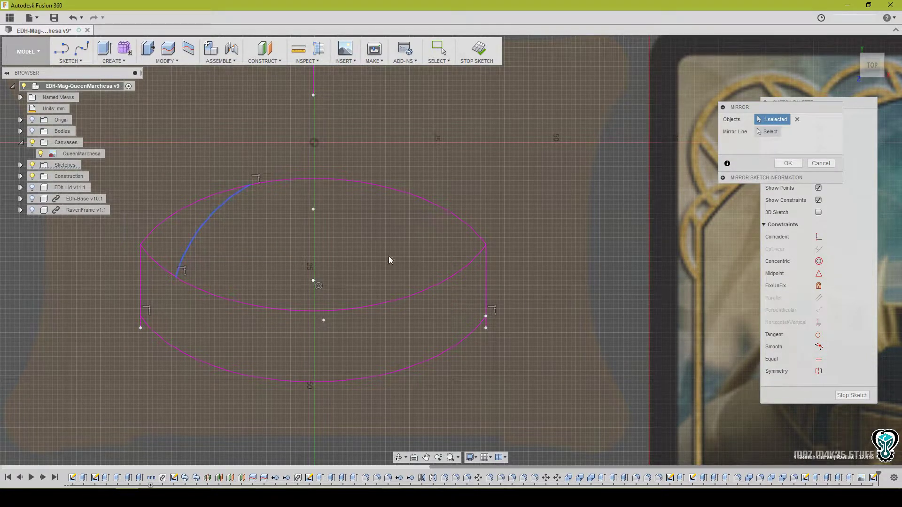
left_click(770, 132)
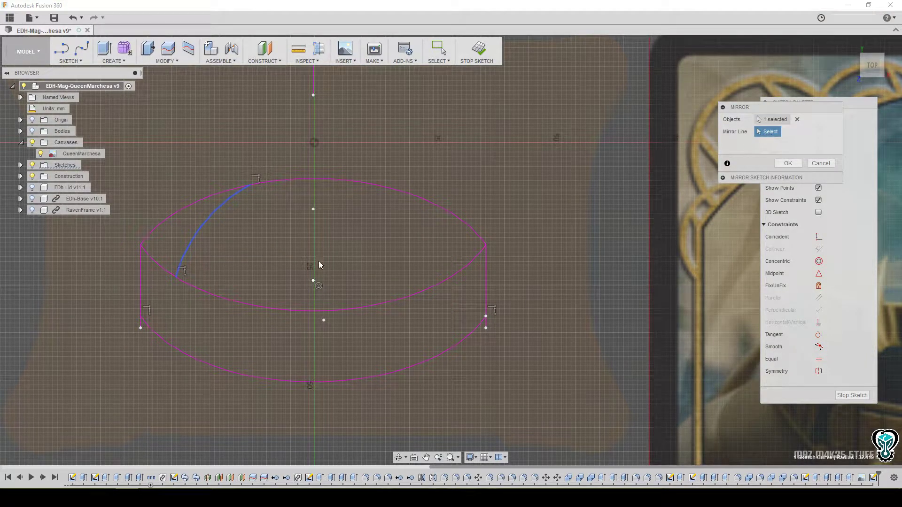
left_click(312, 84)
left_click(788, 164)
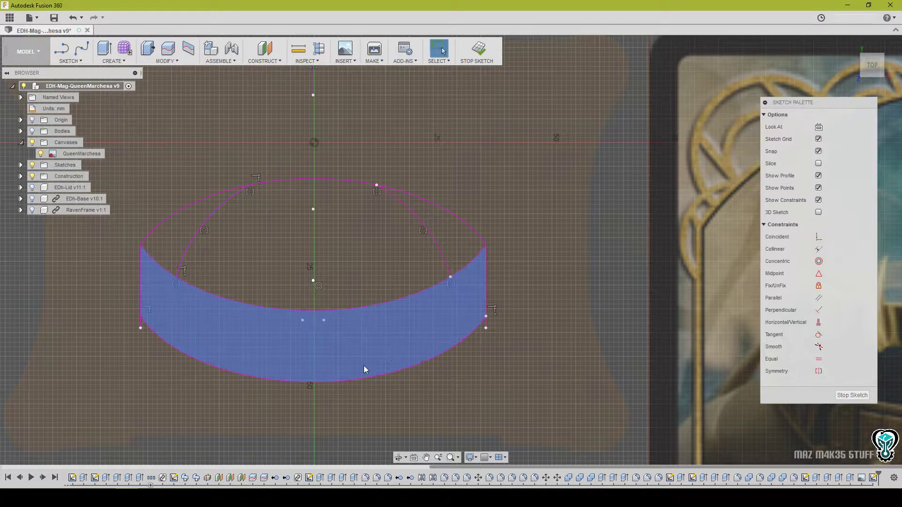
Compare the sketched crown band with the spikes and medallion of the crown on the card canvas.
middle_click_drag(405, 282, 423, 285)
scroll(421, 363, "down", 1)
mouse_move(488, 322)
middle_mouse_down()
mouse_move(447, 270)
mouse_move(388, 336)
mouse_move(271, 289)
mouse_move(297, 325)
middle_mouse_up()
scroll(447, 270, "down", 1)
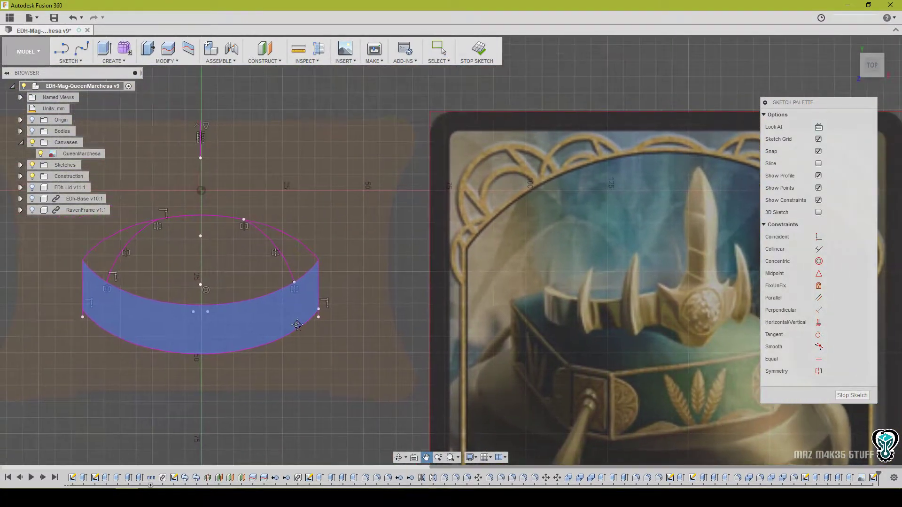
key("Escape")
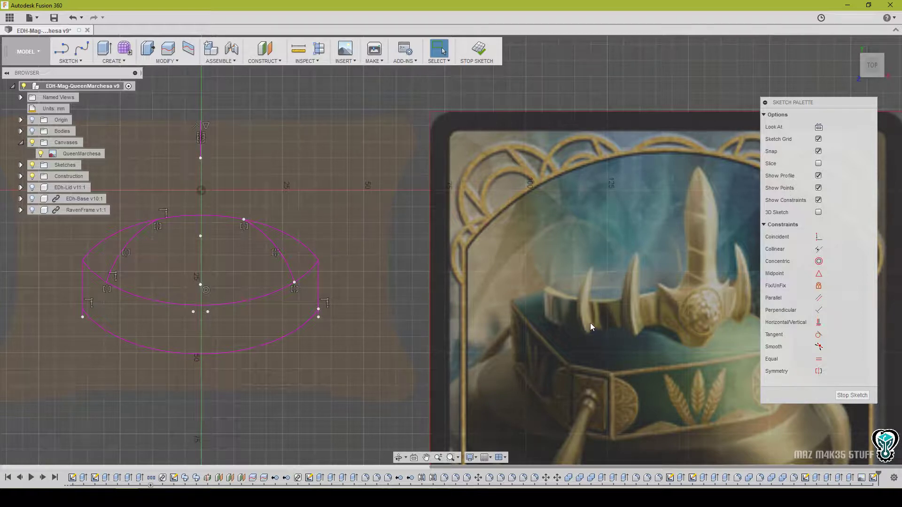
mouse_move(196, 270)
middle_mouse_down()
mouse_move(243, 295)
mouse_move(202, 304)
mouse_move(66, 302)
mouse_move(143, 297)
middle_mouse_up()
scroll(246, 304, "up", 1)
mouse_move(225, 282)
middle_mouse_down()
mouse_move(263, 294)
mouse_move(377, 280)
middle_mouse_up()
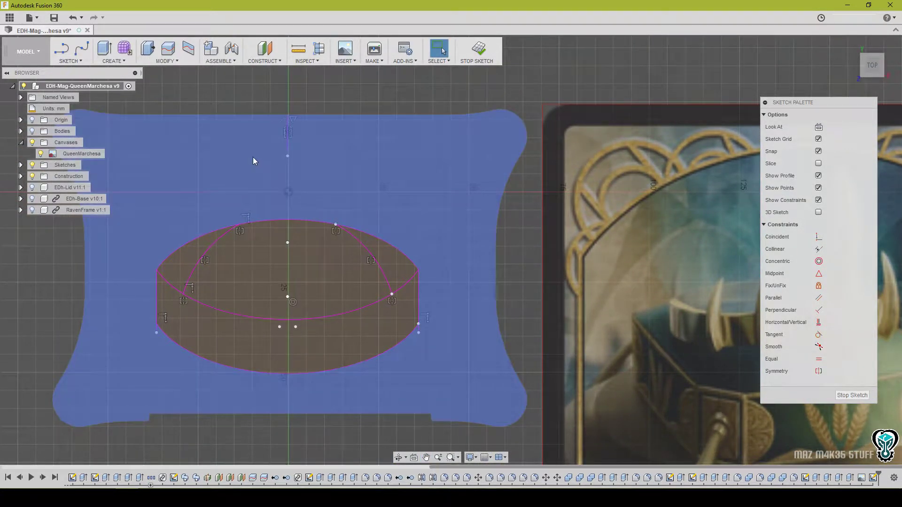
Start a spline at the tip of the central spike on the card canvas and trace its left edge down to its base.
left_click(82, 51)
middle_click_drag(603, 187, 257, 154)
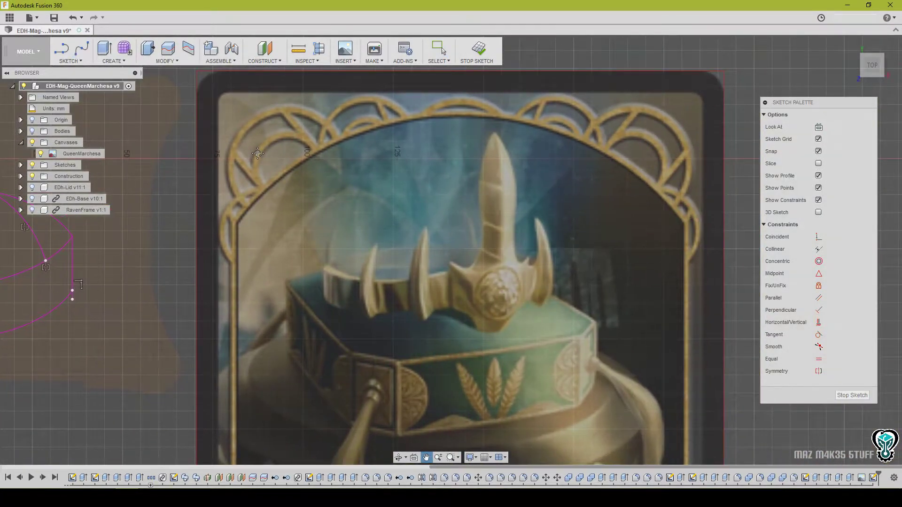
scroll(515, 220, "up", 4)
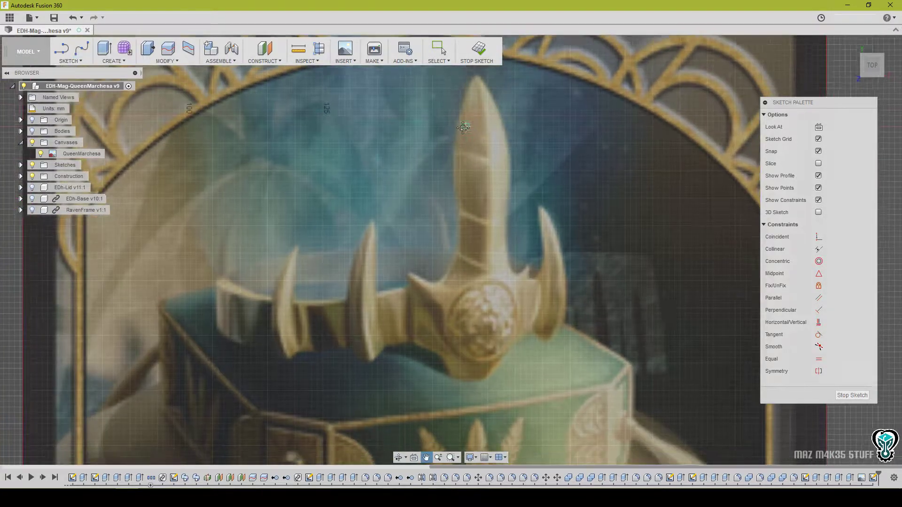
middle_click_drag(459, 118, 444, 155)
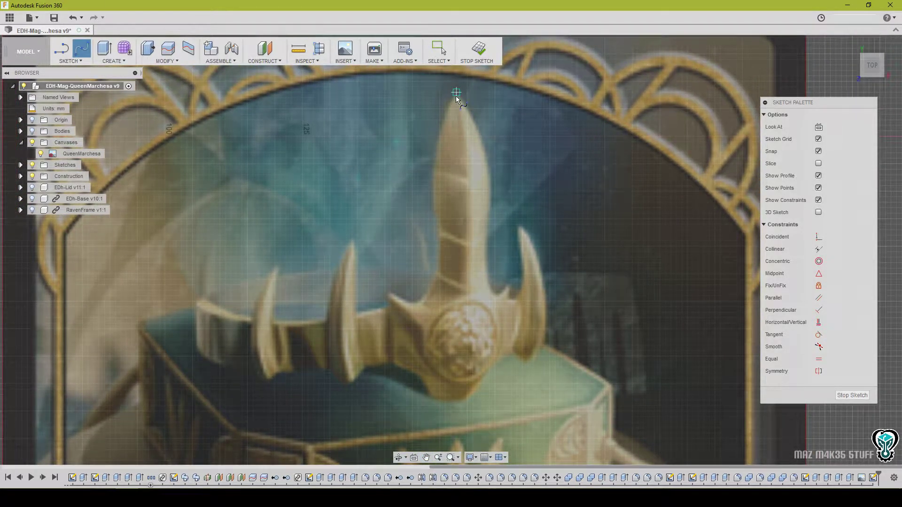
left_click(434, 159)
left_click(434, 214)
left_click(440, 259)
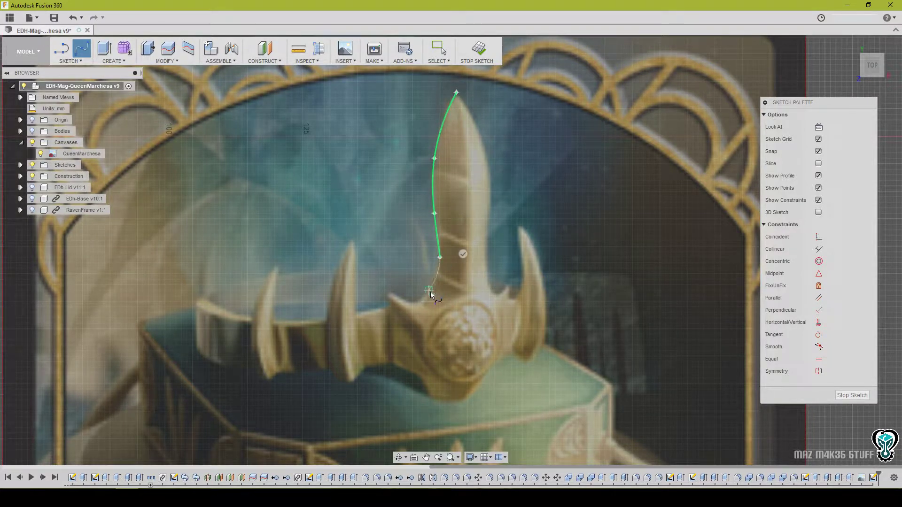
left_click(428, 291)
Continue the spline around the small left horn and down the medallion's left side, finishing at the middle of its lower edge.
scroll(426, 291, "up", 3)
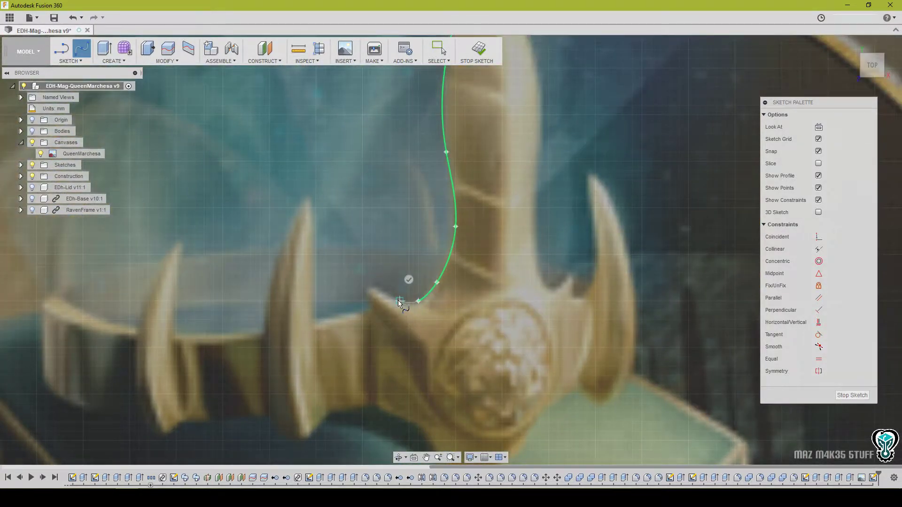
left_click(399, 301)
left_click(382, 292)
left_click(364, 298)
left_click(381, 320)
left_click(407, 370)
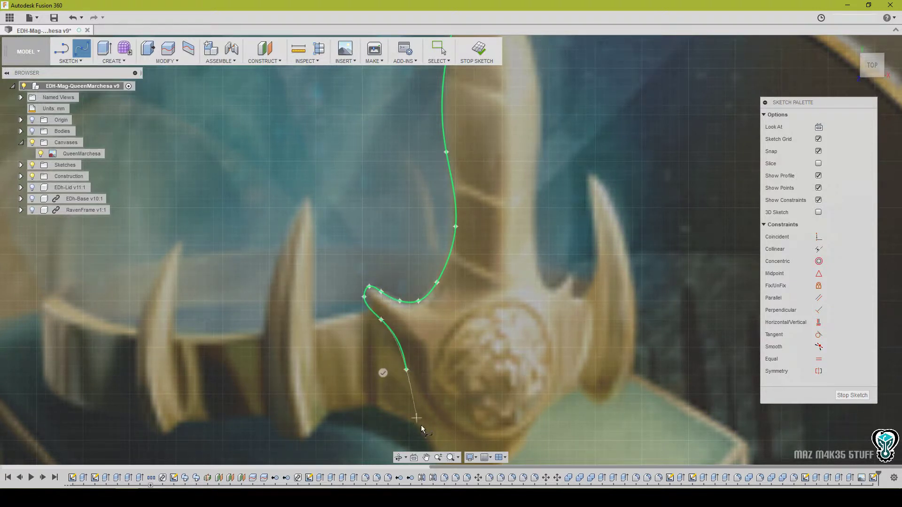
middle_click_drag(433, 445, 419, 344)
left_click(418, 344)
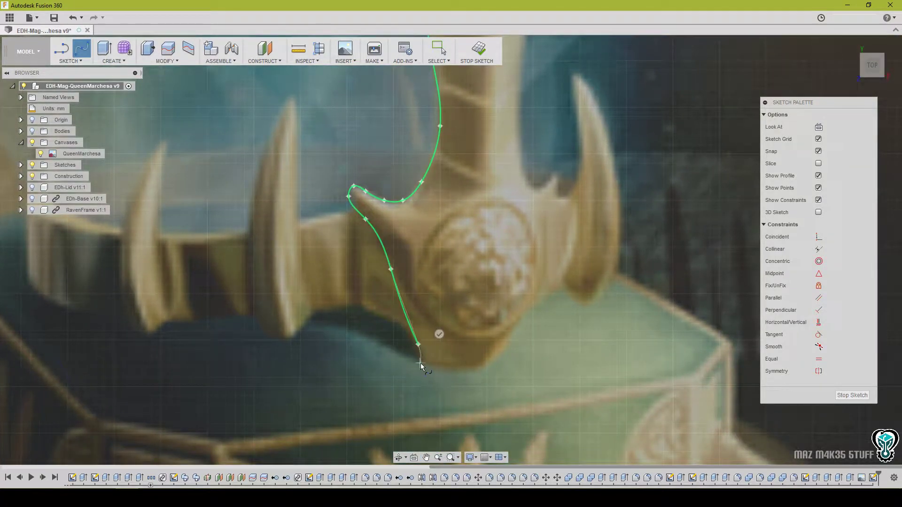
left_click(428, 363)
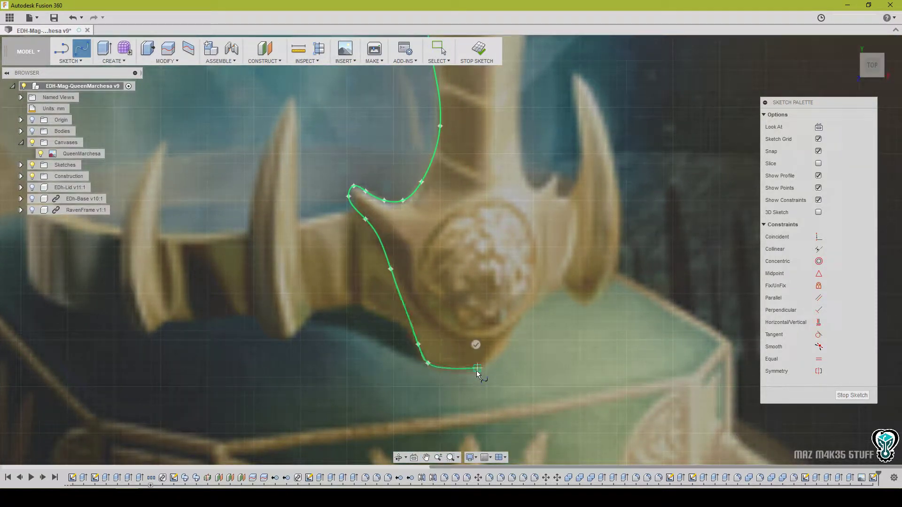
double_click(477, 369)
Copy the traced spline and move the copy horizontally onto the crown band sketch, with its lower end on the vertical centre axis.
scroll(519, 303, "down", 10)
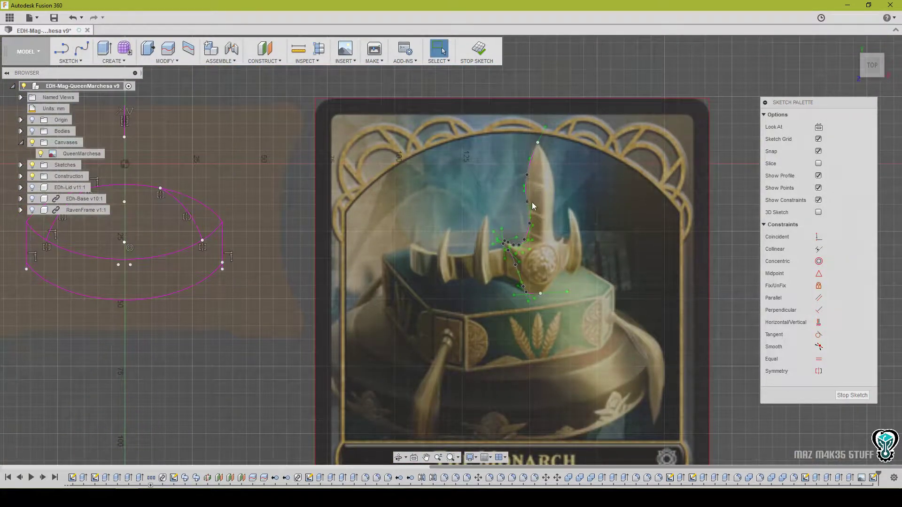
left_click(525, 197)
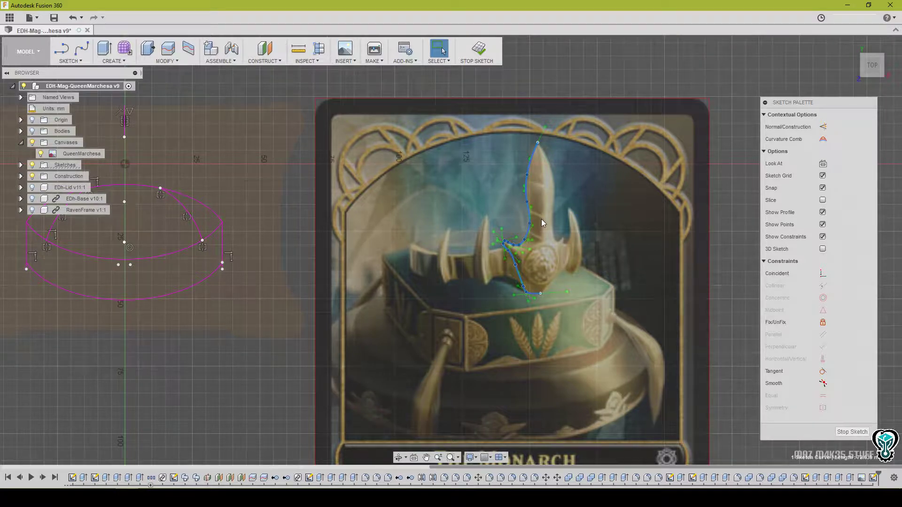
key("m")
left_click_drag(489, 245, 102, 241)
middle_click_drag(221, 180, 466, 240)
scroll(401, 284, "up", 3)
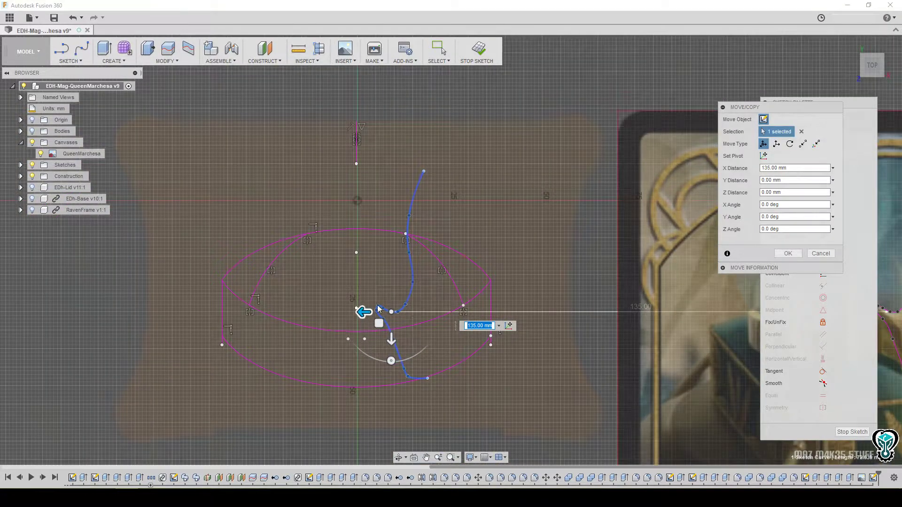
left_click_drag(379, 309, 294, 312)
left_click(788, 254)
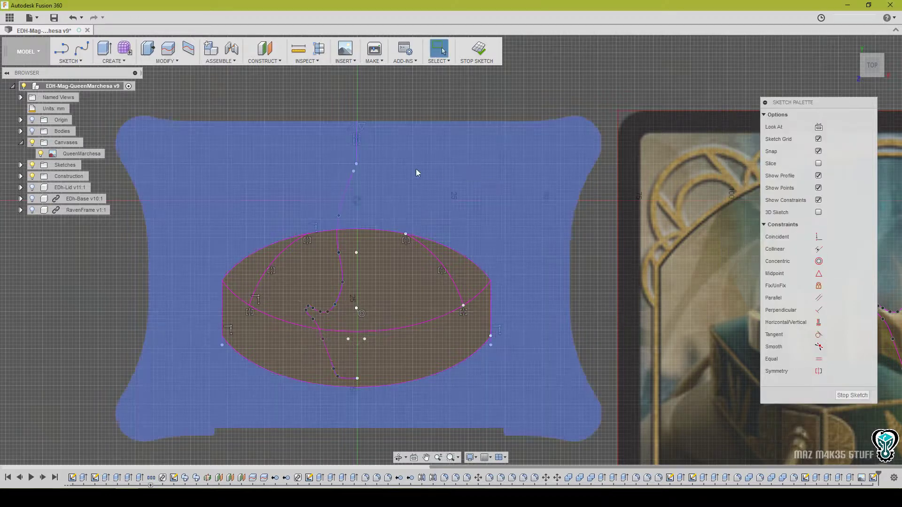
Move the copied spline's tip point by X -2.022 mm and Y -10.764 mm to the centre axis to lengthen the spike.
scroll(378, 169, "up", 5)
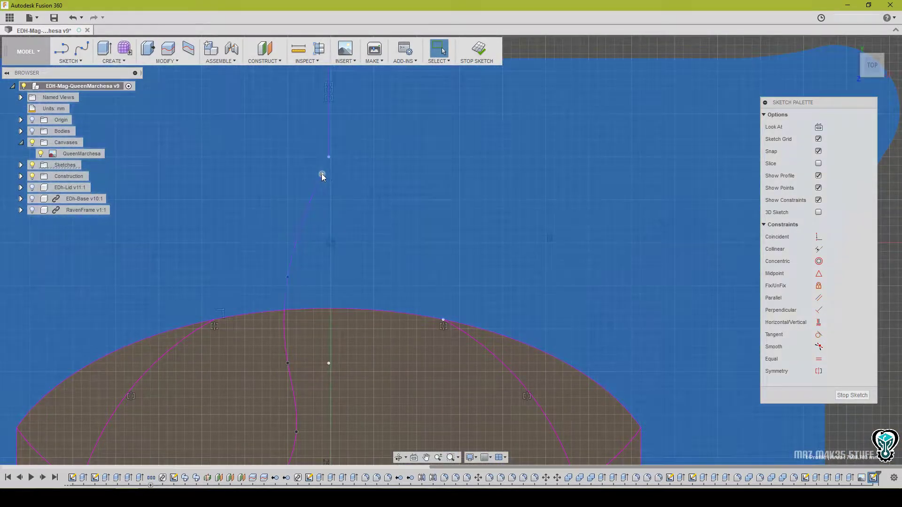
left_click(322, 174)
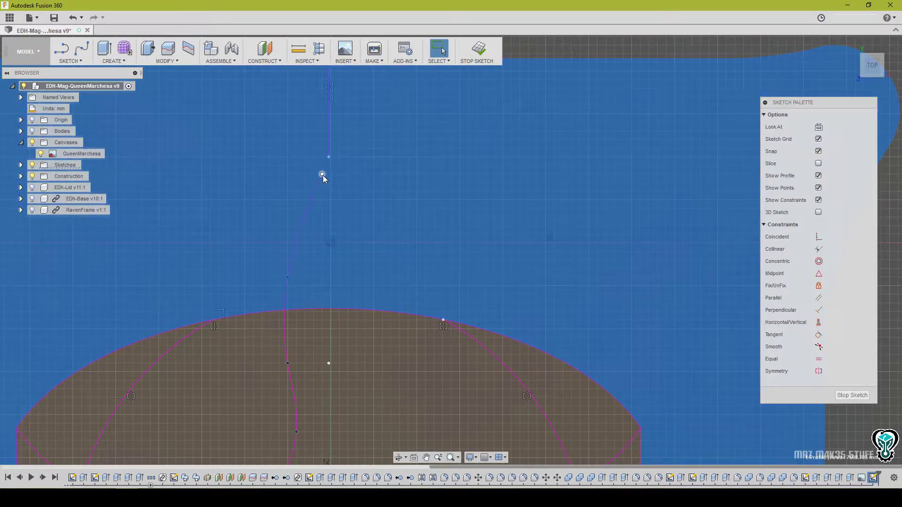
right_click(323, 176)
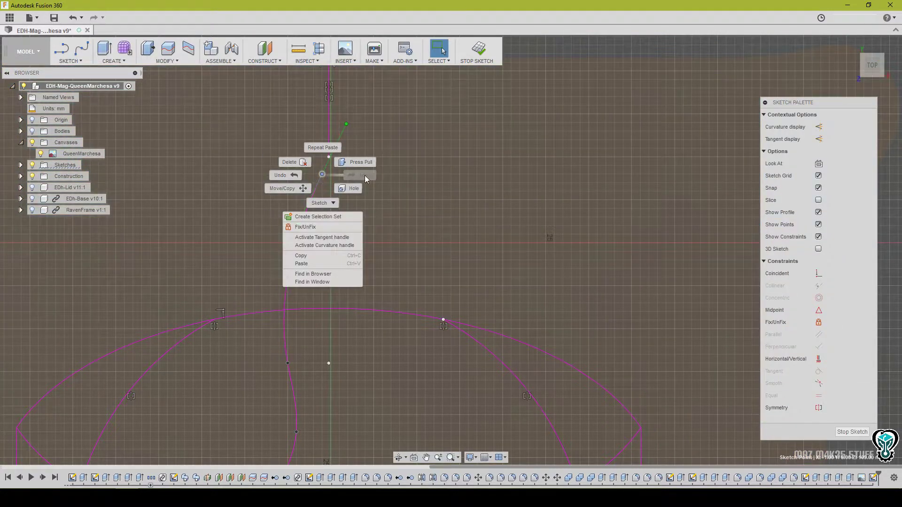
left_click(283, 189)
left_click_drag(312, 185, 328, 93)
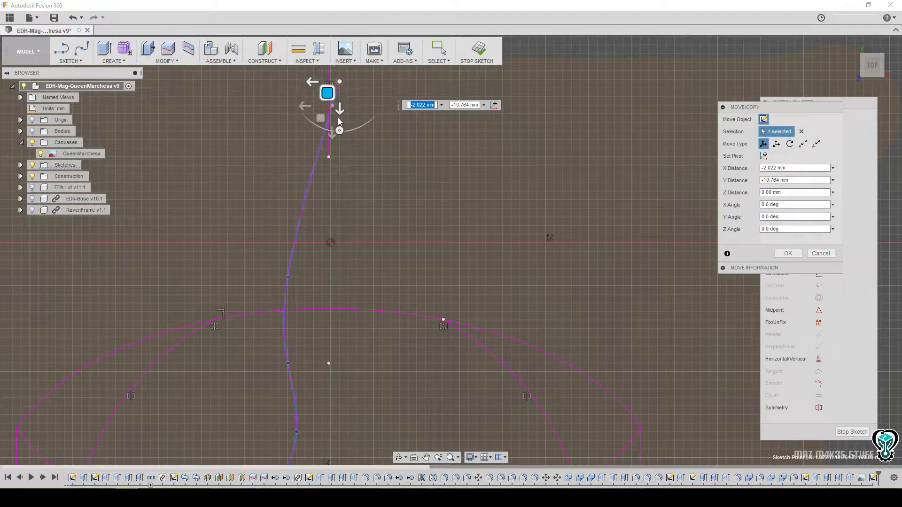
Move the spline's second point by X 1.232 mm, Y -9.768 mm and its third point by X -2.024 mm, Y -2.816 mm.
scroll(359, 215, "down", 4)
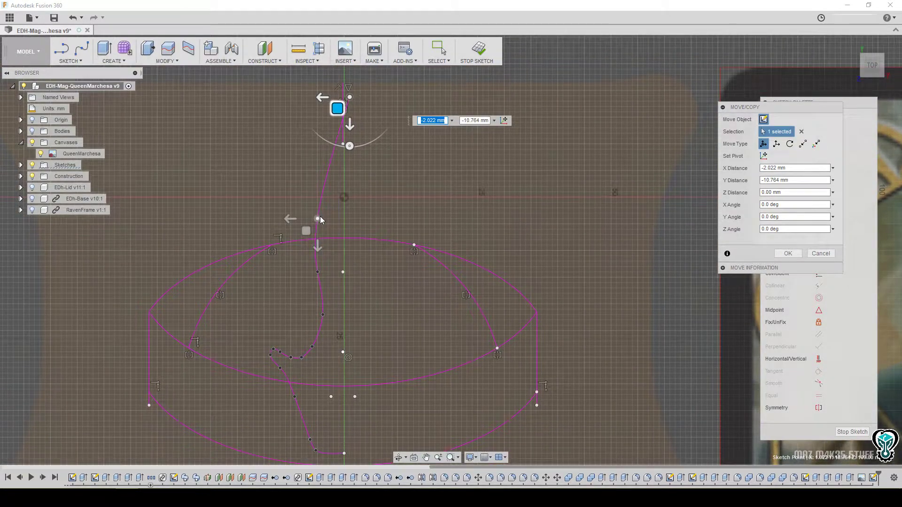
mouse_move(306, 231)
left_mouse_down()
mouse_move(294, 204)
mouse_move(298, 178)
left_mouse_up()
middle_click_drag(318, 284, 344, 221)
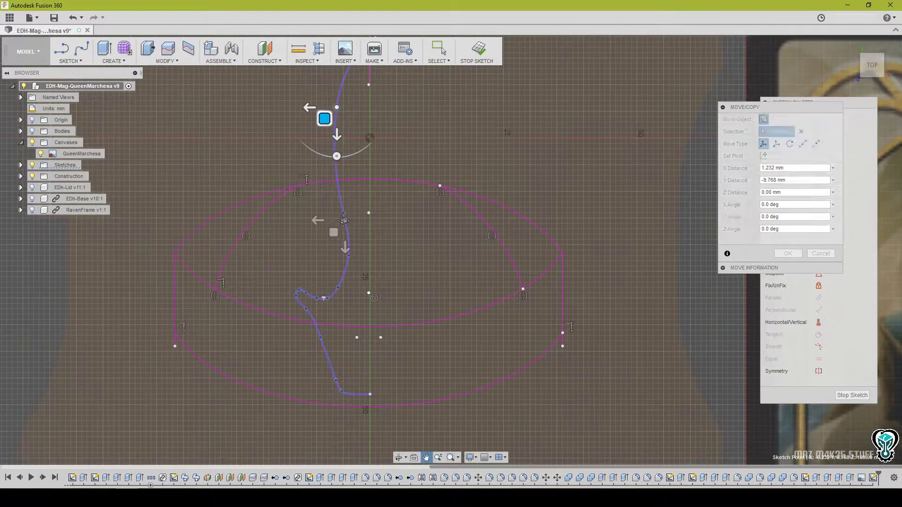
left_click_drag(324, 119, 342, 212)
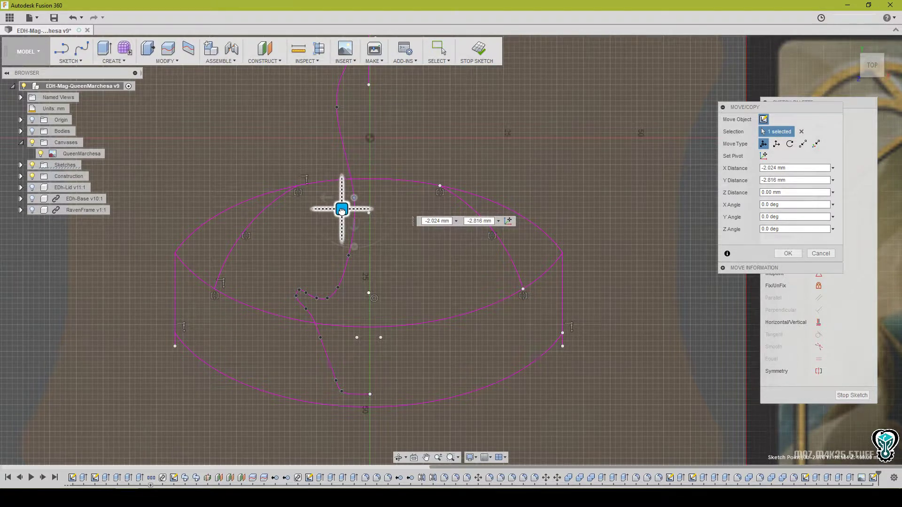
Move the spline's fourth point by X -0.44 mm and Y -0.528 mm, and compare the spike outline with the card canvas.
left_click(349, 256)
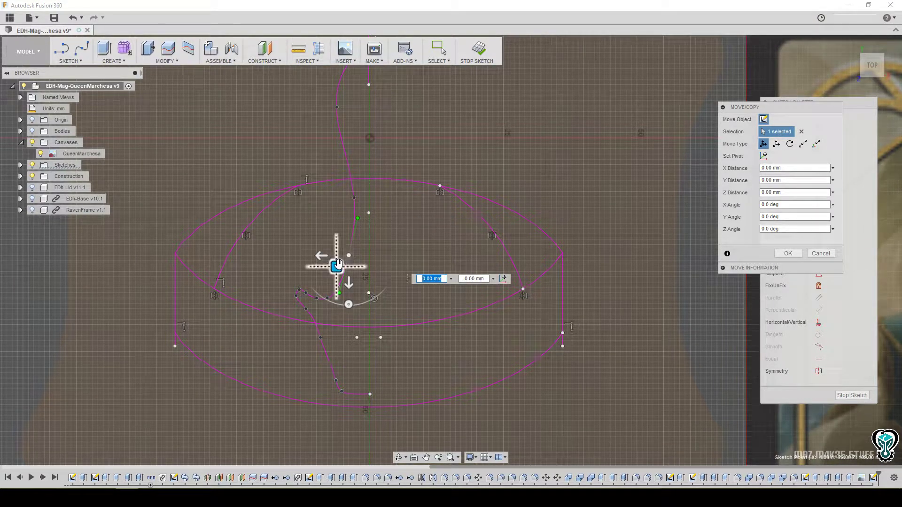
left_click_drag(339, 264, 341, 262)
scroll(418, 281, "down", 4)
mouse_move(444, 213)
middle_mouse_down()
mouse_move(352, 209)
mouse_move(289, 238)
middle_mouse_up()
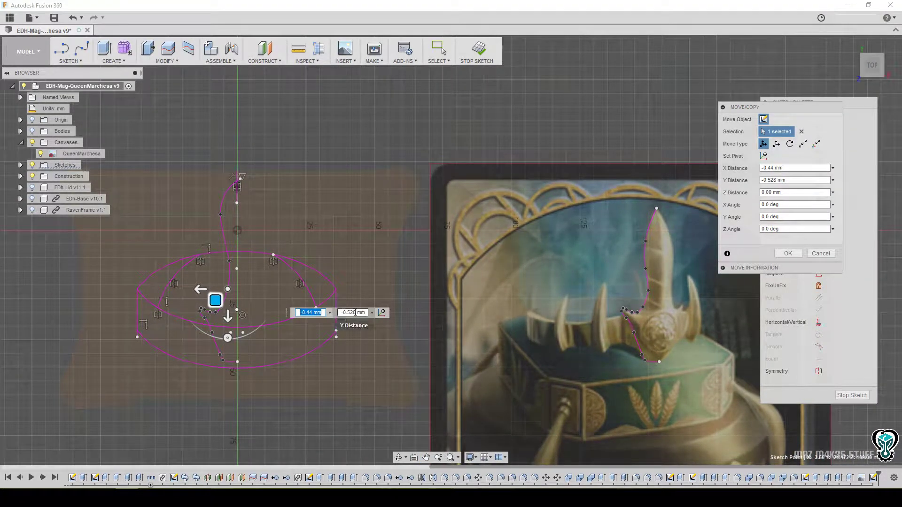
Move the two spline points just above the spike's lower end by X 0.514 mm and Y -1.886 mm.
left_click(224, 360)
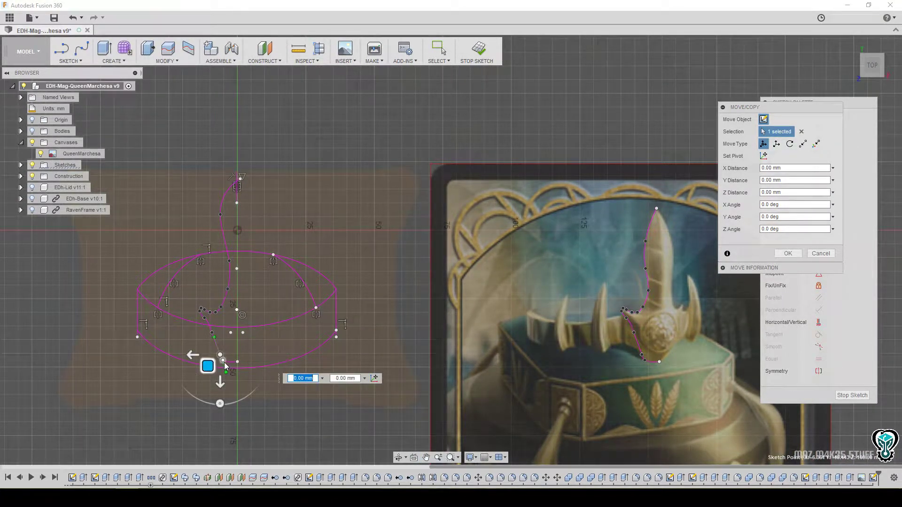
left_click_drag(207, 367, 207, 360)
scroll(230, 361, "up", 1)
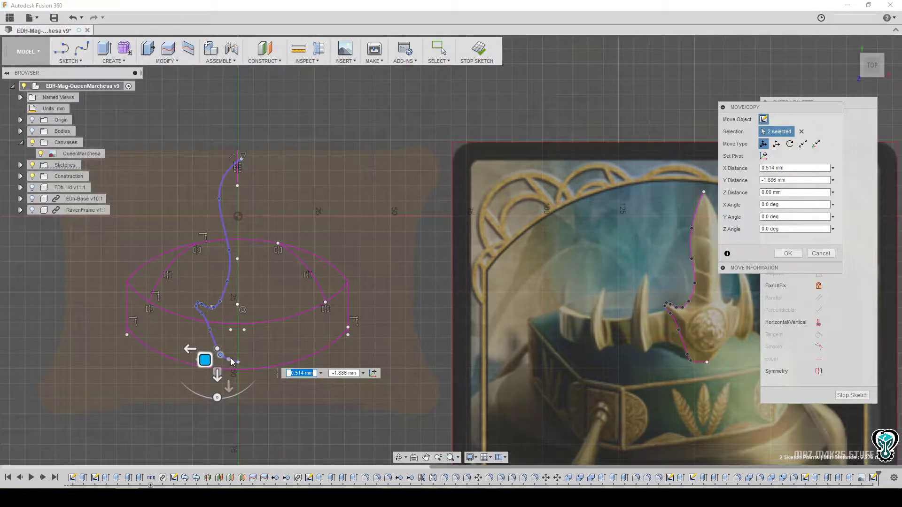
middle_click_drag(231, 361, 212, 344)
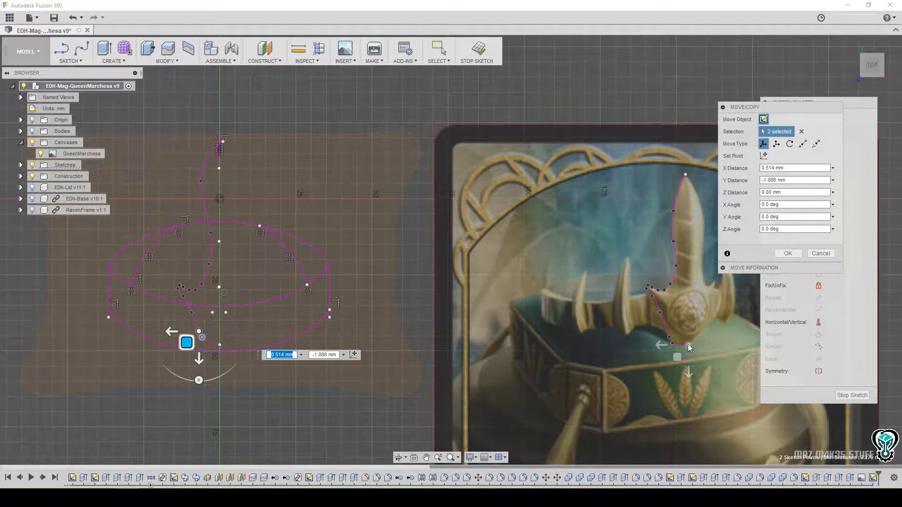
Move the spline's four lowest points, including its lower end, by X -0.463 mm and Y 5.248 mm.
left_click(220, 345)
left_click(202, 338)
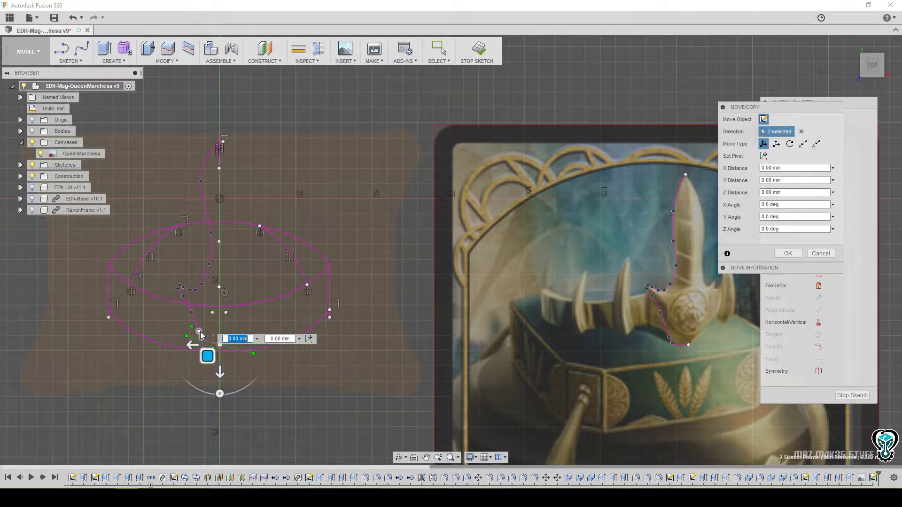
left_click(198, 332)
left_click(192, 312)
left_click_drag(205, 352, 210, 373)
middle_click_drag(257, 181, 269, 183)
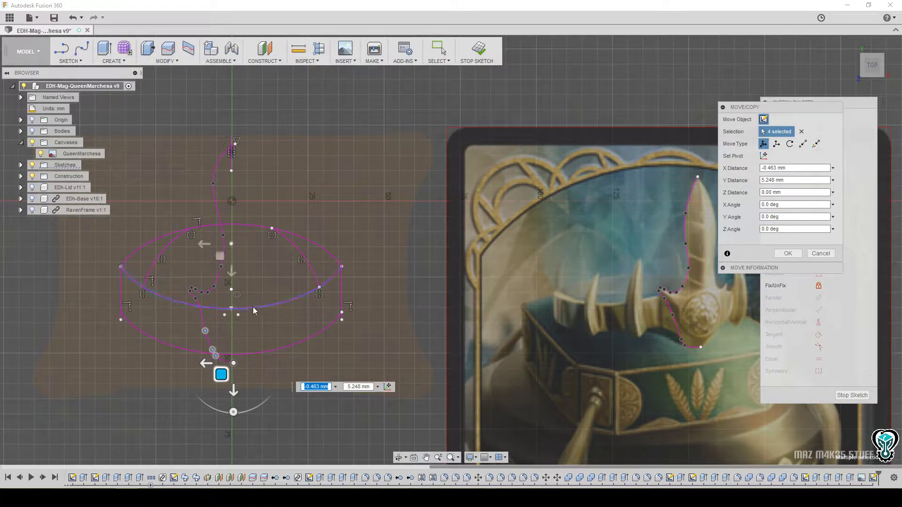
Move the spline's second point by X -0.404 mm, Y 8.896 mm and the point midway down the lower taper by X 1.348 mm, Y -3.235 mm.
scroll(264, 362, "up", 4)
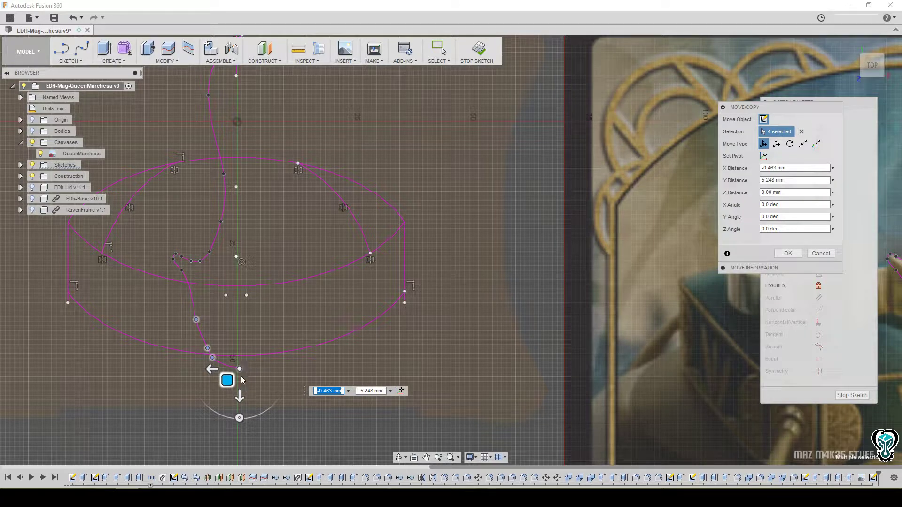
scroll(346, 357, "down", 3)
mouse_move(369, 328)
middle_mouse_down()
mouse_move(321, 360)
mouse_move(298, 330)
mouse_move(271, 325)
middle_mouse_up()
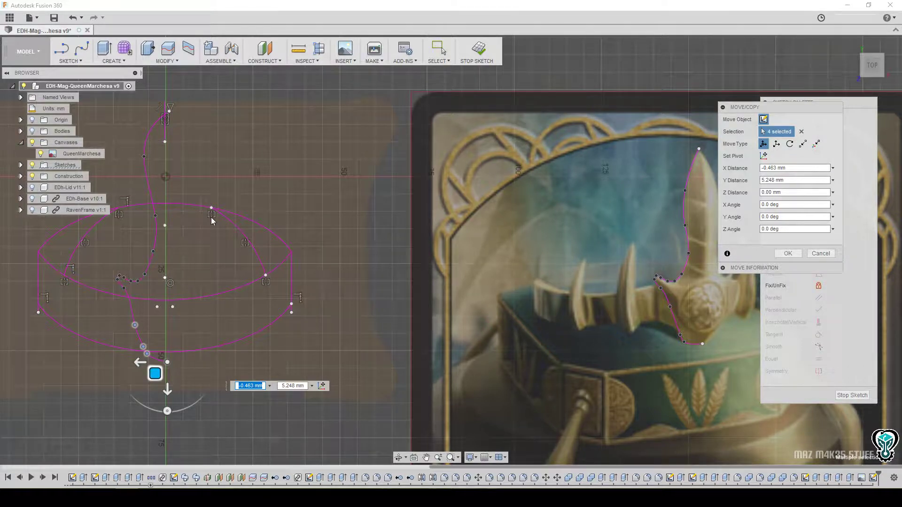
left_click(147, 156)
left_click_drag(133, 168, 133, 199)
middle_click_drag(198, 293, 186, 278)
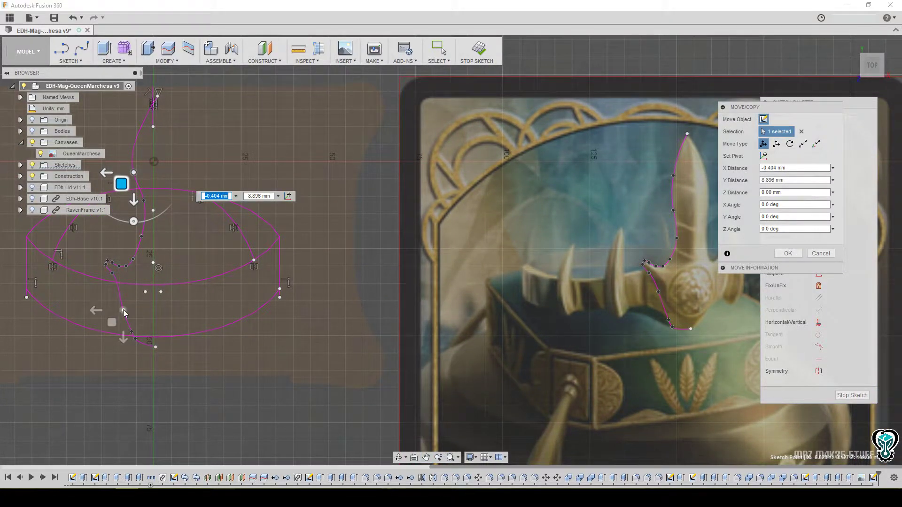
left_click_drag(123, 309, 109, 312)
mouse_move(251, 249)
middle_mouse_down()
mouse_move(279, 253)
mouse_move(275, 283)
middle_mouse_up()
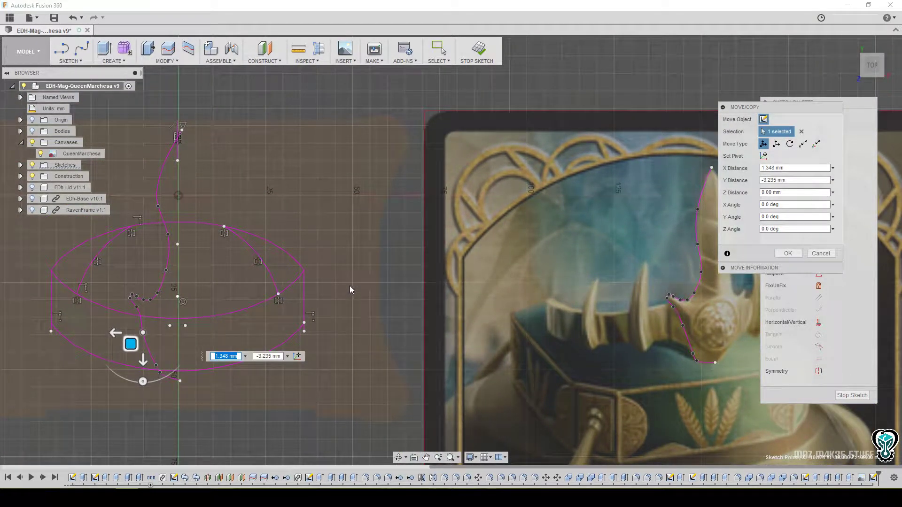
Move the spline's third and fourth points together by X 0.674 mm and Y 3.639 mm.
left_click(168, 235)
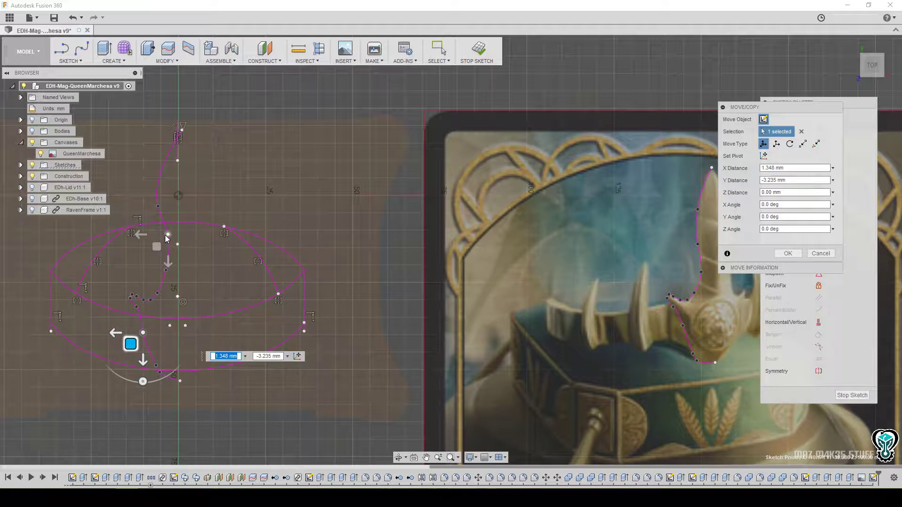
left_click(165, 269)
left_click_drag(154, 282, 150, 296)
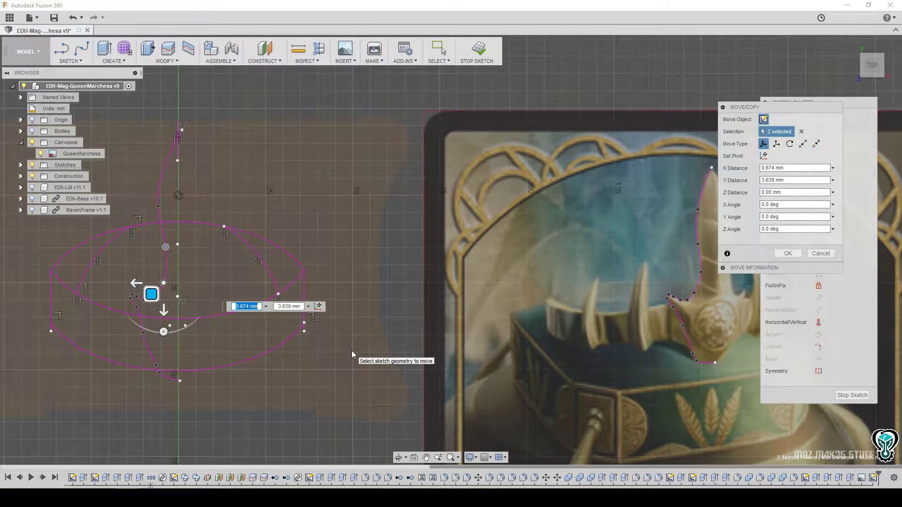
middle_click_drag(218, 265, 188, 285)
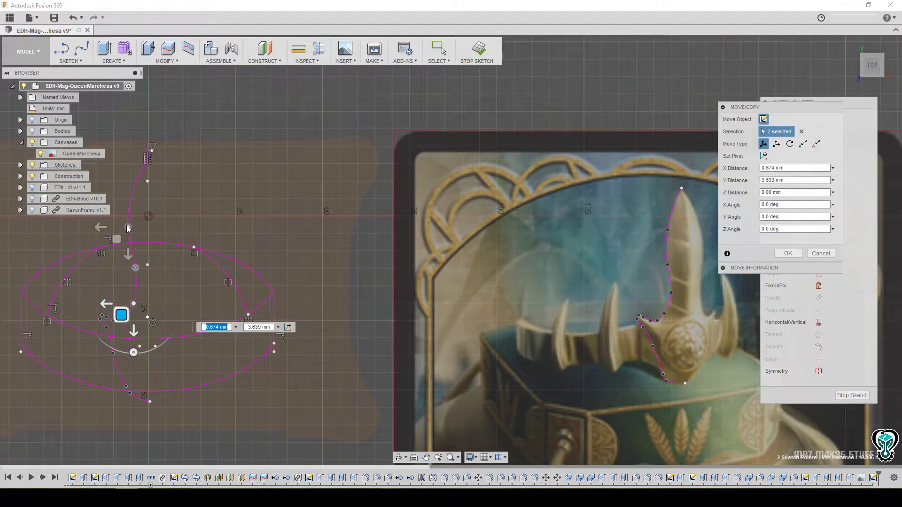
key("Return")
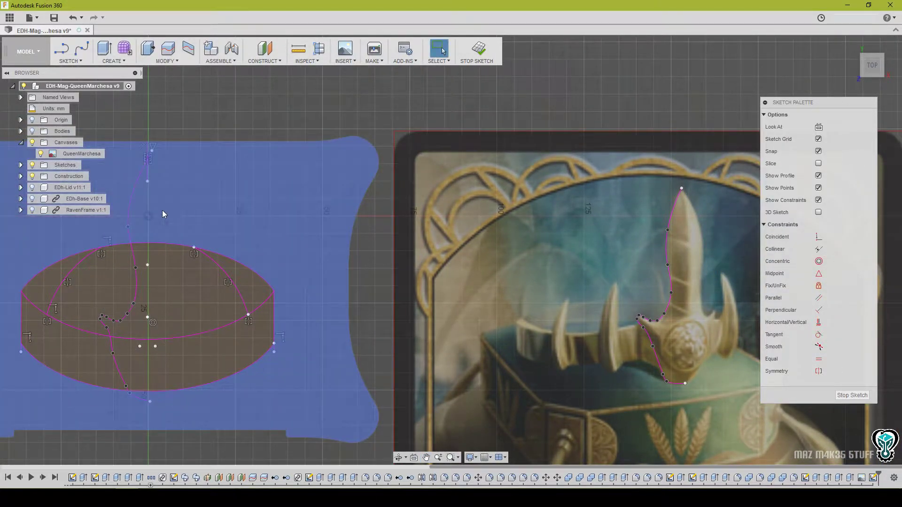
Mirror the adjusted spike spline about the short vertical centre line at its tip to complete the spike outline.
left_click(131, 193)
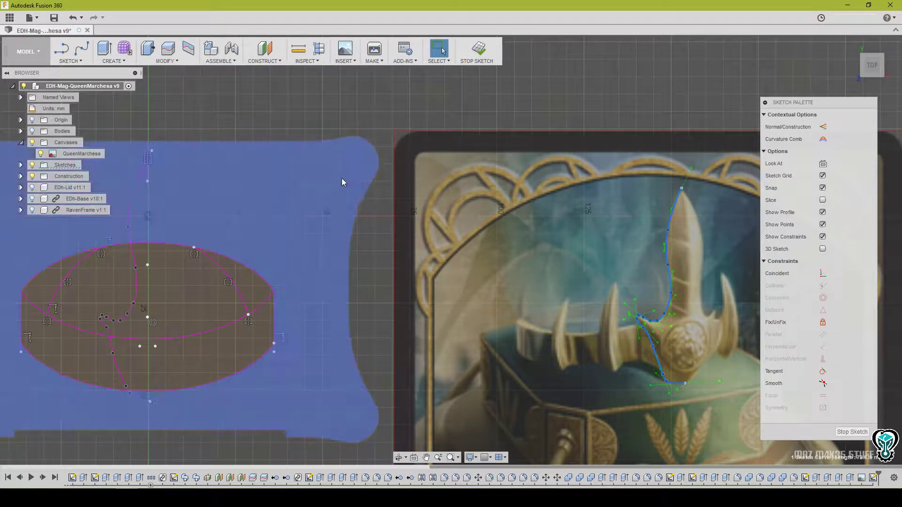
left_click(470, 114)
middle_click_drag(234, 231, 404, 230)
middle_click_drag(444, 270, 435, 259)
middle_click_drag(467, 225, 434, 216)
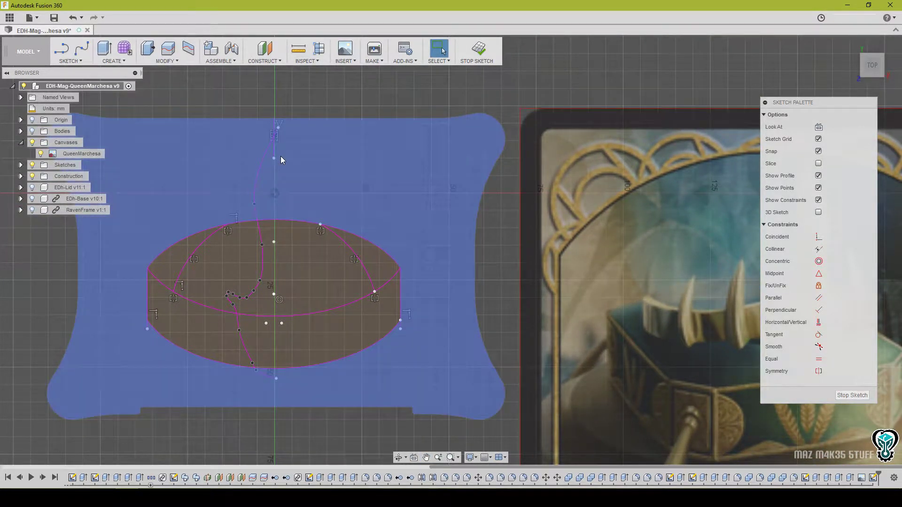
left_click(70, 61)
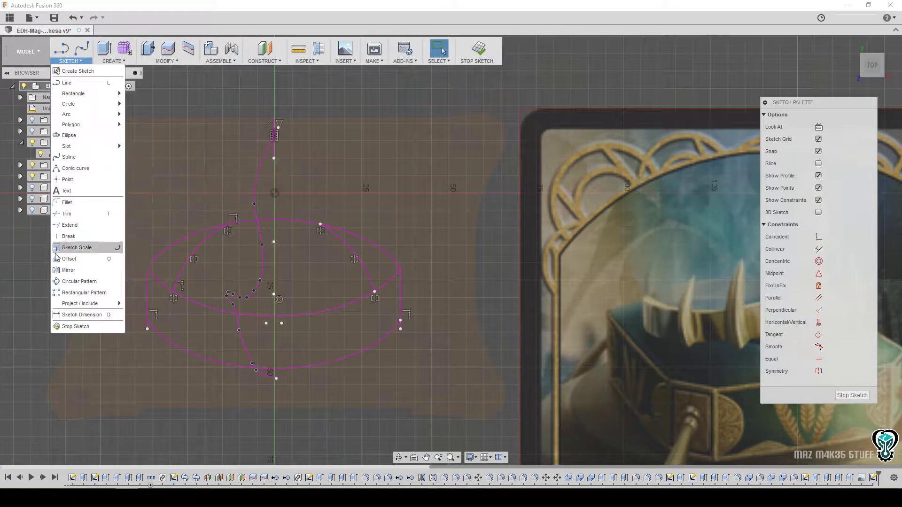
left_click(84, 270)
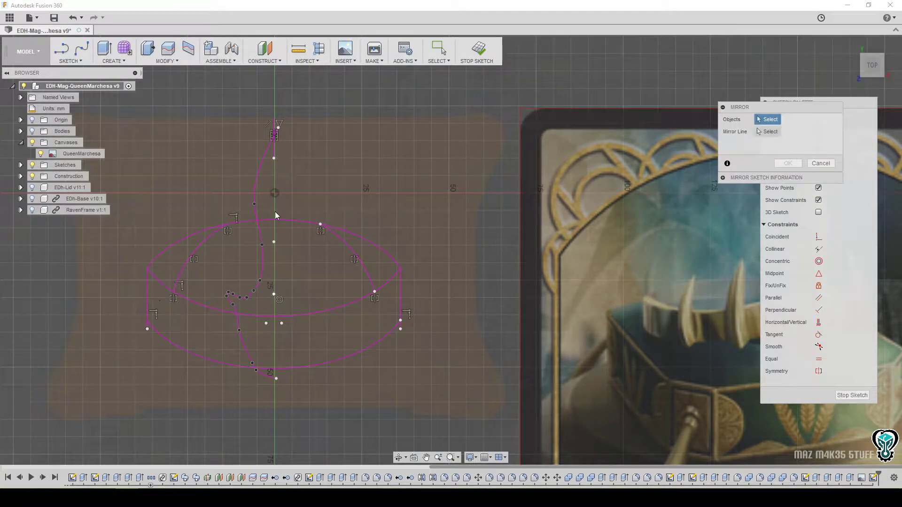
left_click(260, 170)
left_click(765, 132)
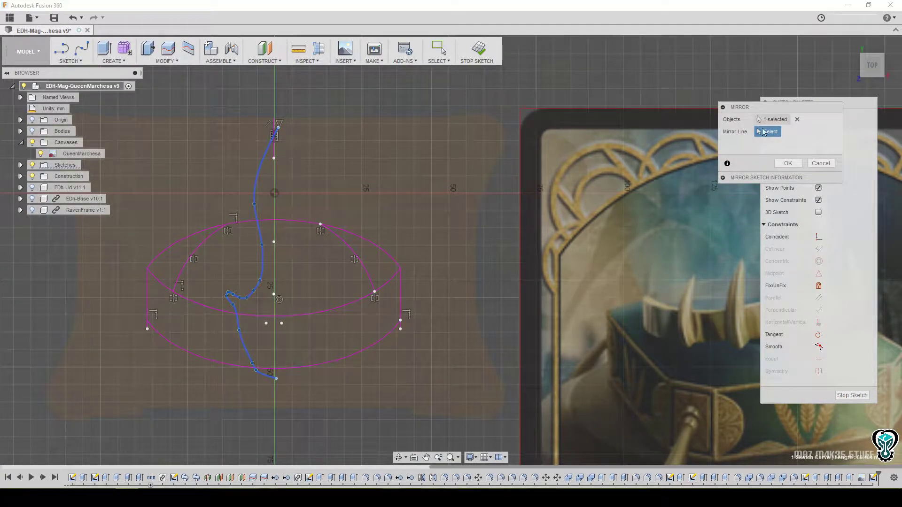
left_click(274, 149)
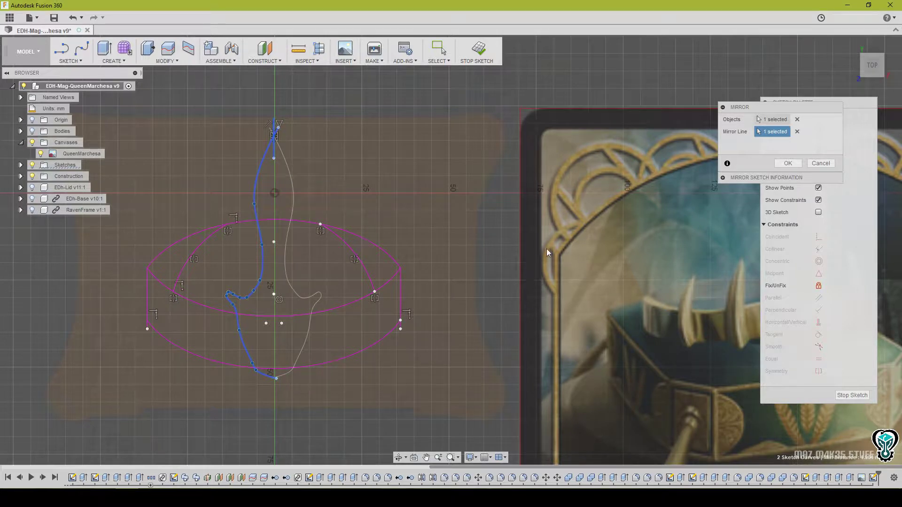
left_click(784, 164)
scroll(347, 358, "down", 2)
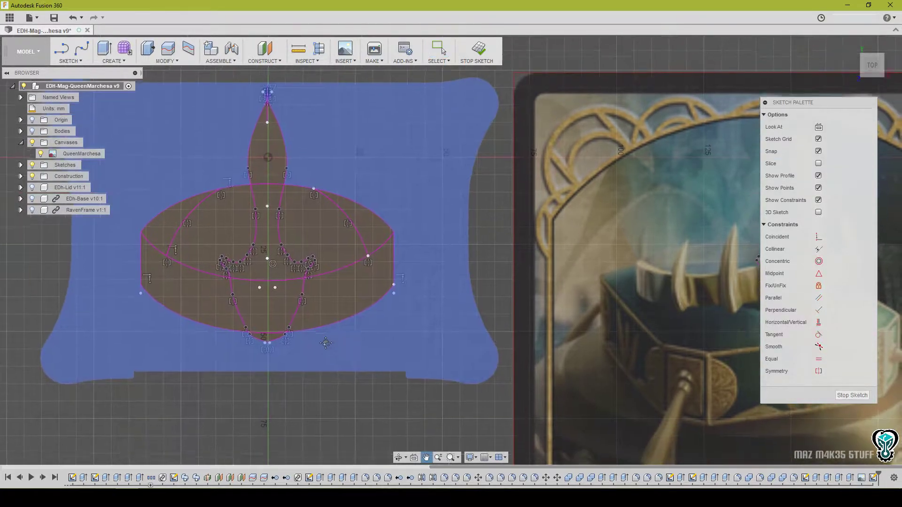
middle_click_drag(423, 373, 386, 322)
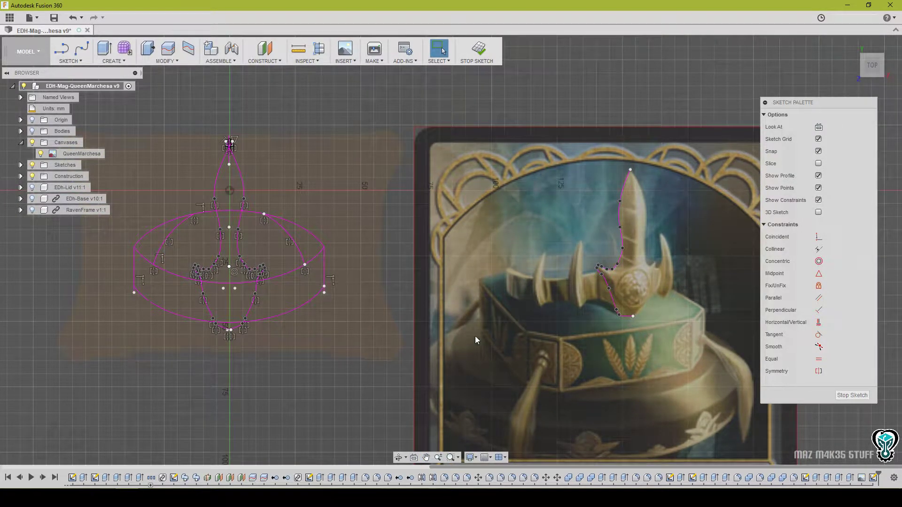
left_click(180, 277)
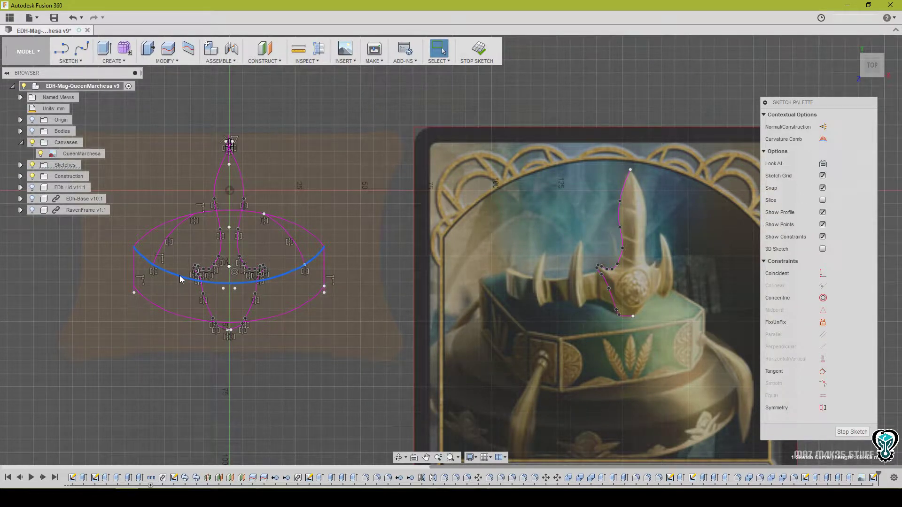
right_click(180, 278)
left_click(158, 303)
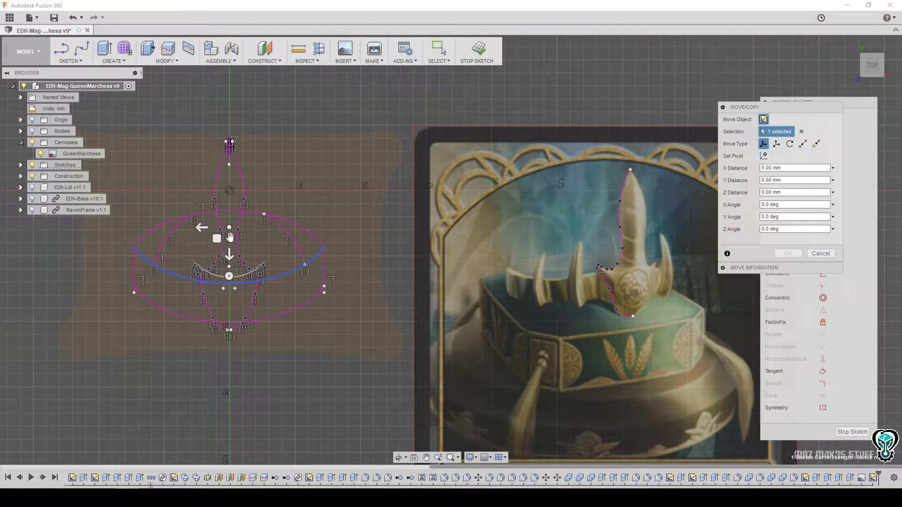
left_click_drag(230, 236, 230, 264)
scroll(181, 278, "up", 5)
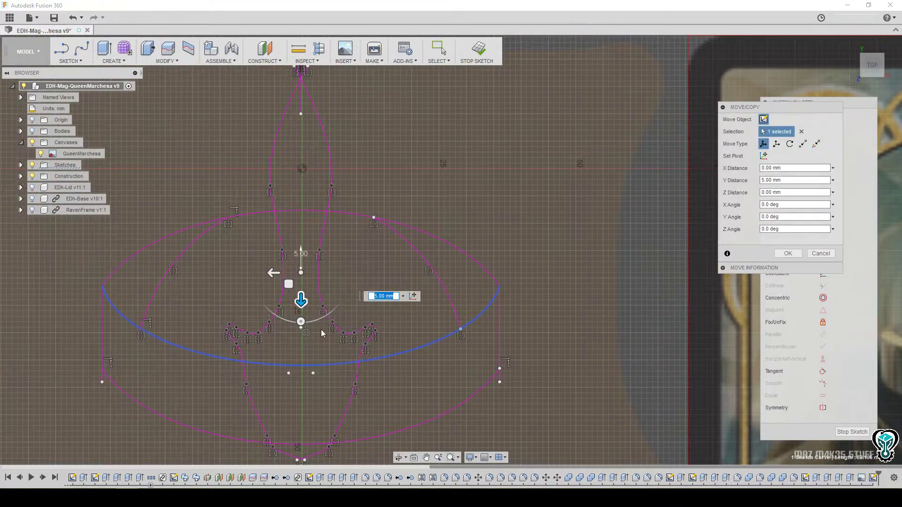
left_click(820, 254)
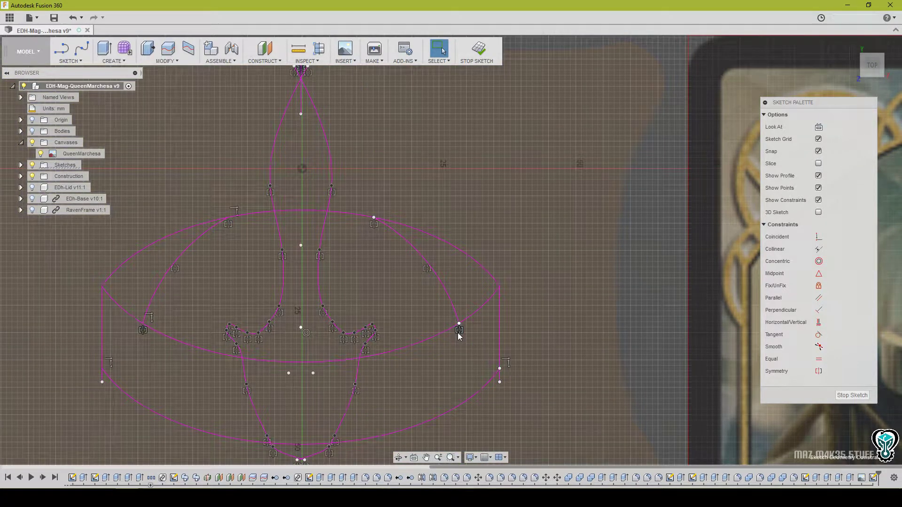
Delete the symmetry constraints on the crown band's inner side arcs and their upper and lower endpoints.
key("Delete")
left_click(375, 225)
key("Delete")
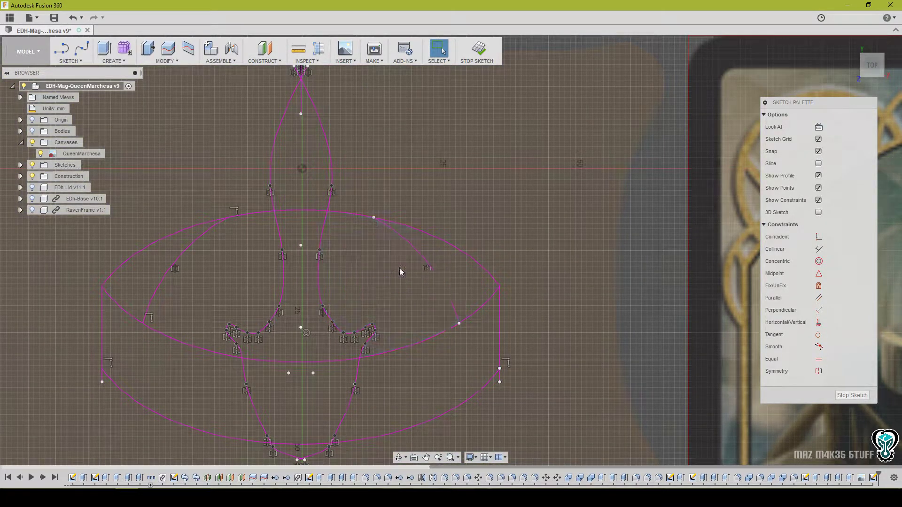
left_click(425, 270)
key("Delete")
right_click(482, 308)
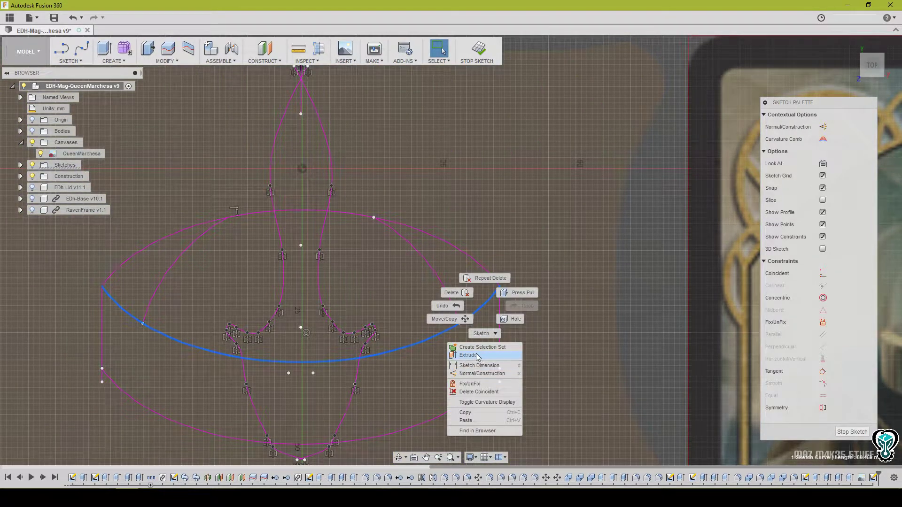
left_click(463, 320)
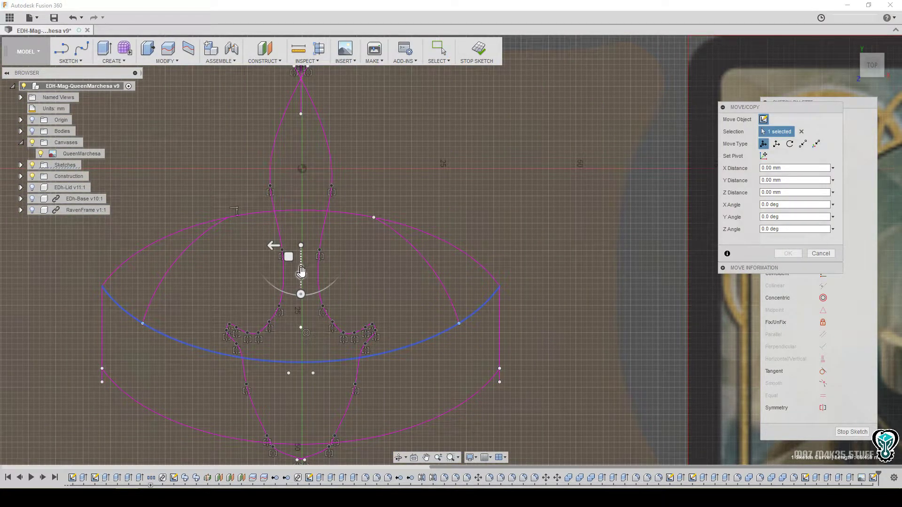
mouse_move(302, 272)
left_mouse_down()
mouse_move(306, 307)
mouse_move(307, 267)
left_mouse_up()
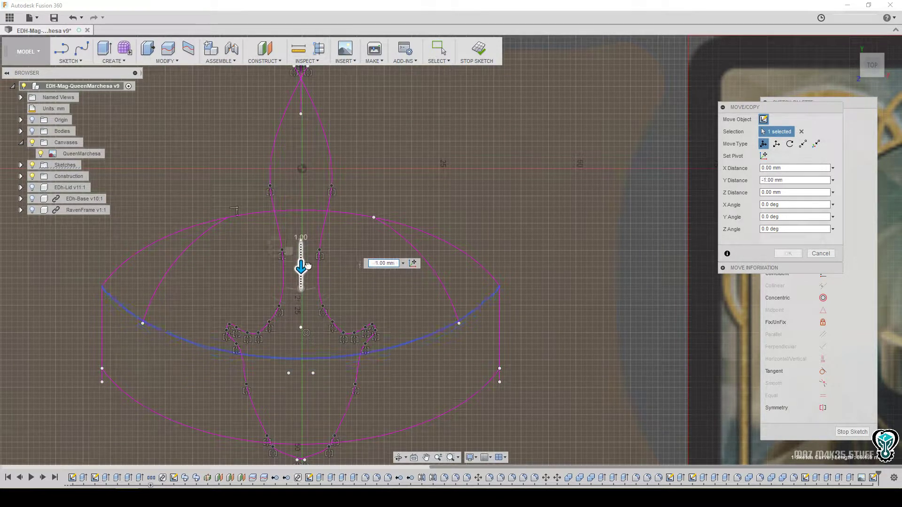
left_click(820, 254)
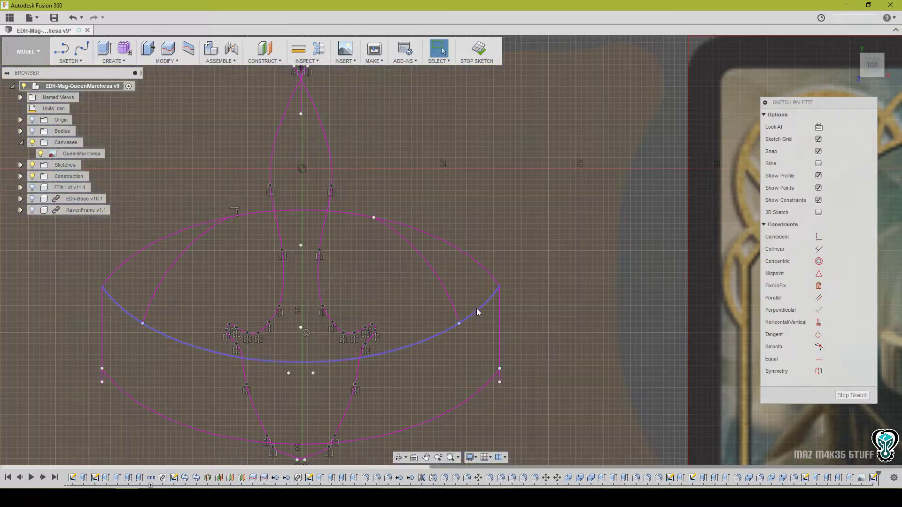
right_click(425, 340)
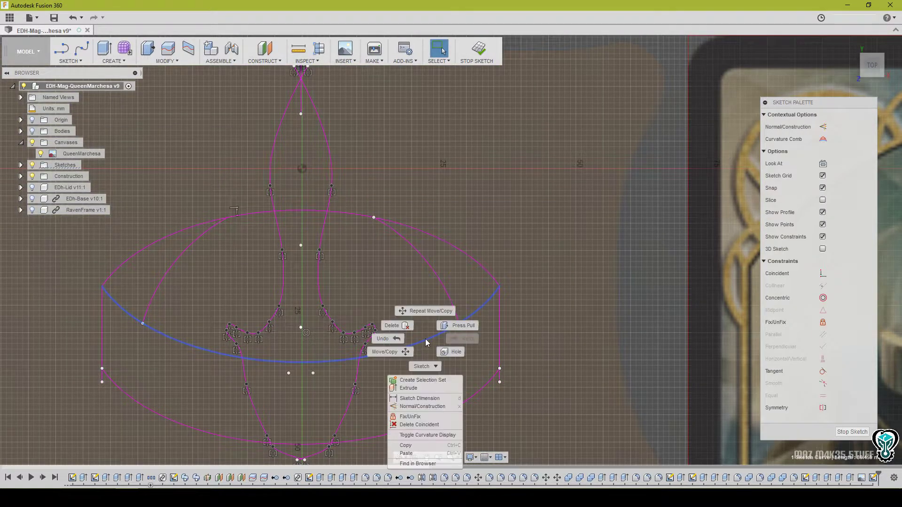
left_click(426, 311)
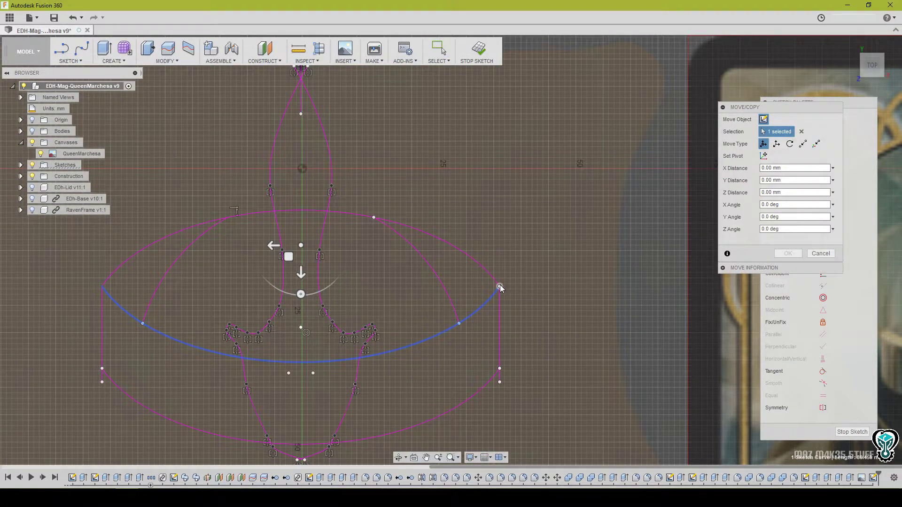
left_click(500, 286)
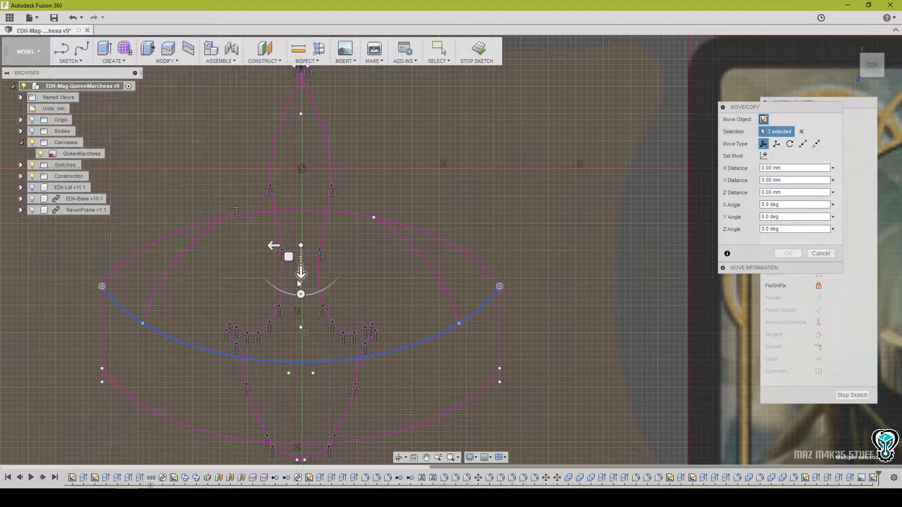
mouse_move(301, 275)
left_mouse_down()
mouse_move(301, 295)
mouse_move(301, 258)
mouse_move(301, 316)
mouse_move(301, 275)
left_mouse_up()
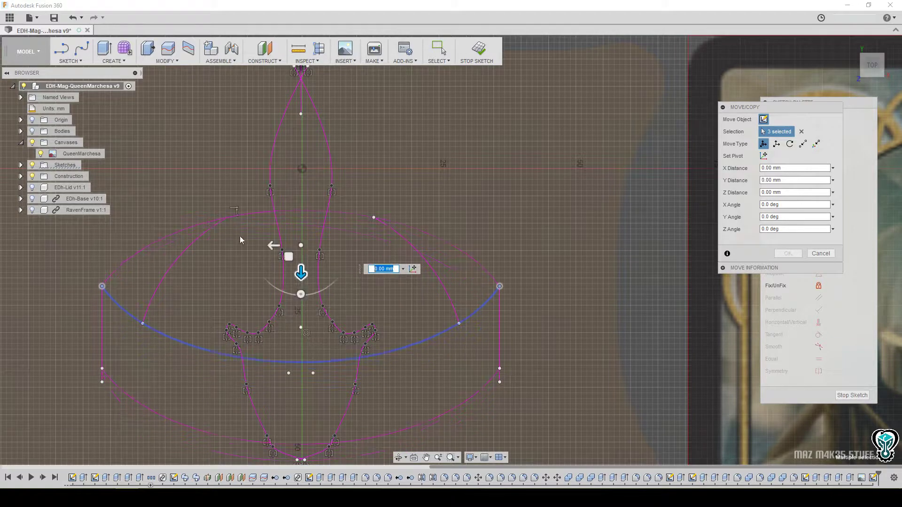
left_click(821, 253)
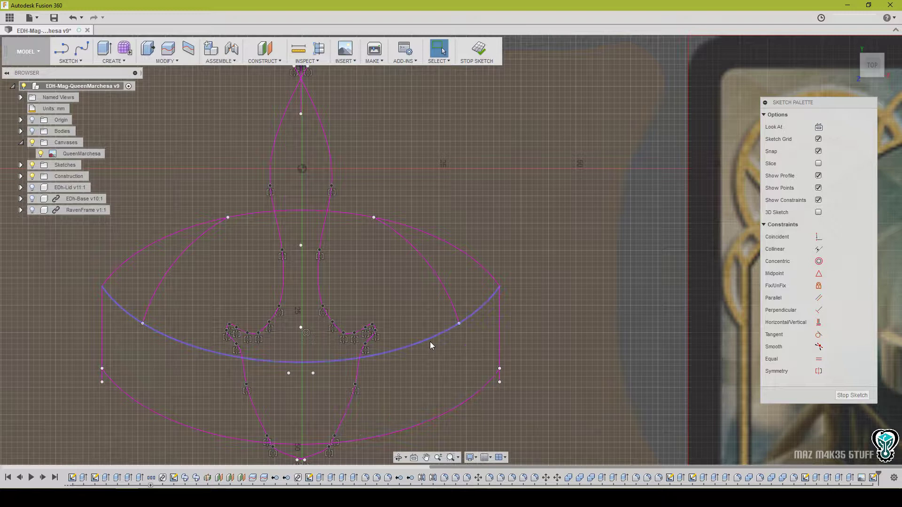
right_click(430, 342)
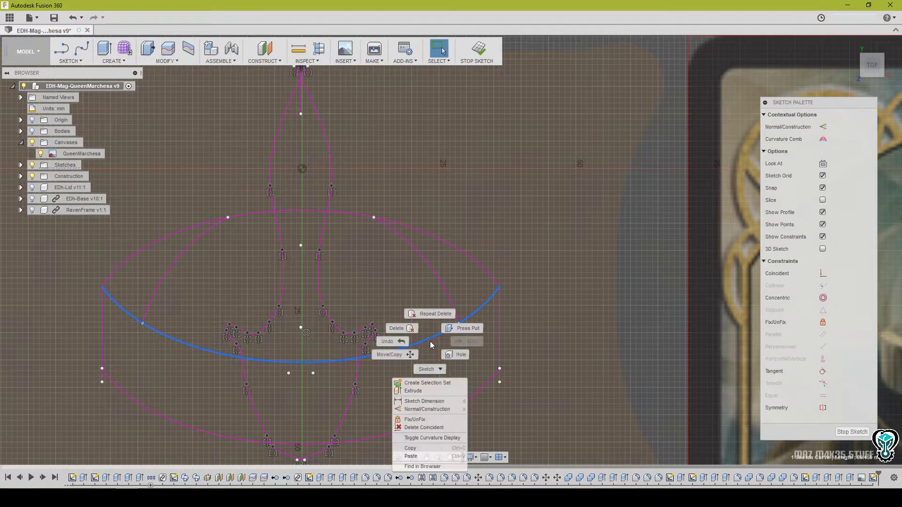
left_click(397, 361)
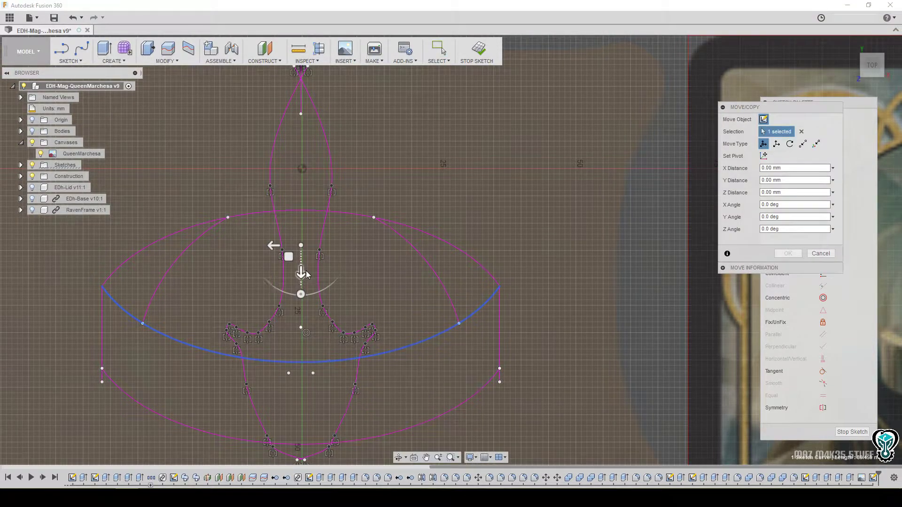
left_click_drag(301, 271, 301, 295)
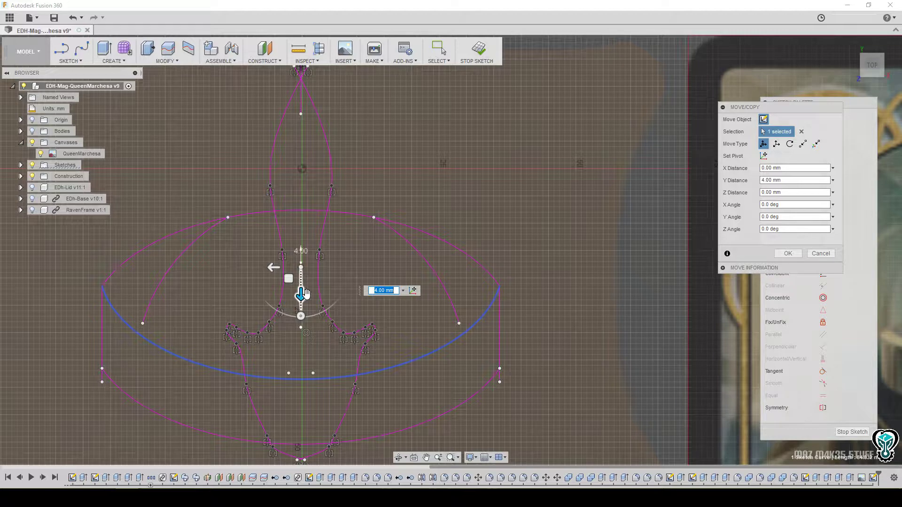
left_click(499, 287)
left_click(102, 286)
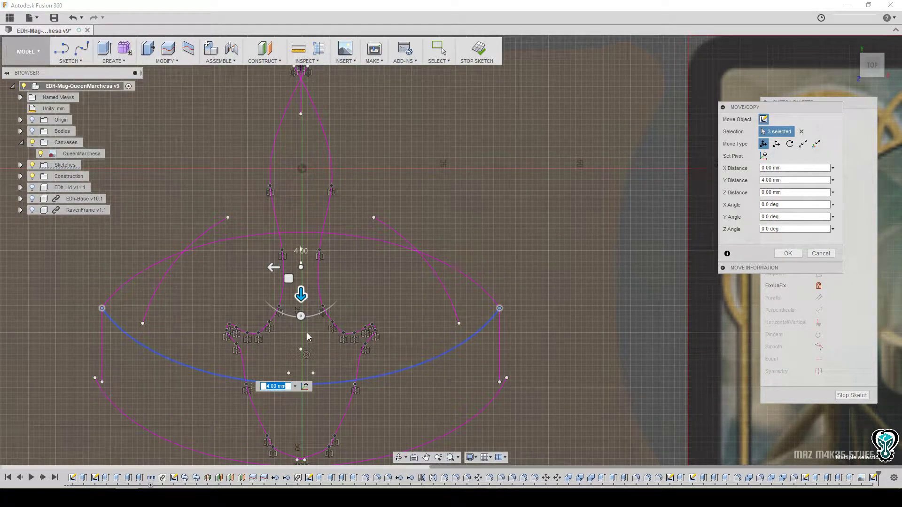
mouse_move(300, 295)
left_mouse_down()
mouse_move(301, 277)
mouse_move(315, 307)
mouse_move(324, 297)
left_mouse_up()
mouse_move(350, 328)
middle_mouse_down()
mouse_move(359, 267)
mouse_move(357, 275)
middle_mouse_up()
left_click_drag(318, 246, 340, 240)
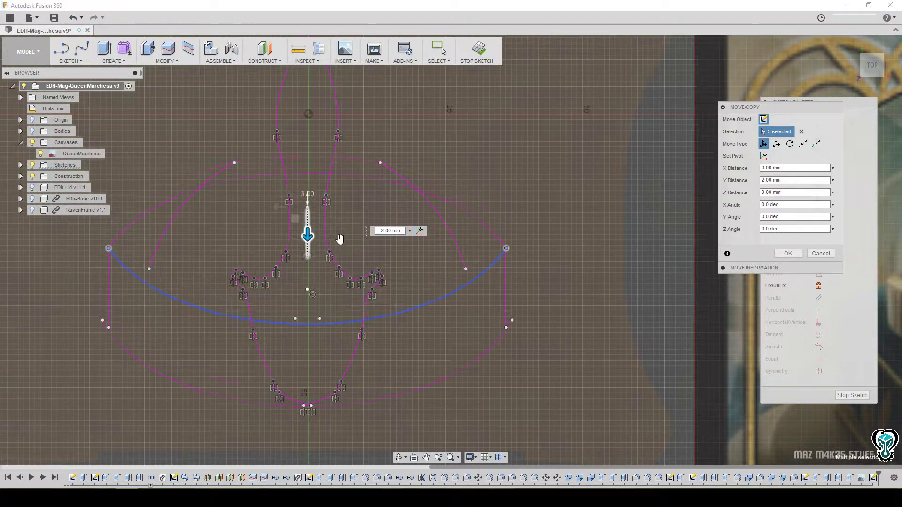
left_click(832, 255)
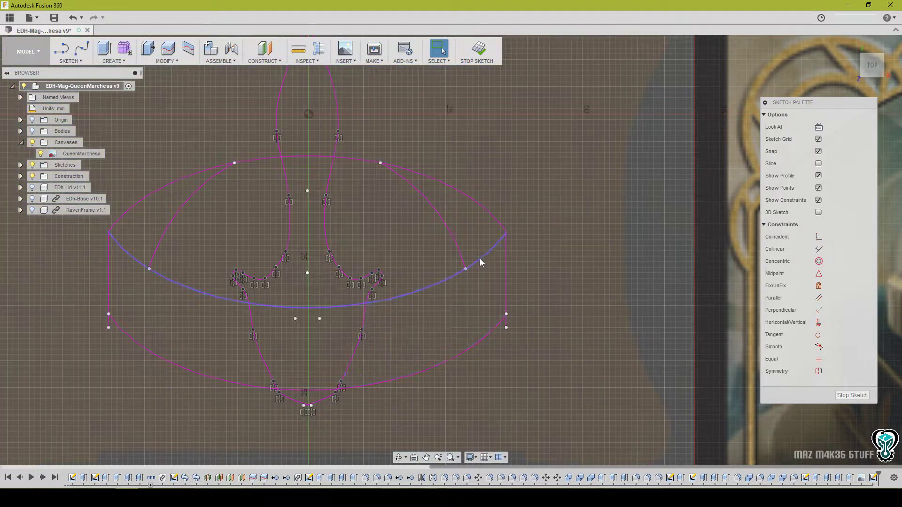
Move the crown band's upper front arc, its two endpoints and both inner side arcs together by Y 5 mm.
right_click(480, 259)
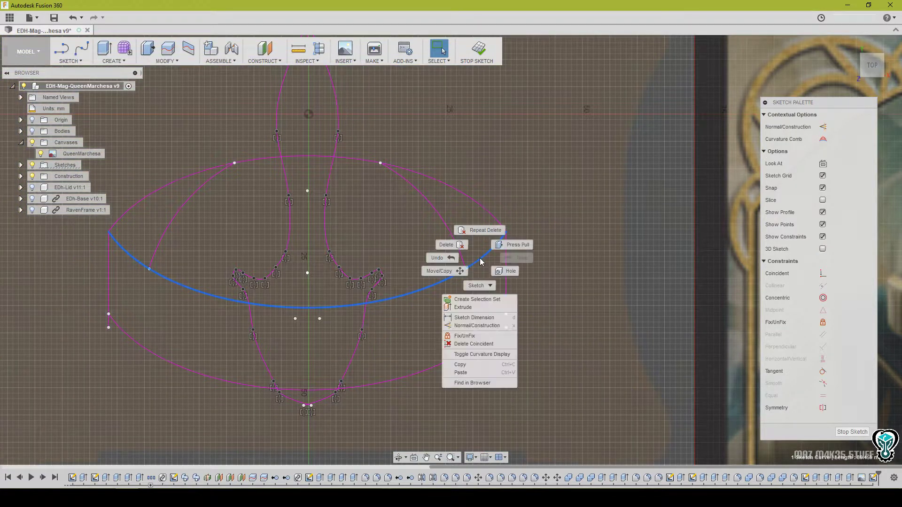
left_click(444, 272)
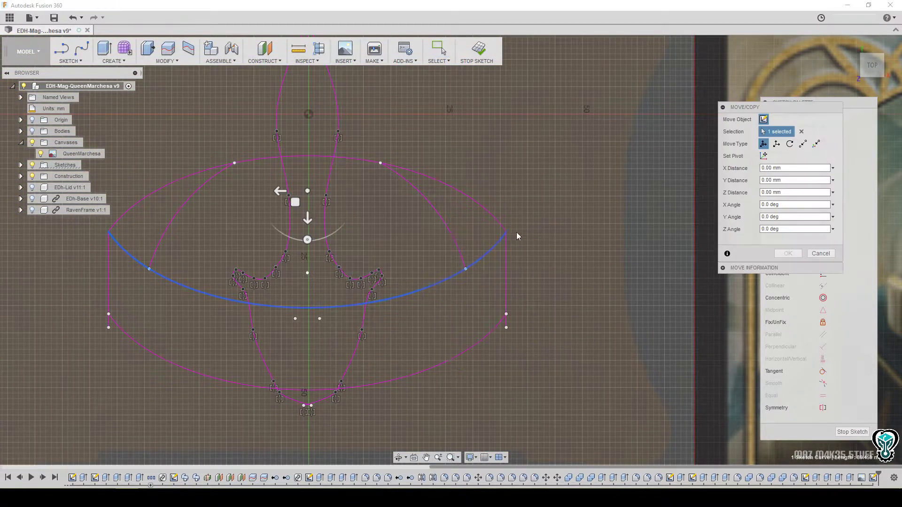
left_click(506, 232)
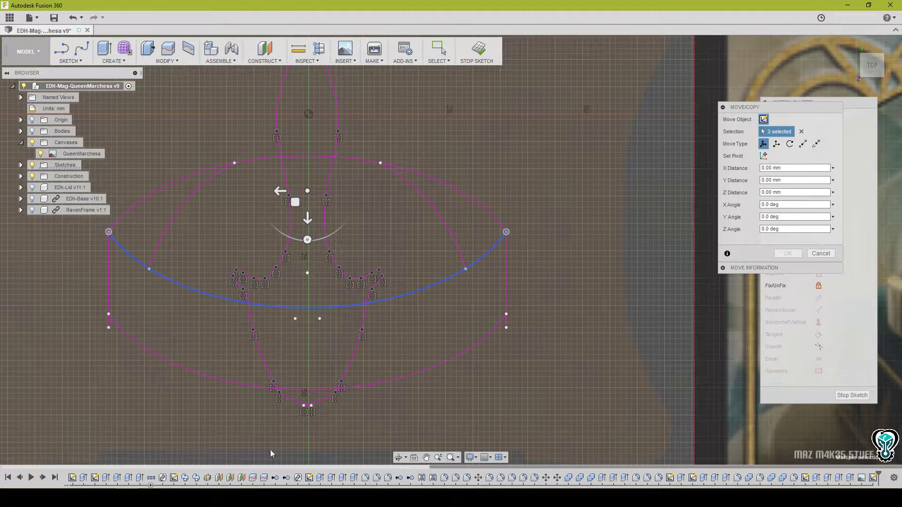
mouse_move(308, 219)
left_mouse_down()
mouse_move(309, 240)
mouse_move(308, 221)
mouse_move(309, 237)
mouse_move(309, 230)
left_mouse_up()
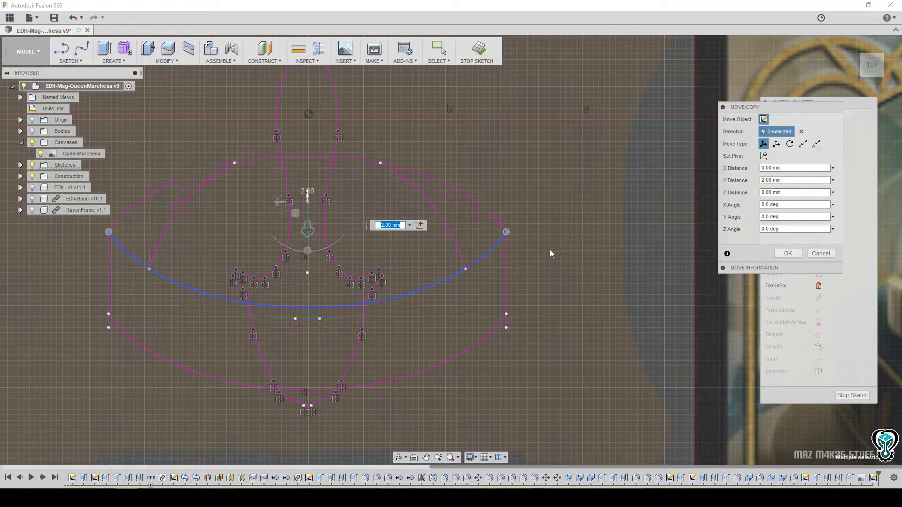
left_click(455, 241)
left_click(169, 225)
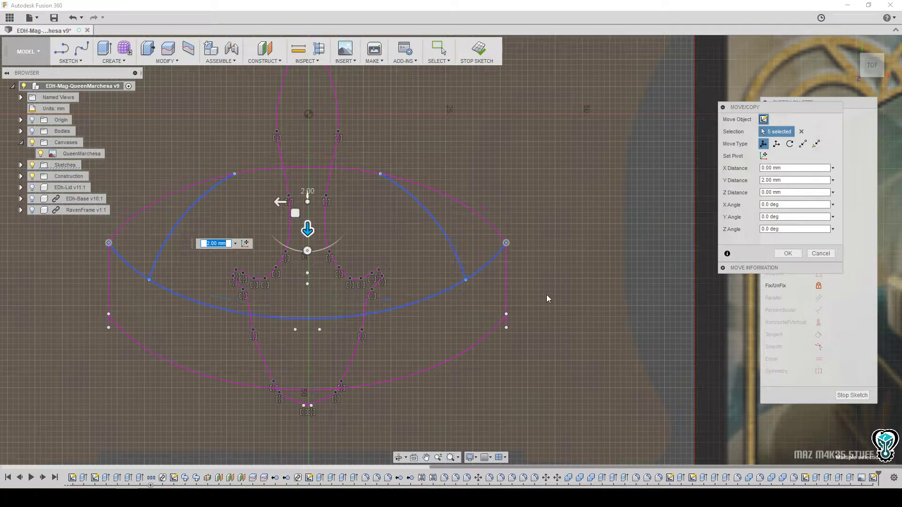
left_click_drag(303, 230, 313, 247)
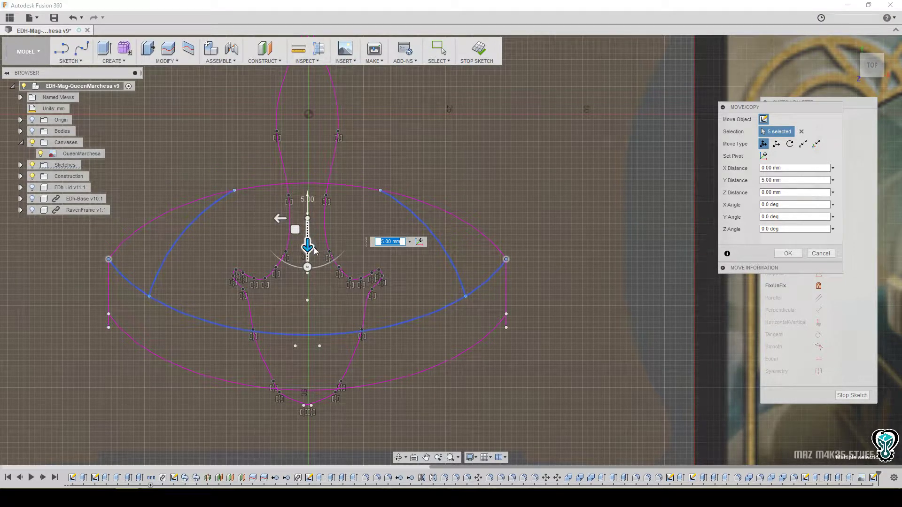
scroll(406, 312, "down", 5)
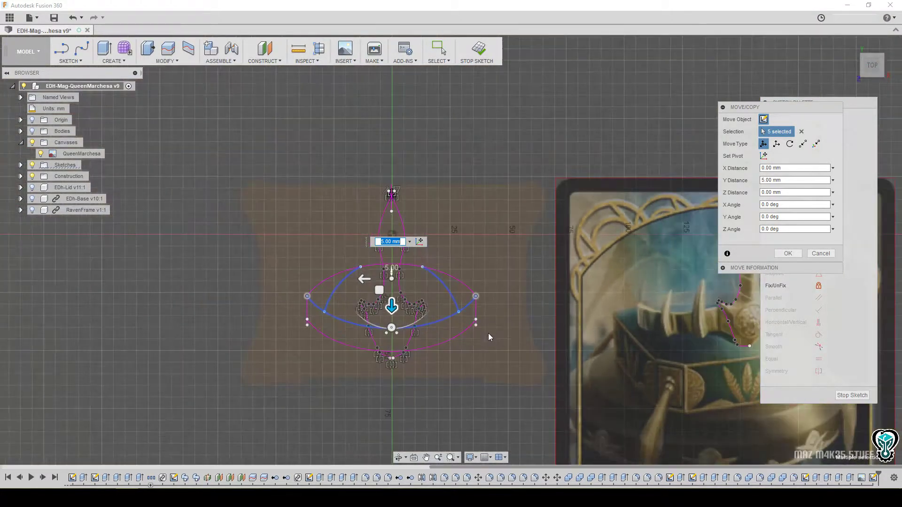
middle_click_drag(489, 333, 320, 352)
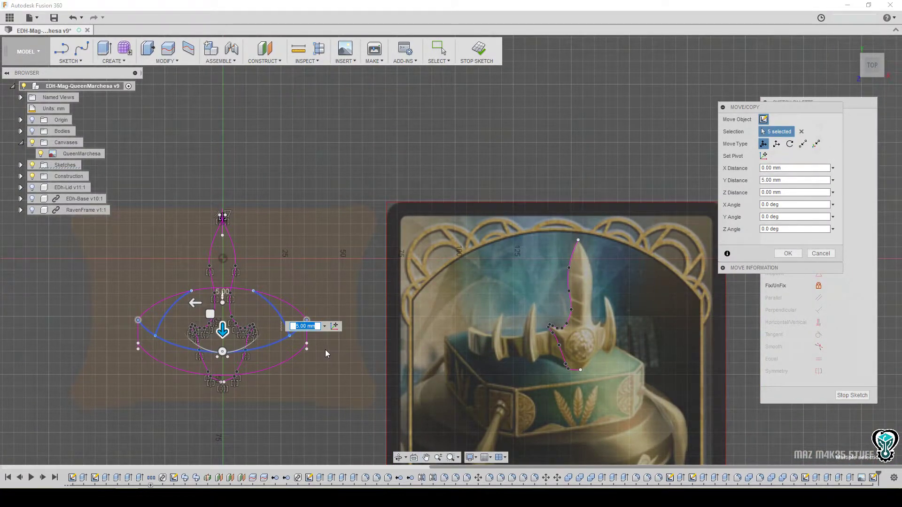
scroll(174, 314, "up", 2)
middle_click_drag(173, 314, 217, 313)
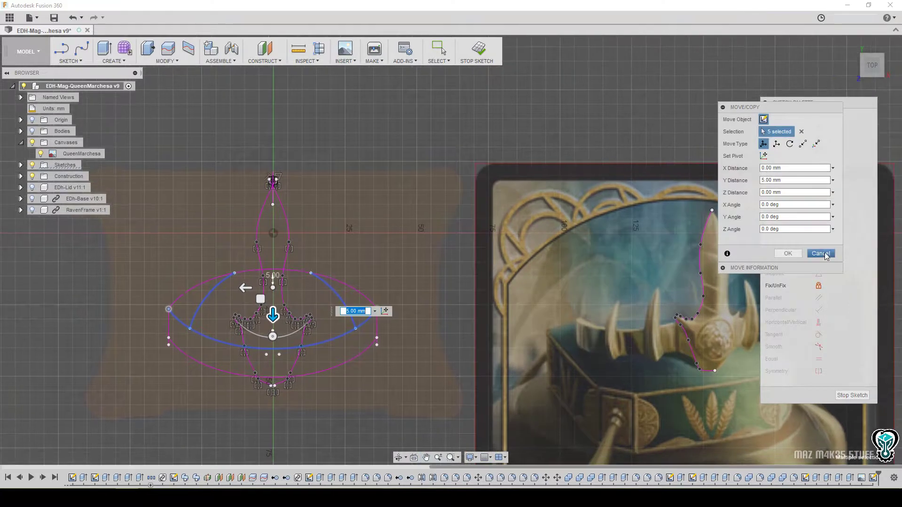
left_click(788, 254)
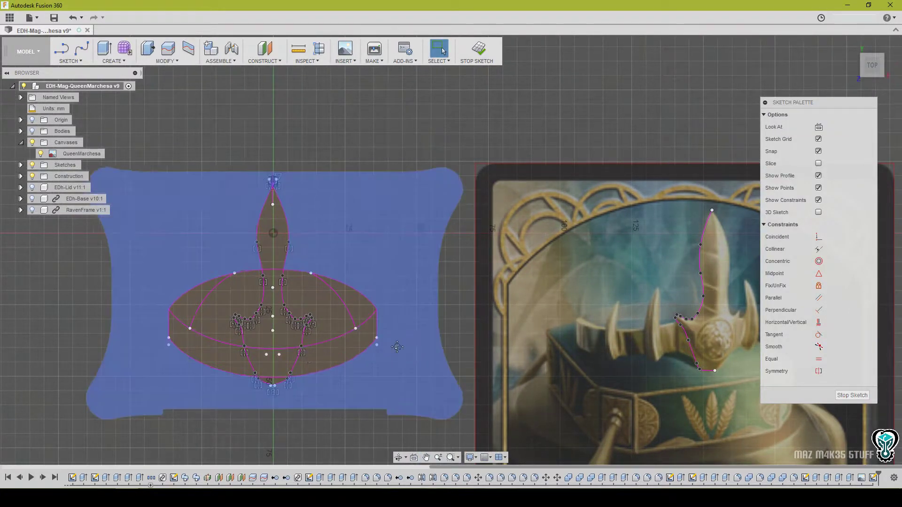
Trace the outer edge and rounded base of the crown's small outermost spike on the card canvas with a six-point spline from its tip.
middle_click_drag(399, 334, 317, 331)
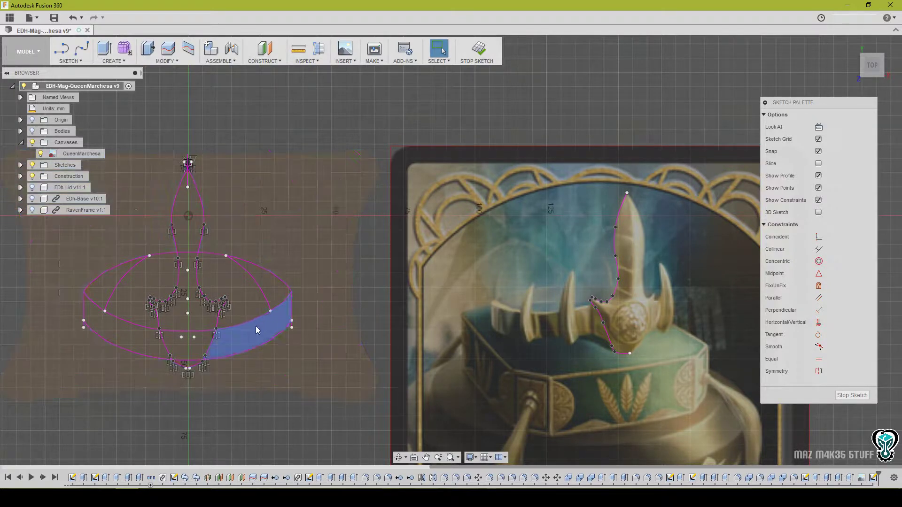
scroll(187, 337, "up", 2)
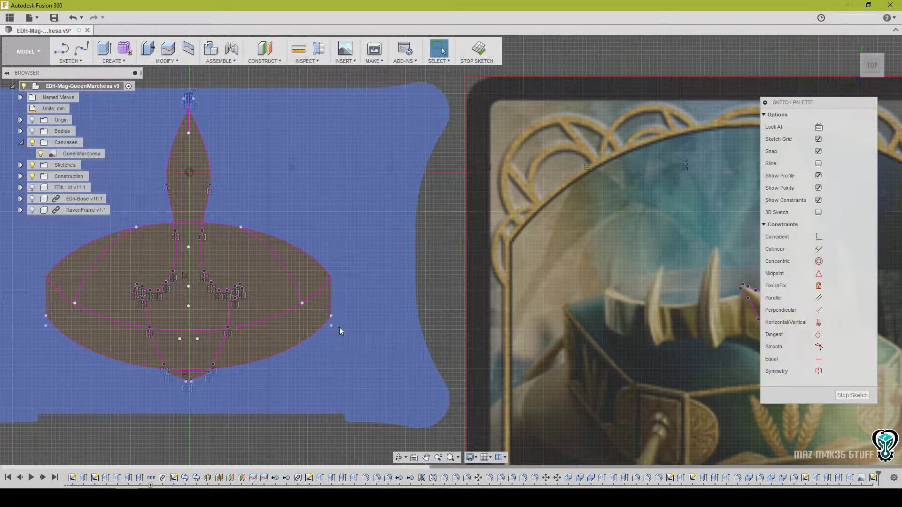
mouse_move(390, 308)
middle_mouse_down()
mouse_move(369, 320)
mouse_move(367, 341)
mouse_move(402, 359)
middle_mouse_up()
scroll(367, 345, "down", 2)
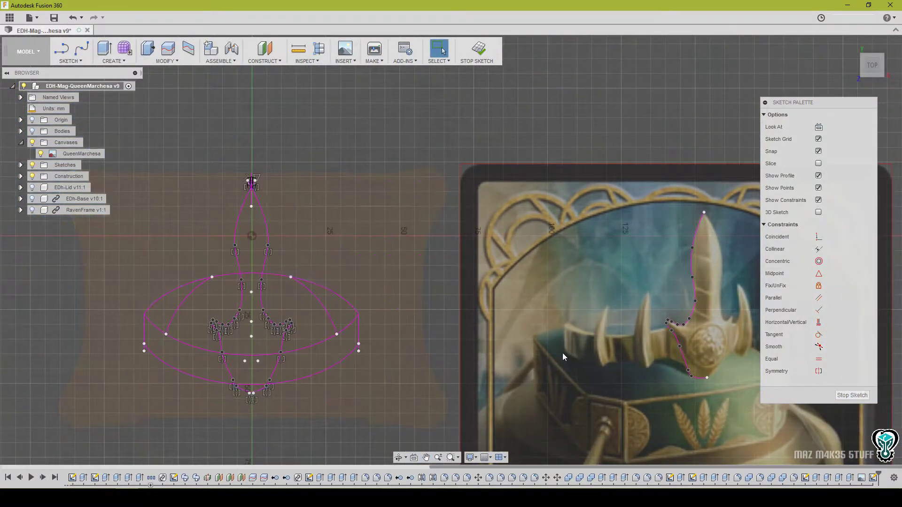
middle_click_drag(598, 349, 536, 304)
left_click(88, 52)
scroll(496, 213, "up", 5)
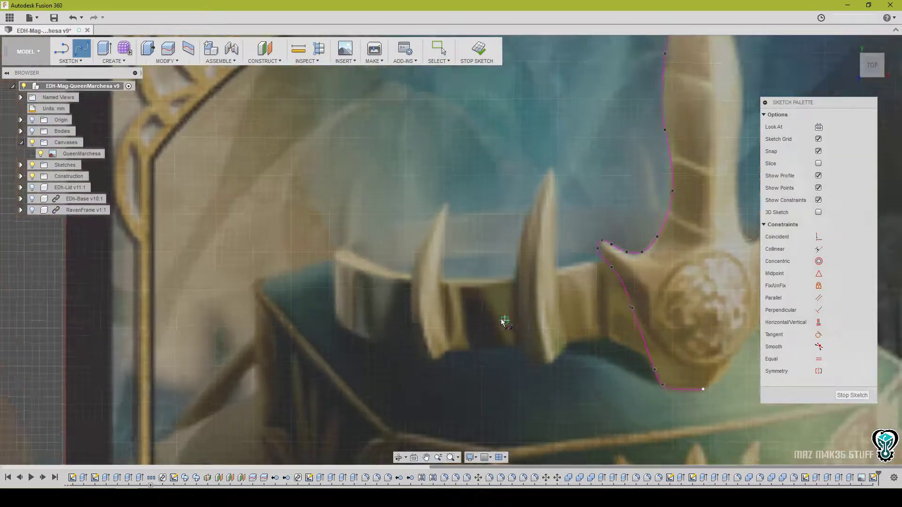
scroll(502, 320, "up", 2)
middle_click_drag(468, 331, 421, 331)
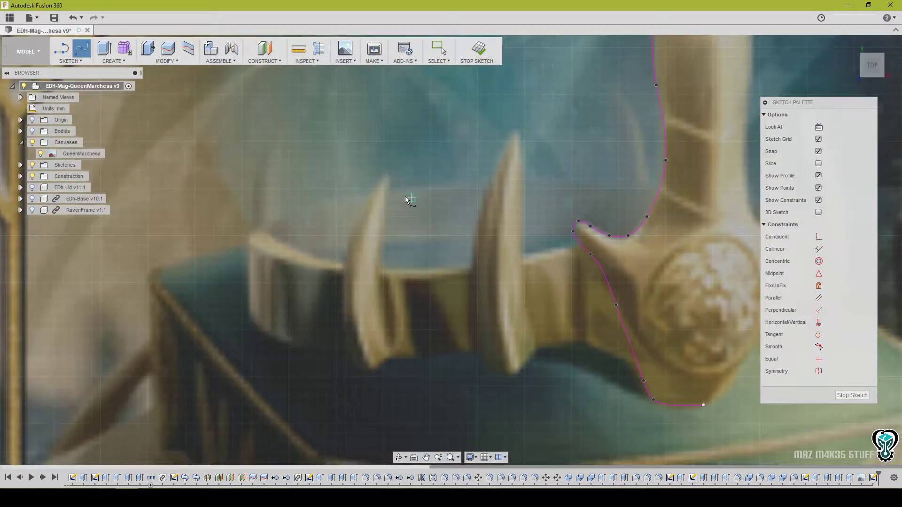
left_click(355, 226)
left_click(340, 323)
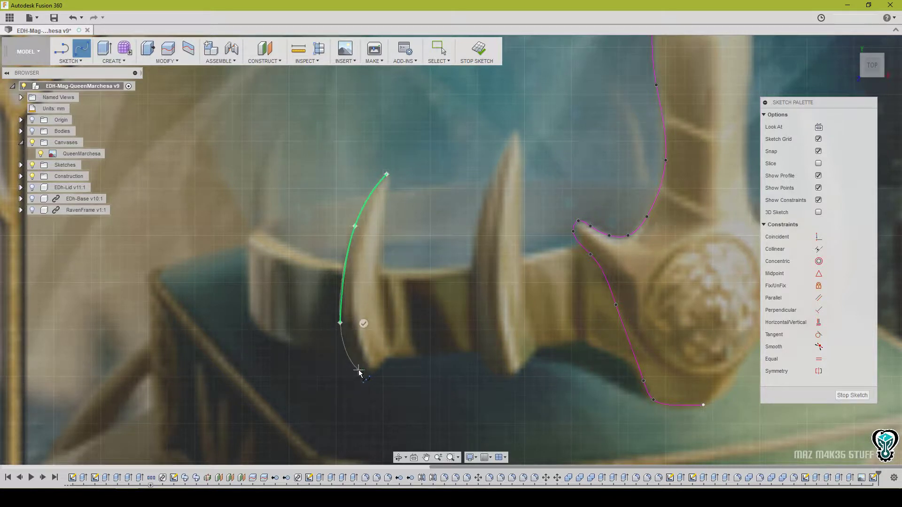
left_click(358, 371)
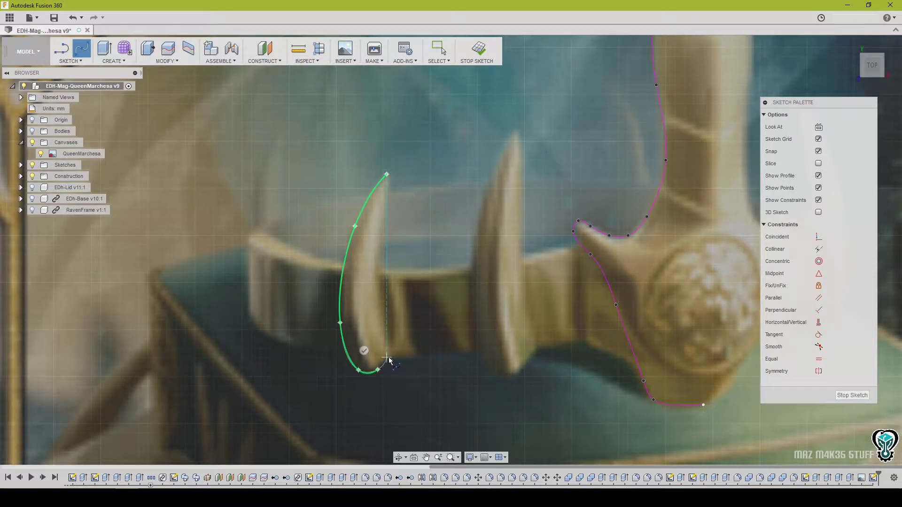
left_click(387, 357)
left_click(364, 353)
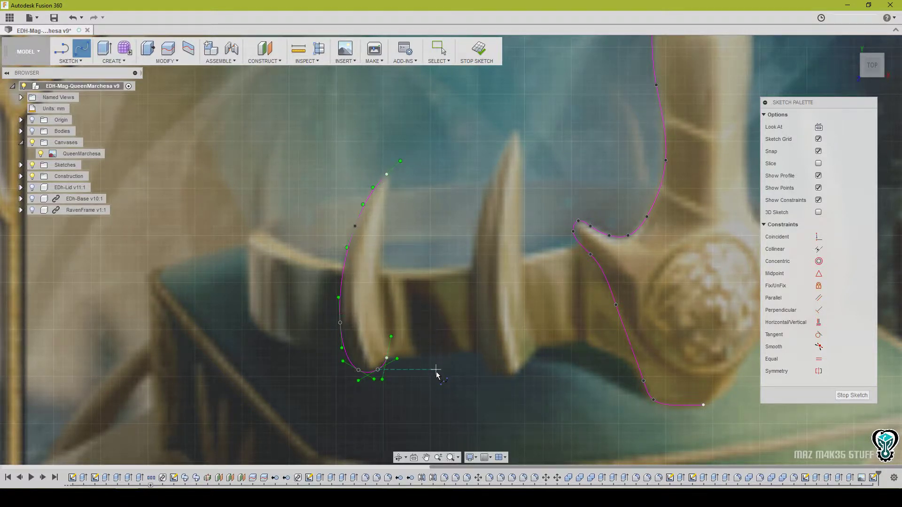
right_click(436, 375)
left_click(488, 369)
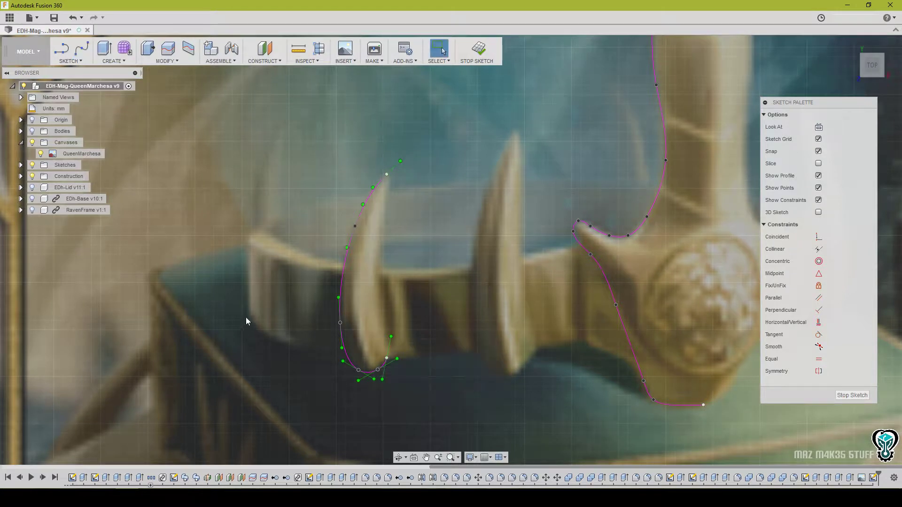
Copy the traced small spike spline and shift the copy by X 155 mm onto the crown sketch.
left_click(339, 308)
scroll(478, 368, "down", 10)
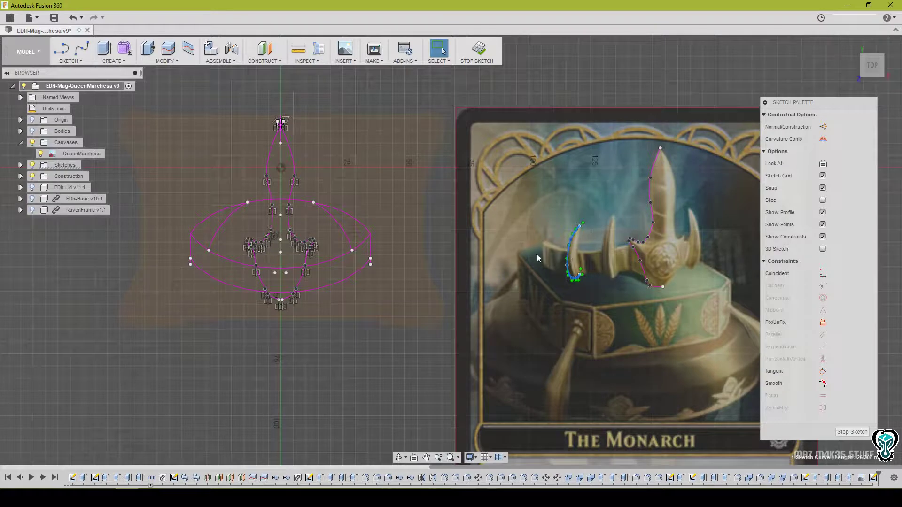
middle_click_drag(613, 324, 629, 365)
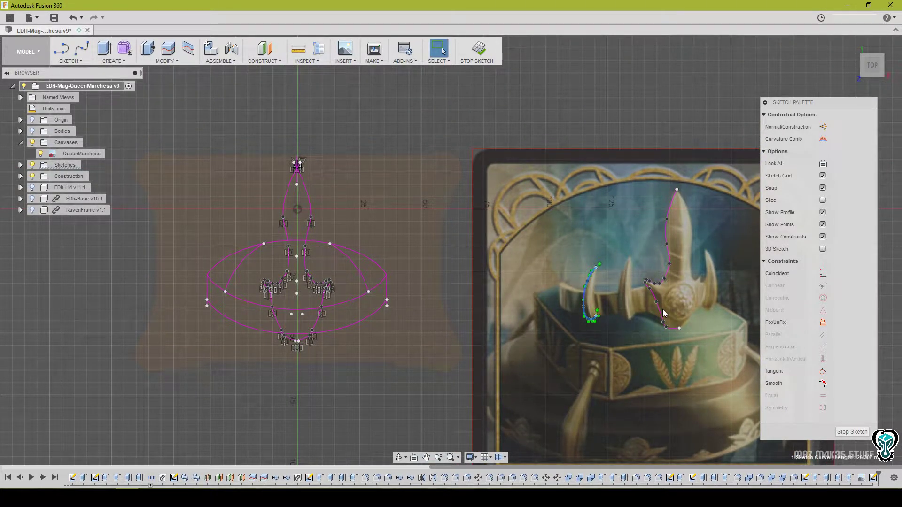
key("m")
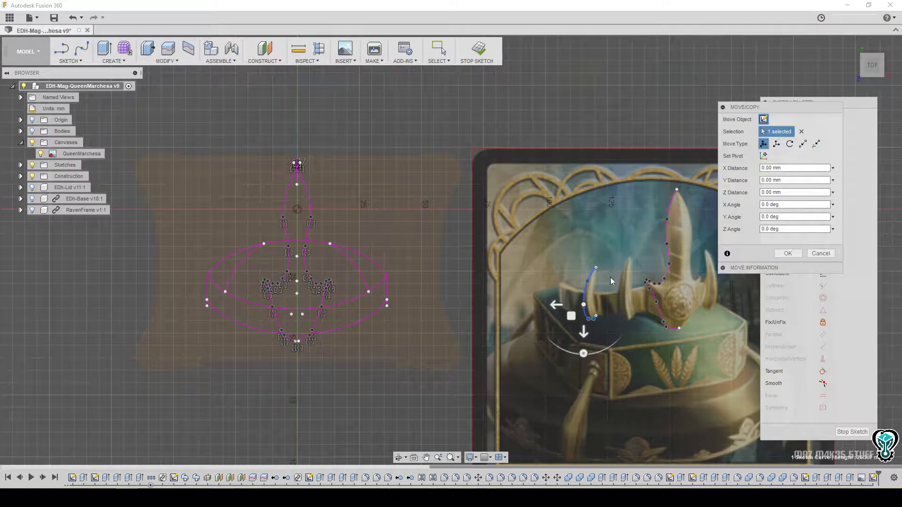
left_click_drag(564, 305, 182, 305)
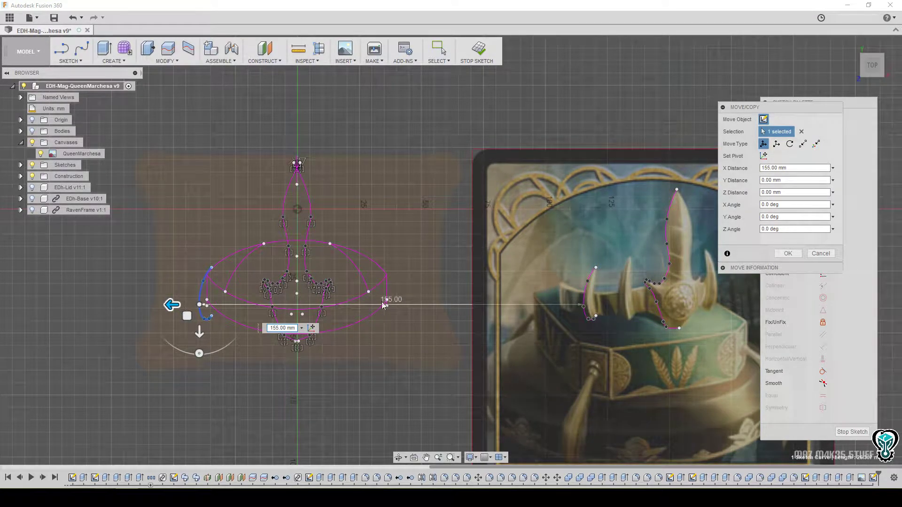
scroll(383, 305, "up", 5)
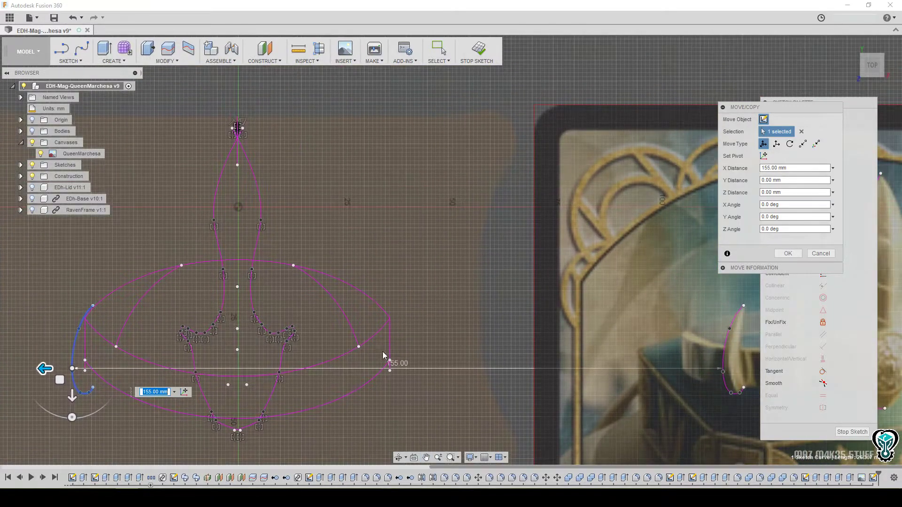
scroll(383, 356, "down", 2)
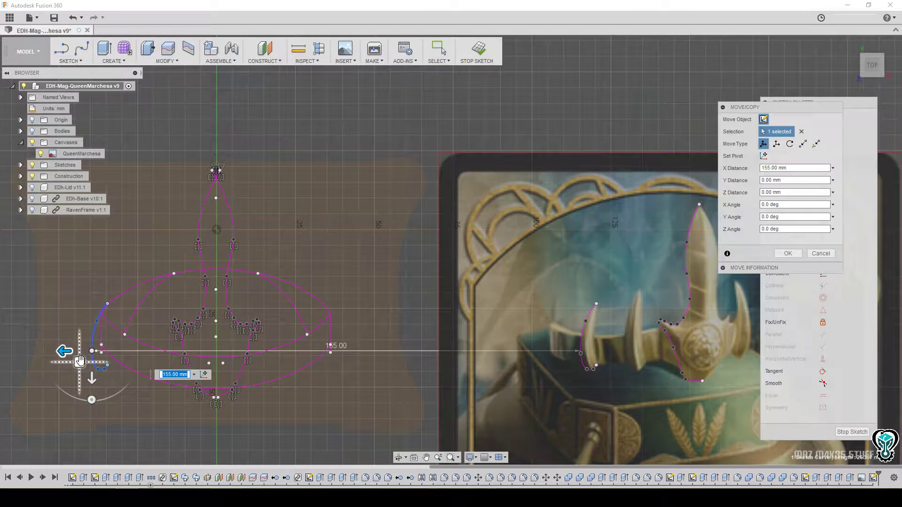
Shift the copied small spike spline freely onto the crown band's side by X -8.042 mm and Y -1.34 mm.
mouse_move(80, 360)
left_mouse_down()
mouse_move(87, 320)
mouse_move(77, 342)
mouse_move(92, 342)
mouse_move(104, 356)
left_mouse_up()
left_click_drag(103, 358, 105, 358)
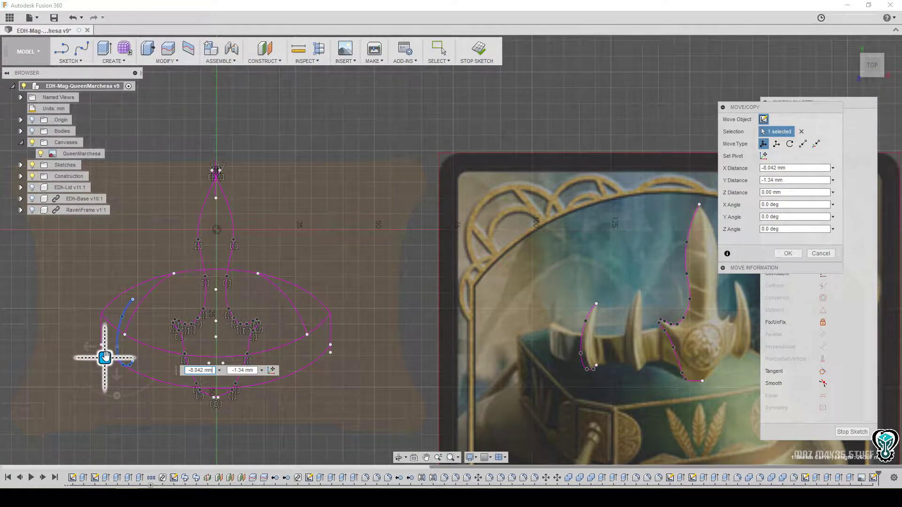
middle_click_drag(331, 318, 294, 297)
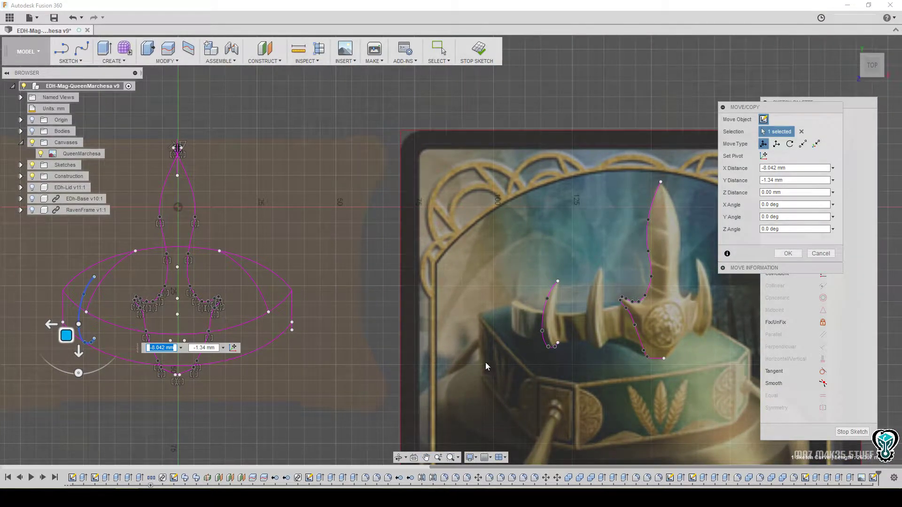
middle_click_drag(177, 330, 334, 311)
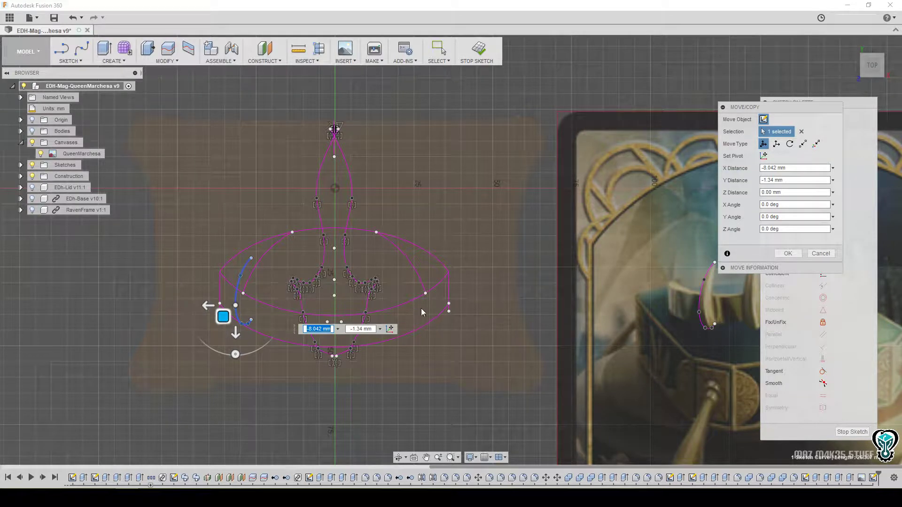
mouse_move(416, 283)
middle_mouse_down()
mouse_move(380, 313)
mouse_move(266, 358)
mouse_move(263, 337)
mouse_move(337, 314)
mouse_move(330, 314)
middle_mouse_up()
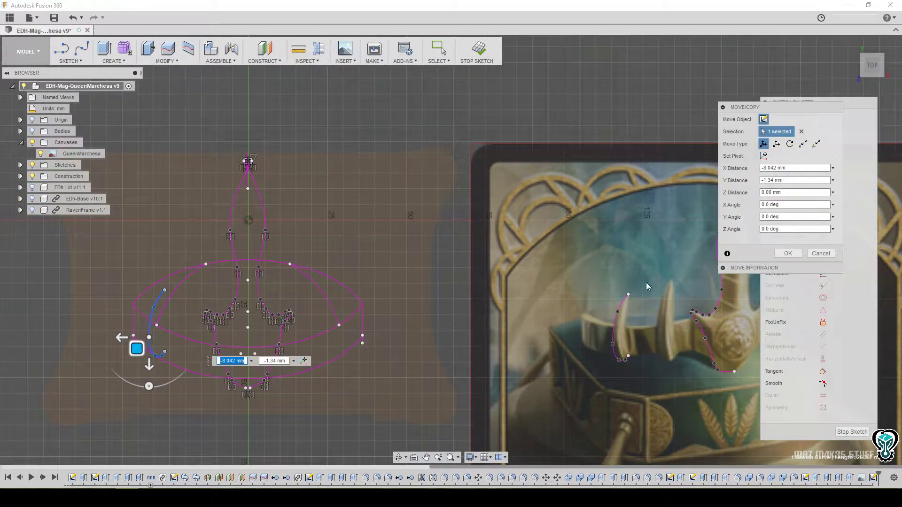
left_click(788, 254)
left_click(165, 291)
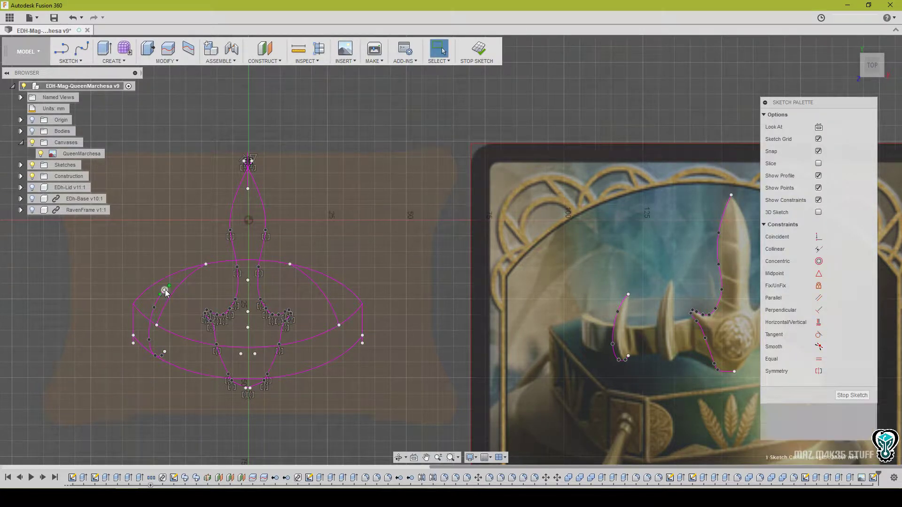
right_click(166, 291)
left_click(161, 306)
left_click(198, 296)
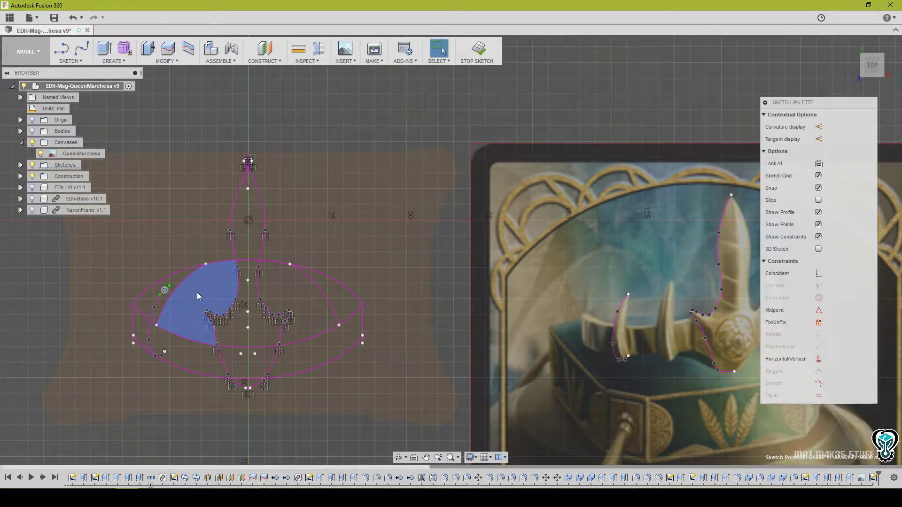
Scale the small spike spline on the crown band by a factor of 1.164 about the outer point of its rounded base.
left_click(71, 62)
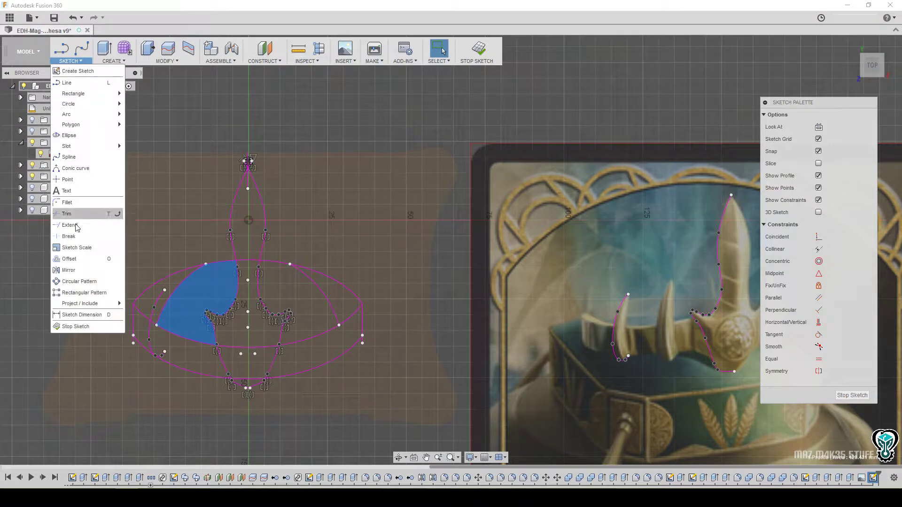
left_click(92, 248)
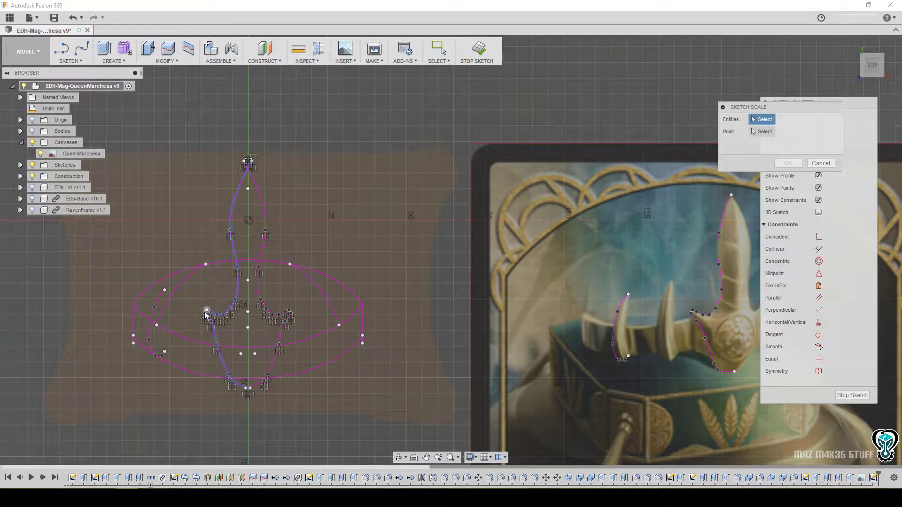
left_click(151, 318)
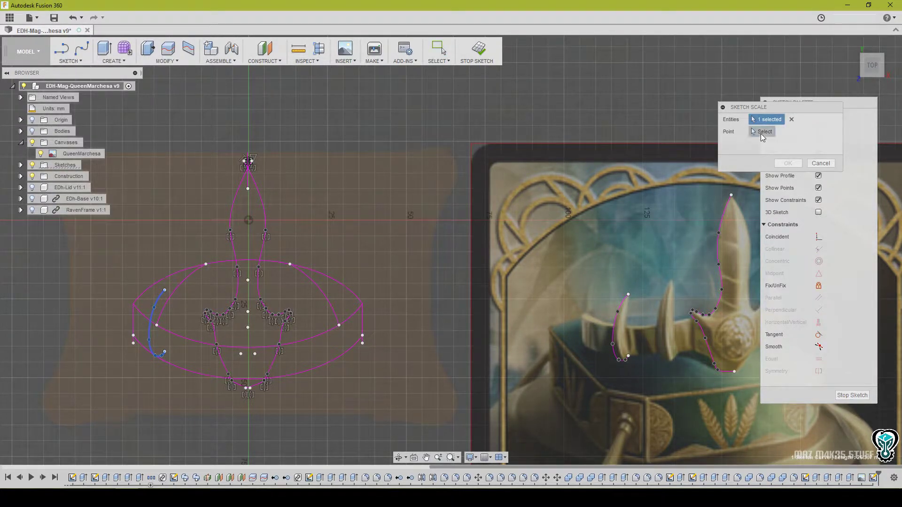
left_click(753, 131)
left_click(156, 358)
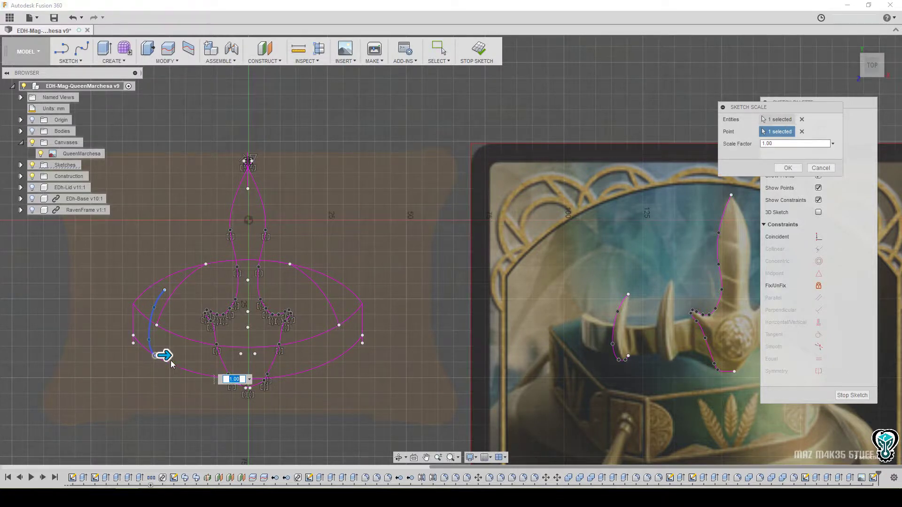
left_click_drag(168, 359, 172, 358)
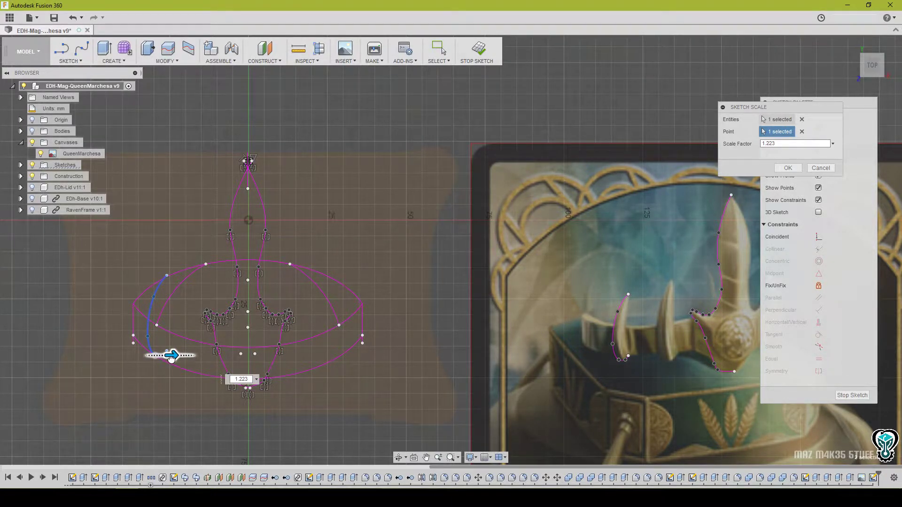
left_click_drag(170, 359, 169, 357)
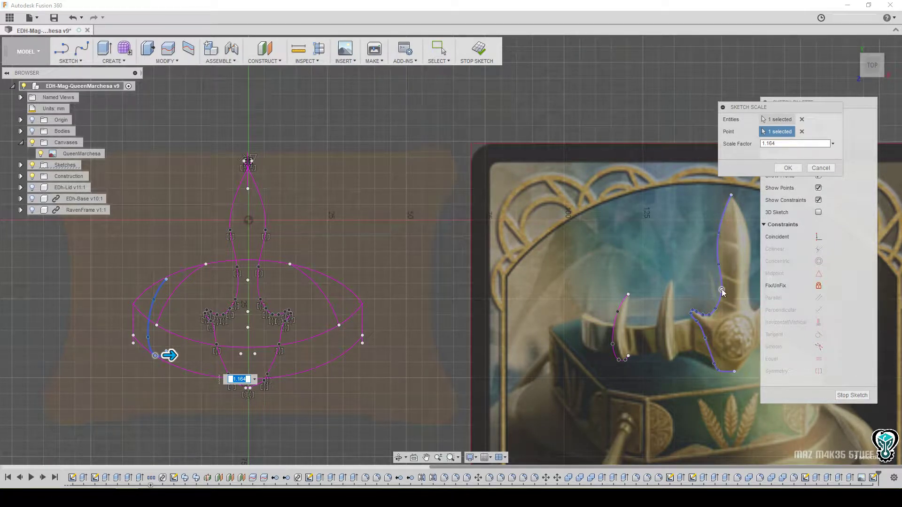
left_click(788, 168)
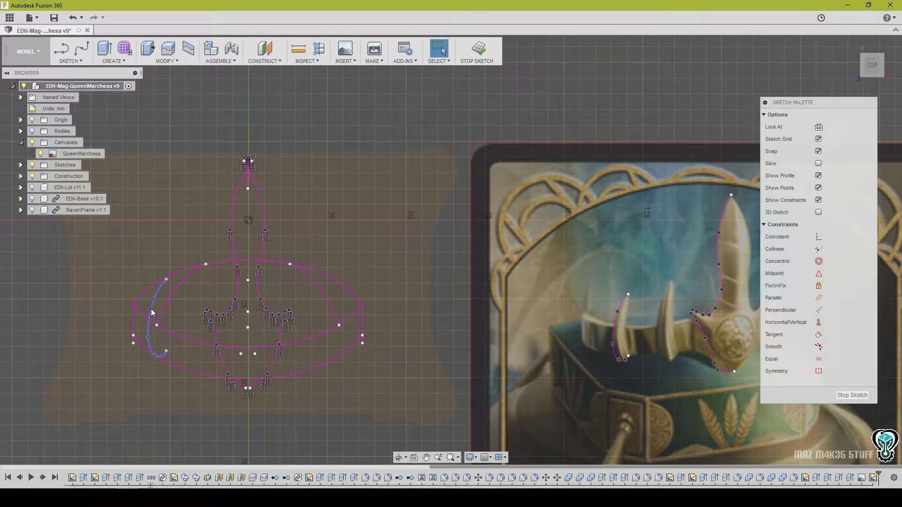
Draw the small spike's inner edge as a three-point spline from tip to base end, and shift its middle point toward the crown's centre.
scroll(188, 311, "up", 3)
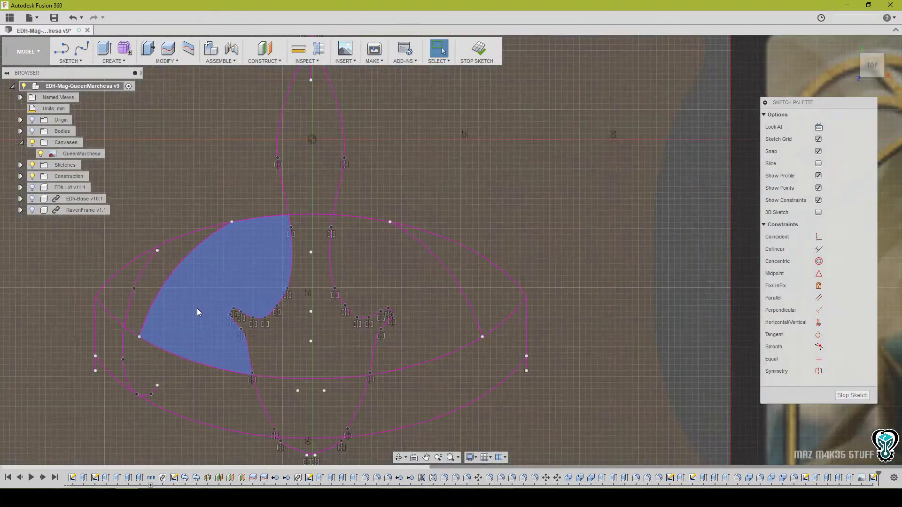
left_click(82, 48)
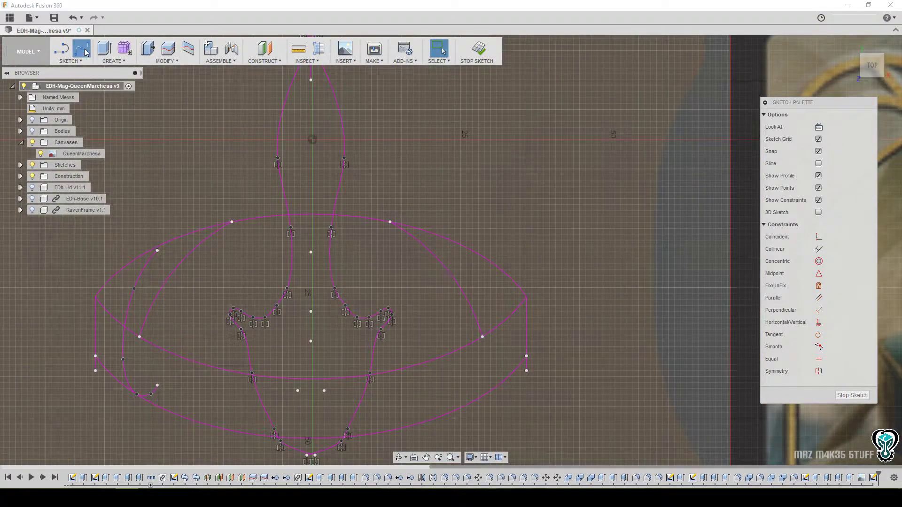
left_click(158, 251)
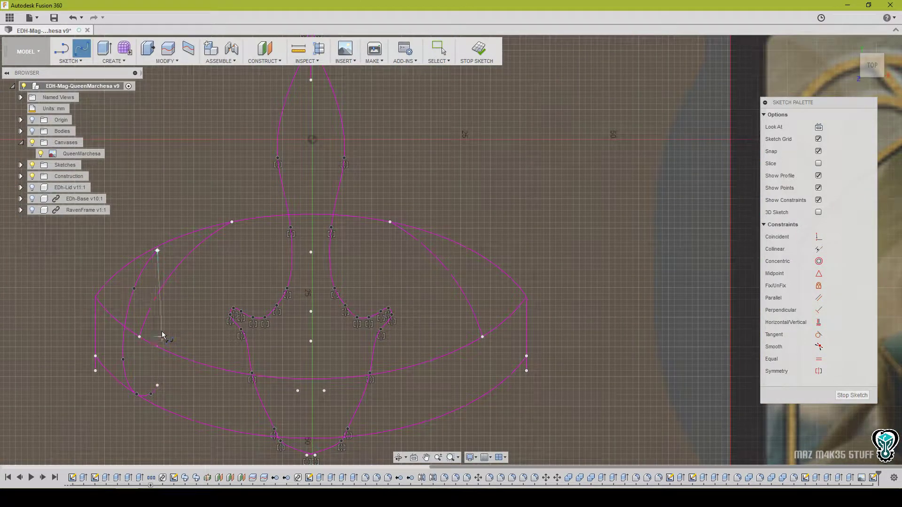
left_click(139, 323)
left_click(157, 386)
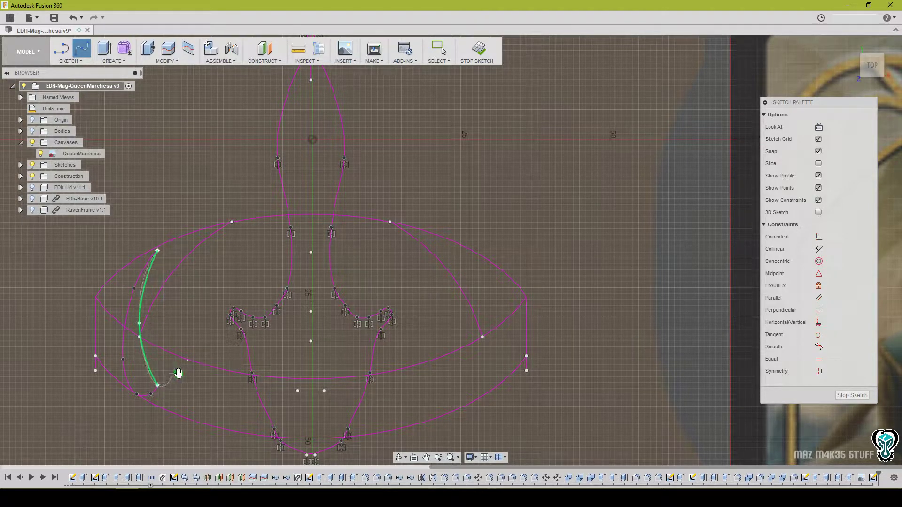
right_click(170, 371)
left_click(200, 371)
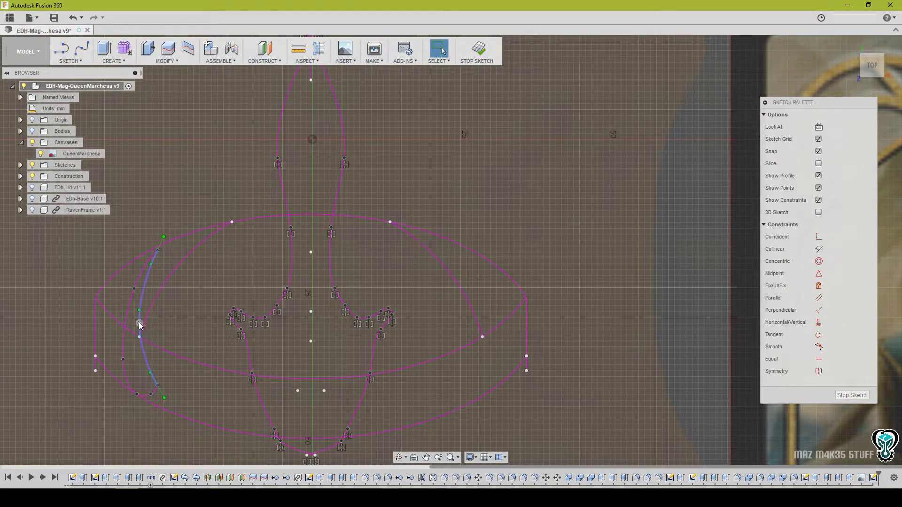
left_click_drag(140, 324, 155, 332)
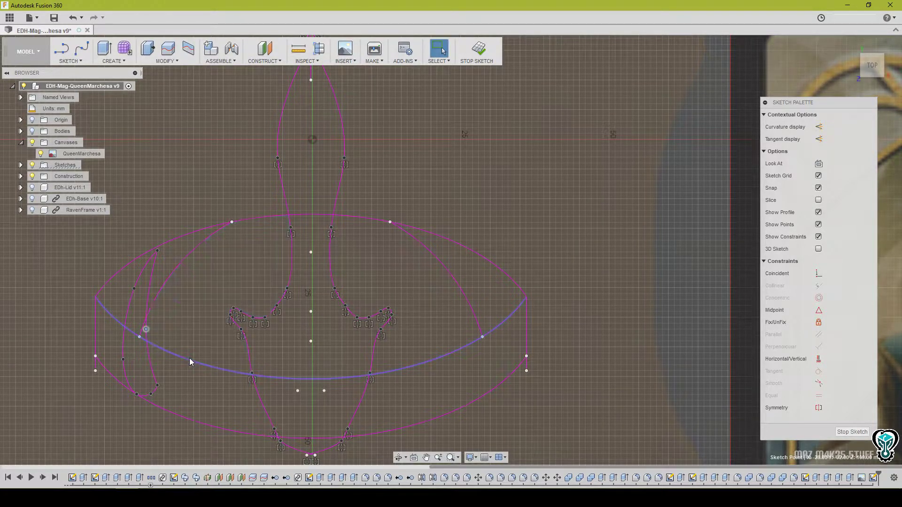
Move the small spike's three base spline points together by X -0.478 mm and Y 2.149 mm to lengthen the spike.
scroll(193, 360, "down", 2)
scroll(235, 365, "down", 1)
middle_click_drag(288, 365, 227, 360)
scroll(235, 364, "down", 1)
scroll(227, 360, "down", 2)
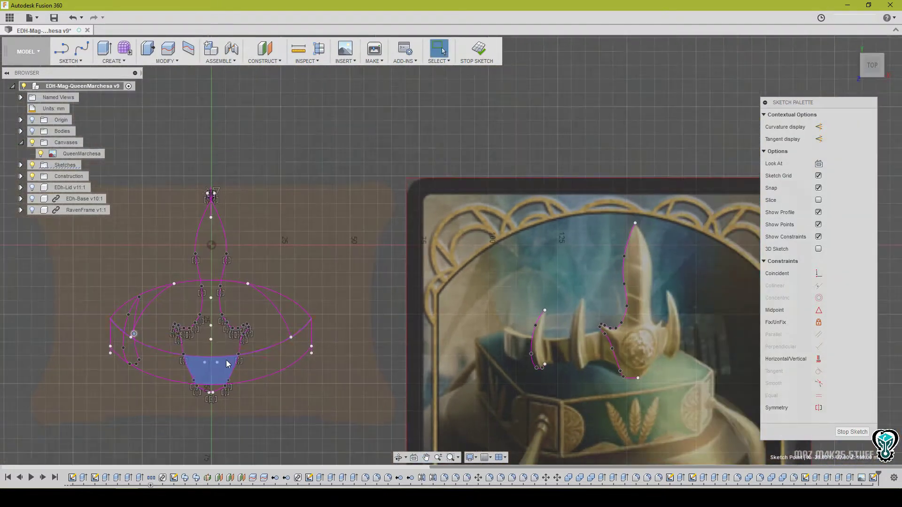
middle_click_drag(302, 394, 287, 390)
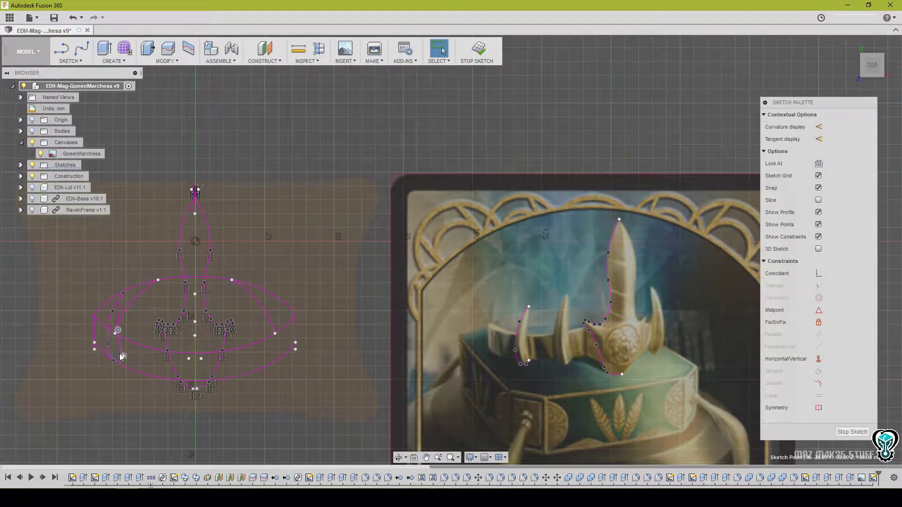
scroll(96, 357, "up", 2)
scroll(142, 372, "up", 4)
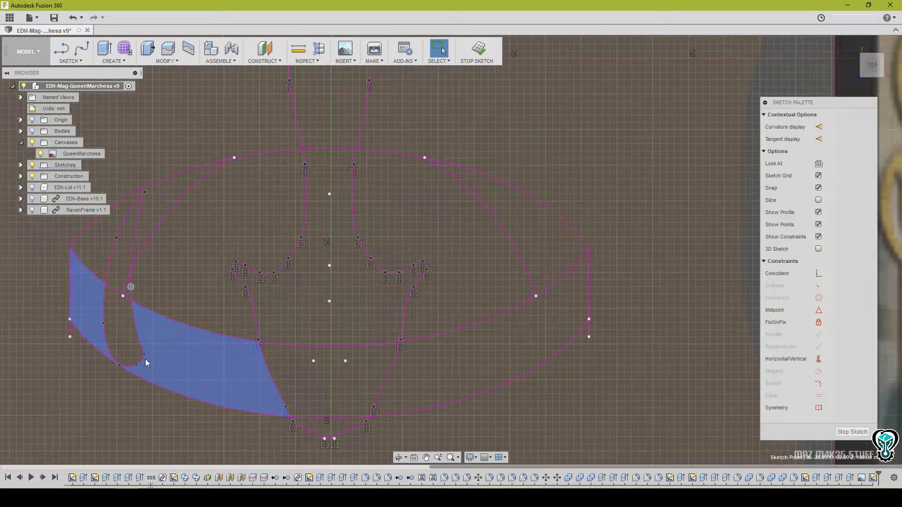
right_click(144, 356)
left_click(106, 370)
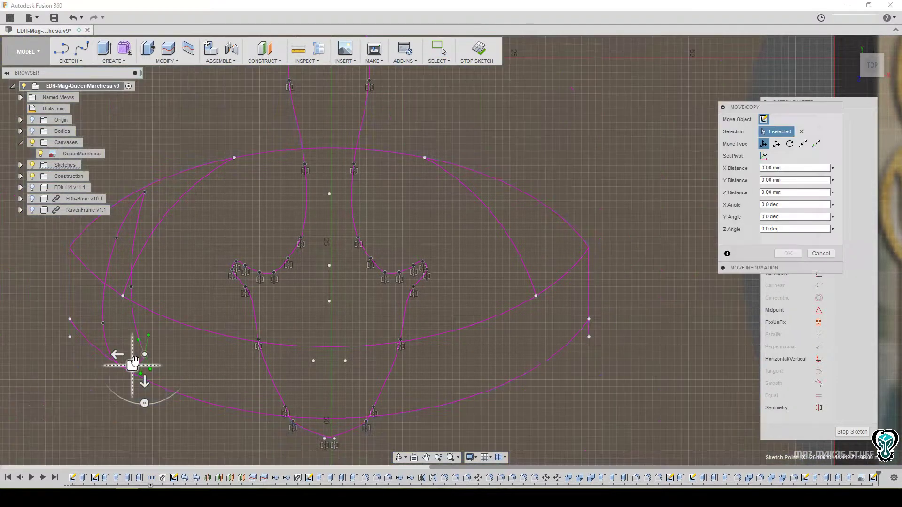
scroll(167, 319, "up", 5)
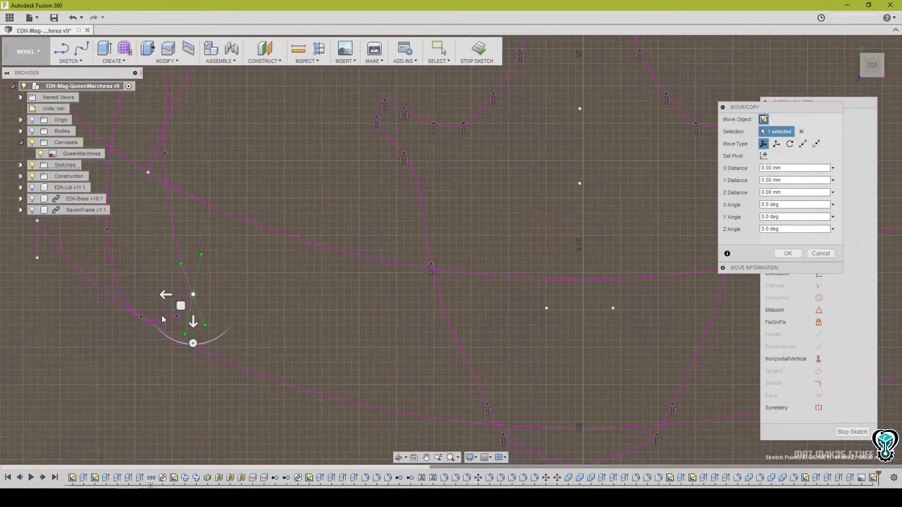
left_click(141, 318)
left_click(177, 316)
scroll(275, 348, "down", 5)
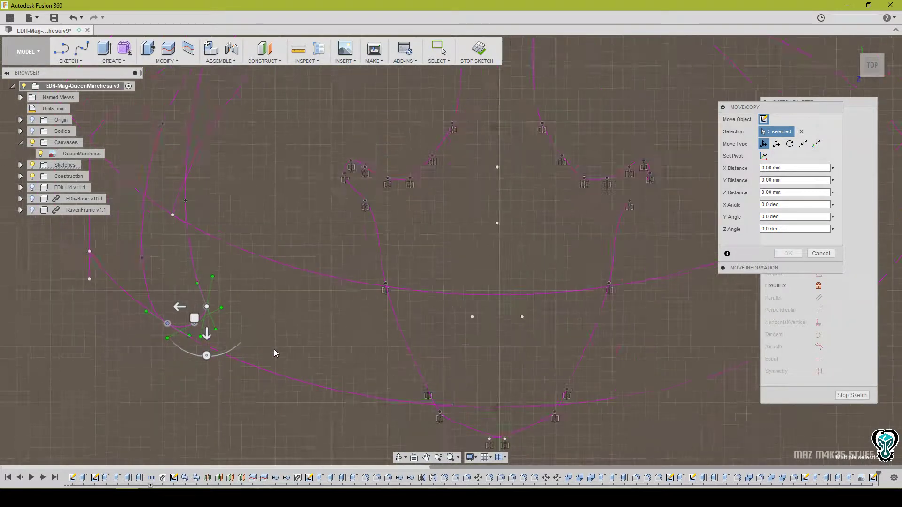
scroll(320, 340, "down", 5)
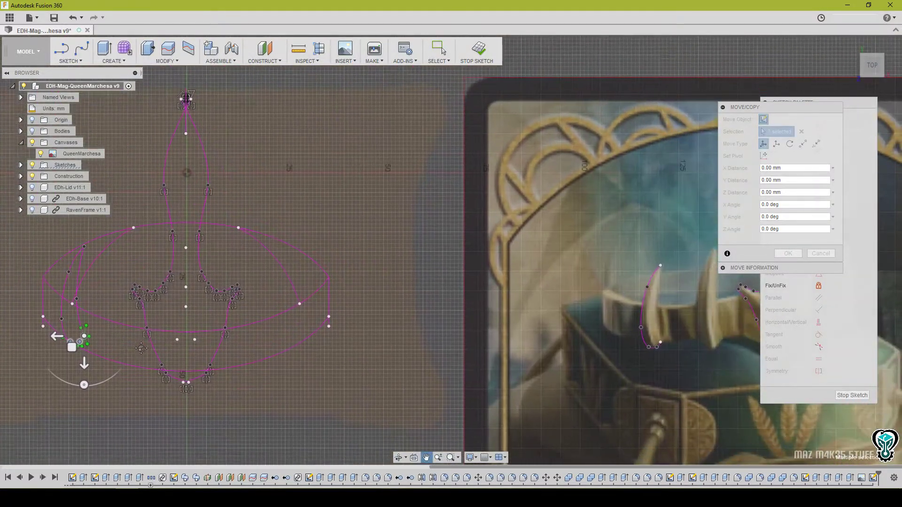
left_click_drag(72, 347, 72, 357)
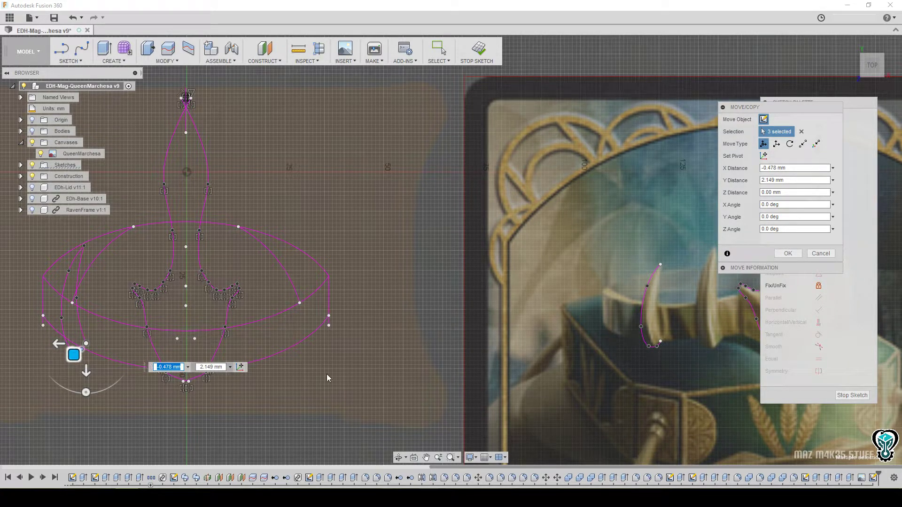
left_click(788, 253)
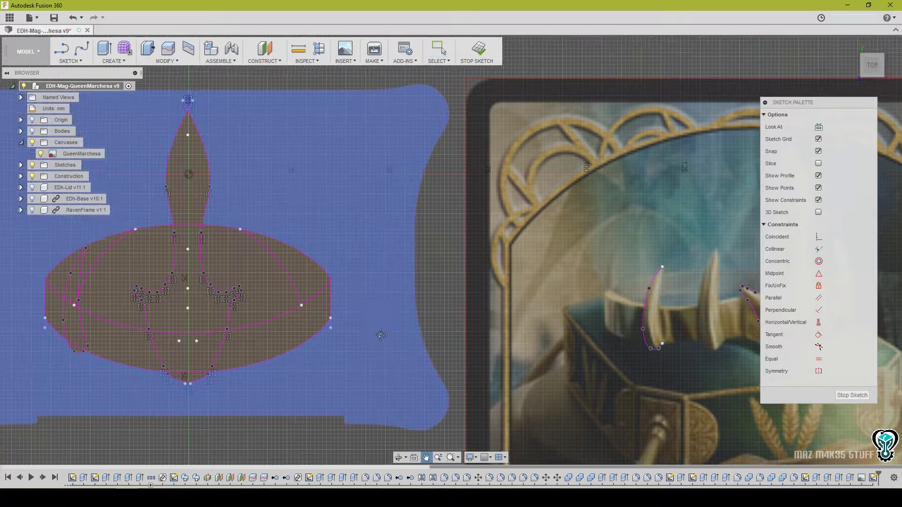
Copy both splines of the small spike outline and shift the copy by X -10 mm toward the central spike.
scroll(432, 362, "down", 2)
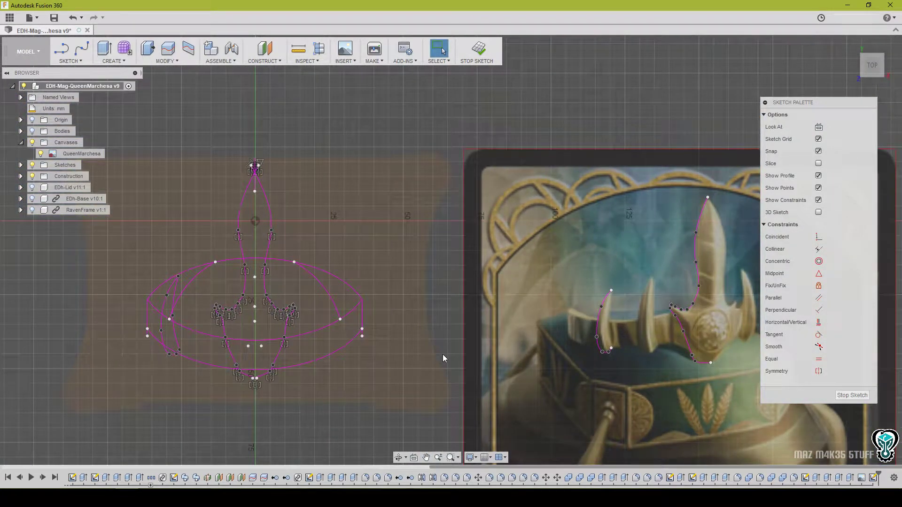
middle_click_drag(280, 317, 254, 324)
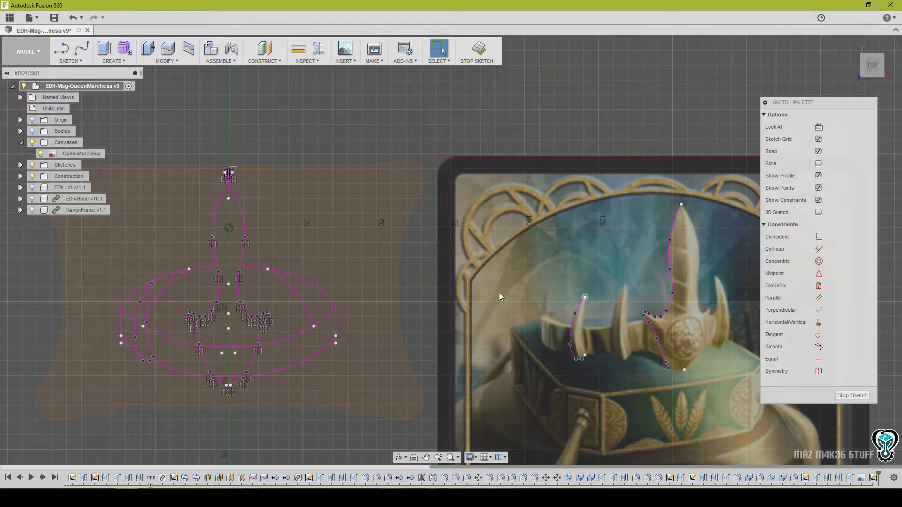
scroll(152, 328, "up", 5)
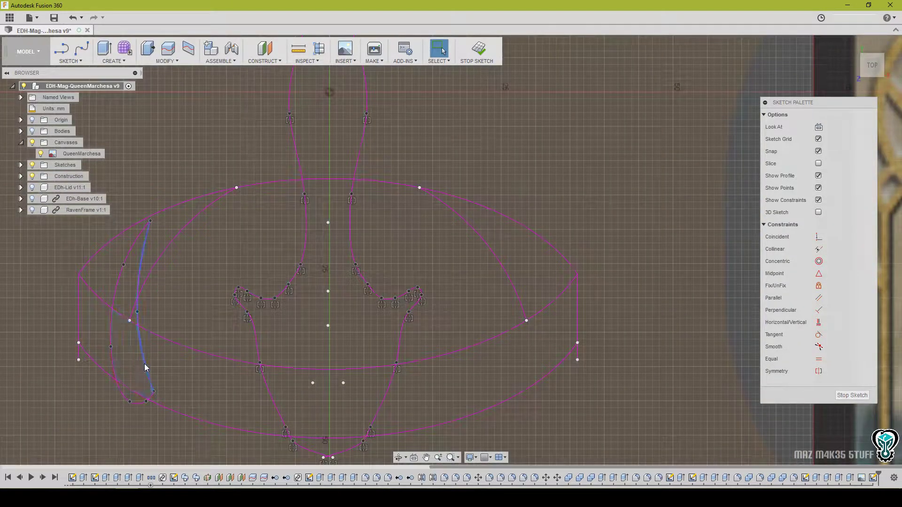
double_click(145, 364)
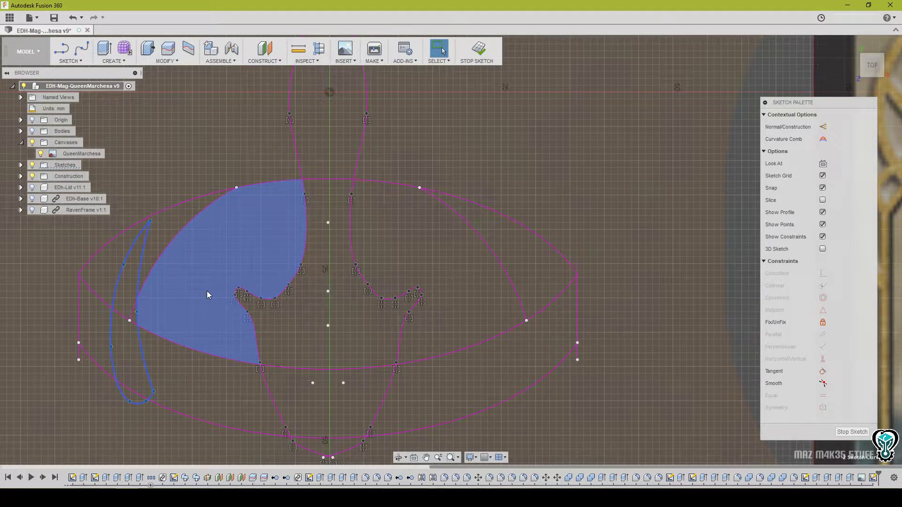
key("m")
left_click_drag(84, 345, 149, 357)
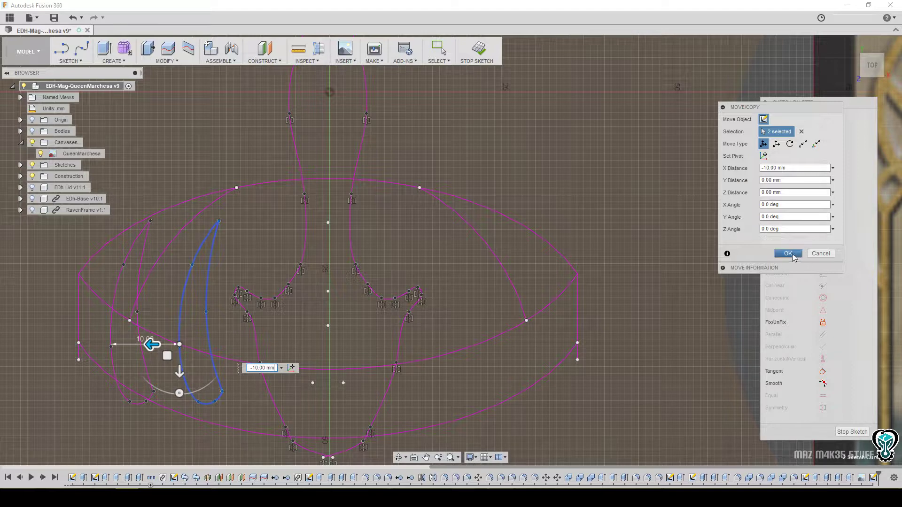
key("Return")
Scale both splines of the copied spike outline by a factor of 1.448 about the middle point of its outer edge.
double_click(208, 285)
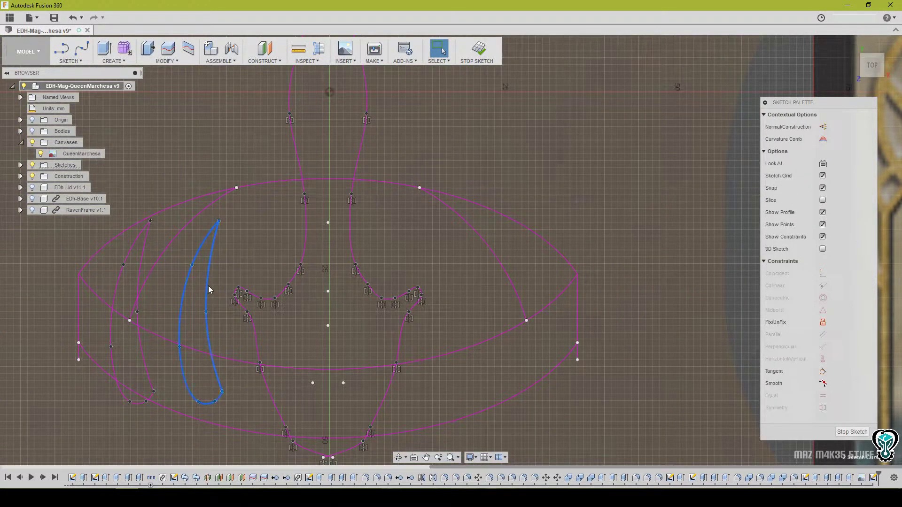
left_click(80, 62)
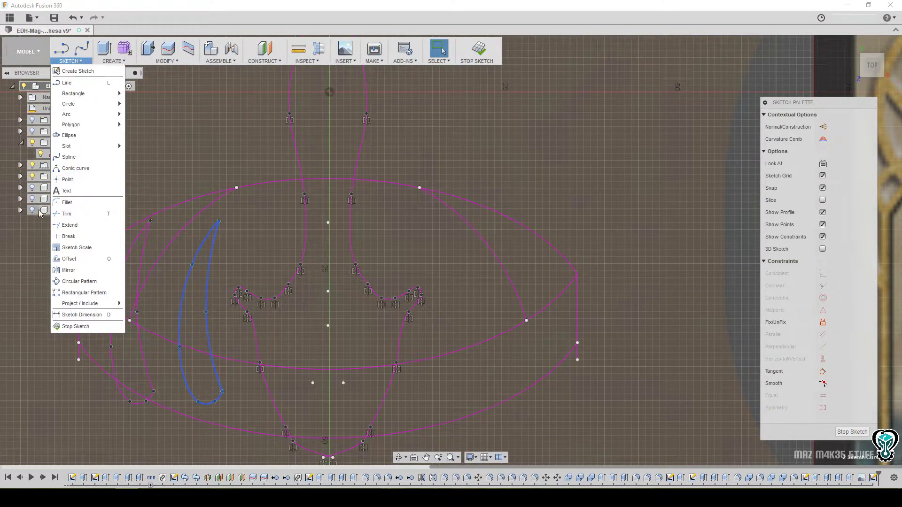
left_click(75, 248)
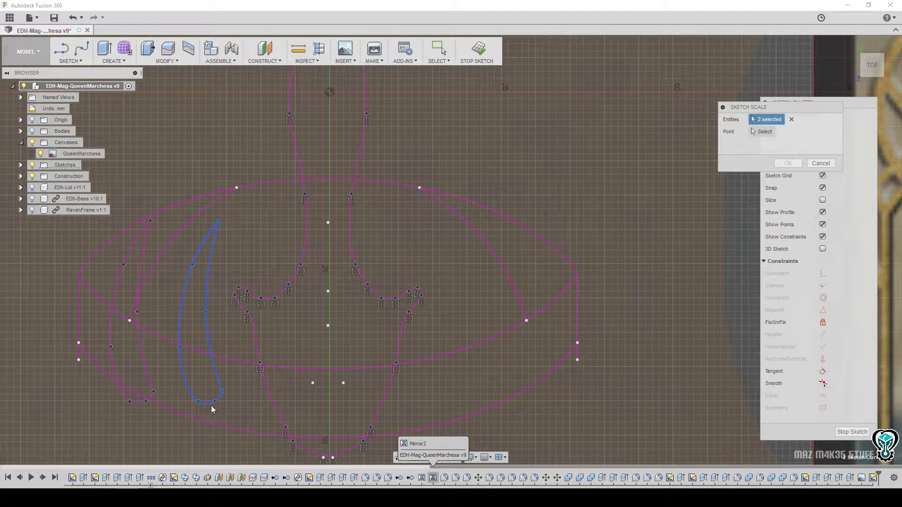
left_click(179, 346)
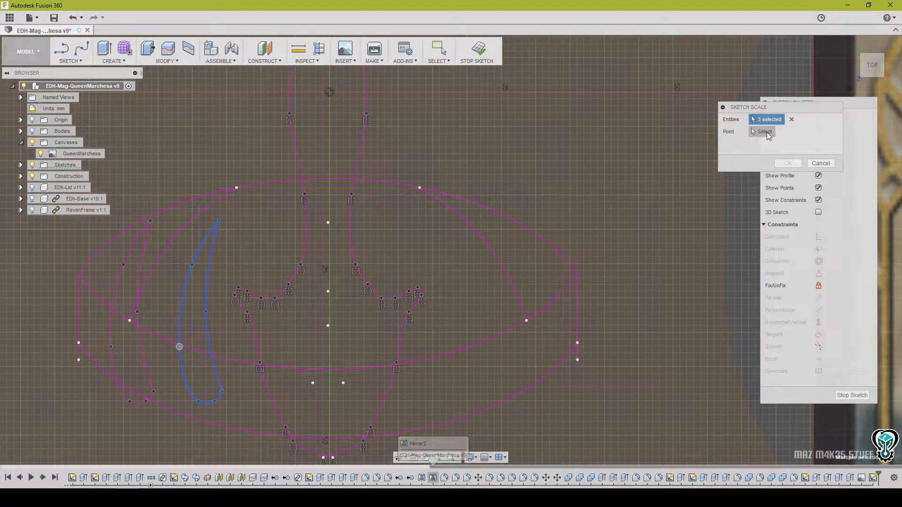
left_click(792, 120)
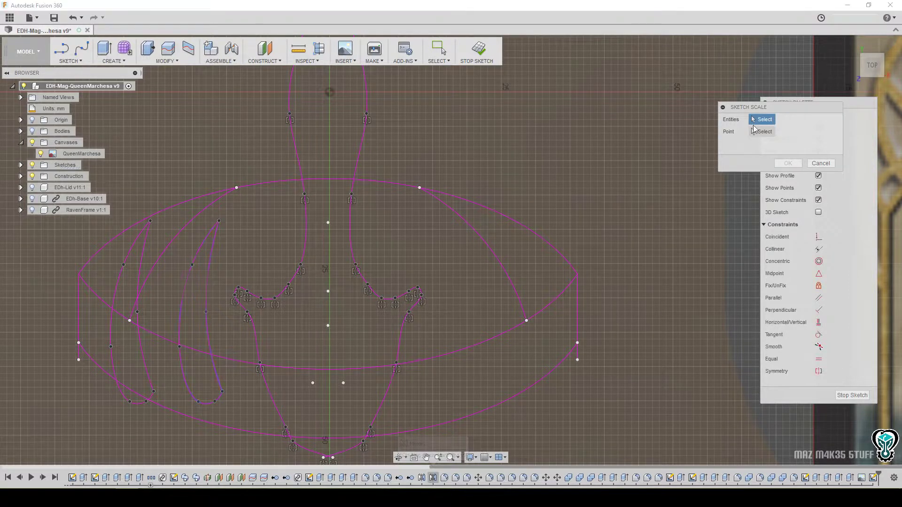
double_click(209, 266)
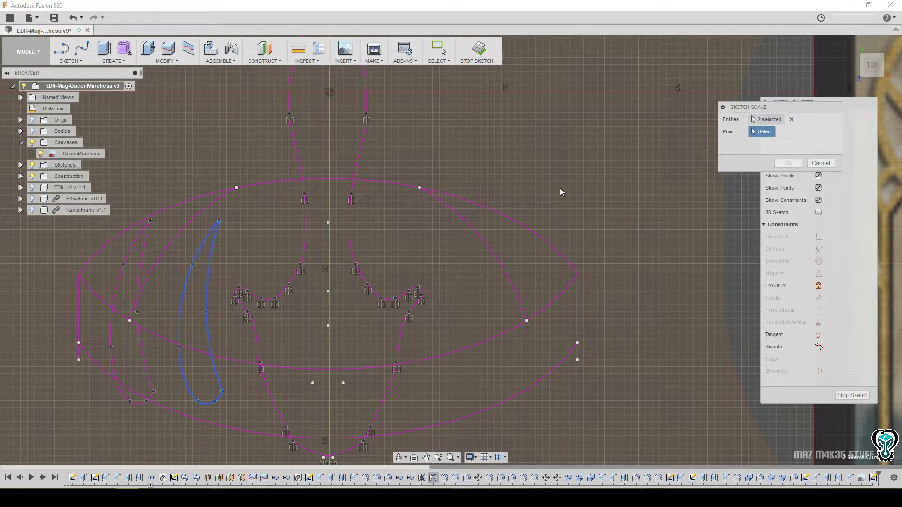
left_click(179, 346)
left_click_drag(182, 346, 215, 347)
scroll(230, 348, "down", 4)
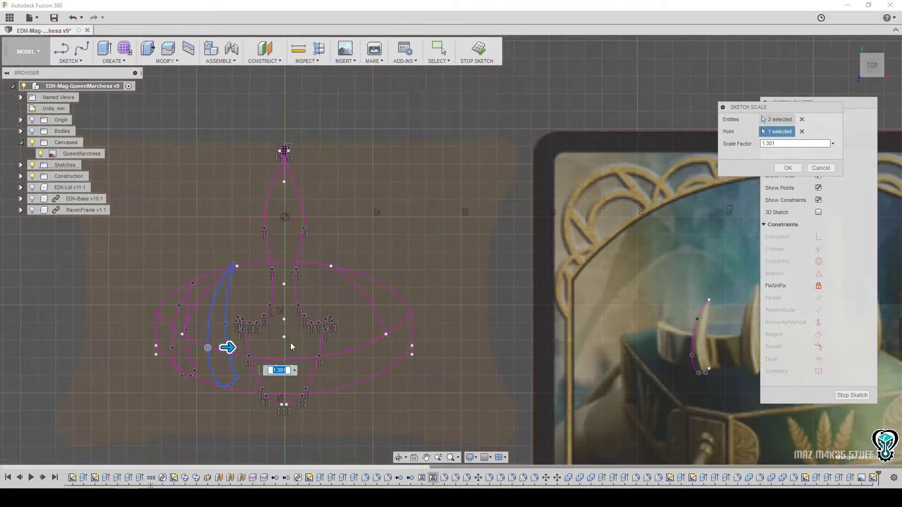
middle_click_drag(291, 343, 134, 344)
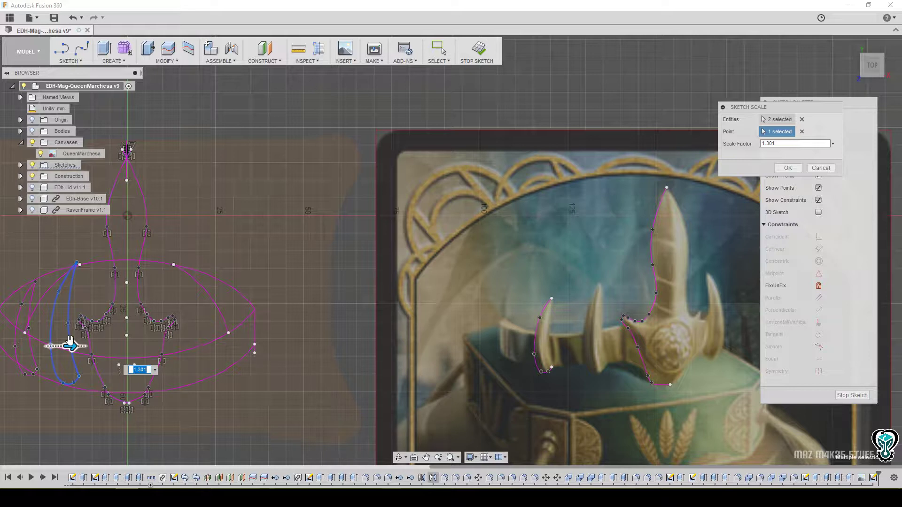
left_click_drag(71, 343, 76, 346)
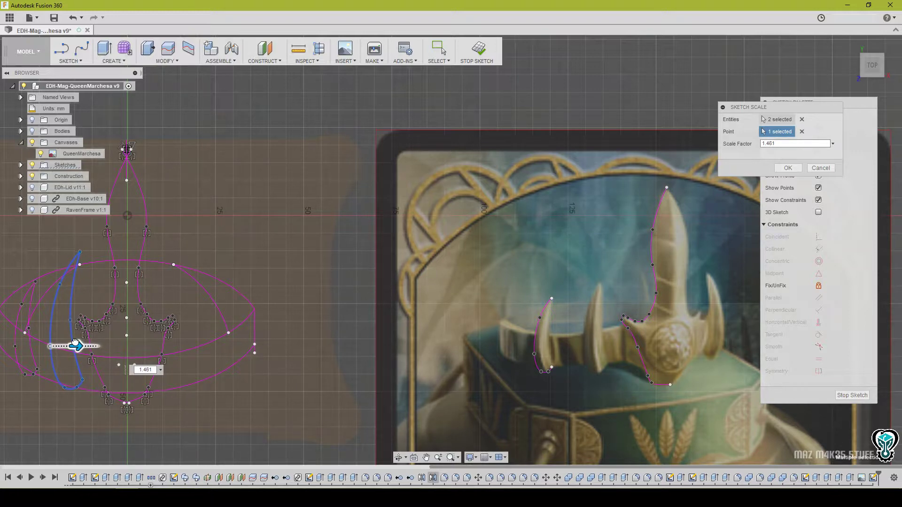
left_click_drag(75, 342, 74, 342)
middle_click_drag(104, 297, 136, 304)
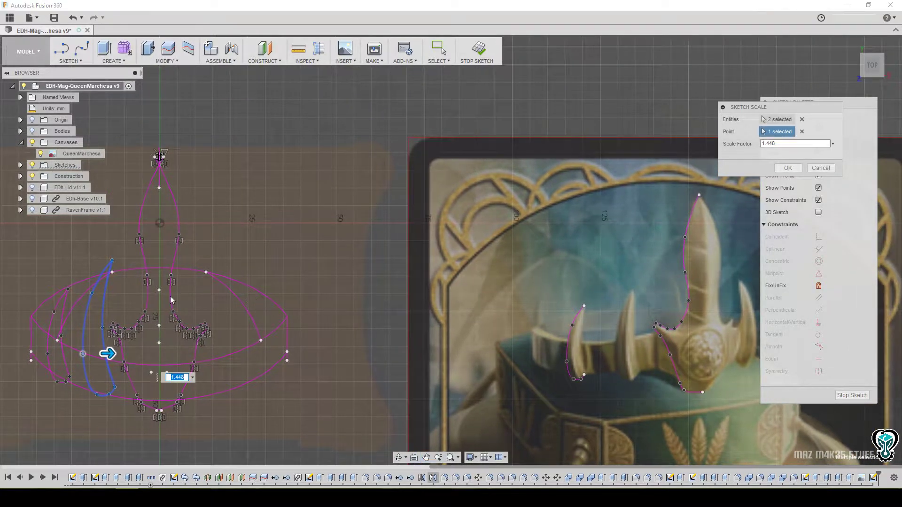
left_click(790, 168)
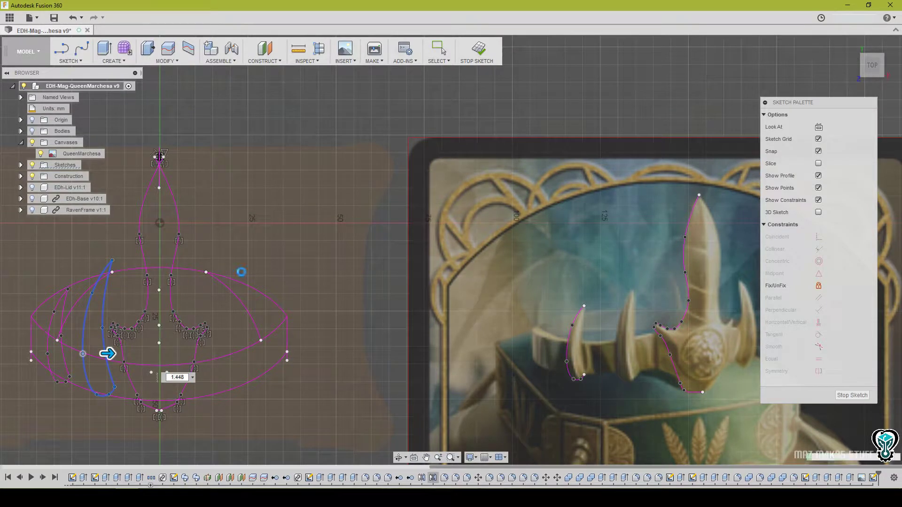
Delete the inner curved line near the right end of the crown band.
mouse_move(328, 327)
middle_mouse_down()
mouse_move(371, 326)
mouse_move(301, 314)
middle_mouse_up()
scroll(281, 324, "up", 1)
scroll(301, 321, "down", 3)
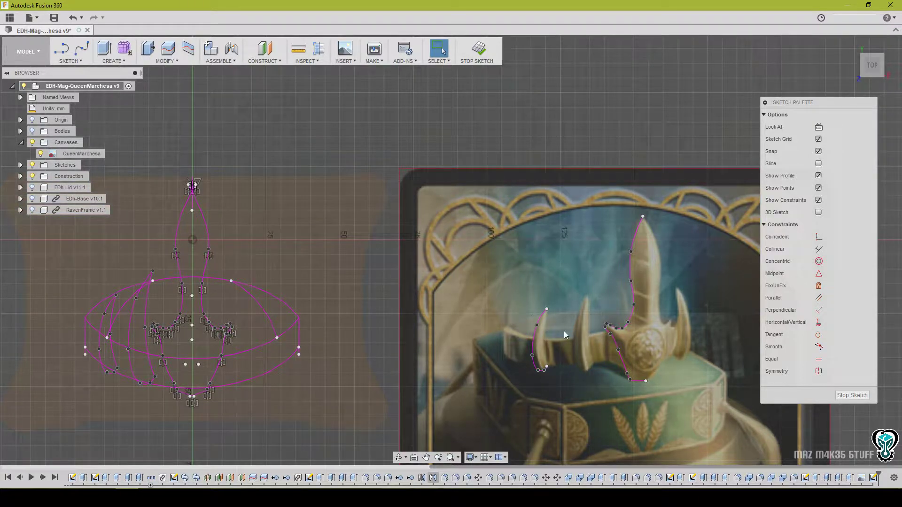
scroll(76, 333, "up", 4)
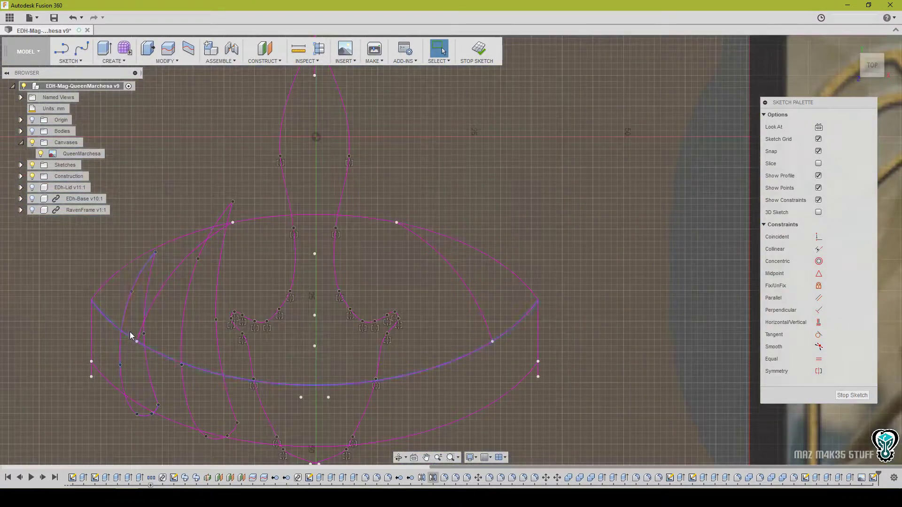
left_click(175, 276)
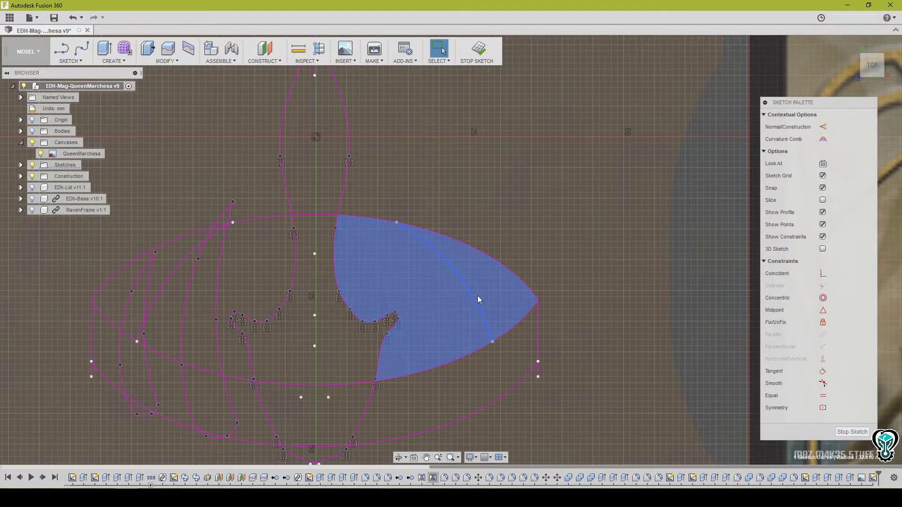
key("Delete")
Move the left inner arc's lower endpoint toward the band's outer end, and its upper endpoint by X 16.573 mm and Y 7.485 mm.
left_click(160, 295)
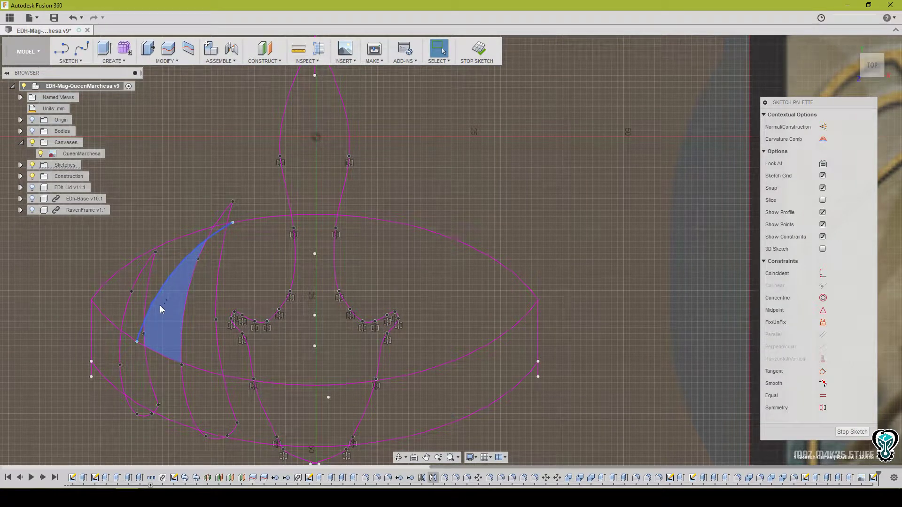
left_click(136, 342)
right_click(138, 344)
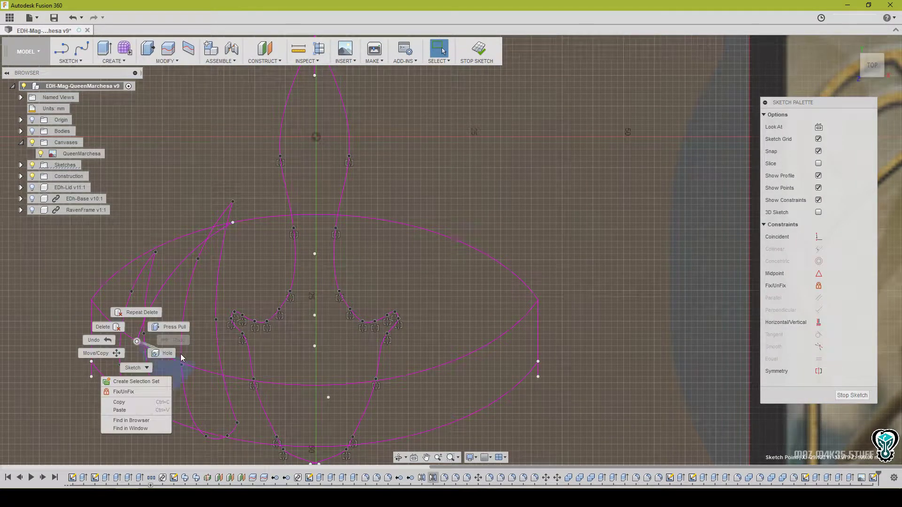
left_click(96, 339)
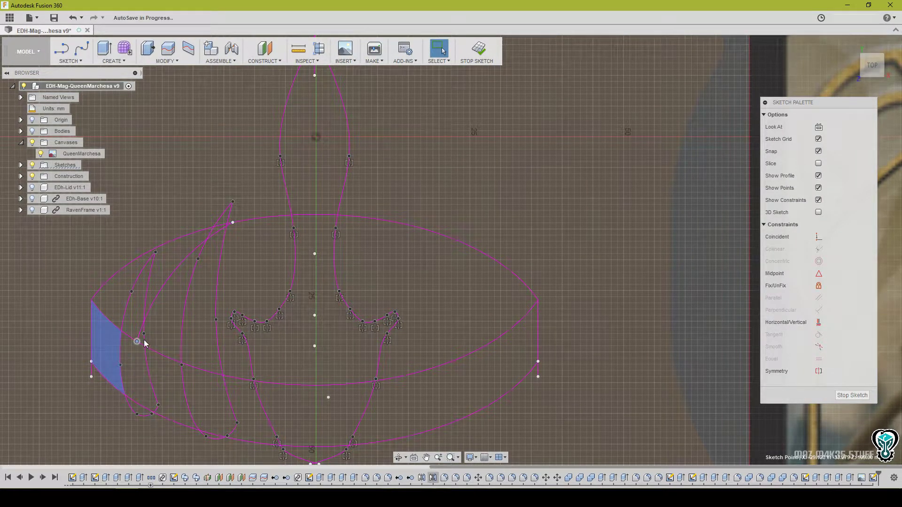
key("m")
mouse_move(124, 351)
left_mouse_down()
mouse_move(89, 324)
mouse_move(91, 338)
left_mouse_up()
mouse_move(235, 223)
left_mouse_down()
mouse_move(166, 265)
mouse_move(125, 262)
mouse_move(114, 296)
left_mouse_up()
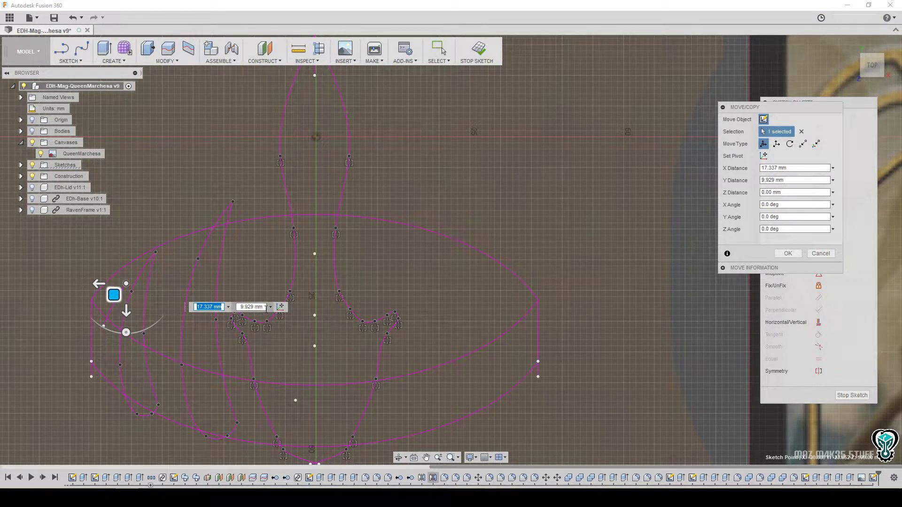
left_click_drag(114, 295, 119, 280)
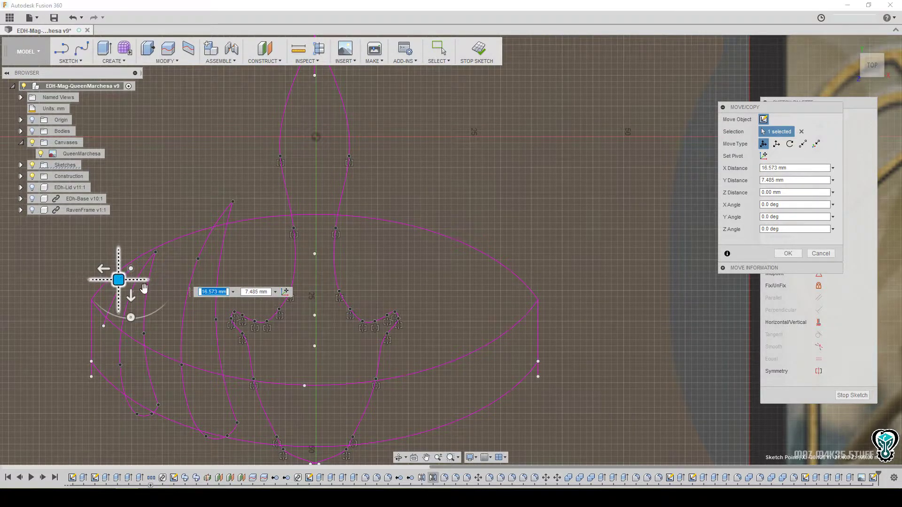
left_click(788, 253)
Delete the band's upper back arc and the remaining inner arc at its left end.
right_click(376, 219)
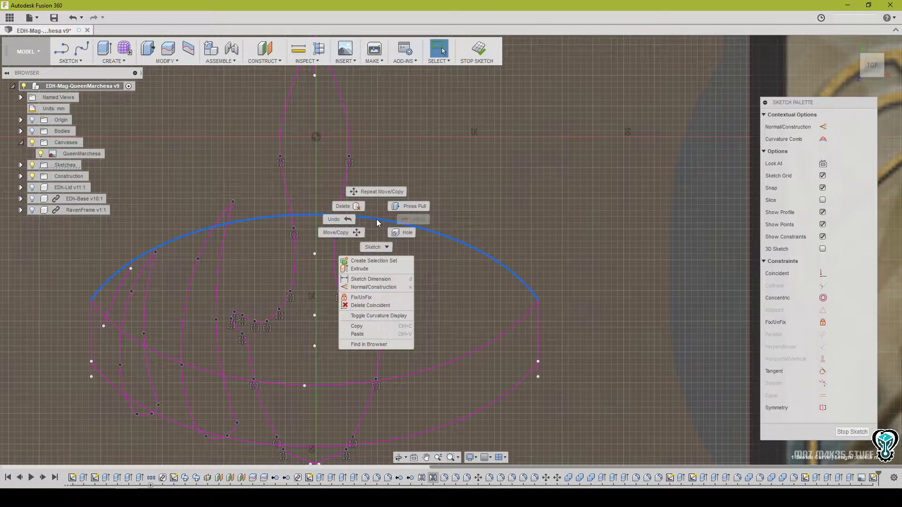
right_click(372, 196)
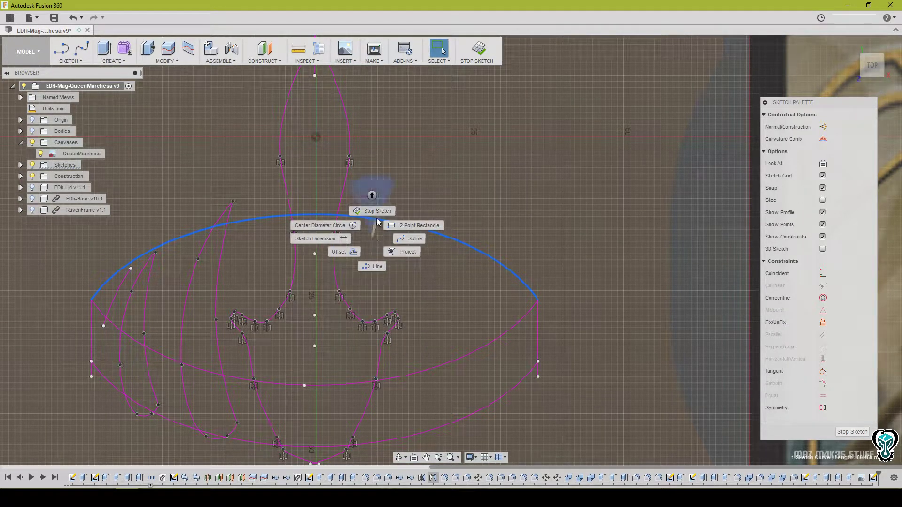
left_click(374, 248)
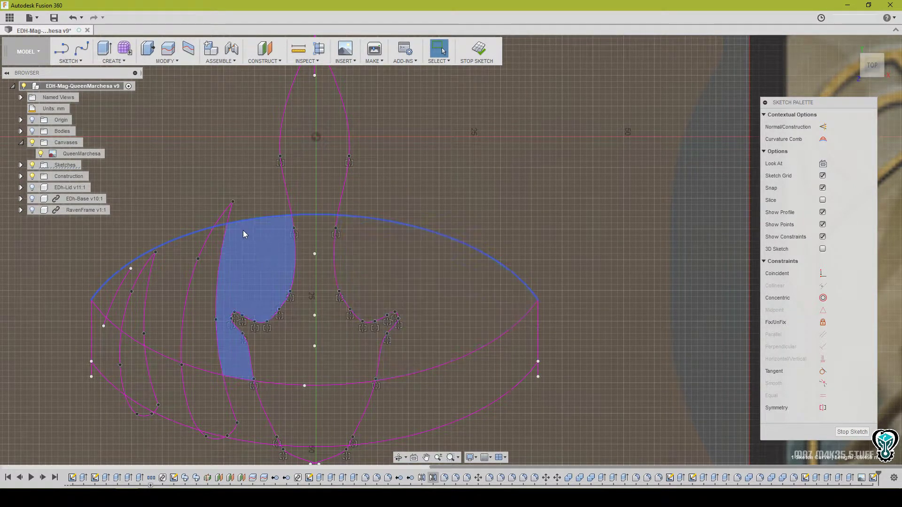
left_click(431, 253)
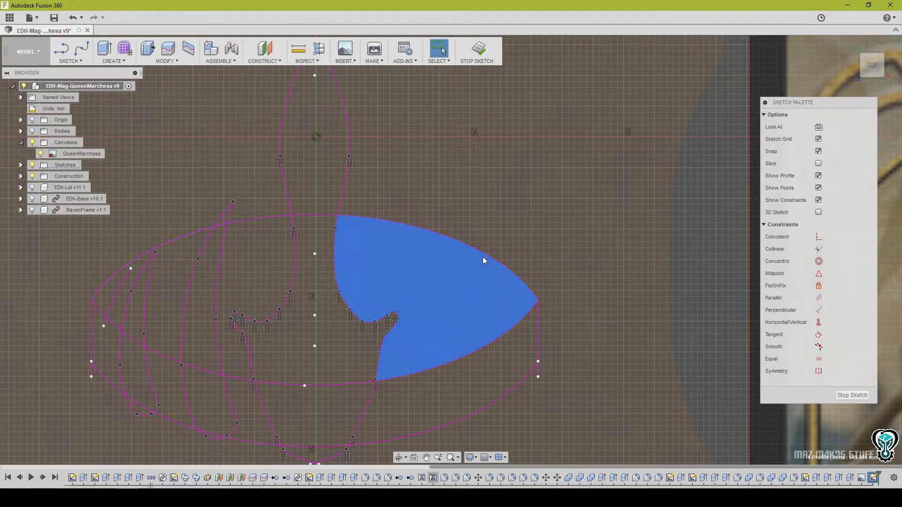
left_click(467, 243)
key("Delete")
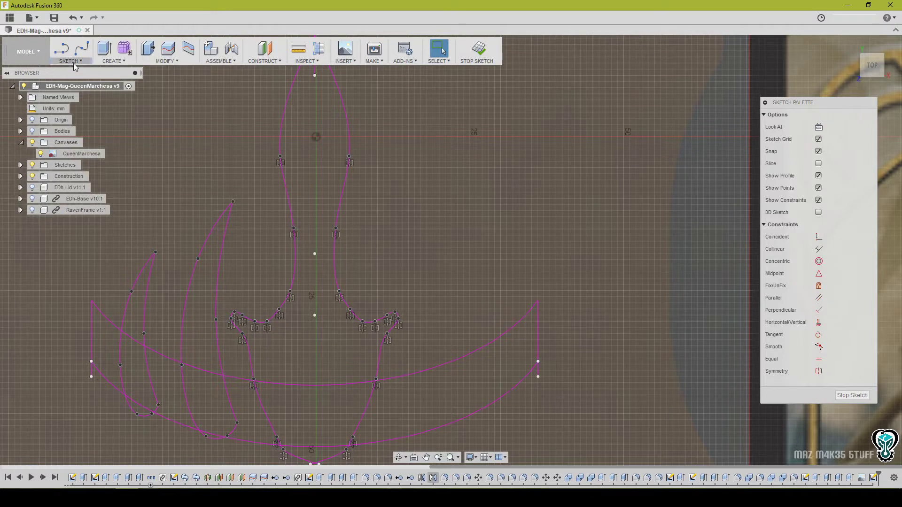
Draw a flatter three-point arc between the upper ends of the band's two vertical side lines as its back edge.
left_click(74, 65)
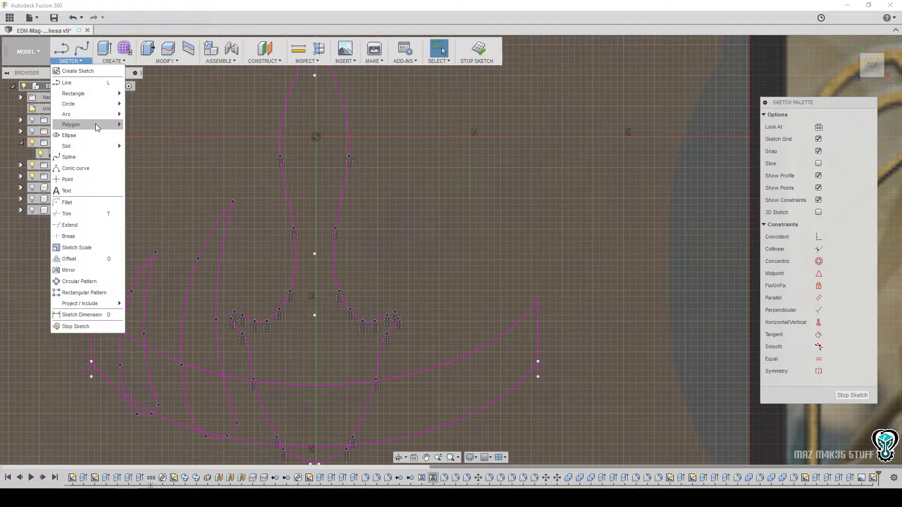
mouse_move(91, 117)
left_click(152, 128)
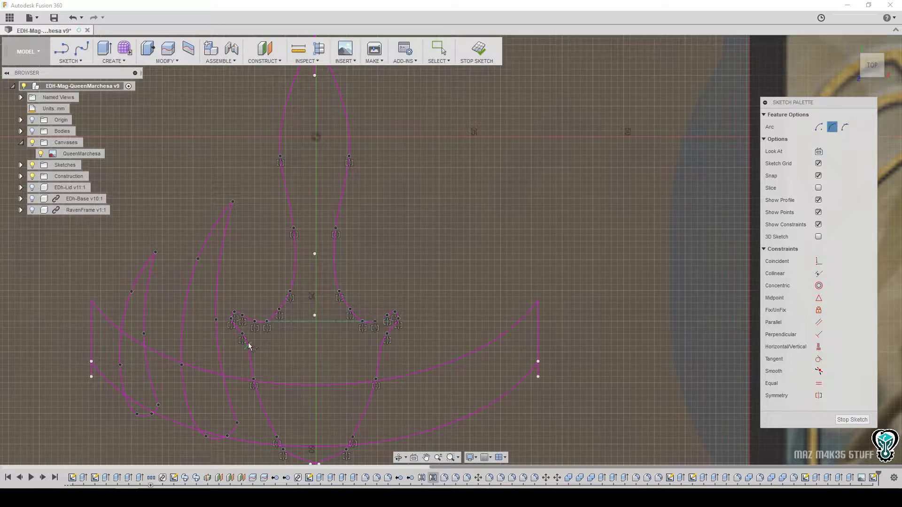
middle_click_drag(99, 303, 205, 318)
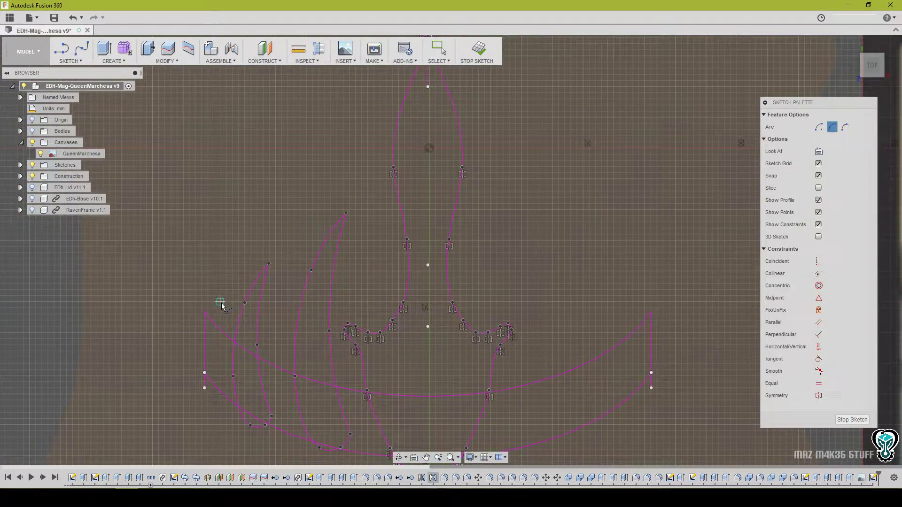
left_click(204, 311)
left_click(650, 311)
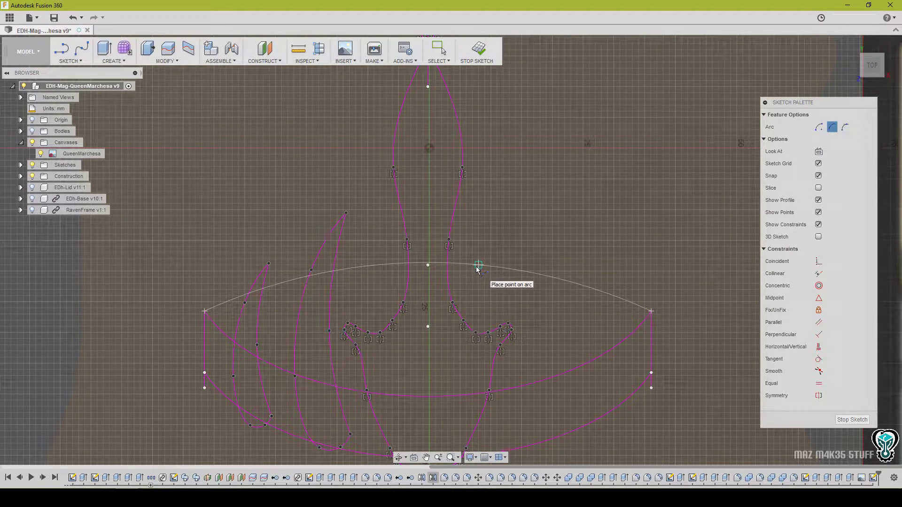
left_click(478, 268)
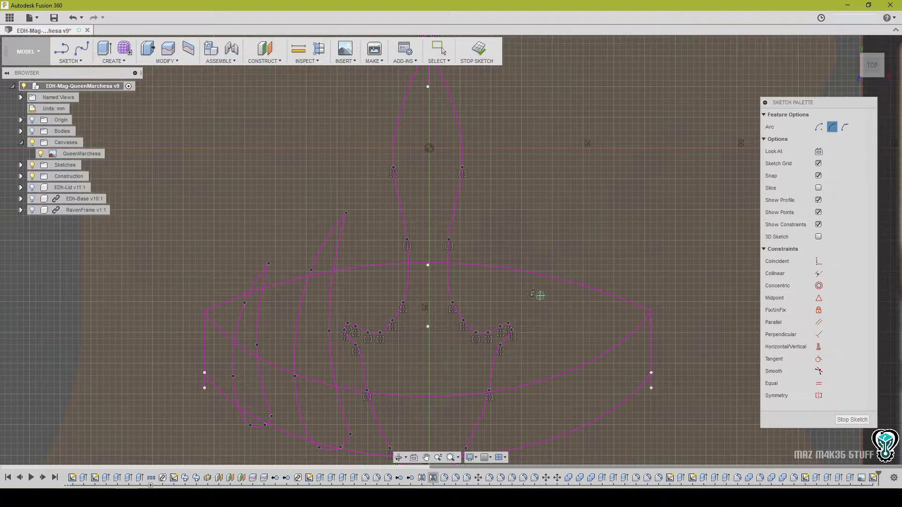
middle_click_drag(540, 296, 493, 264)
right_click(493, 267)
left_click(545, 274)
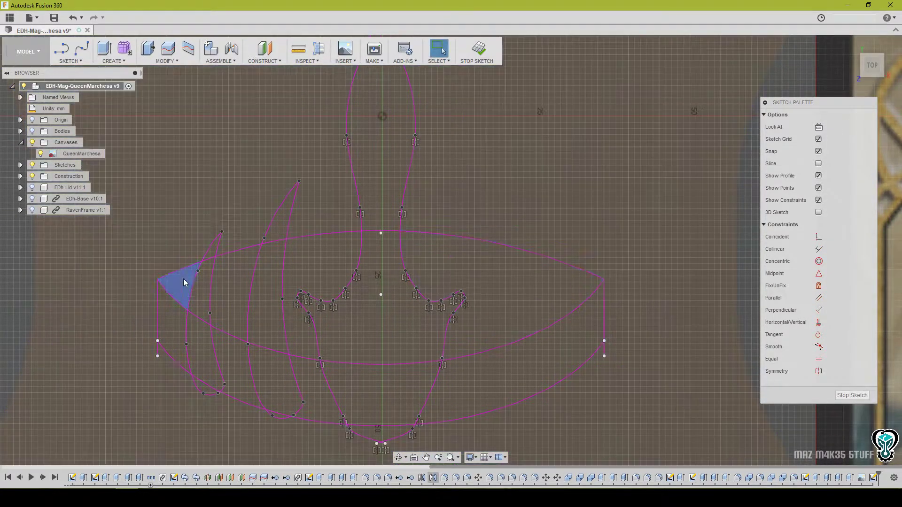
Draw a three-point arc about 8 mm across at the band's left end, crossing the front and back edges beside the small spike.
scroll(138, 284, "up", 5)
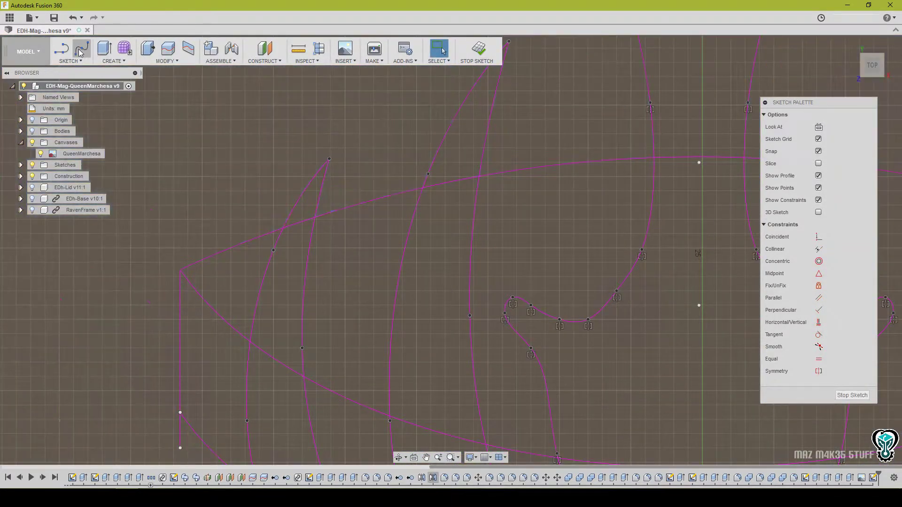
right_click(176, 206)
left_click(172, 179)
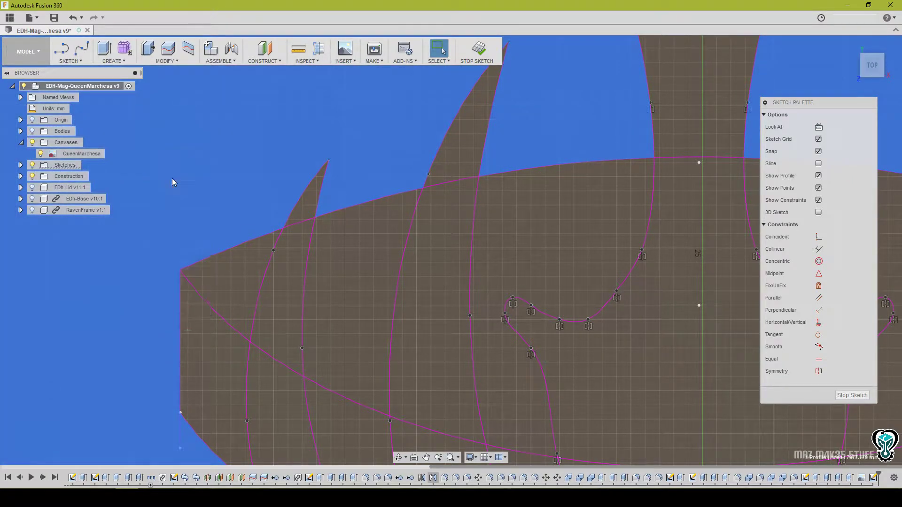
left_click(195, 306)
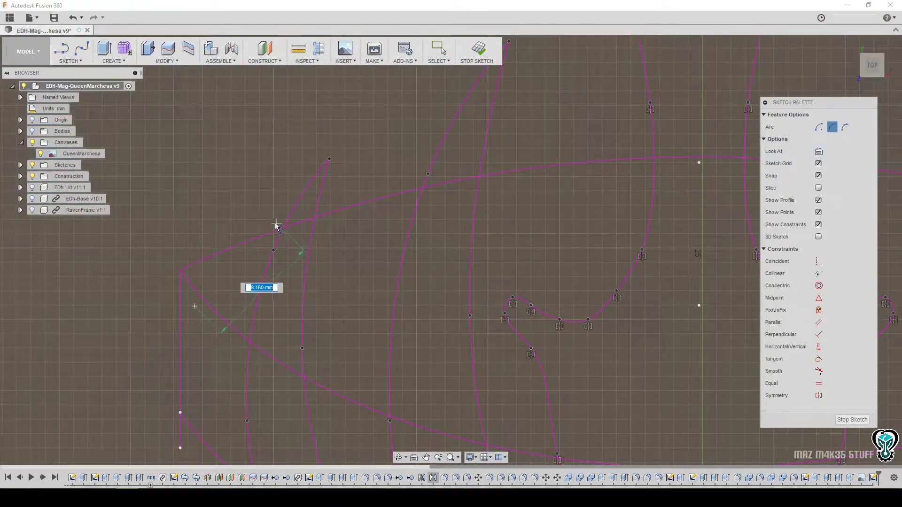
left_click(271, 225)
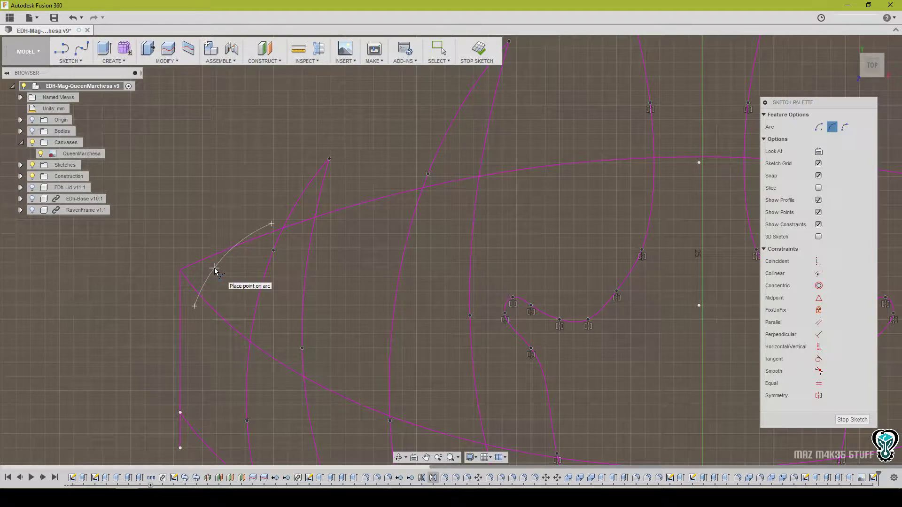
left_click(216, 270)
right_click(222, 300)
left_click(256, 301)
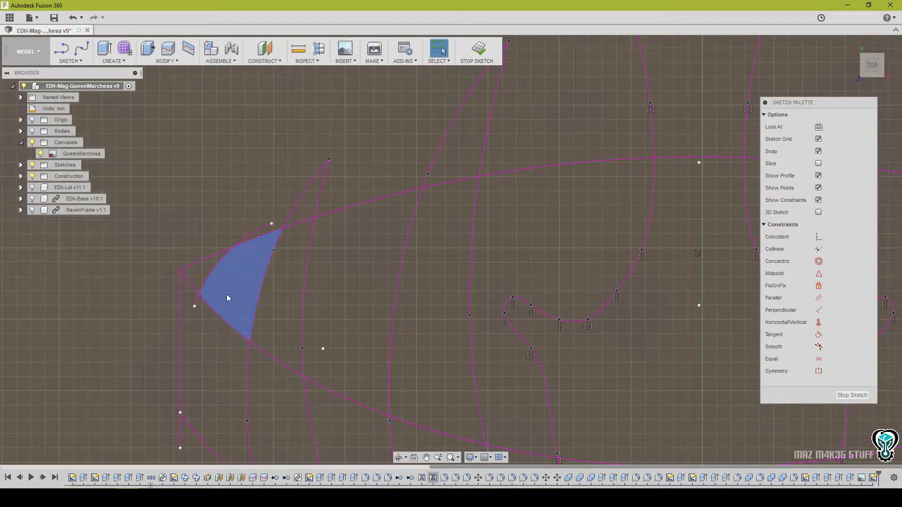
Move the three-point arc at the band's left end slightly inward, away from the band's outer corner.
right_click(208, 274)
left_click(168, 285)
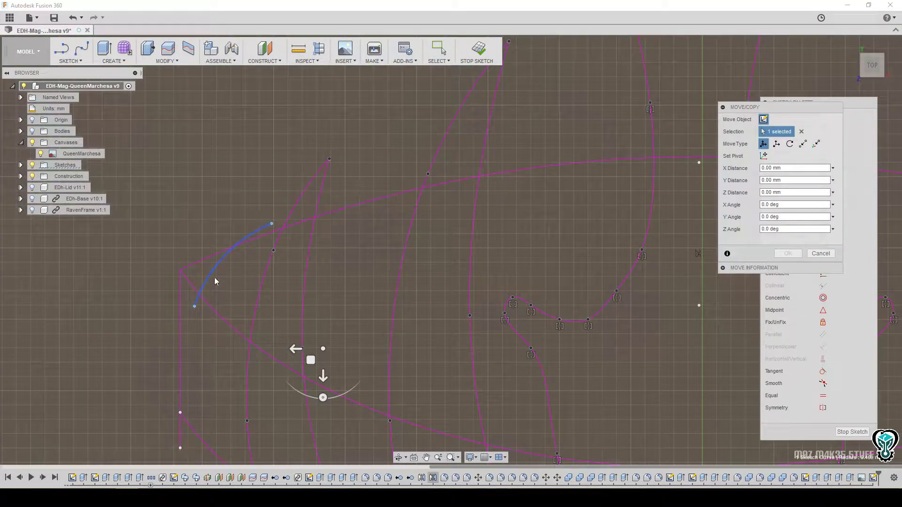
left_click_drag(311, 360, 328, 368)
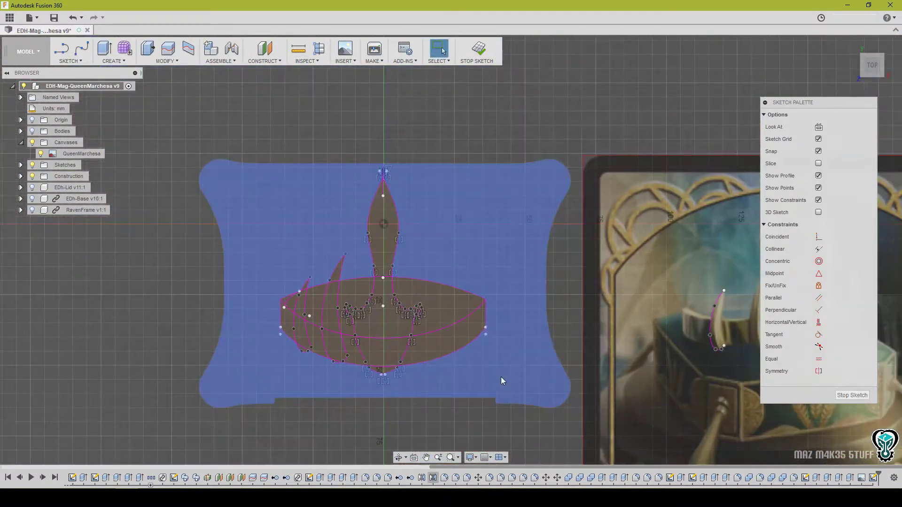
Draw a centre-diameter circle about 14.3 mm across on the vertical centreline, inside the lower body of the central spike.
mouse_move(501, 379)
middle_mouse_down()
mouse_move(404, 334)
mouse_move(392, 306)
mouse_move(362, 302)
middle_mouse_up()
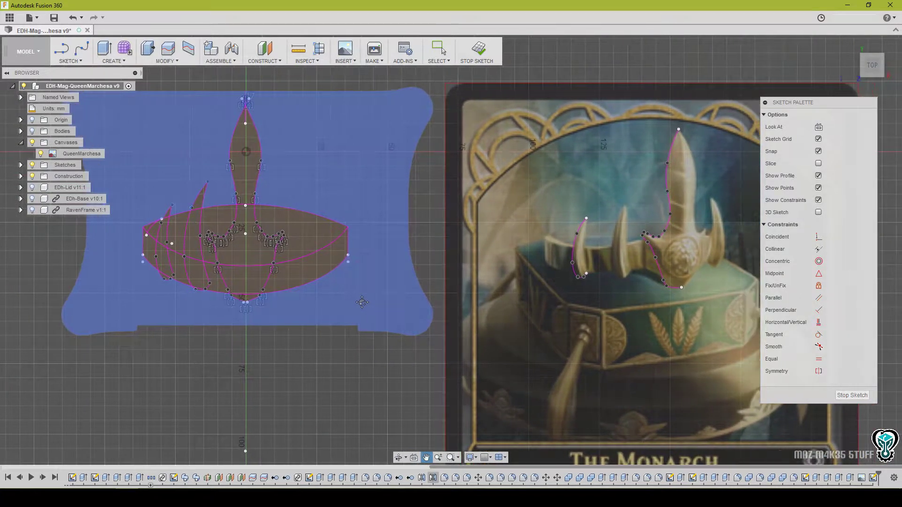
scroll(362, 302, "up", 8)
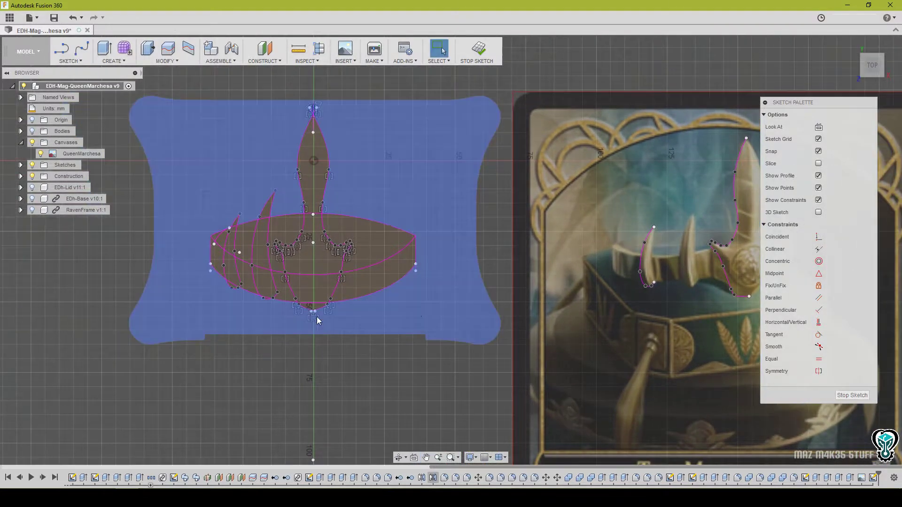
scroll(362, 339, "down", 3)
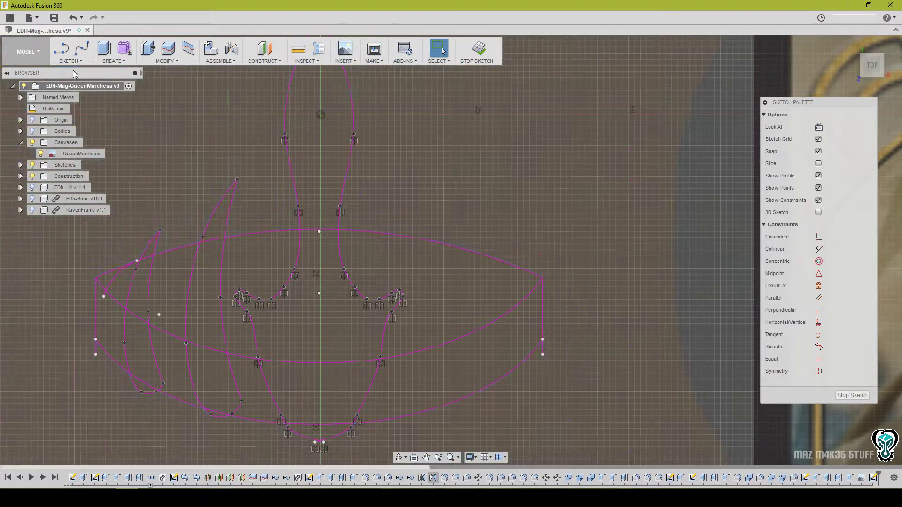
left_click(70, 60)
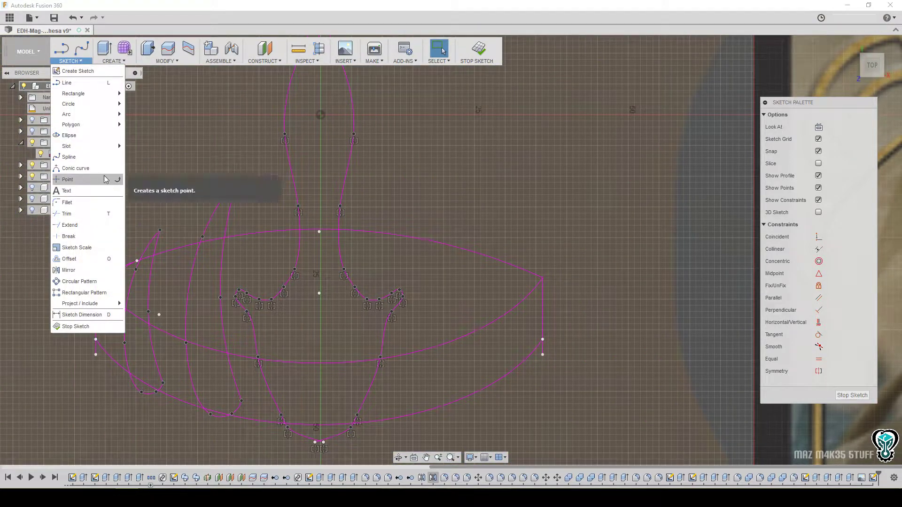
mouse_move(94, 104)
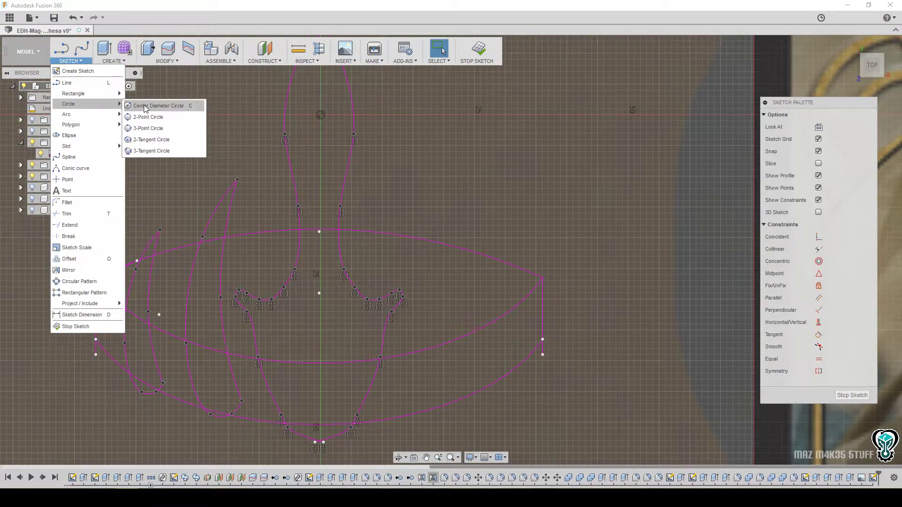
left_click(184, 108)
scroll(364, 257, "down", 2)
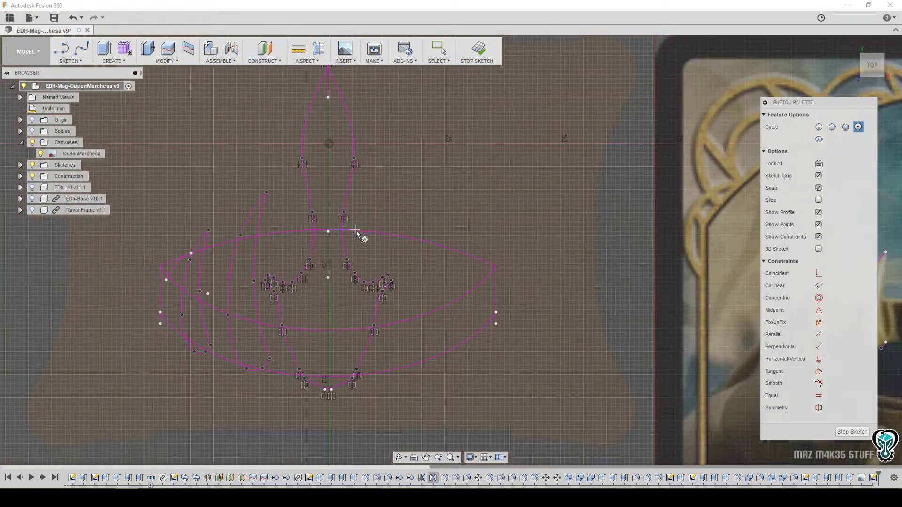
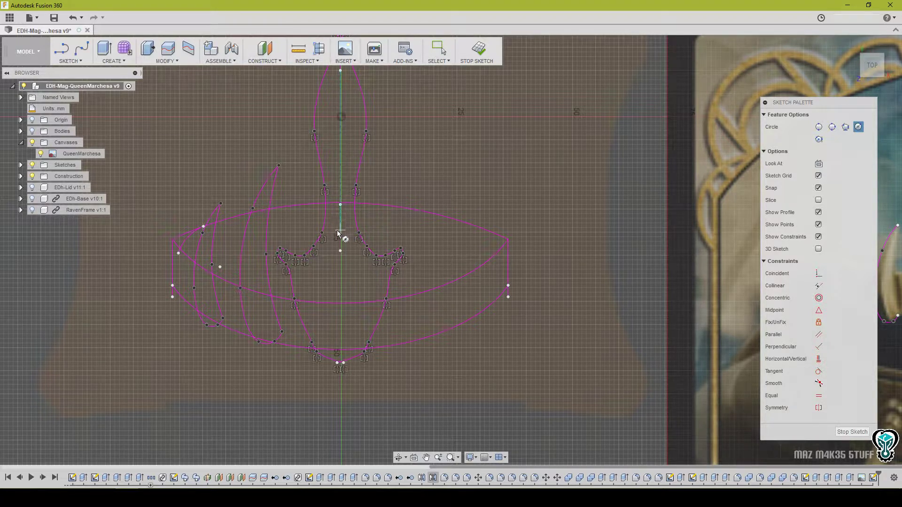
left_click(340, 297)
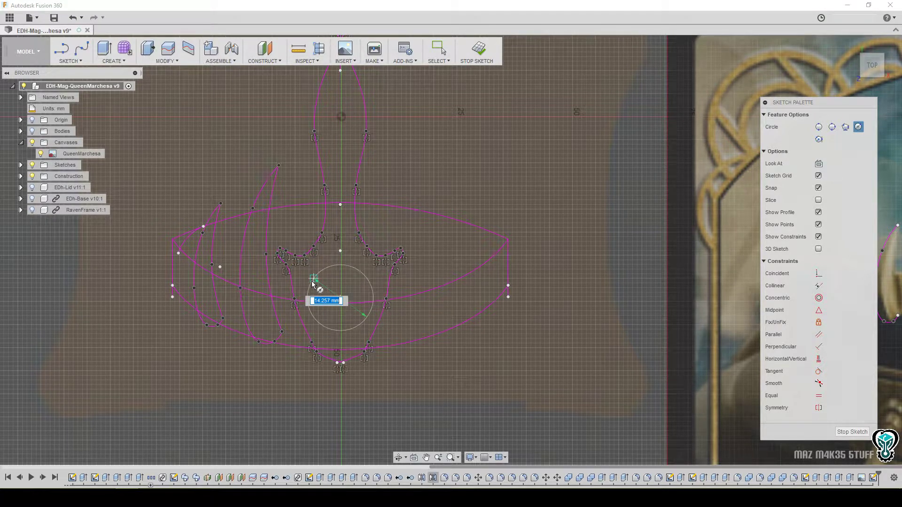
left_click(313, 284)
mouse_move(520, 281)
middle_mouse_down()
mouse_move(343, 268)
mouse_move(301, 278)
middle_mouse_up()
scroll(299, 278, "down", 3)
middle_click_drag(368, 281, 313, 292)
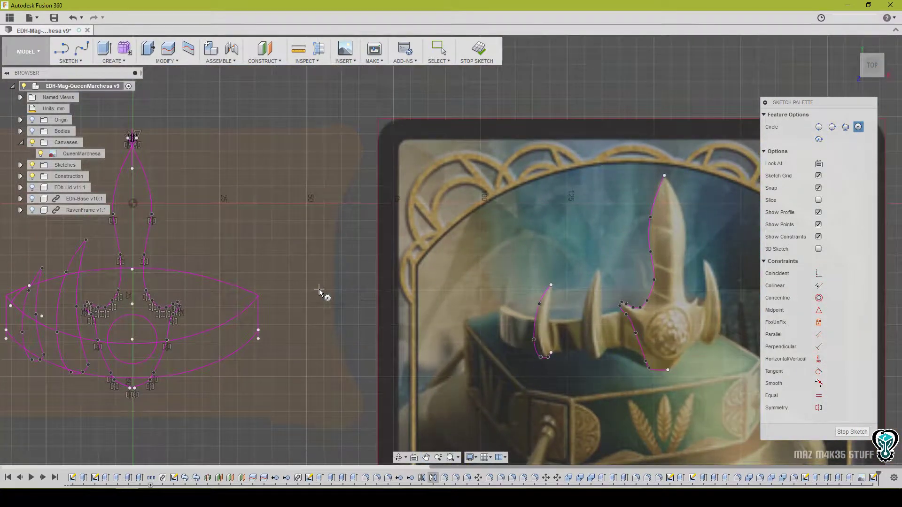
right_click(220, 277)
left_click(245, 275)
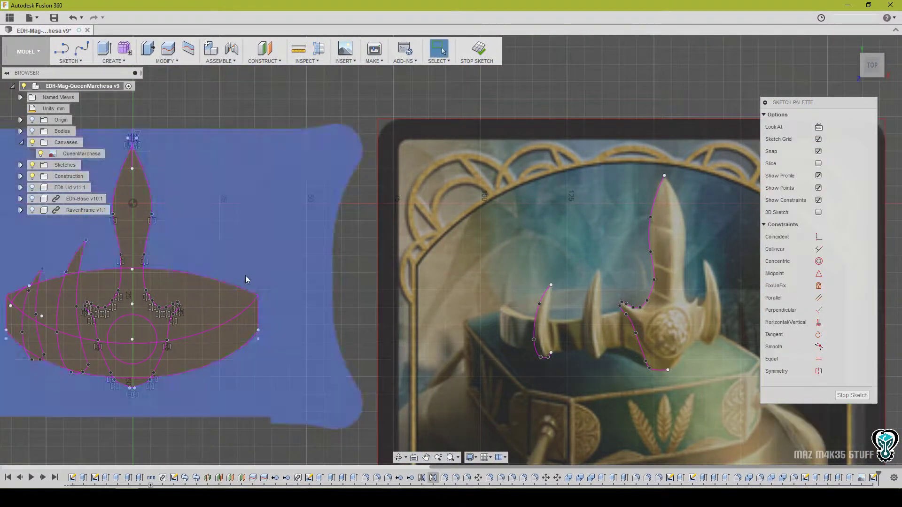
Check the new circle's size and position within the central spike against the medallion on the card reference.
left_click(152, 331)
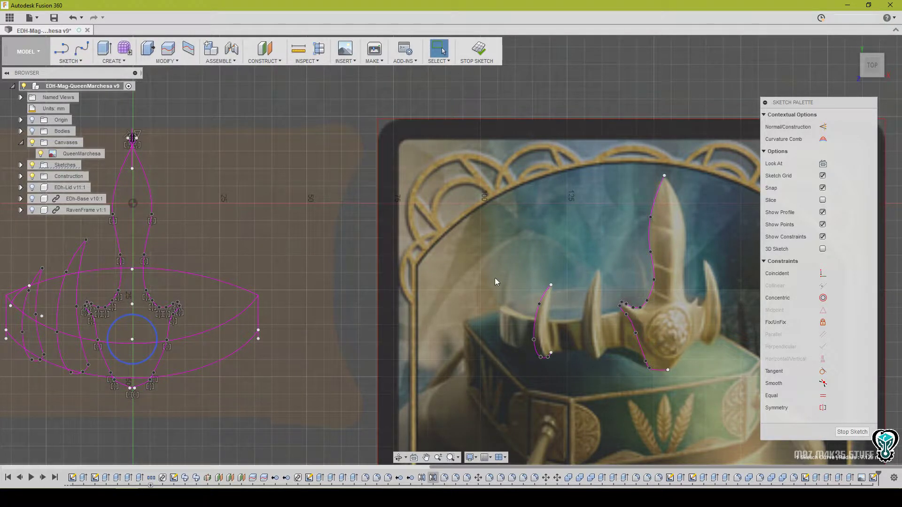
middle_click_drag(213, 364, 289, 354)
scroll(168, 297, "up", 2)
scroll(169, 299, "up", 2)
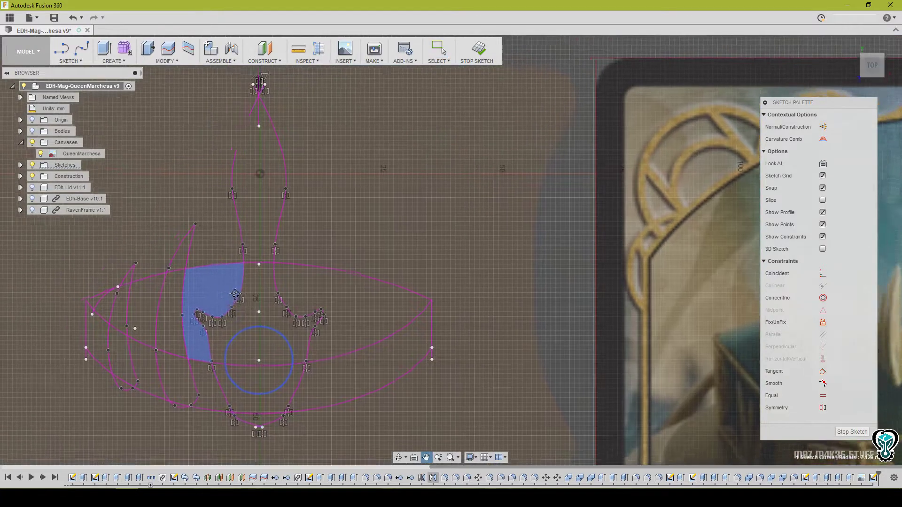
middle_click_drag(314, 390, 332, 315)
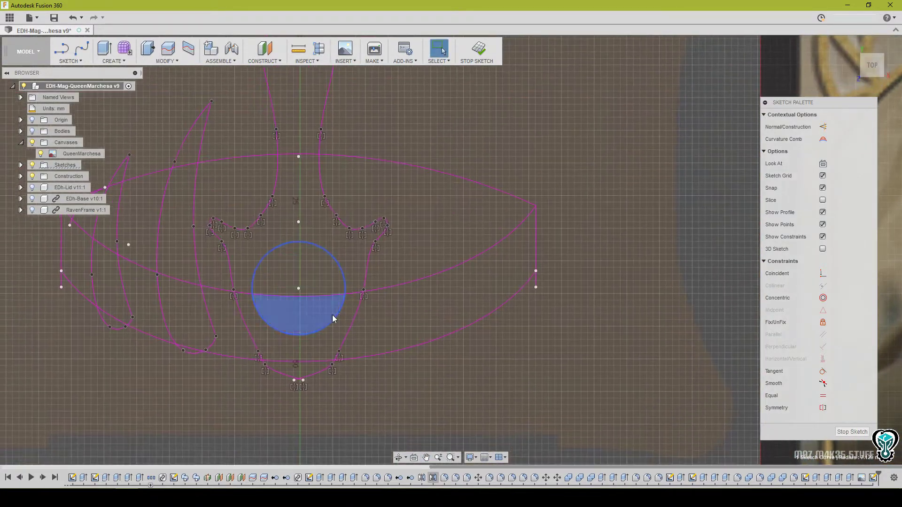
mouse_move(263, 256)
middle_mouse_down()
mouse_move(286, 295)
mouse_move(360, 280)
middle_mouse_up()
scroll(361, 280, "down", 2)
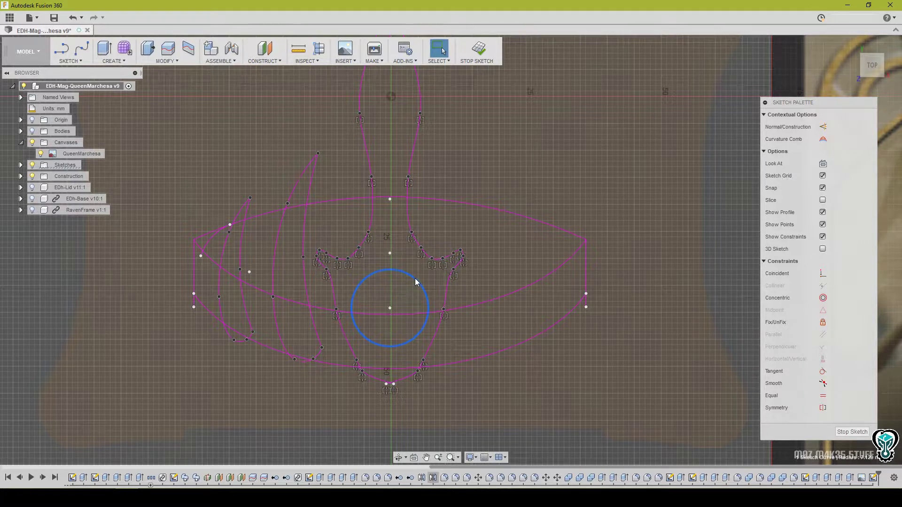
middle_click_drag(406, 307, 370, 309)
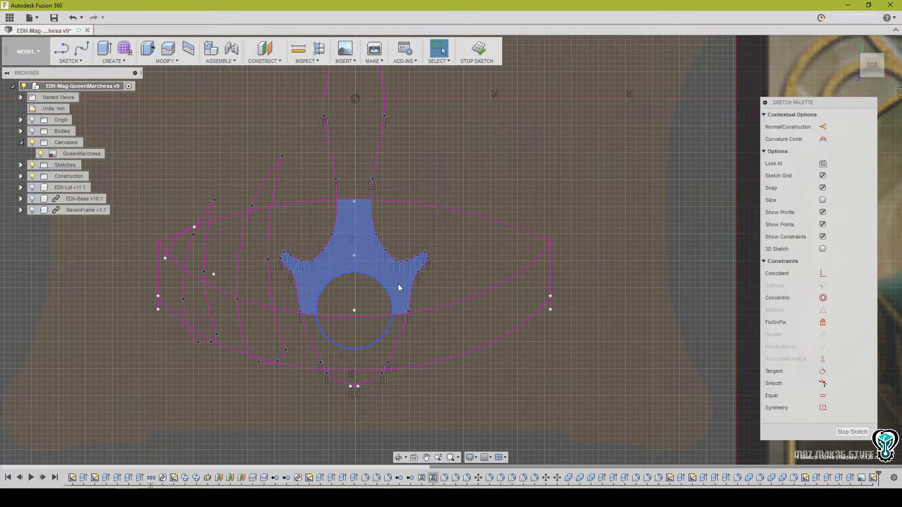
left_click(276, 450)
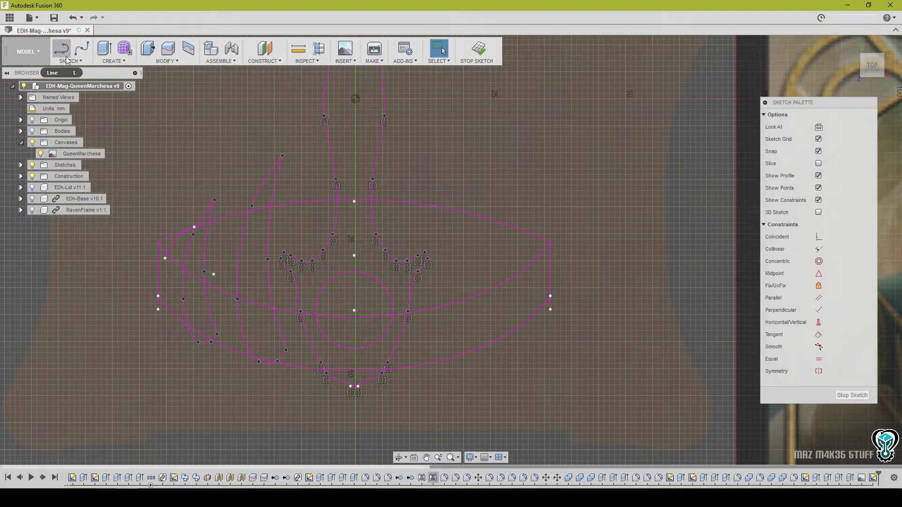
Offset the medallion circle outward by 0.4 mm.
key("o")
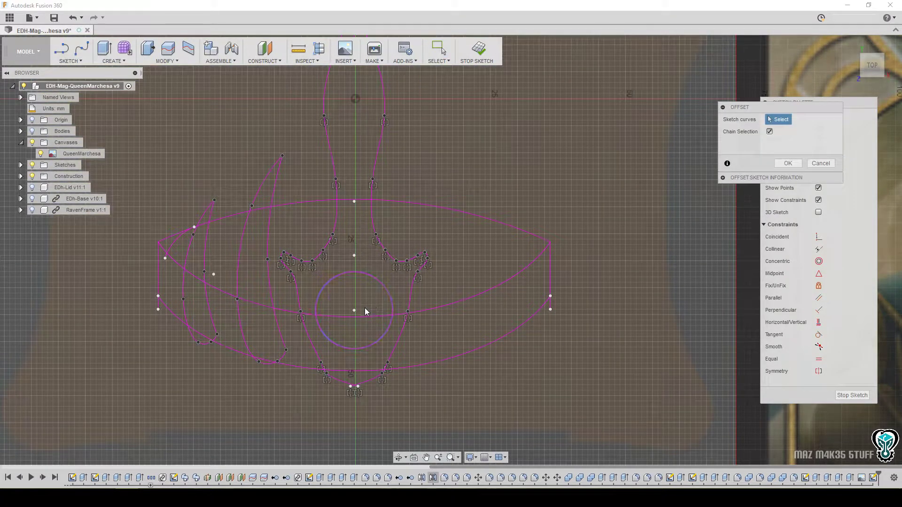
left_click(384, 288)
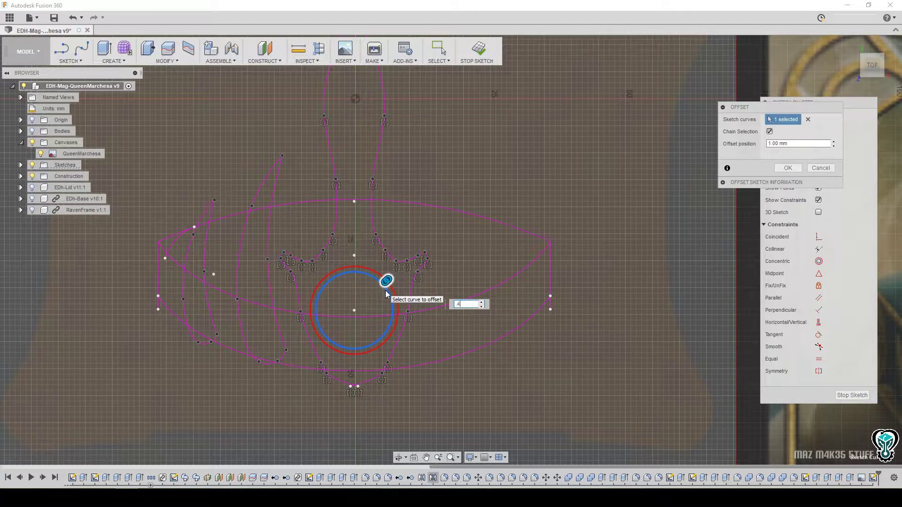
key("Return")
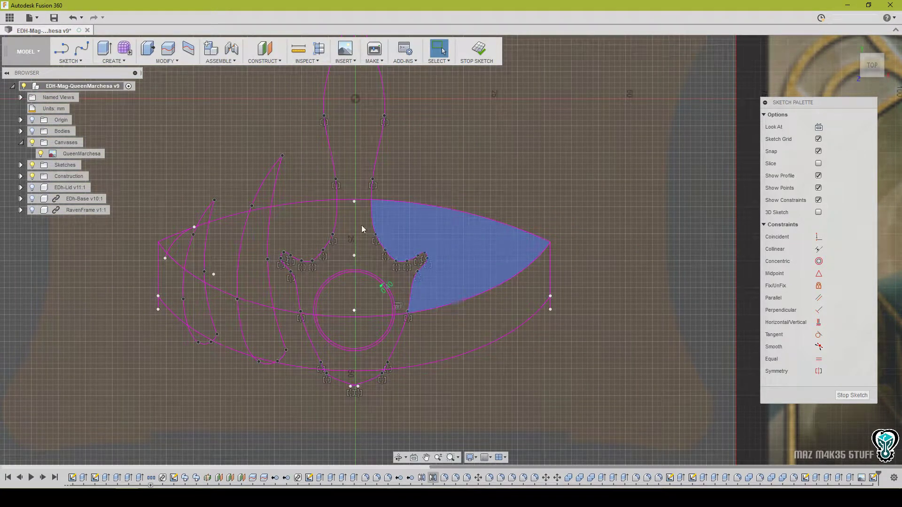
Mirror the two left side spikes and the band's left end arc about the vertical line at the central spike's tip.
left_click(69, 60)
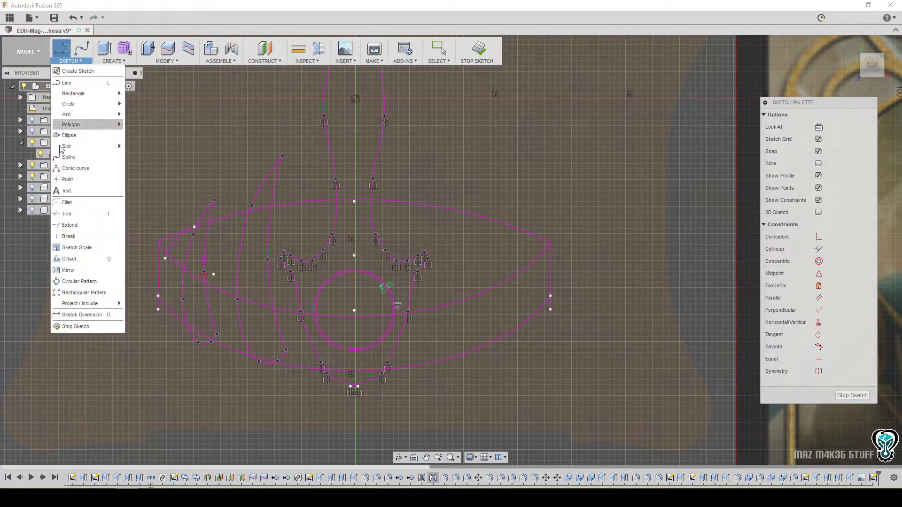
left_click(84, 269)
double_click(268, 231)
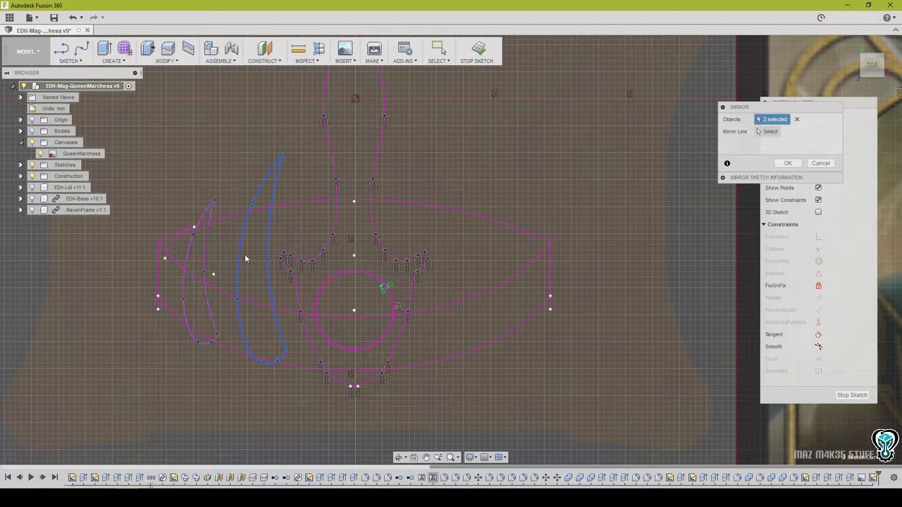
double_click(207, 253)
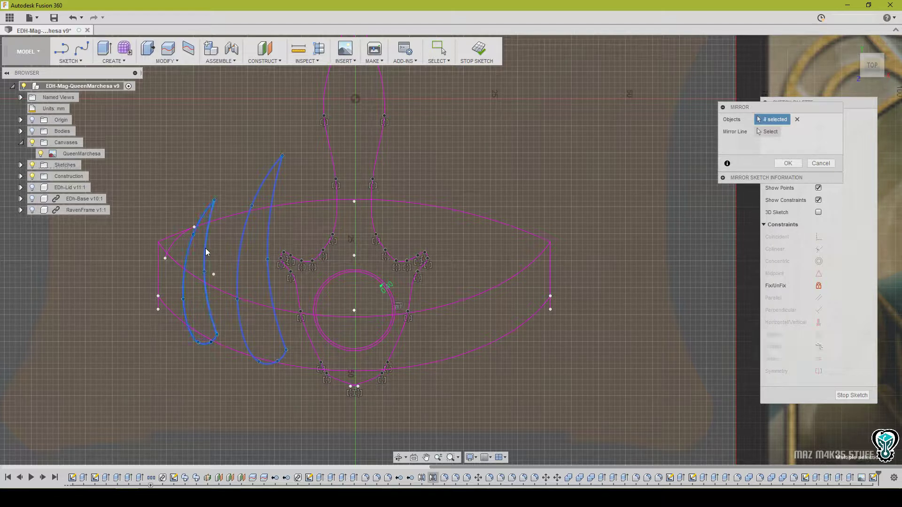
left_click(172, 243)
left_click(766, 131)
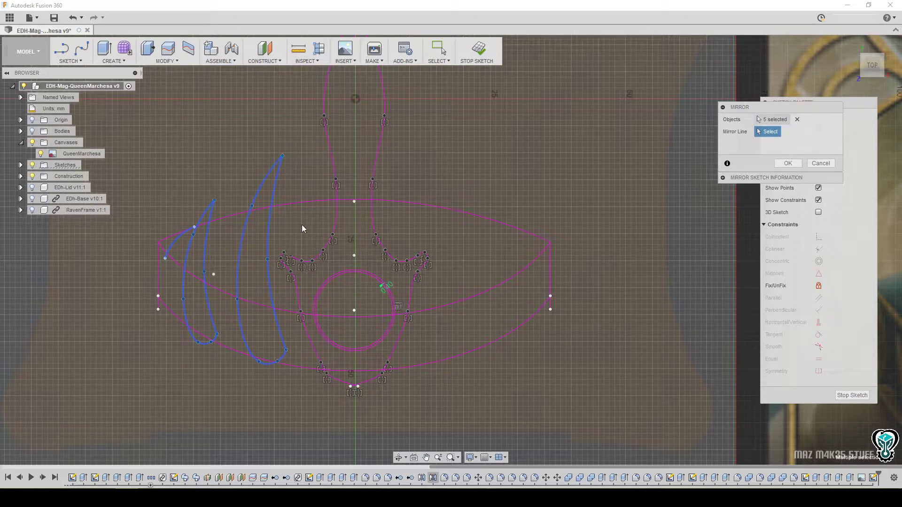
middle_click_drag(388, 114, 389, 172)
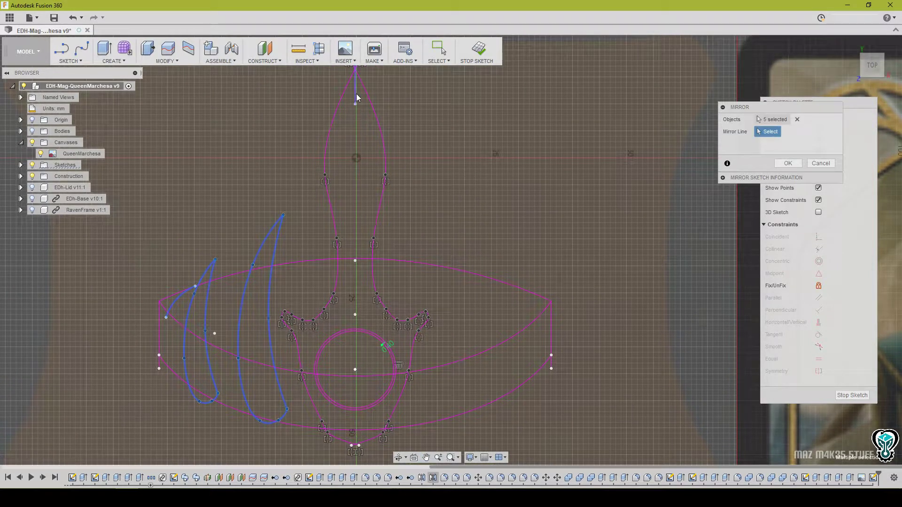
left_click(356, 96)
middle_click_drag(543, 376, 540, 324)
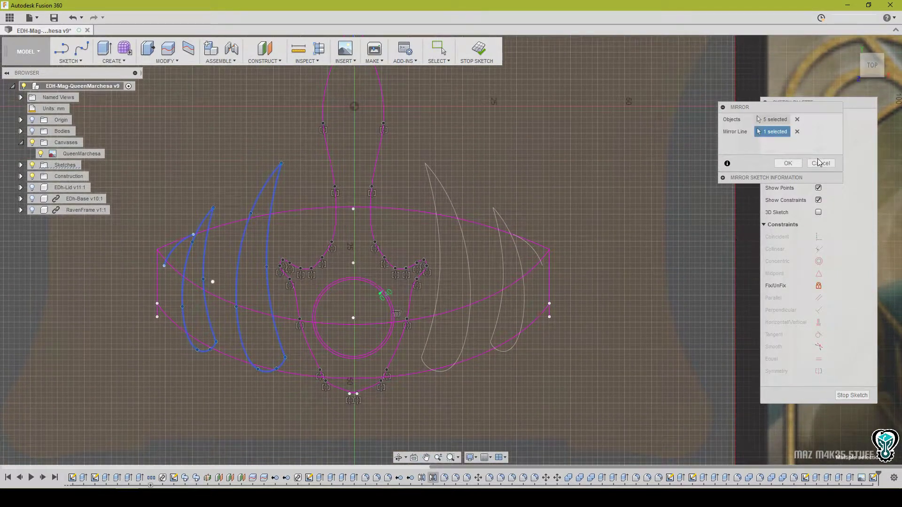
left_click(788, 163)
Compare the mirrored crown sketch with the card reference and save the design.
mouse_move(577, 286)
middle_mouse_down()
mouse_move(595, 304)
mouse_move(595, 320)
middle_mouse_up()
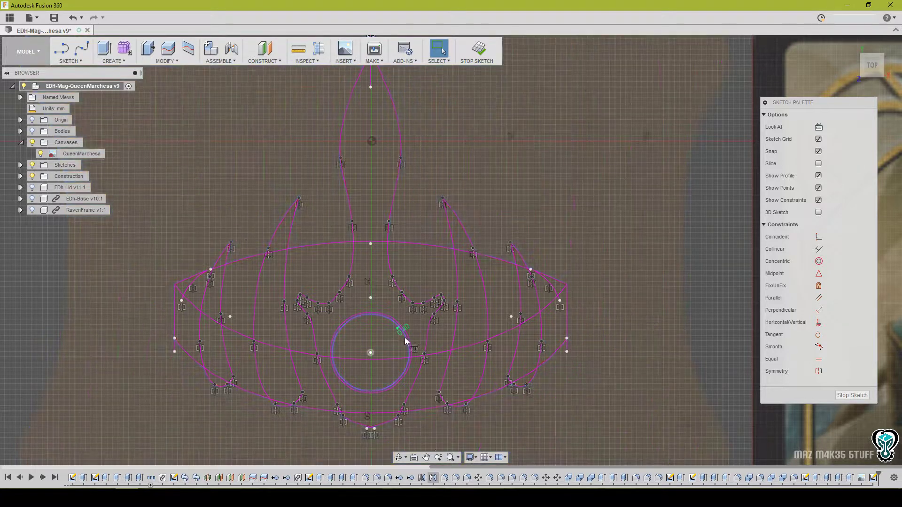
scroll(425, 330, "down", 4)
middle_click_drag(427, 329, 312, 314)
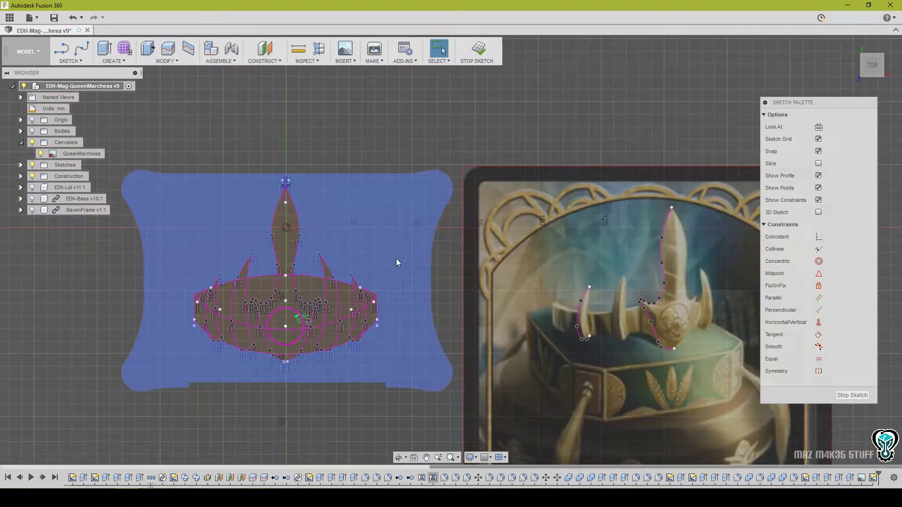
middle_click_drag(396, 260, 389, 265)
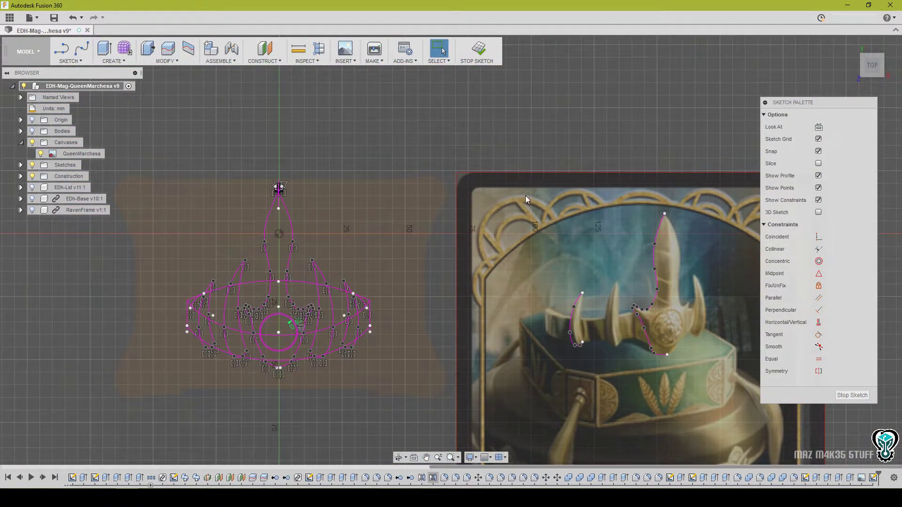
key("ctrl+s")
left_click(459, 256)
mouse_move(361, 241)
middle_mouse_down()
mouse_move(372, 251)
mouse_move(360, 249)
middle_mouse_up()
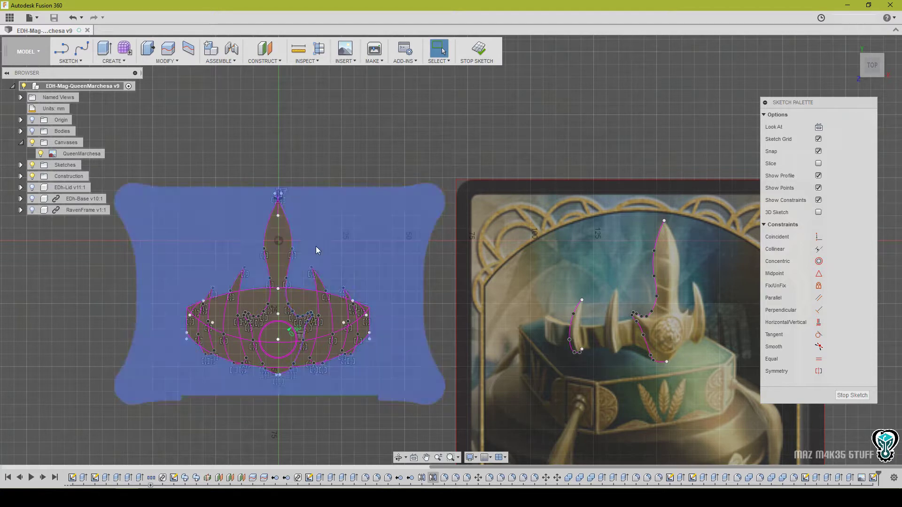
Show the bodies and start extruding the crown sketch from the central spike's blade, guard and bottom tip profiles.
left_click(32, 132)
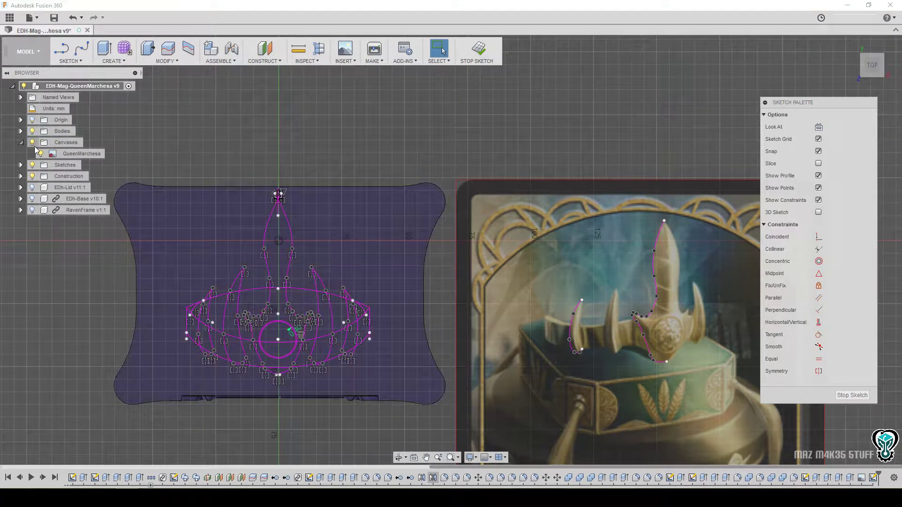
scroll(337, 289, "up", 3)
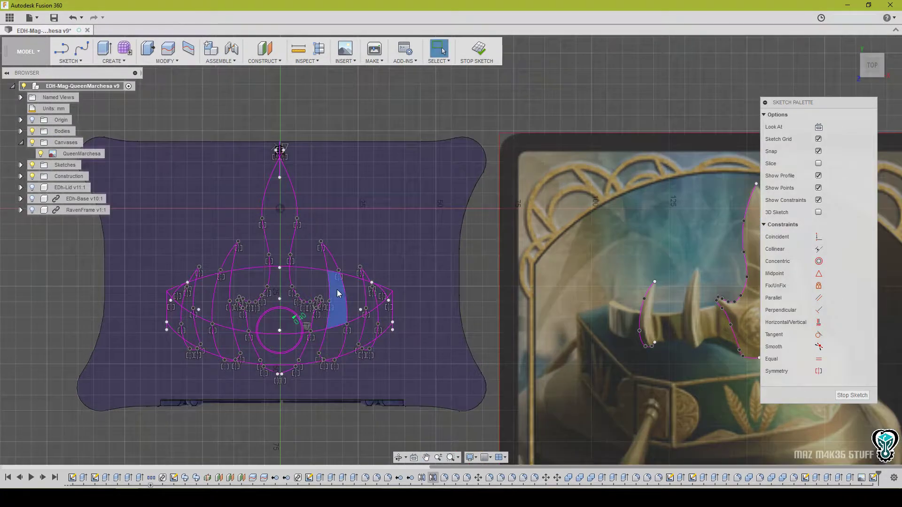
middle_click_drag(337, 290, 356, 320)
scroll(332, 314, "up", 2)
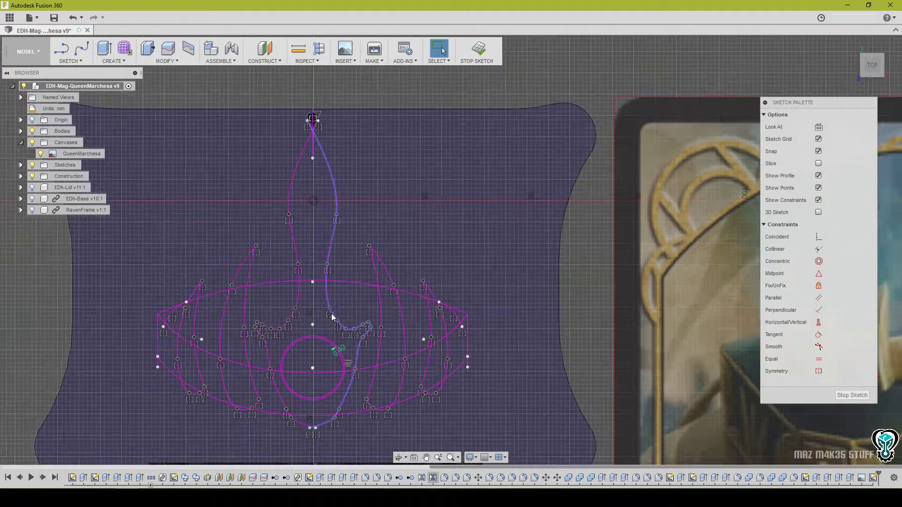
left_click(310, 240)
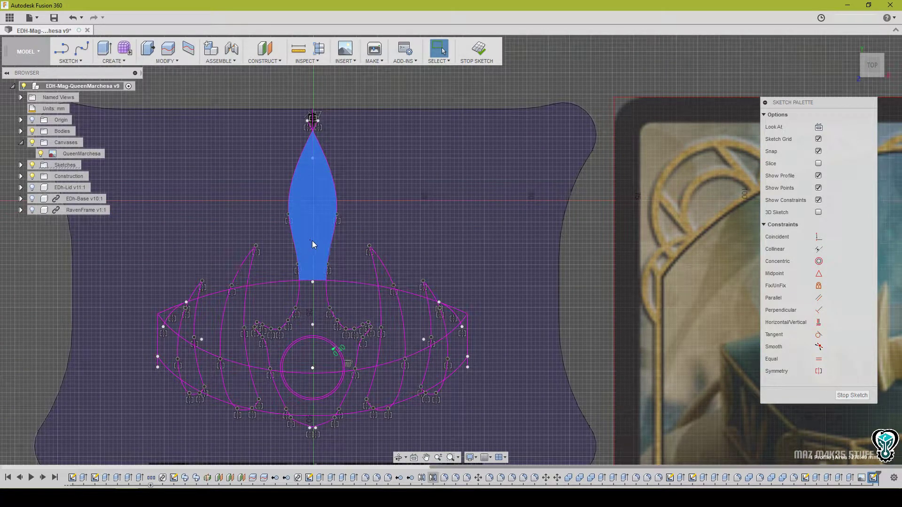
key("e")
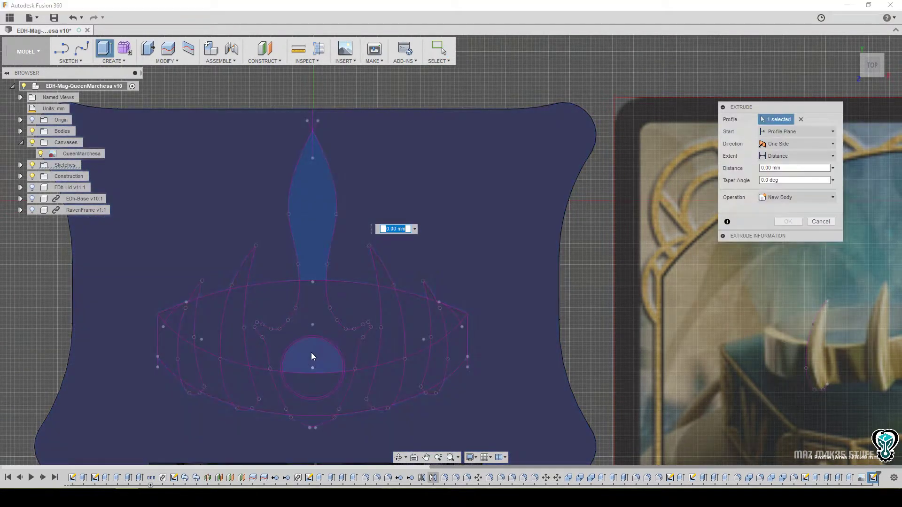
left_click(312, 313)
left_click(324, 408)
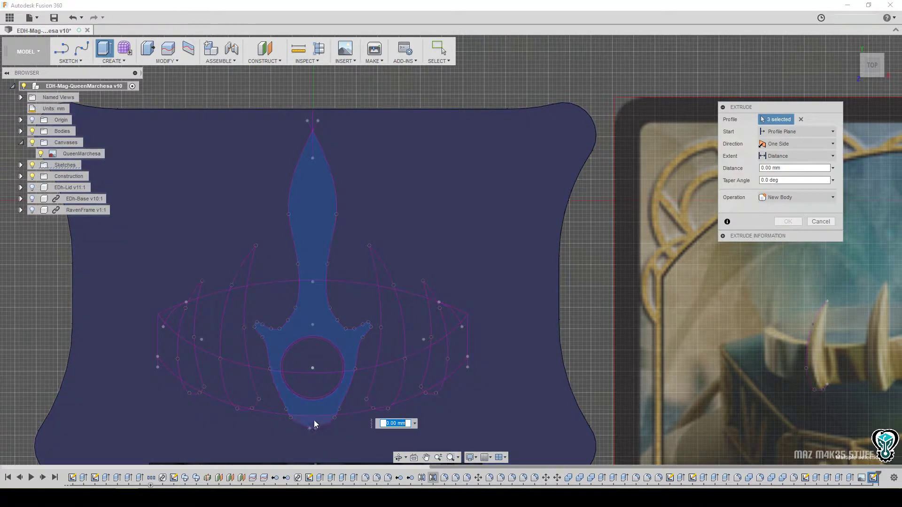
left_click(315, 421)
Add the medallion circle and its thin surrounding ring segments to the extrusion profiles.
left_click(328, 390)
scroll(273, 369, "up", 3)
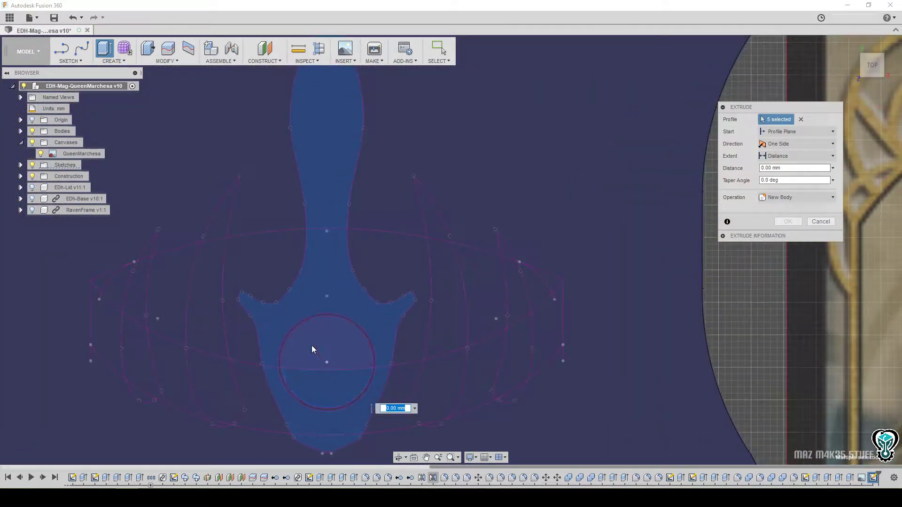
scroll(285, 370, "up", 4)
left_click(291, 362)
left_click(273, 375)
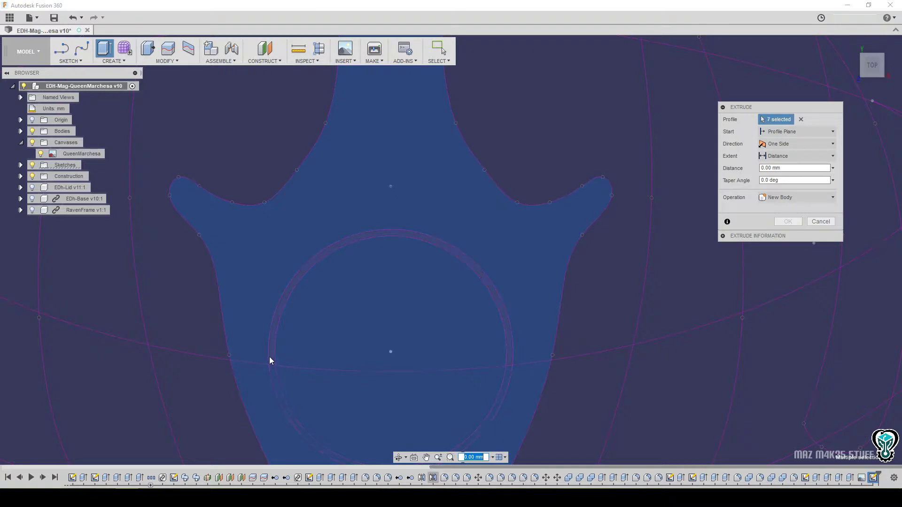
left_click(270, 358)
Add all profile regions of the two inner side spikes to the extrusion.
left_click(82, 376)
scroll(599, 342, "down", 2)
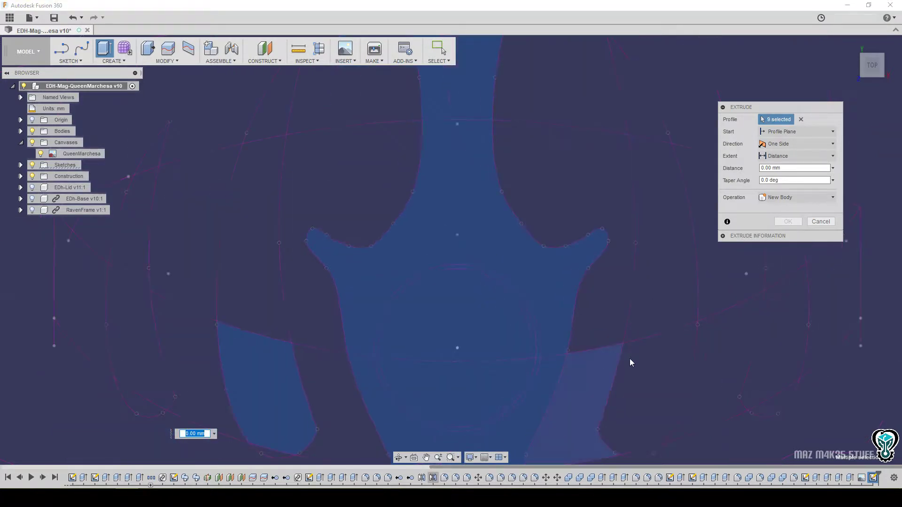
left_click(665, 302)
left_click(663, 355)
left_click(647, 114)
left_click(265, 164)
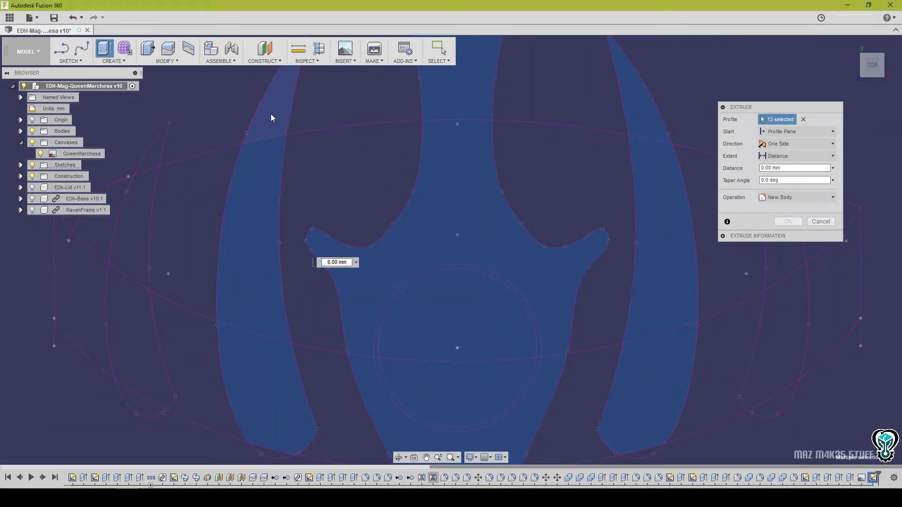
left_click(270, 113)
Add the left outer spike and the band's left end to the extrusion profiles.
left_click(159, 151)
left_click(125, 223)
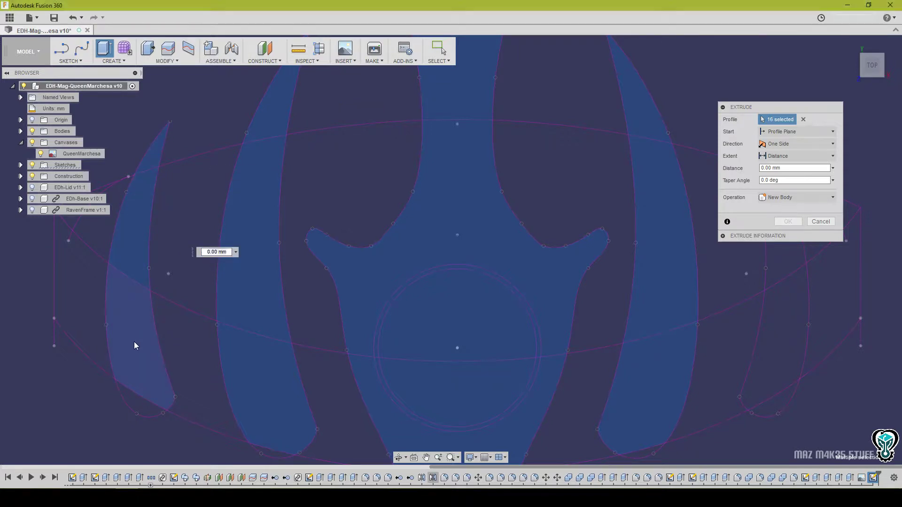
left_click(135, 346)
left_click(137, 400)
left_click(73, 271)
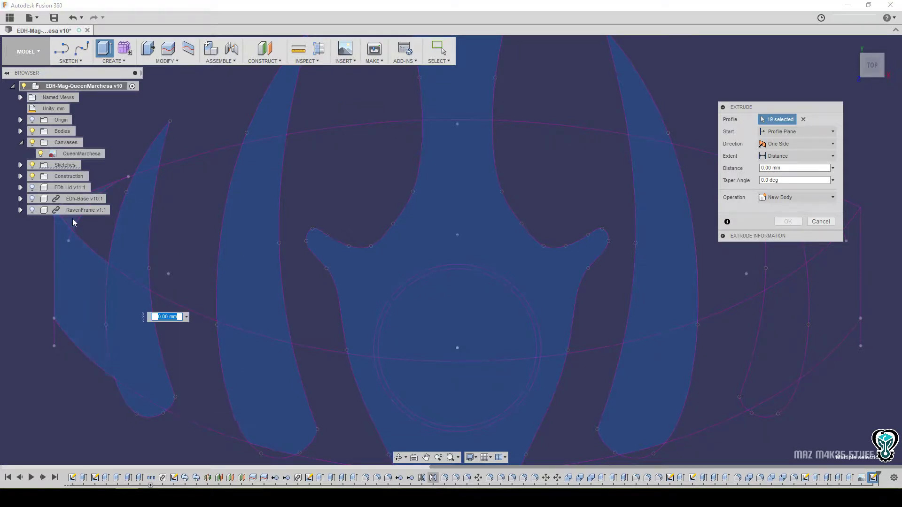
left_click(69, 222)
Add the front band sections beside the central spike and the inner side spikes' lower tips to the extrusion profiles.
left_click(354, 409)
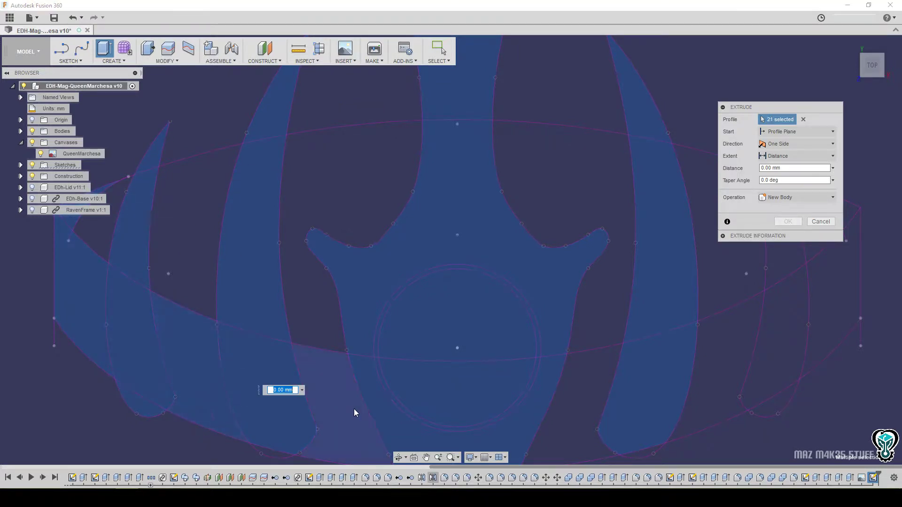
left_click(583, 403)
left_click(641, 408)
middle_click_drag(627, 376, 603, 284)
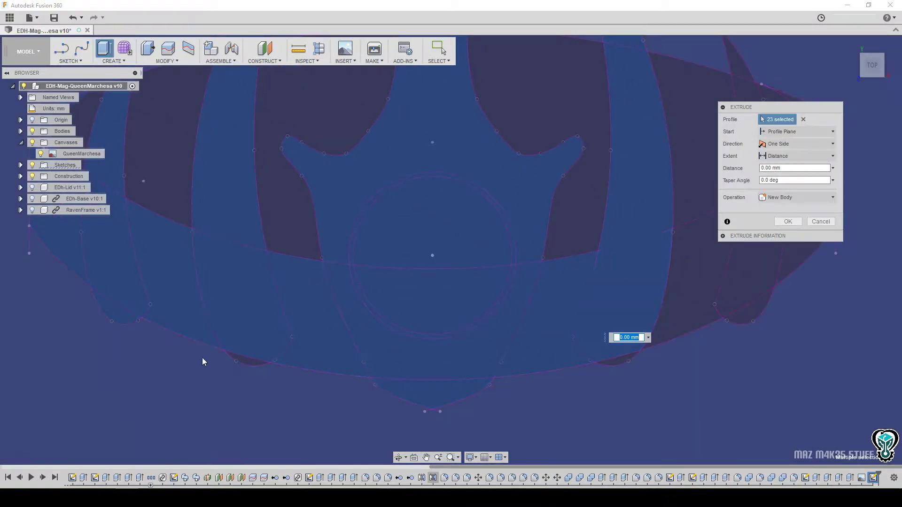
left_click(259, 365)
left_click(731, 318)
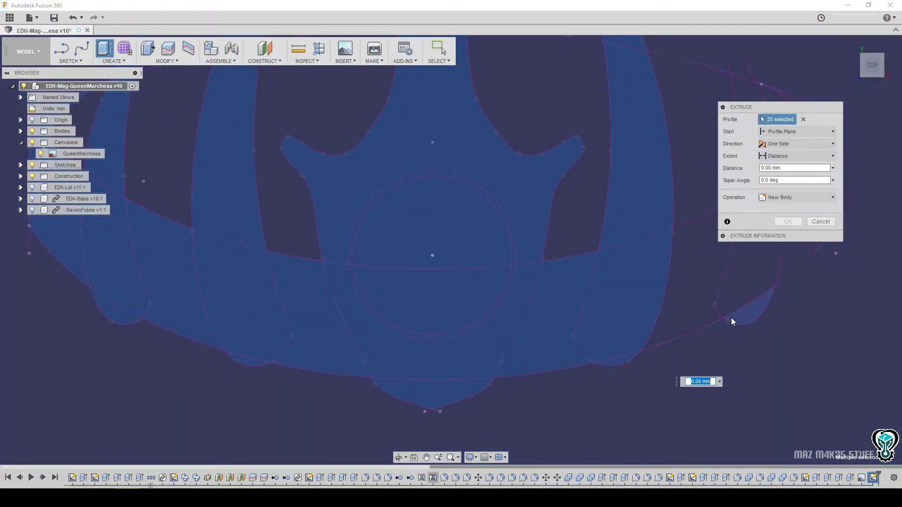
Add the right outer spike, the band's right section and its right end to the extrusion profiles.
left_click(742, 314)
left_click(762, 280)
left_click(790, 261)
left_click(707, 275)
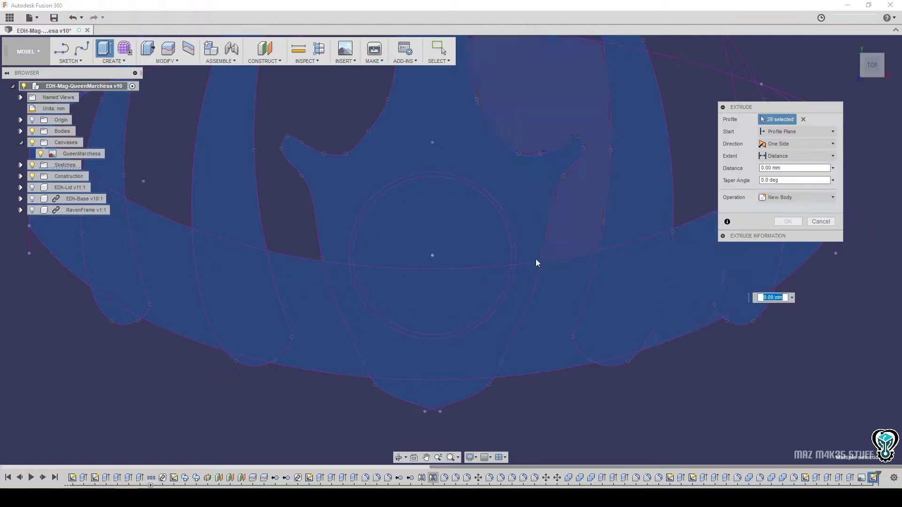
middle_click_drag(536, 261, 380, 378)
left_click(663, 236)
left_click(603, 280)
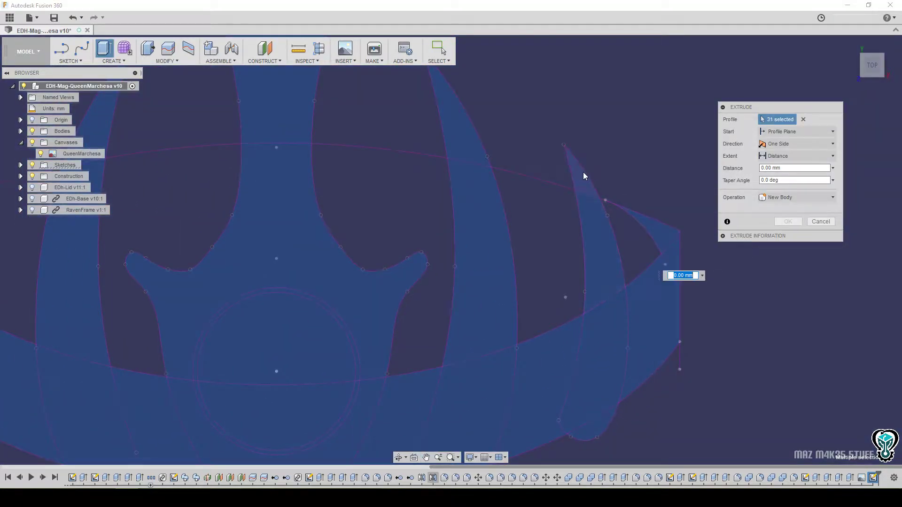
left_click(583, 172)
Cut the selected crown profiles into the lid with an extrude distance of -1 mm.
scroll(435, 365, "down", 10)
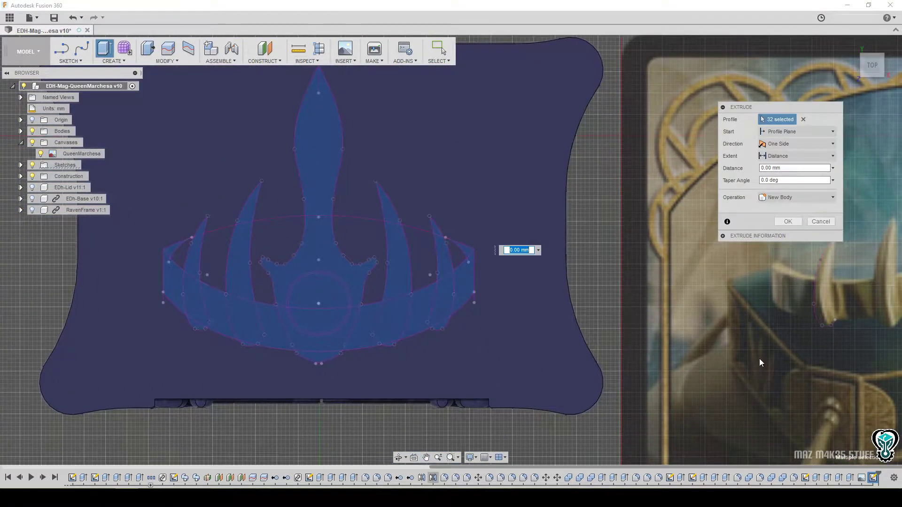
type("12")
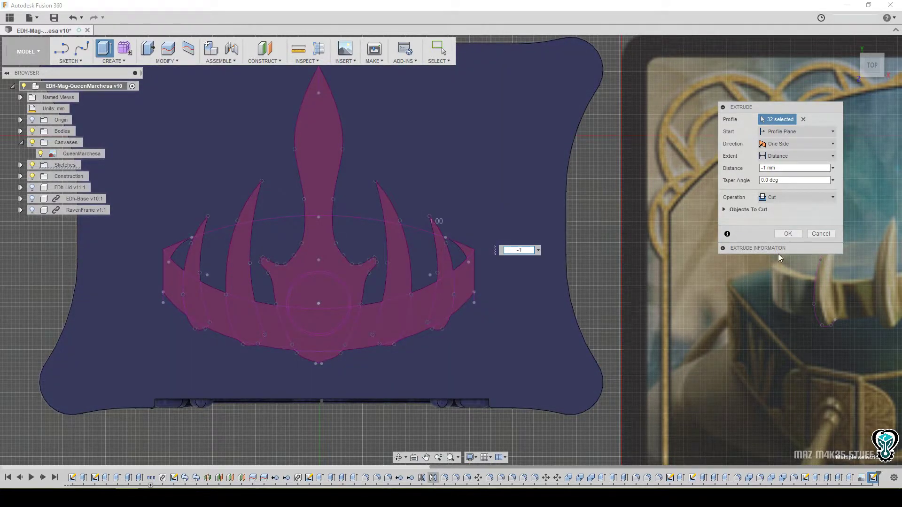
left_click(790, 234)
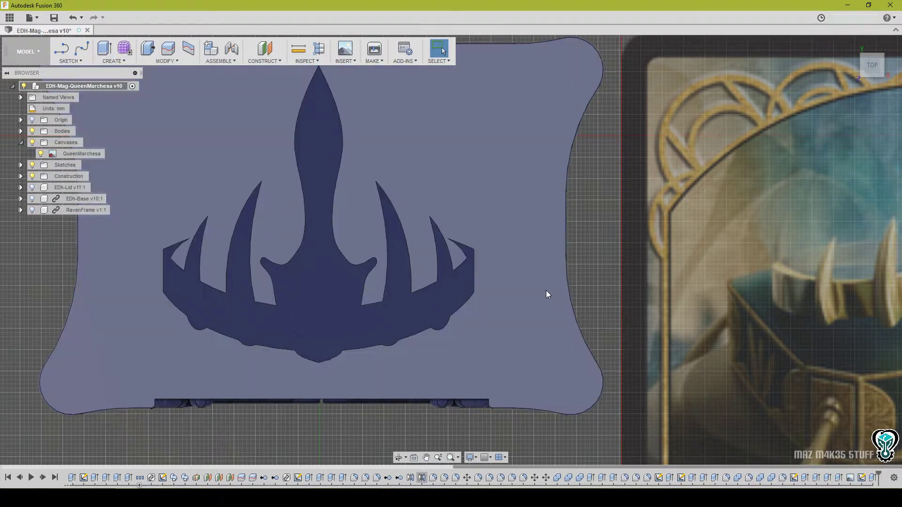
Examine the crown recess in the lid against the card reference, especially the band's left end.
scroll(551, 286, "down", 3)
middle_click_drag(551, 287, 477, 283)
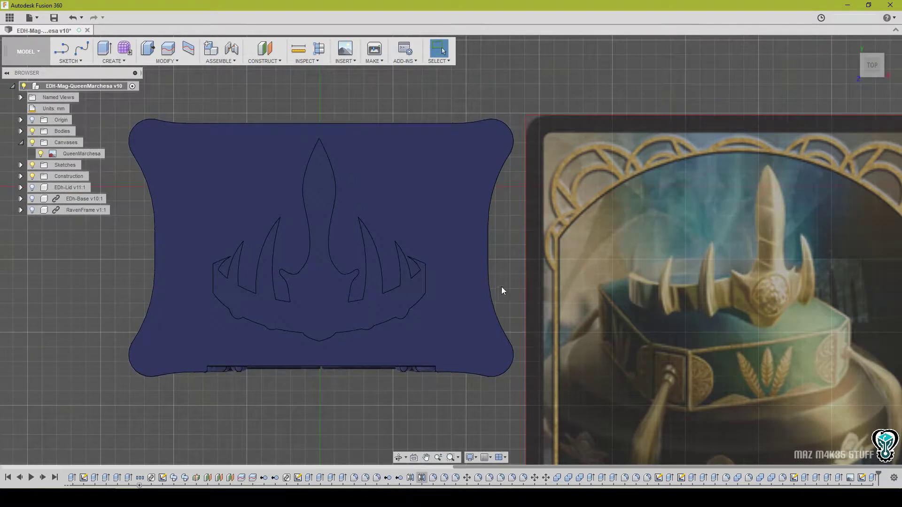
scroll(412, 260, "up", 3)
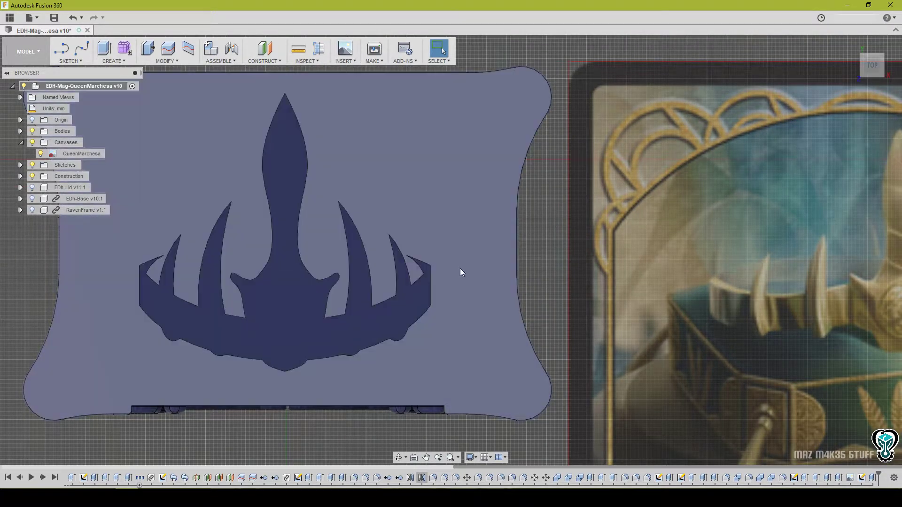
scroll(165, 270, "up", 4)
scroll(414, 348, "down", 2)
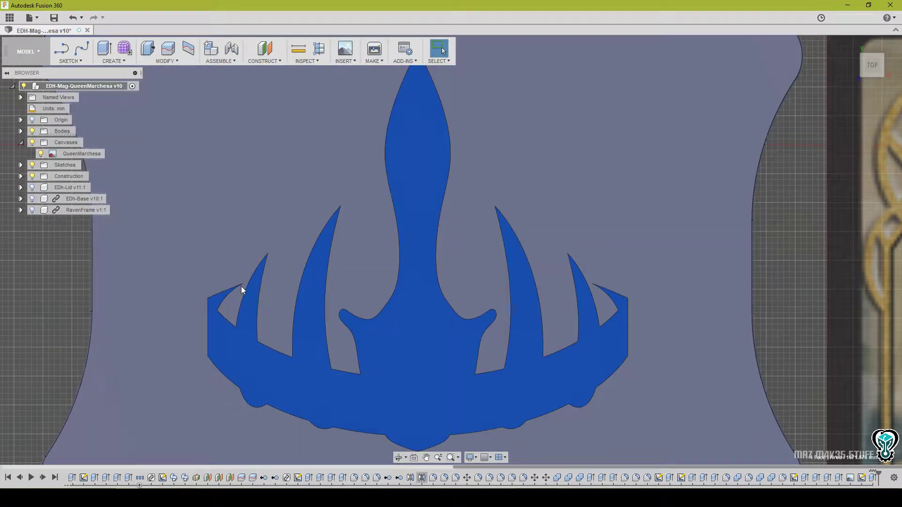
left_click(243, 286)
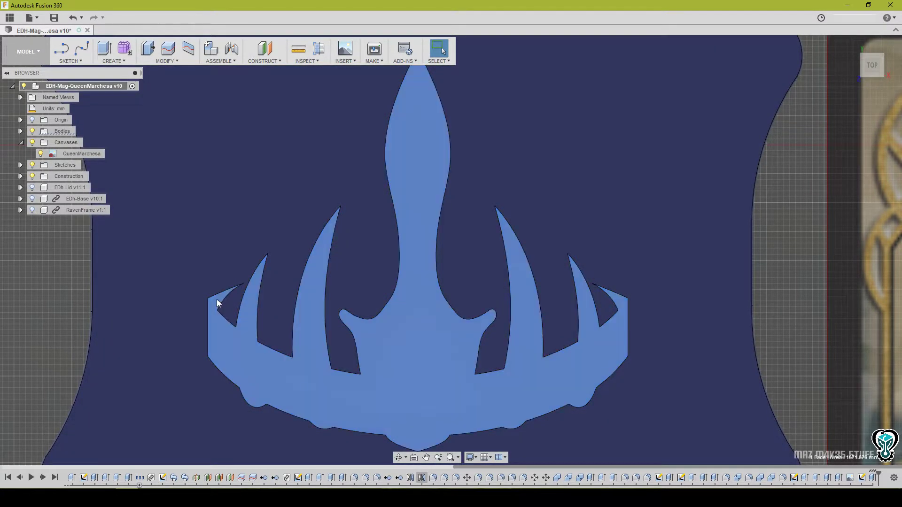
Reopen the crown sketch and move the band's left and right vertical end lines outward by 2 mm each.
double_click(860, 479)
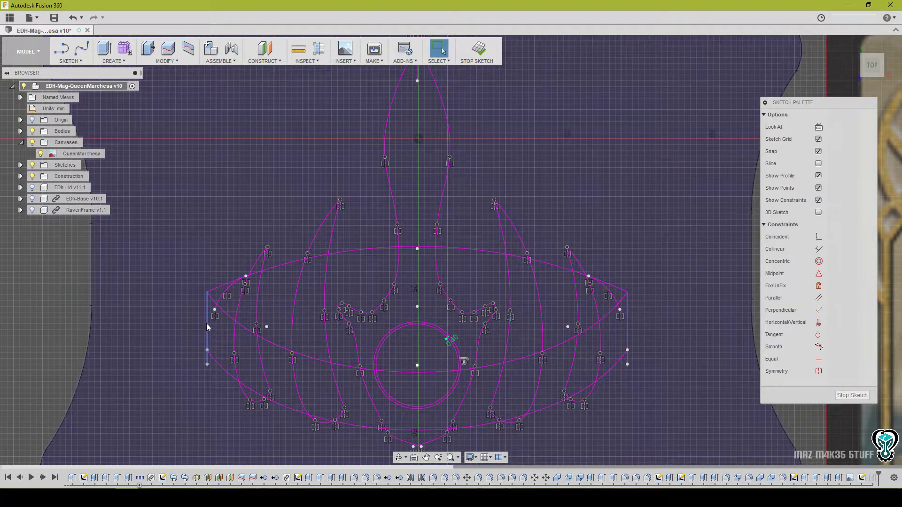
left_click(208, 324)
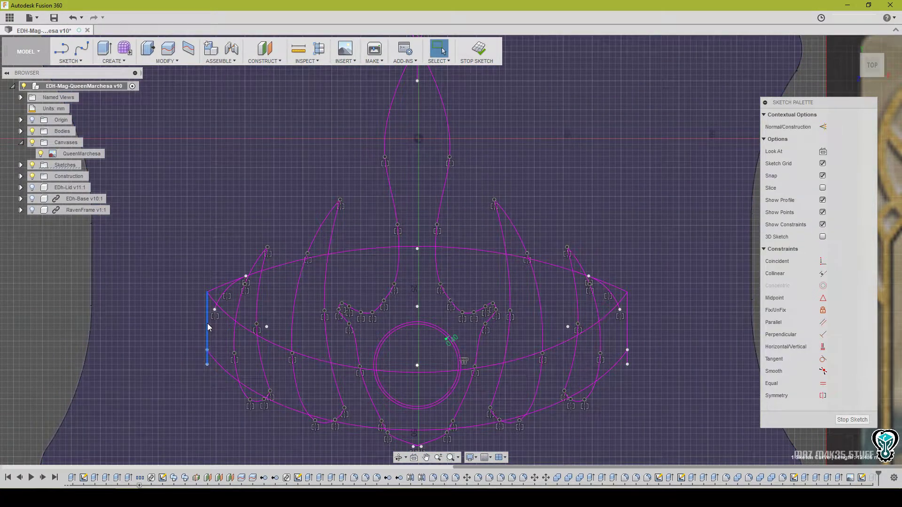
right_click(208, 325)
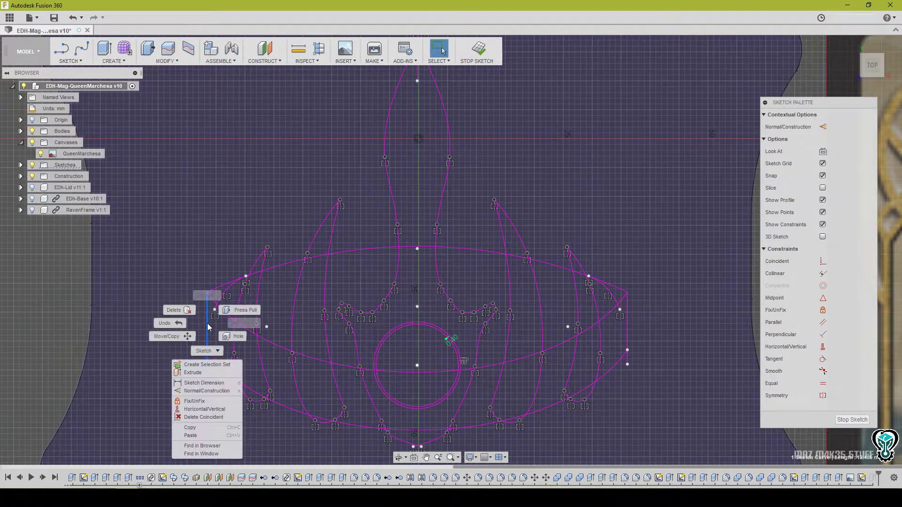
left_click(181, 338)
left_click_drag(182, 323, 177, 324)
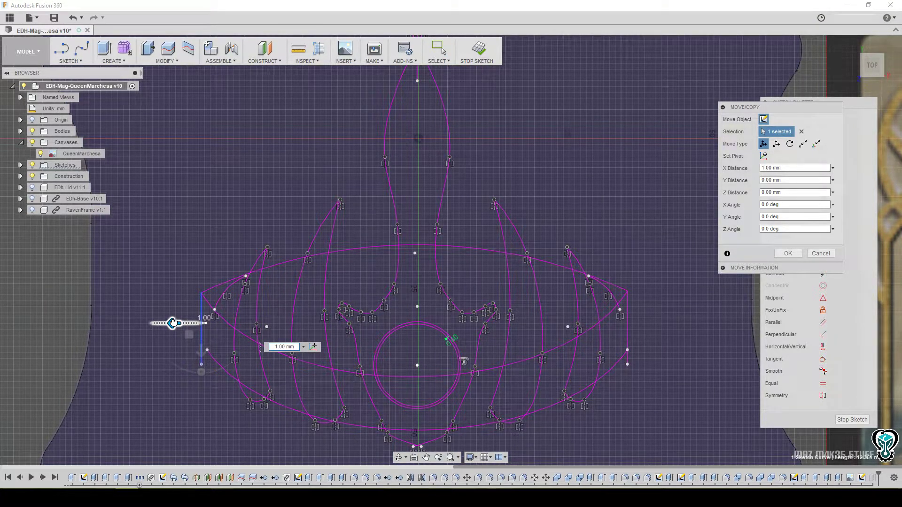
left_click_drag(172, 323, 169, 323)
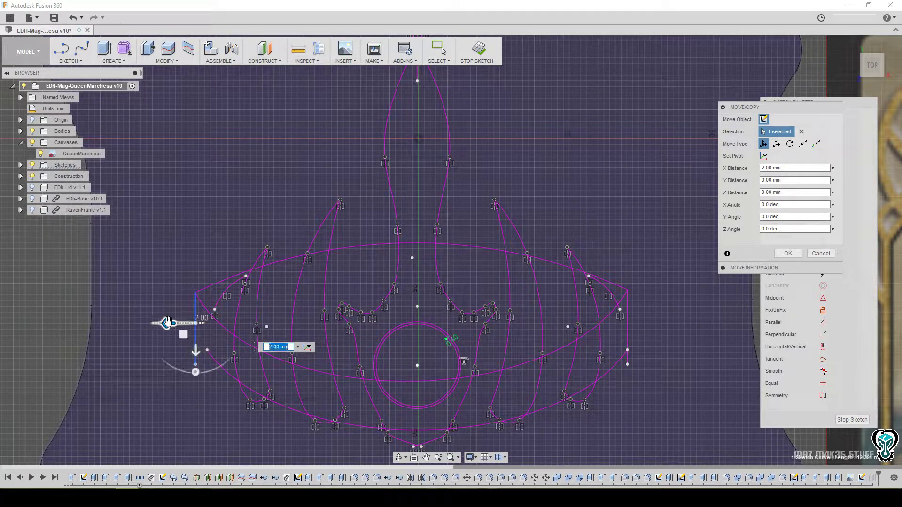
left_click(276, 347)
left_click(628, 329)
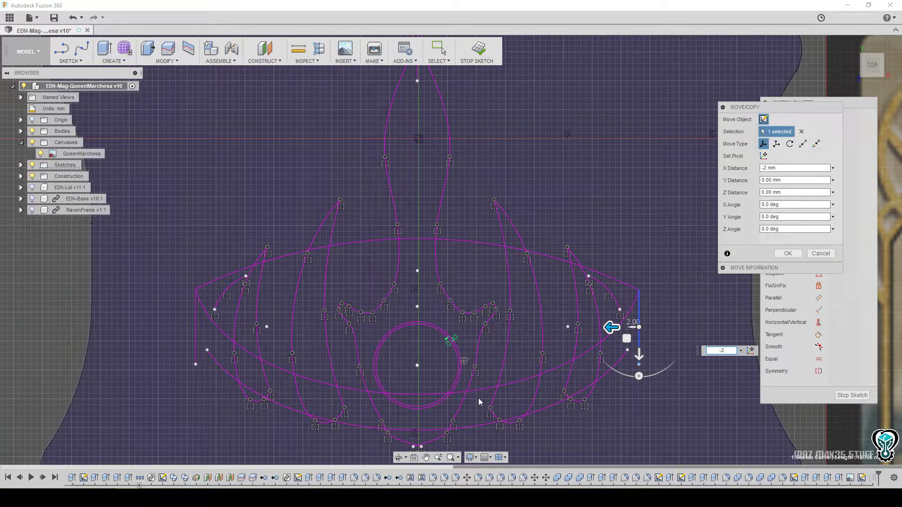
Move the band's front upper arc by -6 mm in Y, and the lower arc's two endpoints outward by 2 mm.
left_click(491, 392)
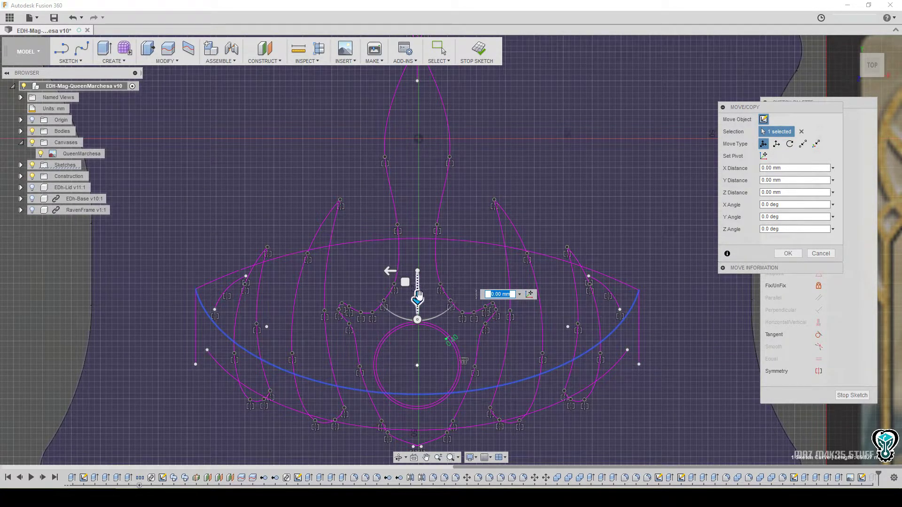
left_click_drag(418, 297, 415, 264)
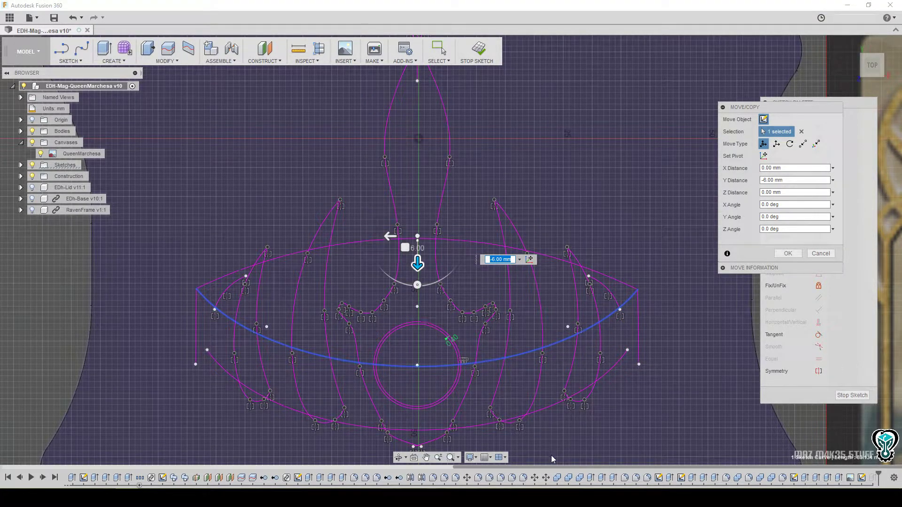
left_click(628, 350)
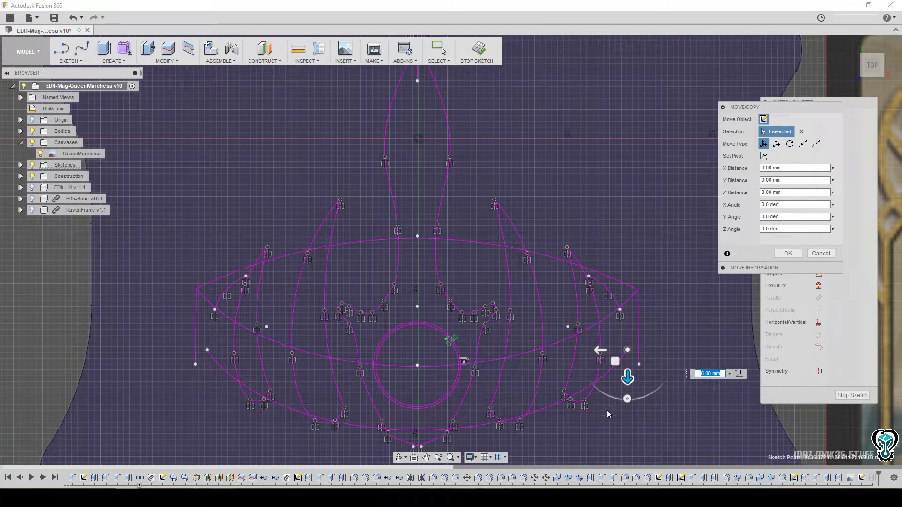
left_click(599, 349)
type("-2")
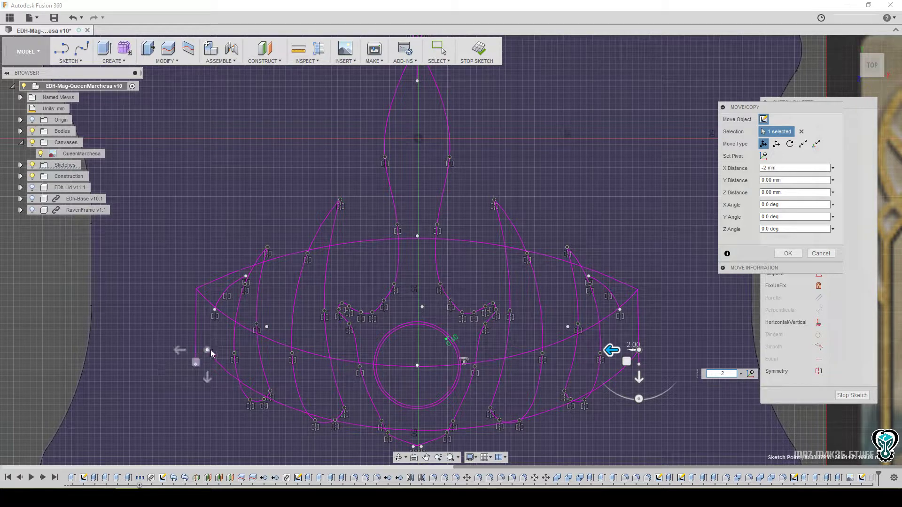
left_click(210, 349)
type("2")
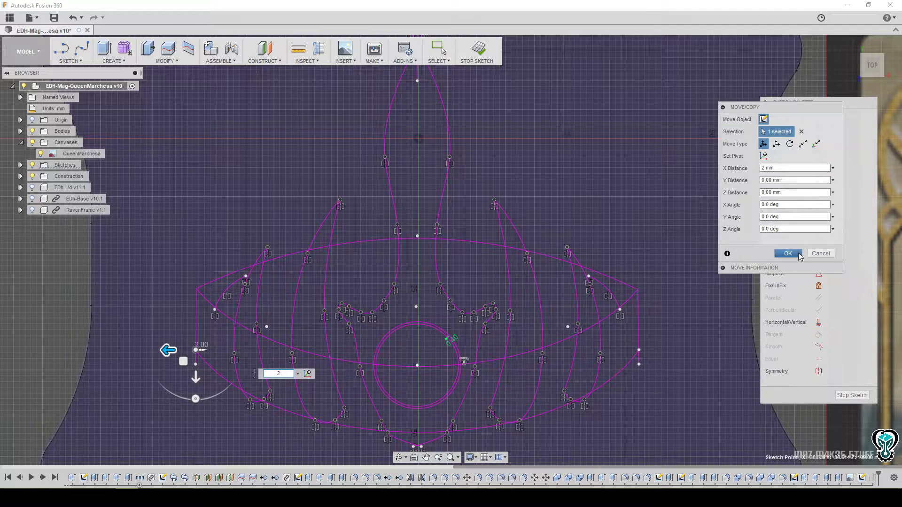
Move the small inner arc at the band's left end by 1.948 mm in X and -1.948 mm in Y.
left_click(219, 298)
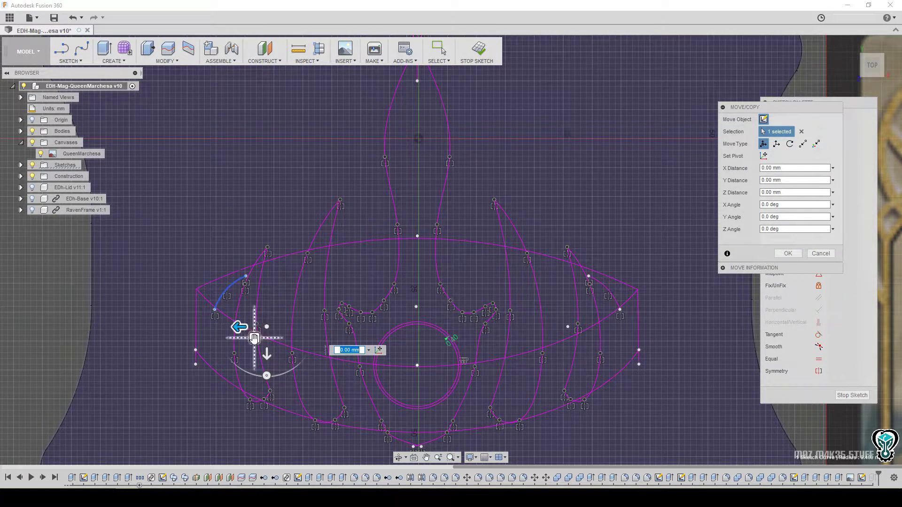
left_click_drag(254, 338, 243, 327)
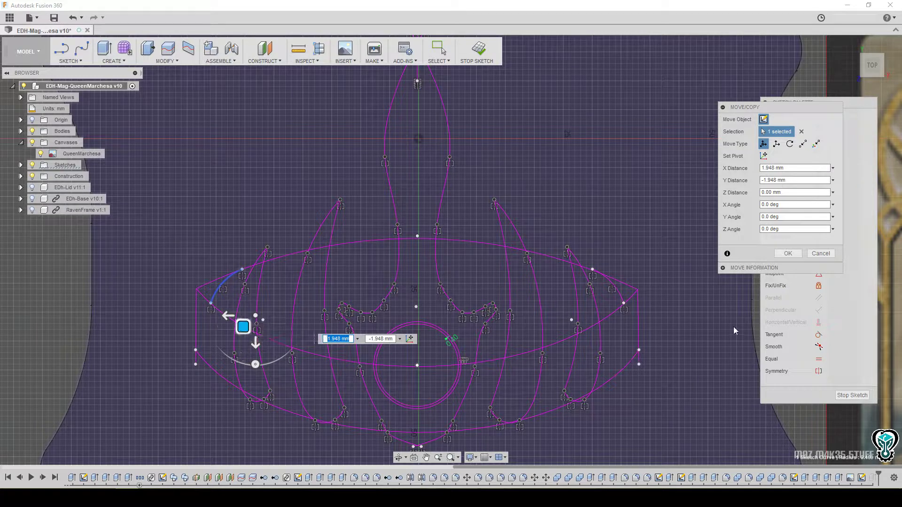
left_click(788, 254)
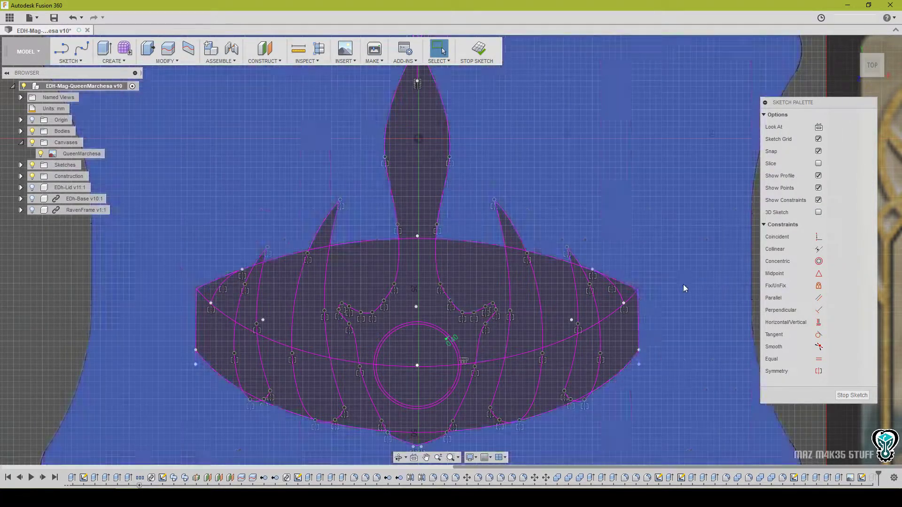
Nudge the band's small left arc by 0.248 mm in X and 0.083 mm in Y.
scroll(105, 321, "up", 3)
scroll(286, 272, "up", 5)
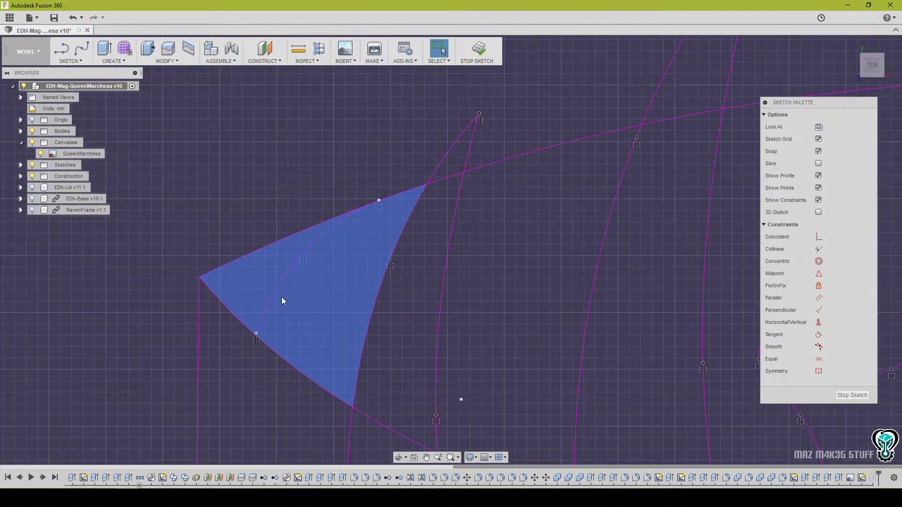
right_click(272, 299)
left_click(271, 269)
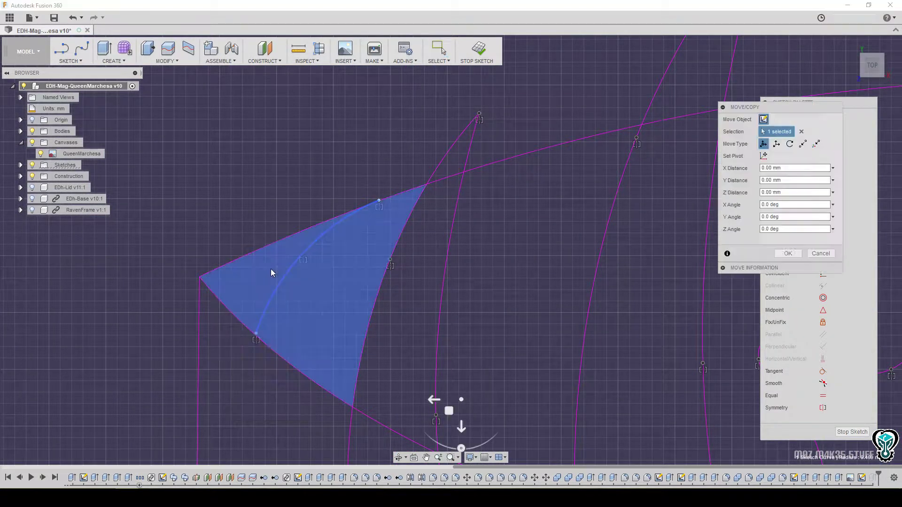
left_click_drag(448, 410, 442, 413)
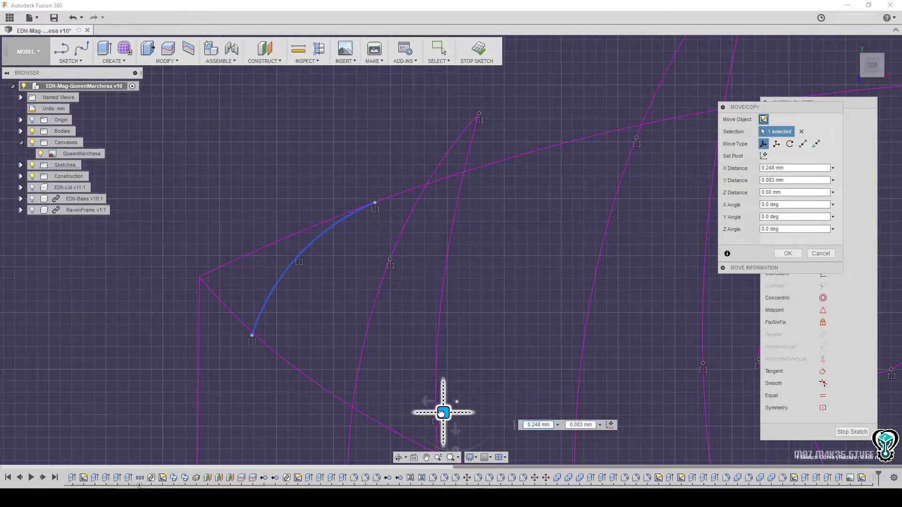
left_click(790, 254)
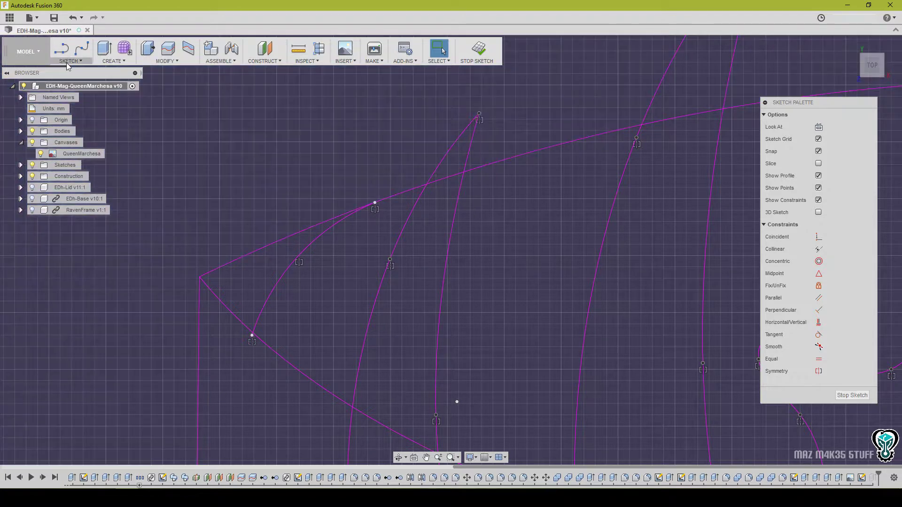
Extend the upper end of the small left arc to the band's upper arc.
left_click(68, 61)
left_click(70, 225)
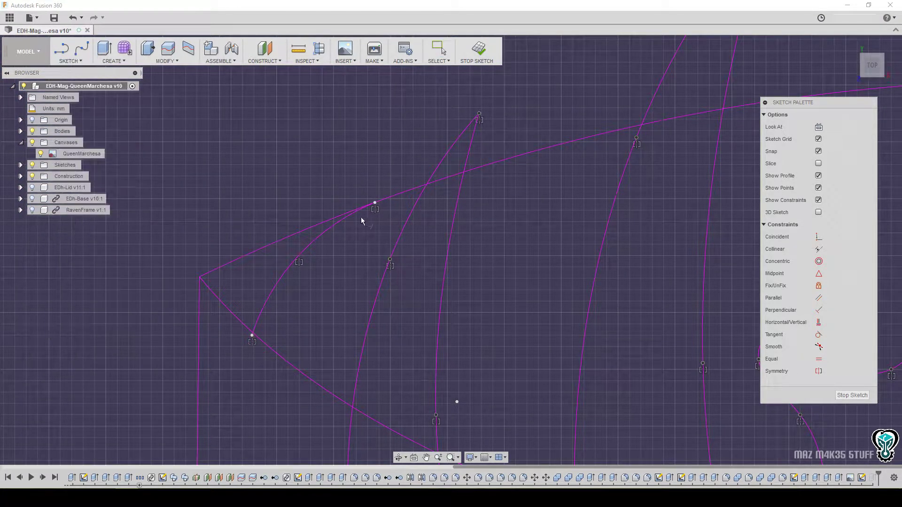
left_click(336, 224)
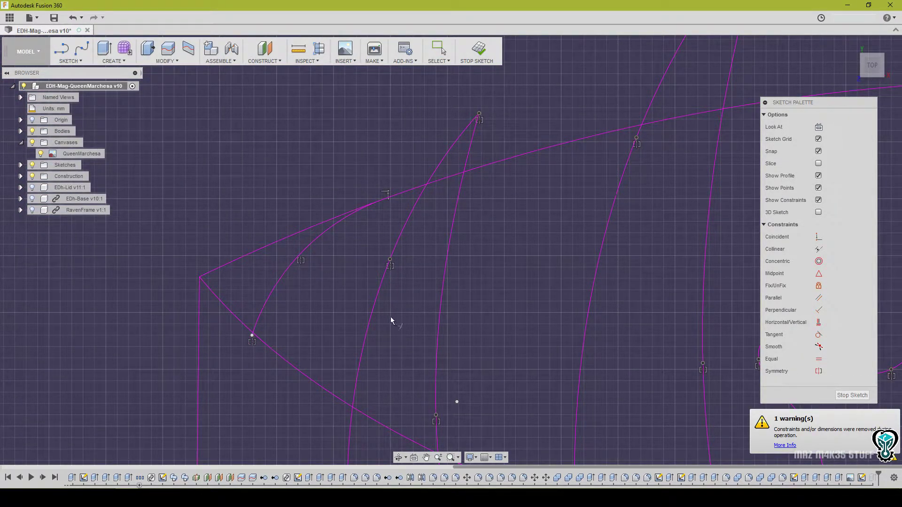
Leave the Extend command and delete the matching small arc at the band's right end.
scroll(482, 292, "down", 3)
scroll(491, 294, "down", 4)
middle_click_drag(592, 309, 55, 278)
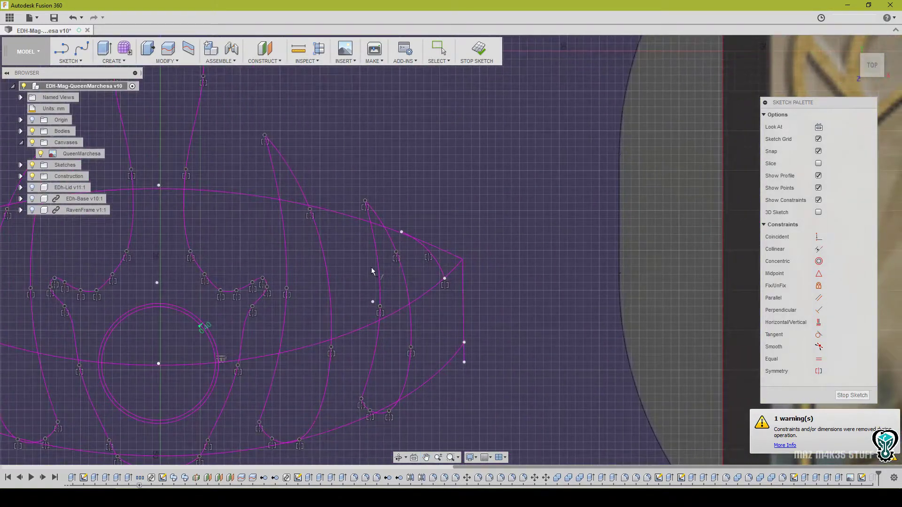
scroll(401, 230, "up", 3)
scroll(401, 234, "up", 3)
scroll(420, 256, "down", 5)
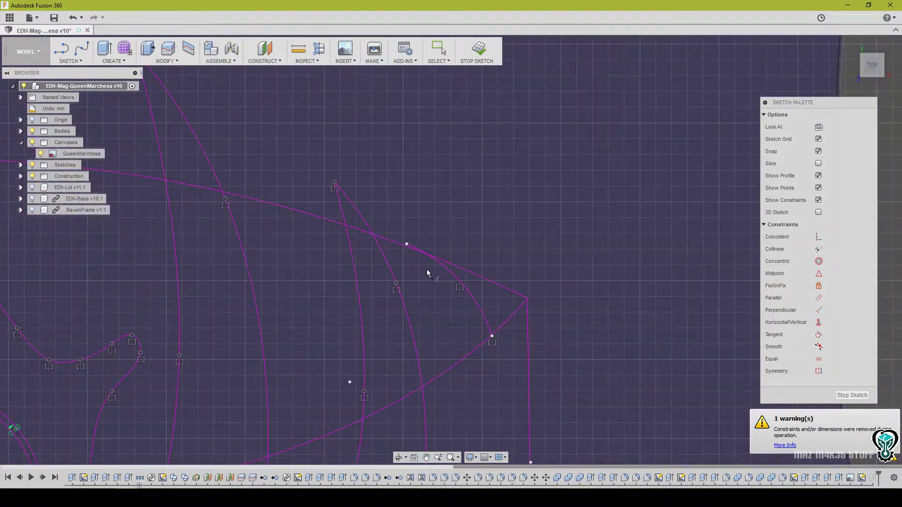
middle_click_drag(377, 282, 405, 283)
scroll(405, 284, "down", 3)
right_click(494, 249)
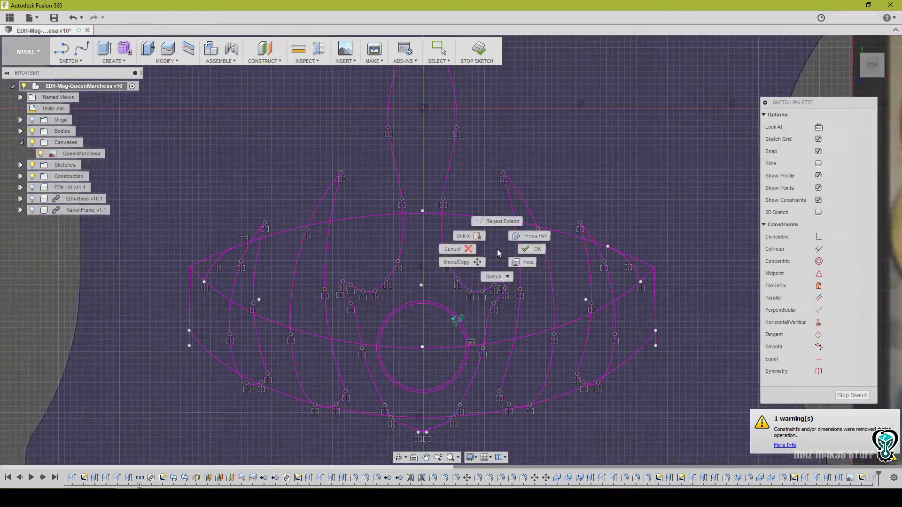
left_click(530, 250)
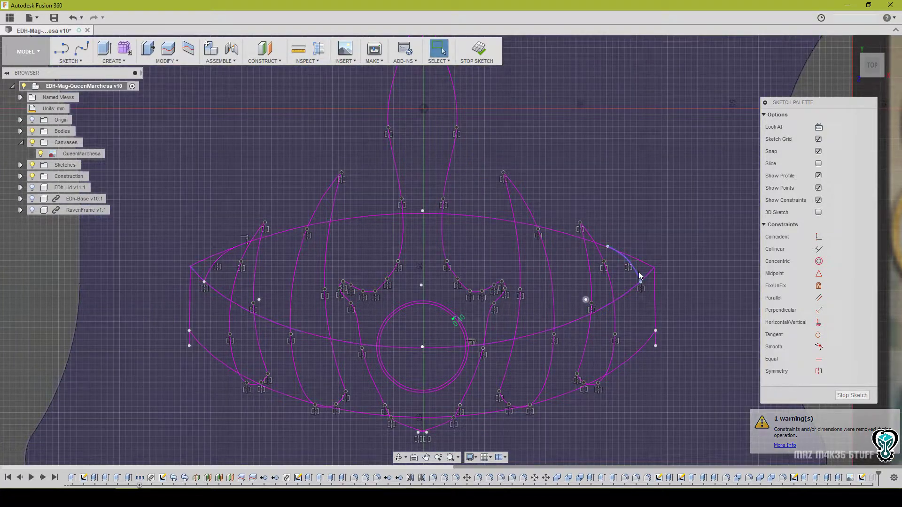
left_click(636, 259)
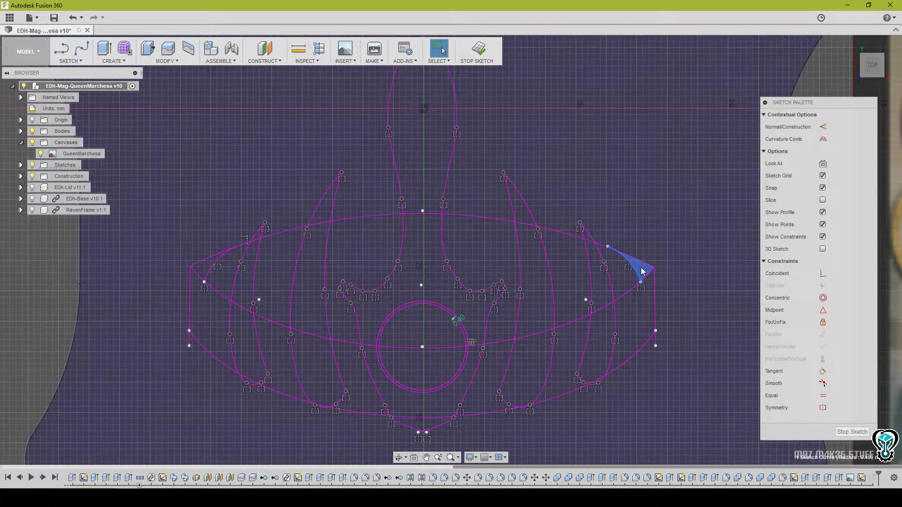
key("Delete")
Mirror the small left arc across the crown's vertical centre line and finish the sketch.
middle_click_drag(168, 281, 196, 287)
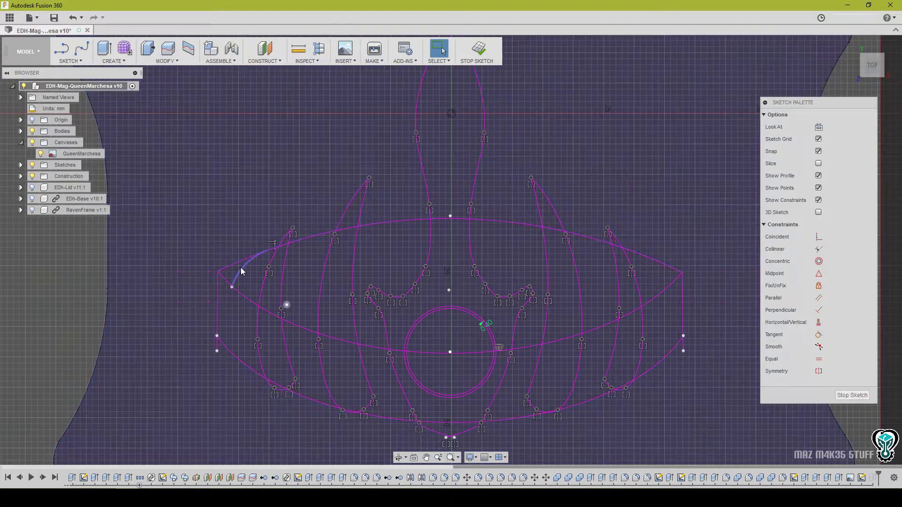
left_click(240, 268)
left_click(69, 62)
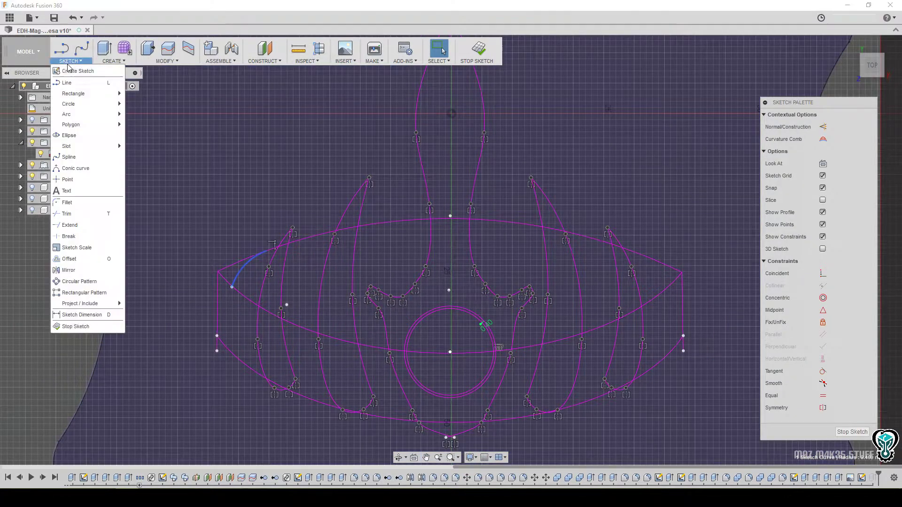
left_click(68, 270)
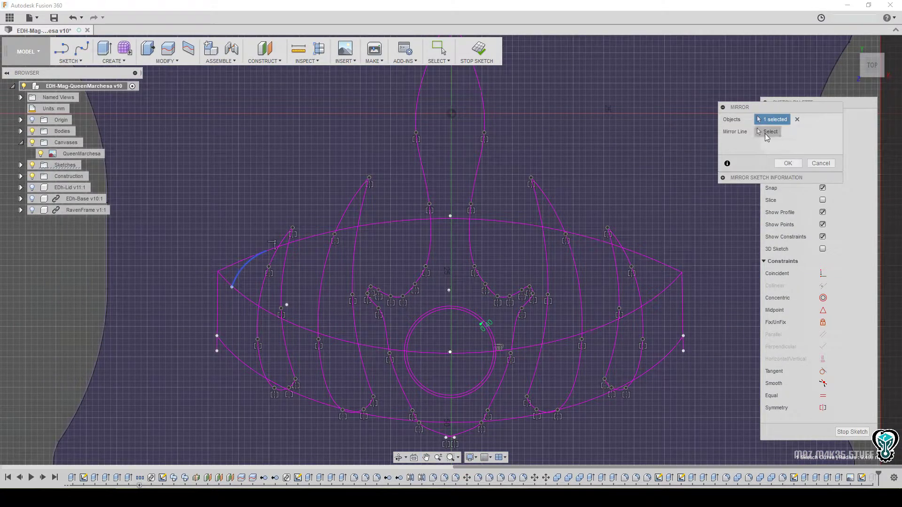
left_click(766, 134)
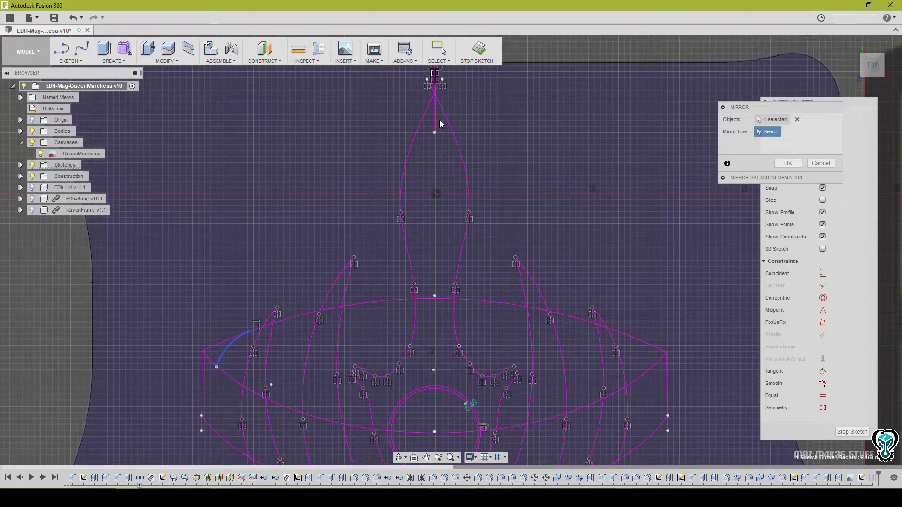
left_click(436, 121)
middle_click_drag(421, 234, 409, 222)
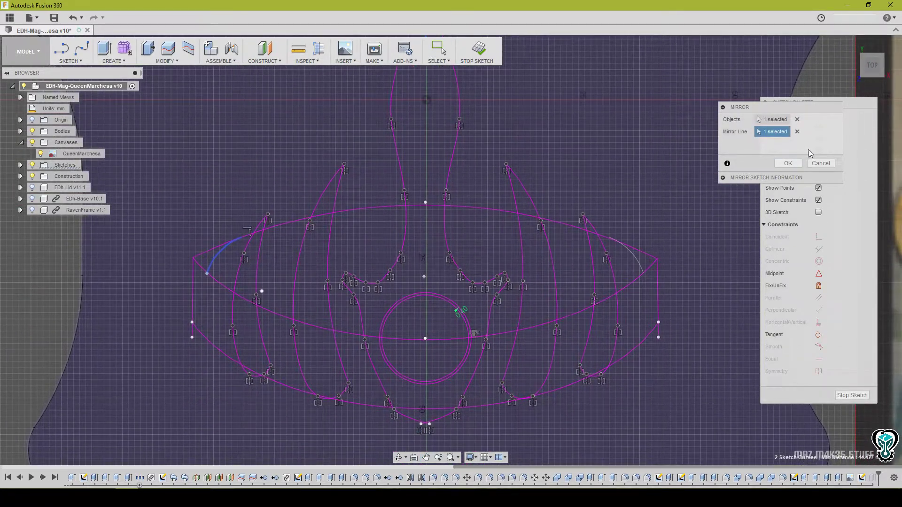
left_click(788, 163)
middle_click_drag(564, 273, 544, 259)
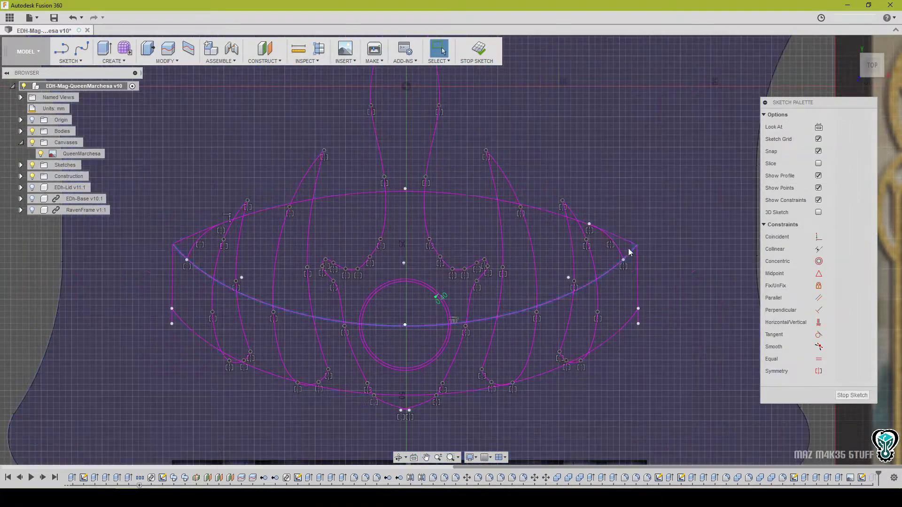
left_click(626, 250)
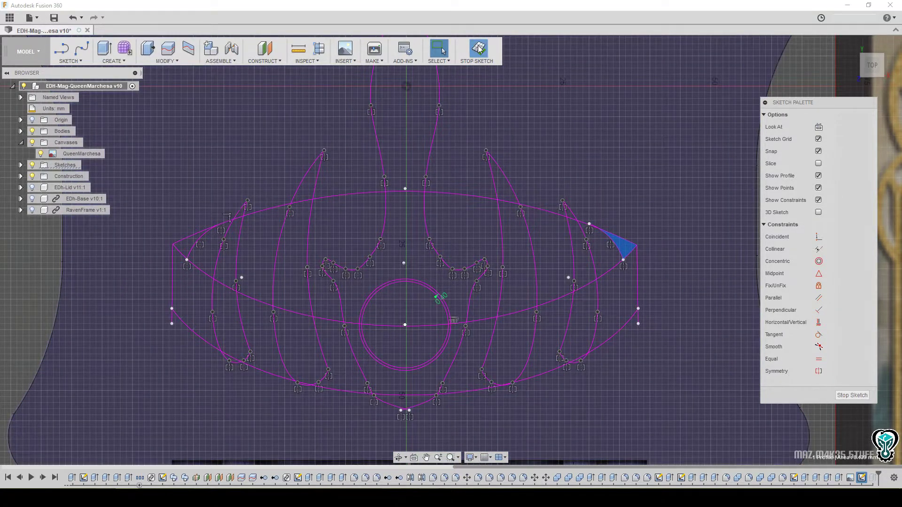
left_click(479, 49)
scroll(603, 278, "down", 3)
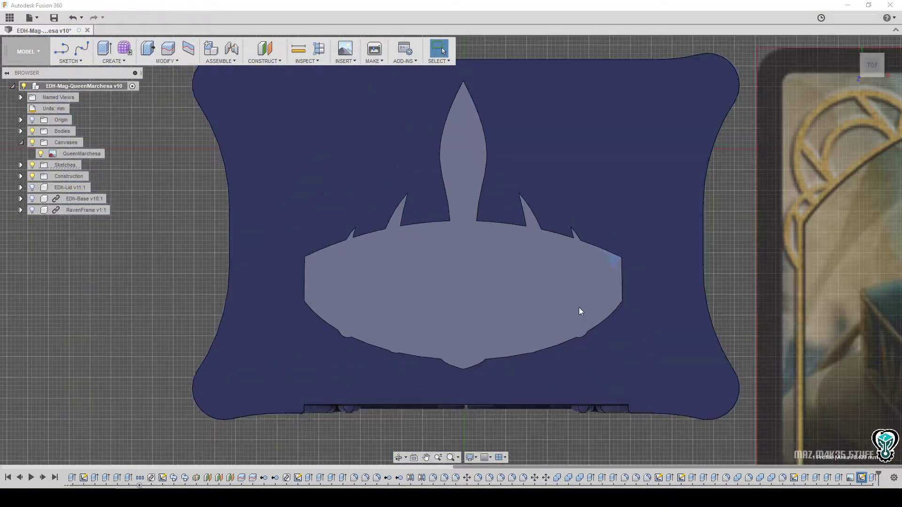
Edit the crown's extrude cut to remove the gap profiles between the spikes and beside the small end arcs.
double_click(873, 480)
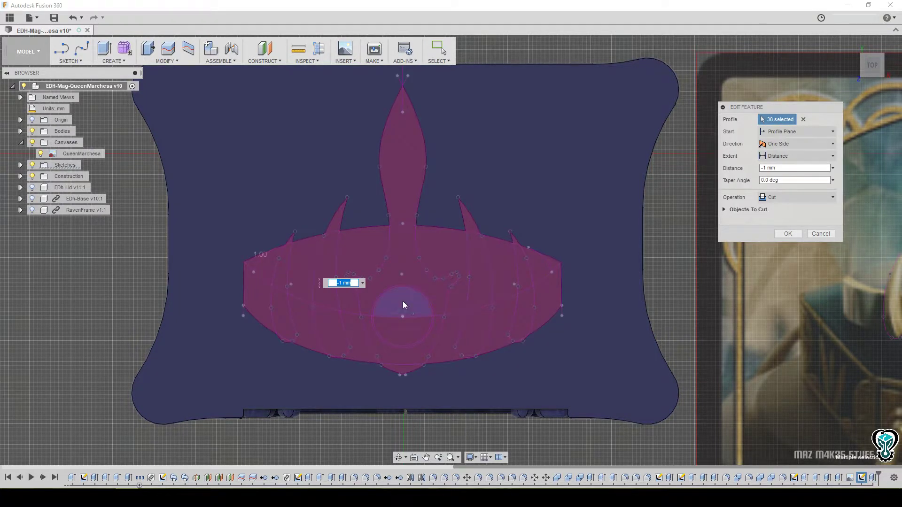
left_click(418, 267)
left_click(366, 245)
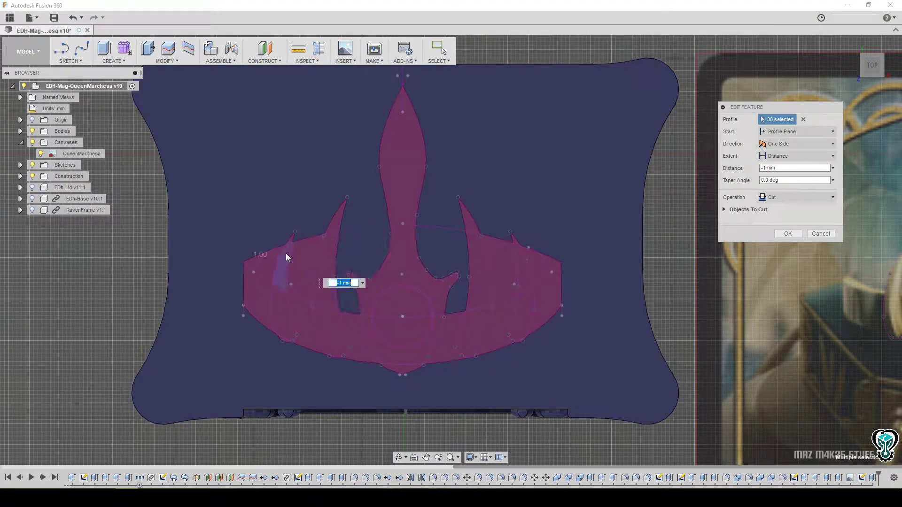
left_click(297, 269)
left_click(266, 270)
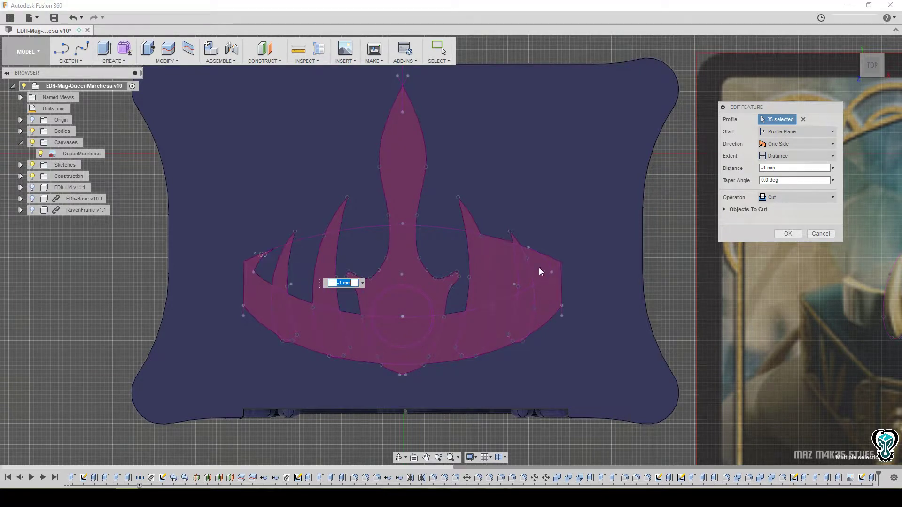
left_click(503, 258)
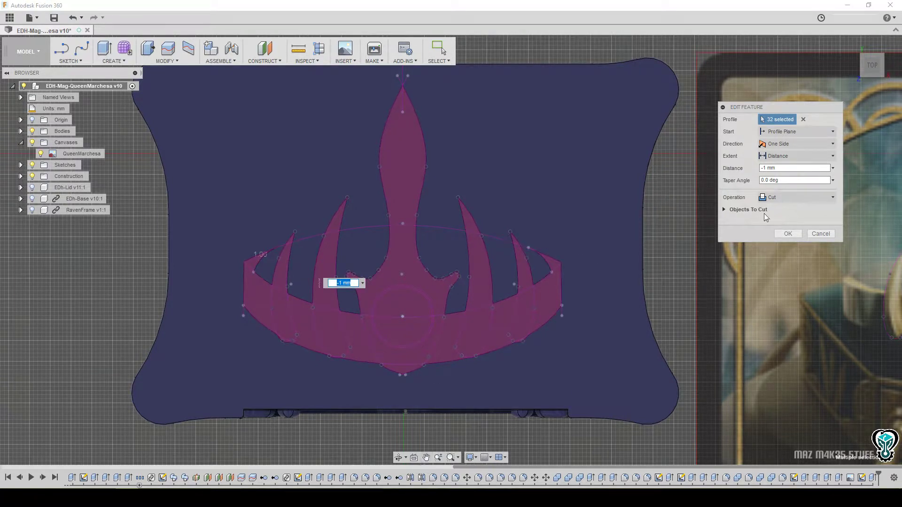
left_click(796, 235)
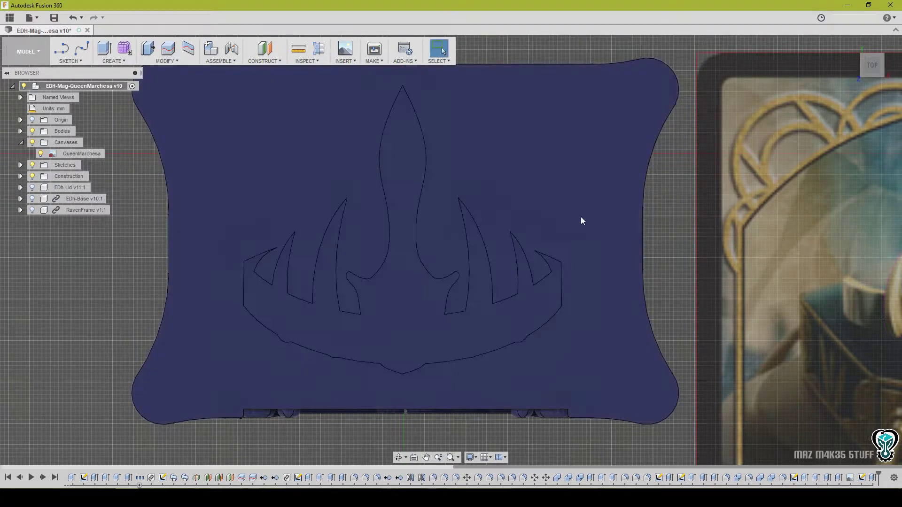
Compare the crown recess on the lid with the crown in the card artwork.
scroll(571, 376, "down", 3)
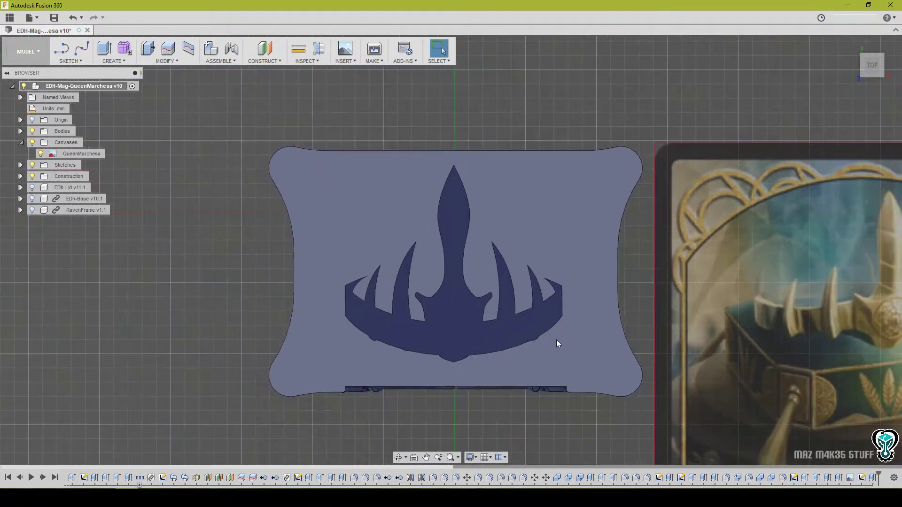
middle_click_drag(520, 279, 476, 289)
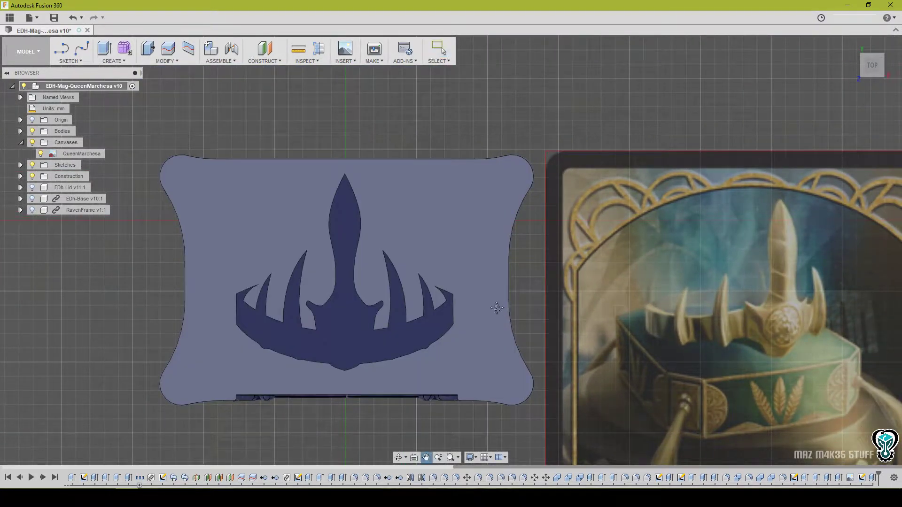
left_click(492, 307)
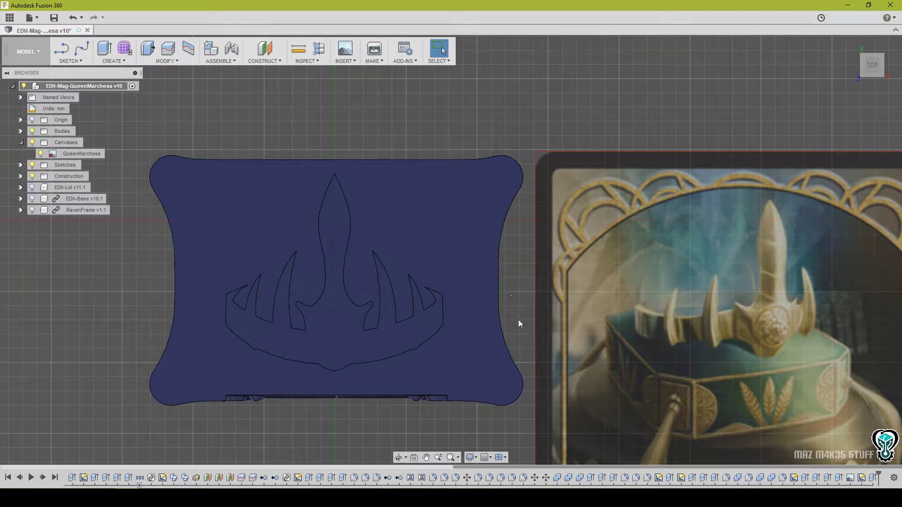
middle_click_drag(432, 321, 434, 289)
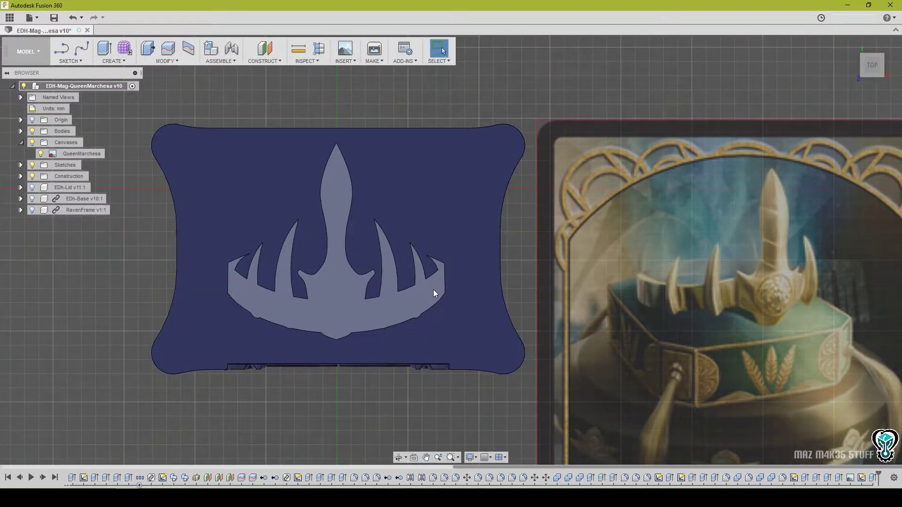
left_click(440, 290)
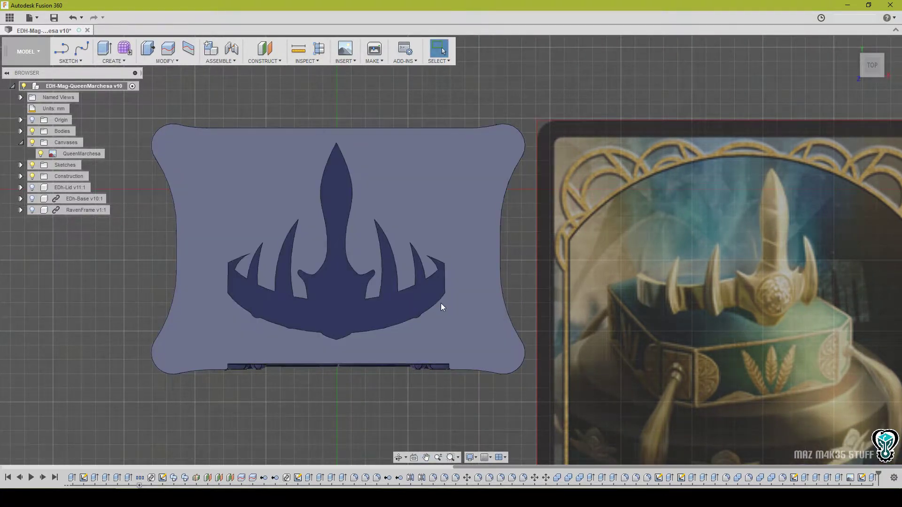
Examine the crown-shaped recess in the box lid from above and at an angle.
left_click(441, 306)
scroll(357, 294, "up", 5)
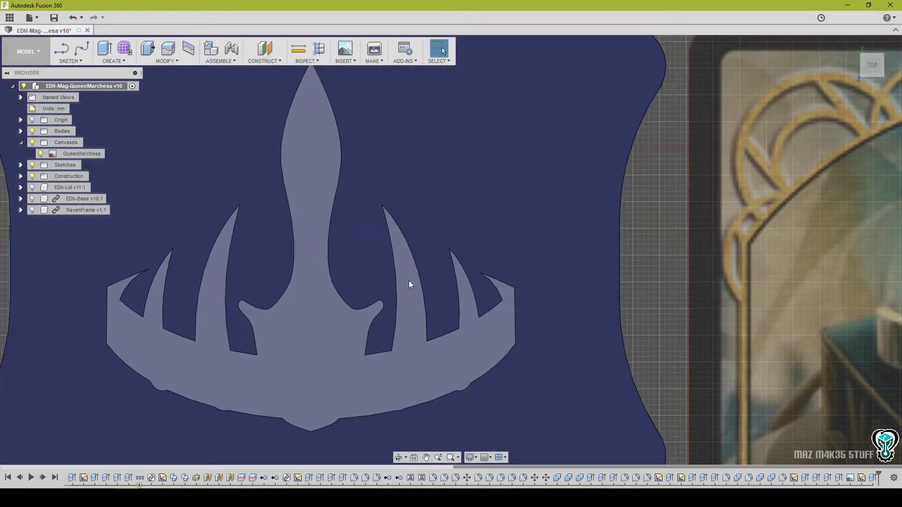
middle_click_drag(408, 280, 429, 290)
scroll(484, 304, "down", 4)
middle_click_drag(488, 305, 429, 211, "shift")
scroll(424, 343, "up", 3)
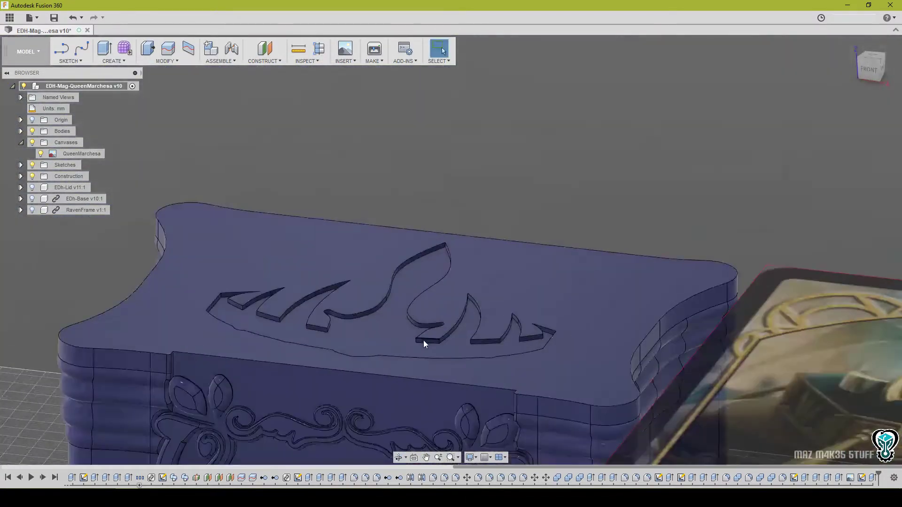
scroll(424, 340, "up", 3)
left_click(370, 278)
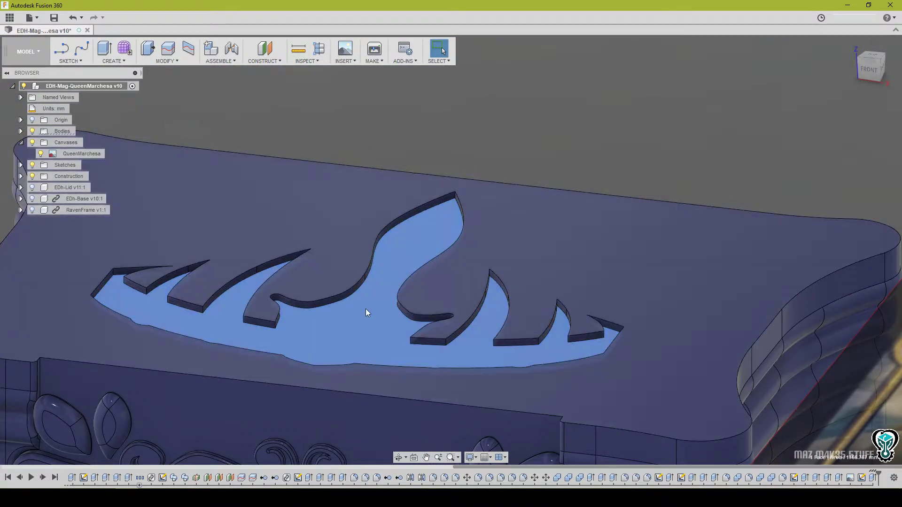
scroll(375, 314, "down", 5)
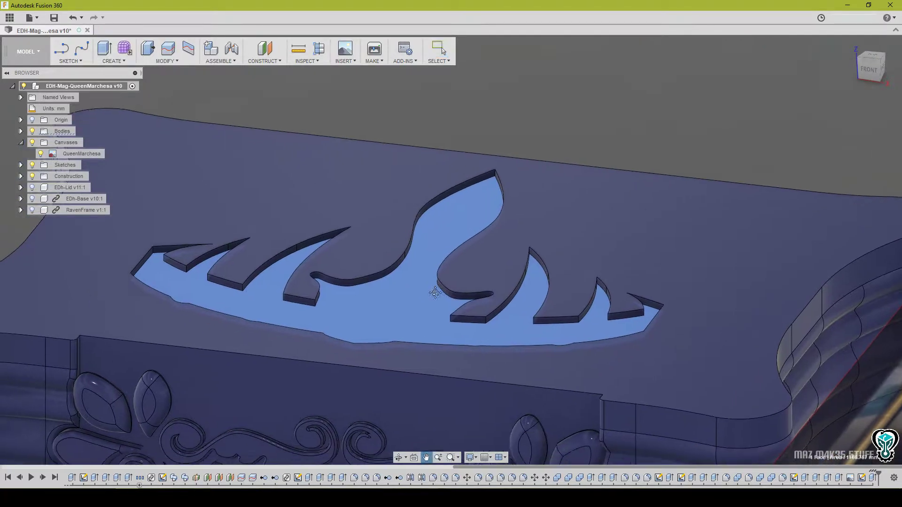
middle_click_drag(442, 330, 499, 310, "shift")
Create a sketch on the lid's top face and offset the crown recess outline by -0.4 mm with chain selection.
left_click(559, 278)
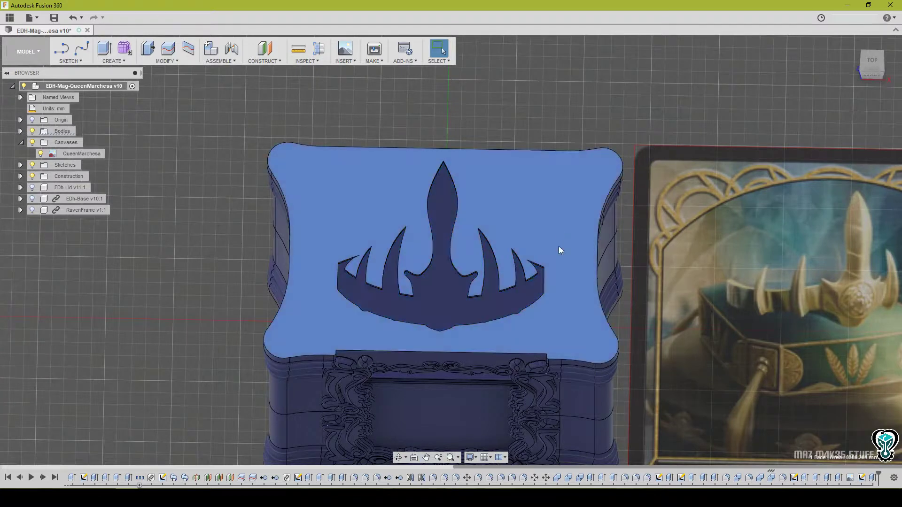
right_click(557, 227)
left_click(542, 276)
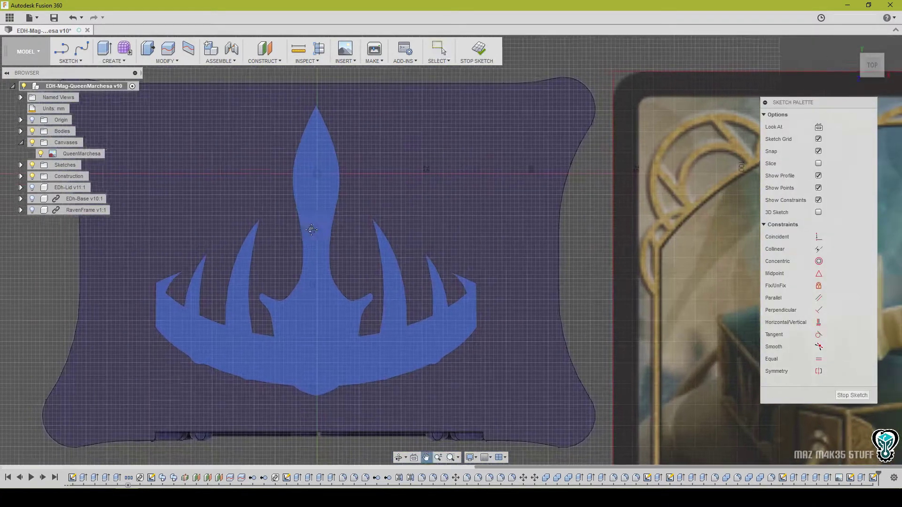
key("o")
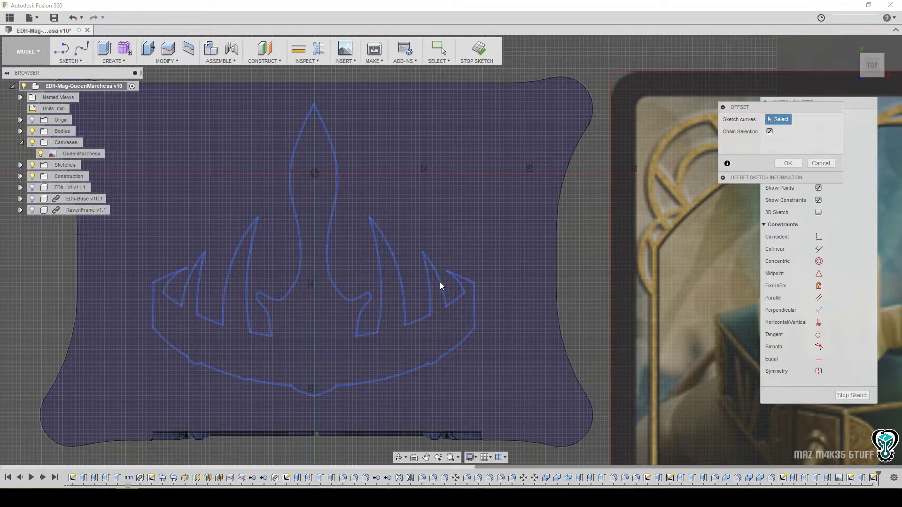
left_click(440, 282)
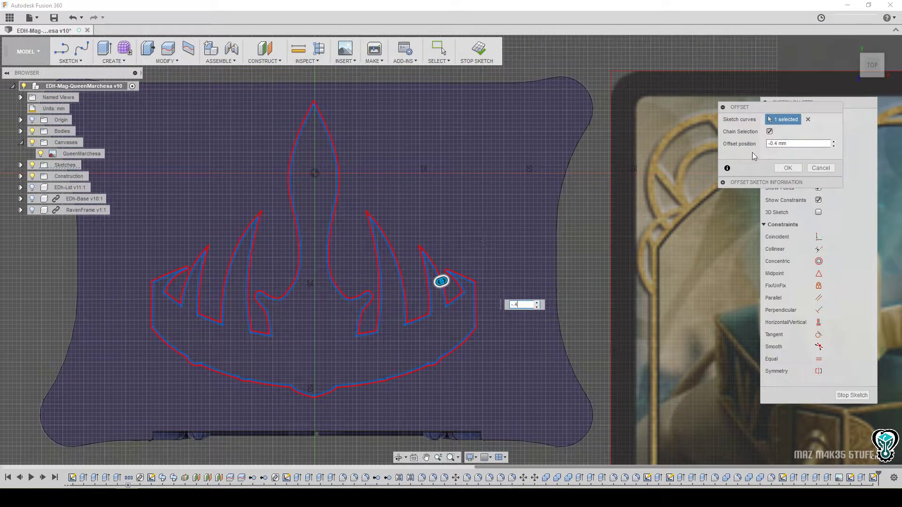
left_click(794, 168)
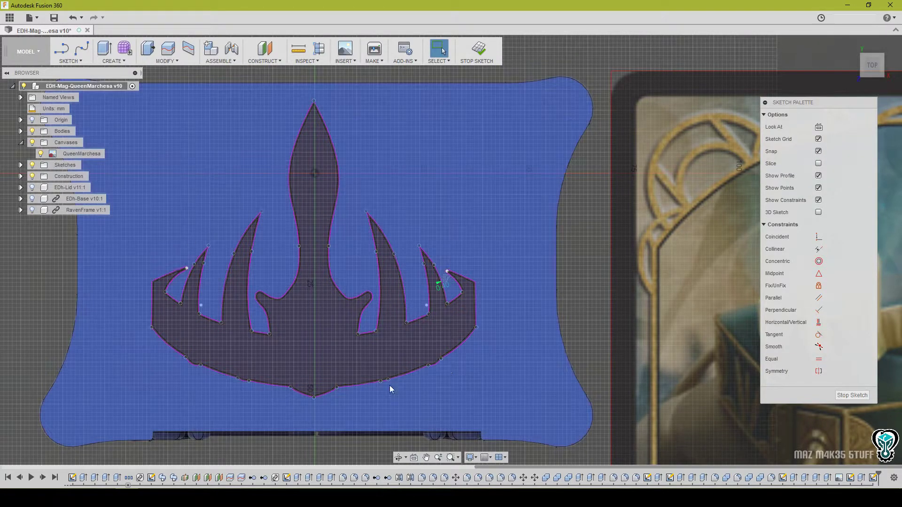
Extrude the thin band between the crown outline and its offset by -1 mm to widen the recess.
scroll(225, 329, "up", 5)
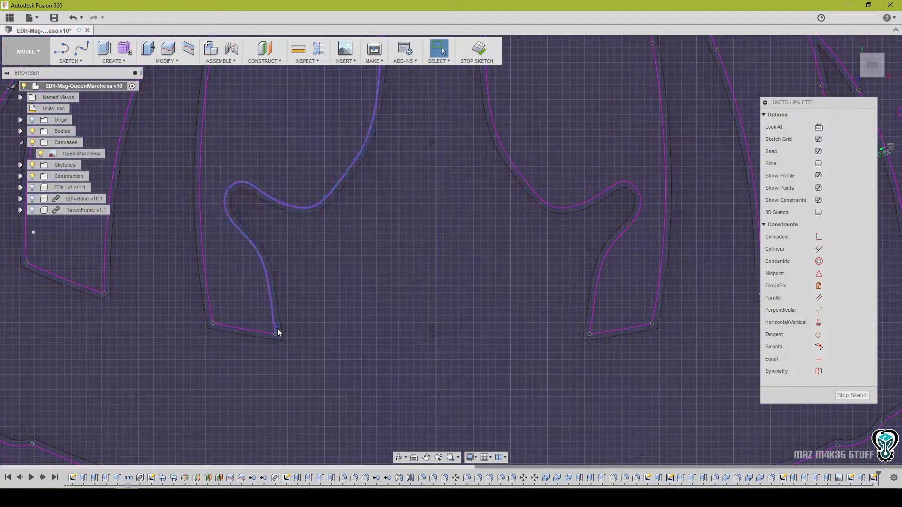
left_click(276, 320)
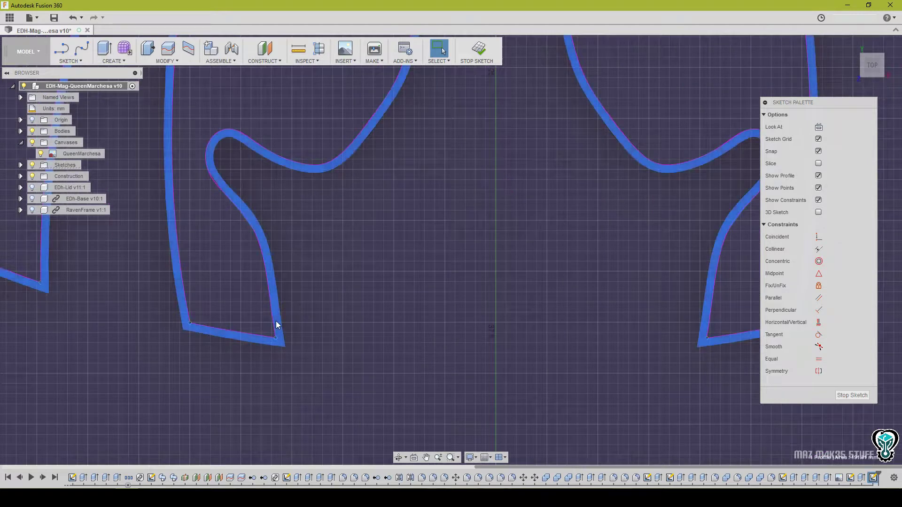
key("e")
scroll(329, 355, "down", 5)
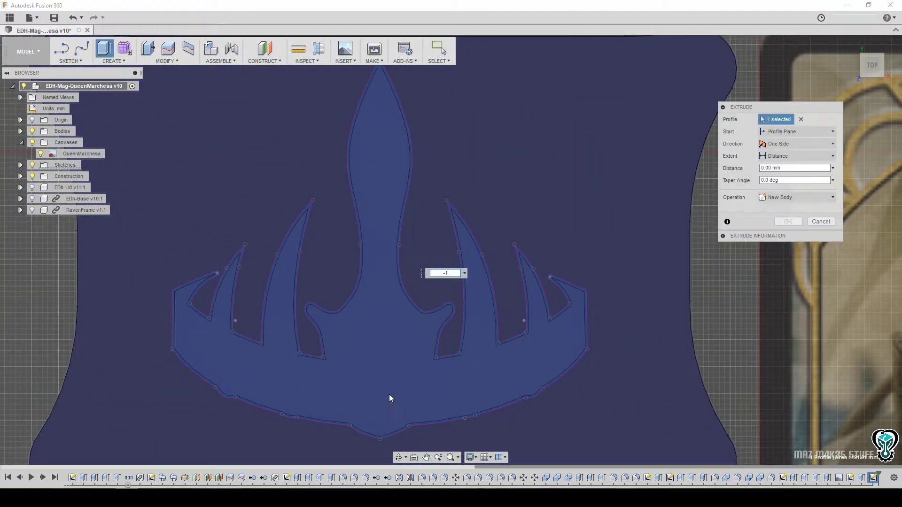
type("-1")
left_click(791, 236)
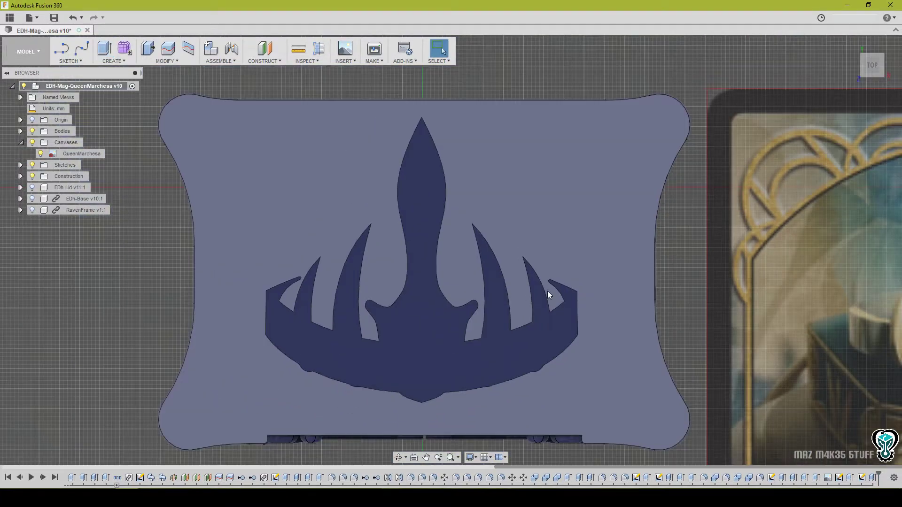
Inspect the widened recess and make the crown drawing Sketch13 visible on the lid.
middle_click_drag(548, 291, 610, 263, "shift")
middle_click_drag(263, 301, 463, 340, "shift")
middle_click_drag(463, 341, 610, 341)
scroll(382, 376, "up", 4)
scroll(382, 375, "up", 2)
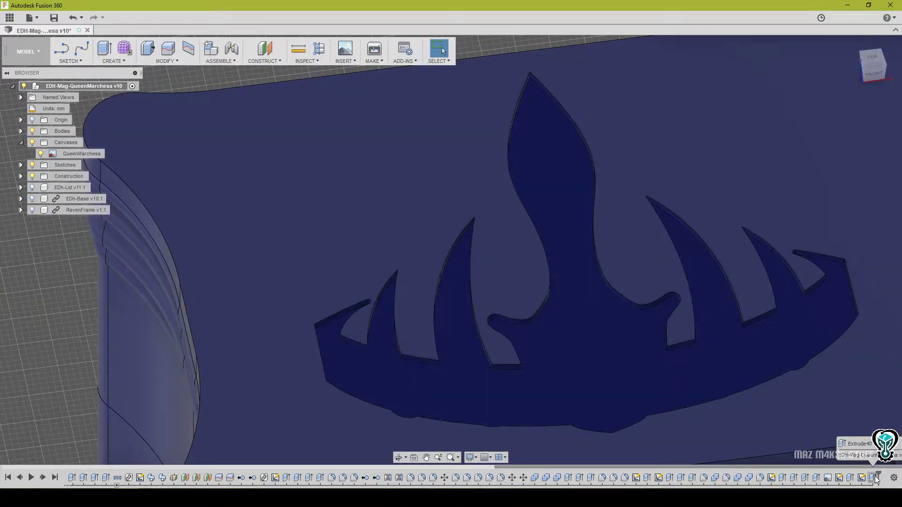
scroll(402, 269, "down", 5)
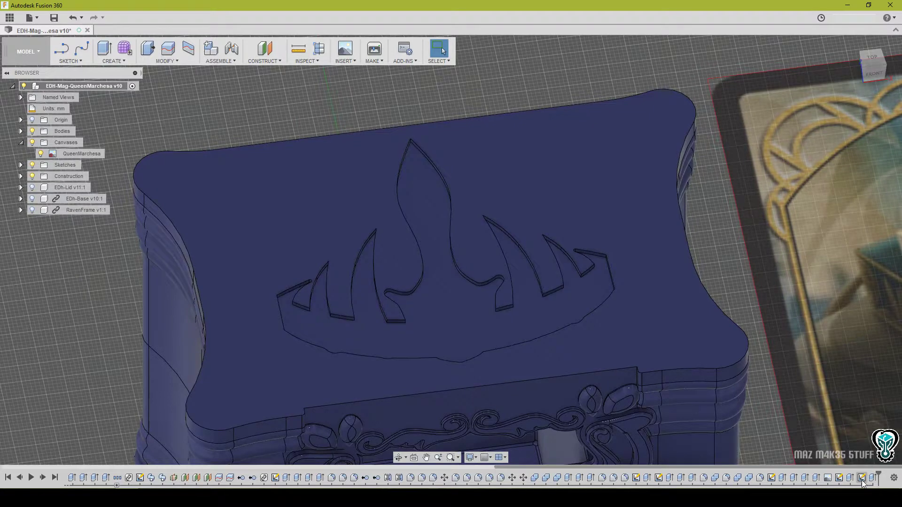
left_click(21, 165)
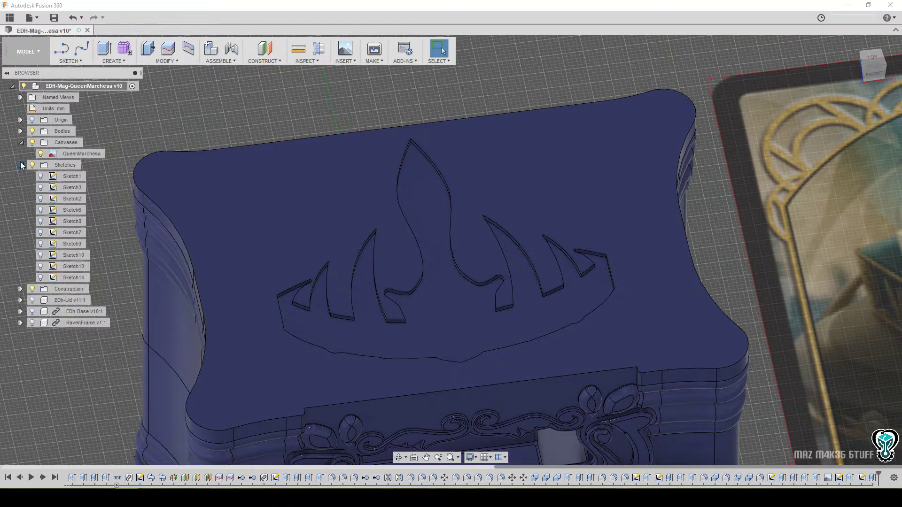
left_click(41, 277)
left_click(41, 266)
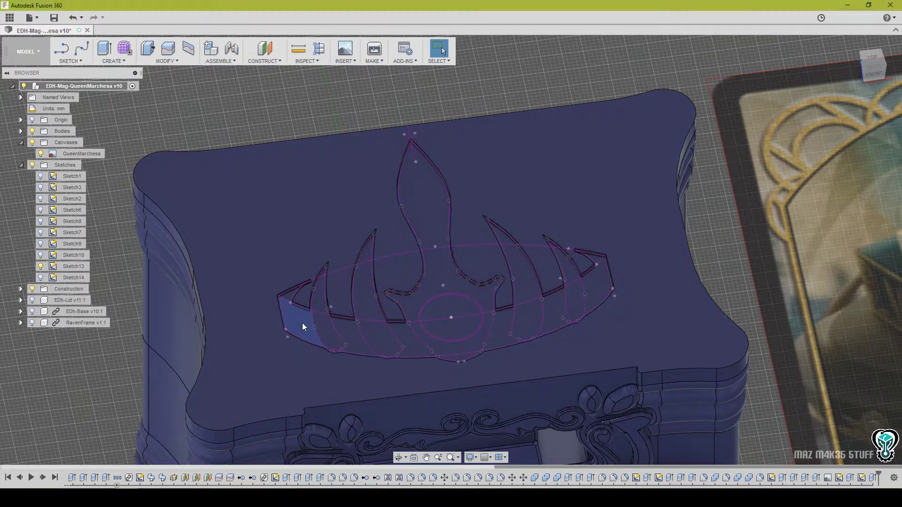
Start extruding the crown sketch and select the profiles of its left band and left spikes.
left_click(303, 323)
left_click(314, 322, "shift")
key("e")
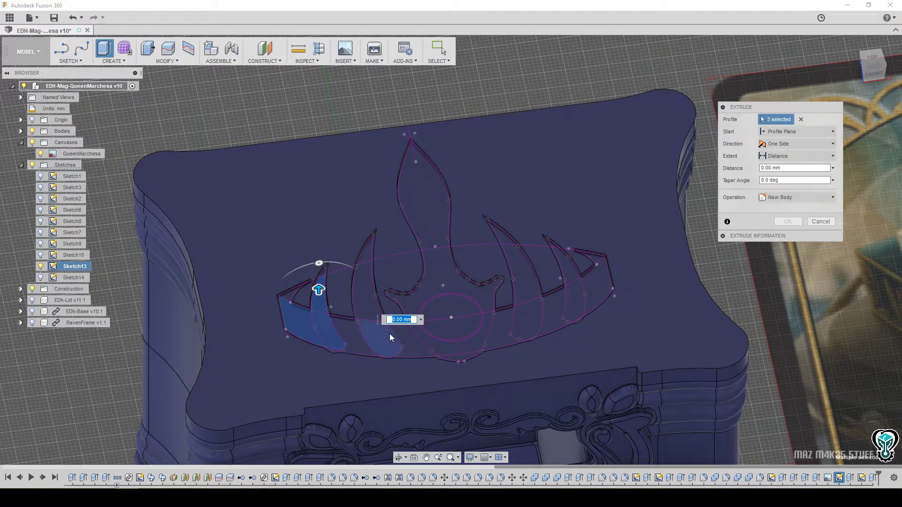
middle_click_drag(390, 335, 381, 352, "shift")
left_click(557, 264)
middle_click_drag(556, 264, 536, 291, "shift")
middle_click_drag(307, 232, 375, 314, "shift")
scroll(332, 312, "up", 6)
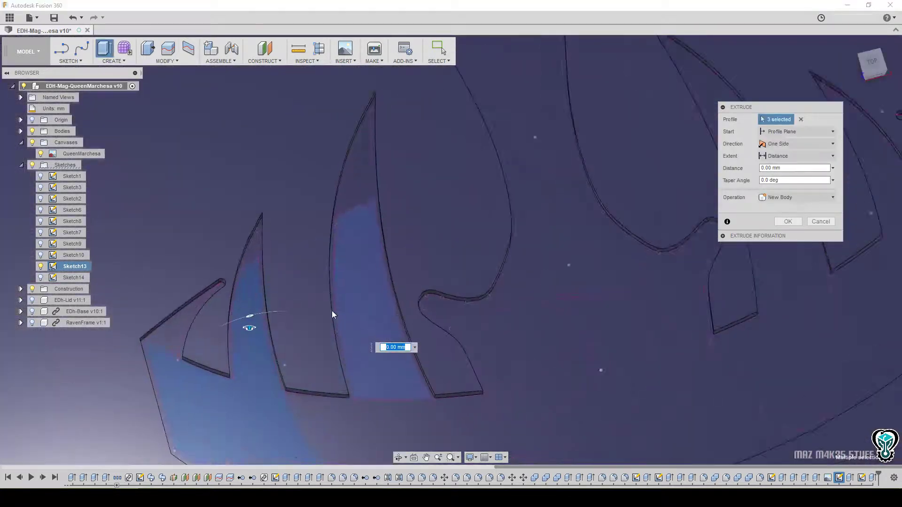
left_click(181, 178)
left_click(291, 376)
left_click(345, 360)
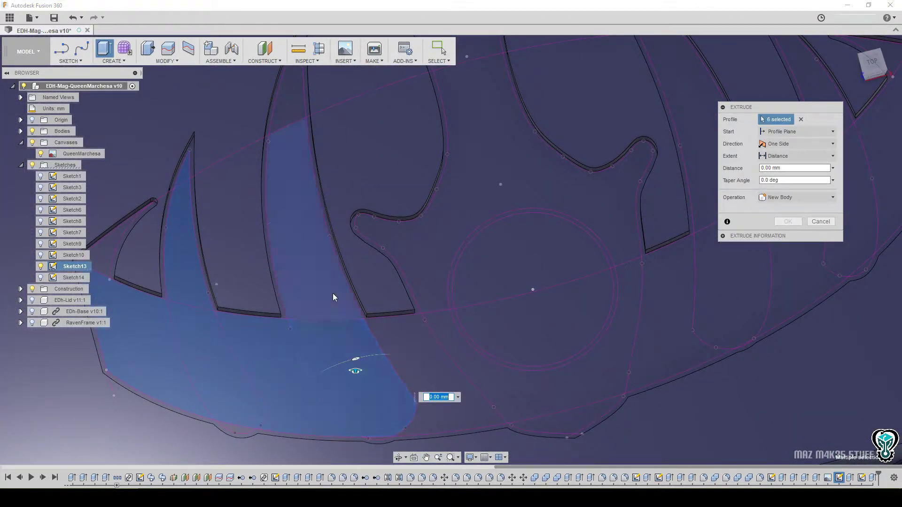
Add the central sword base, the inner circle, the lower point and the adjoining band profiles to the extrusion.
left_click(331, 292)
left_click(440, 236)
left_click(500, 249)
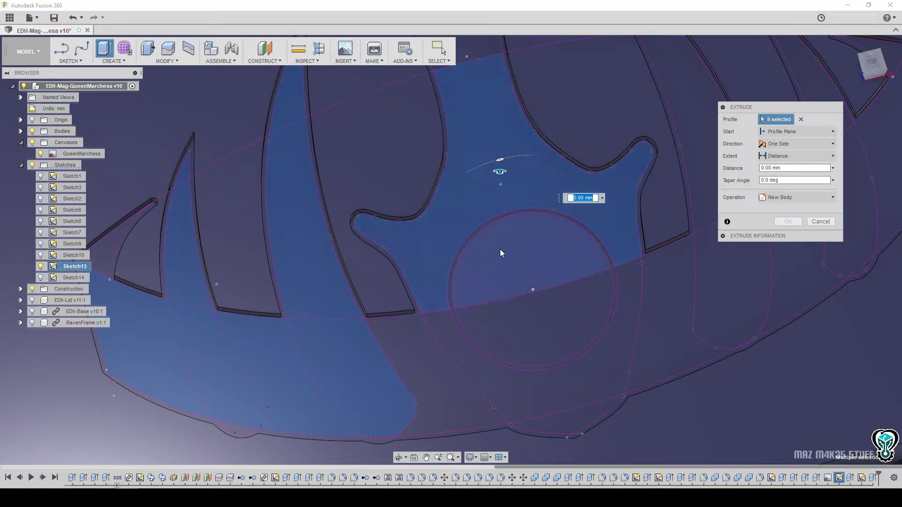
left_click(531, 330)
left_click(529, 384)
left_click(580, 421)
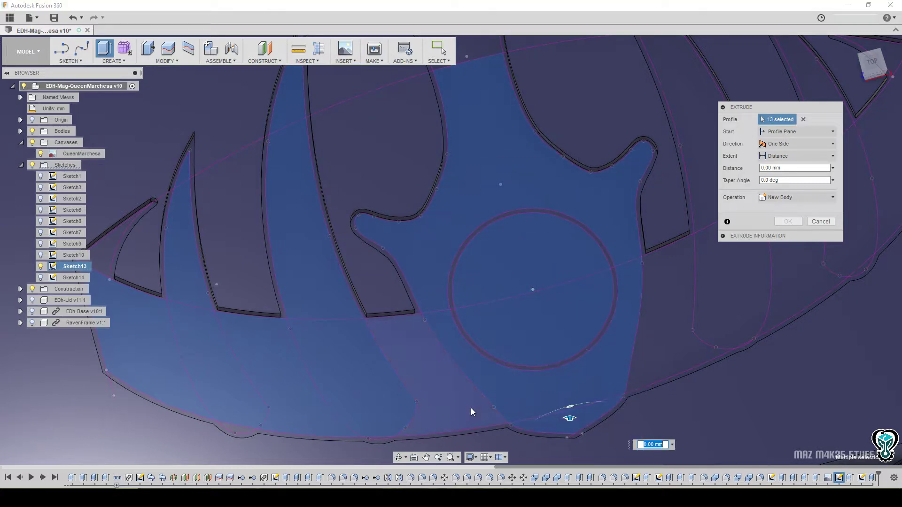
left_click(470, 408)
Add the small bump profiles on the crown's lower left edge and the left end tip to the extrusion.
middle_click_drag(333, 433, 464, 345)
scroll(464, 345, "up", 3)
scroll(494, 350, "up", 2)
left_click(561, 360)
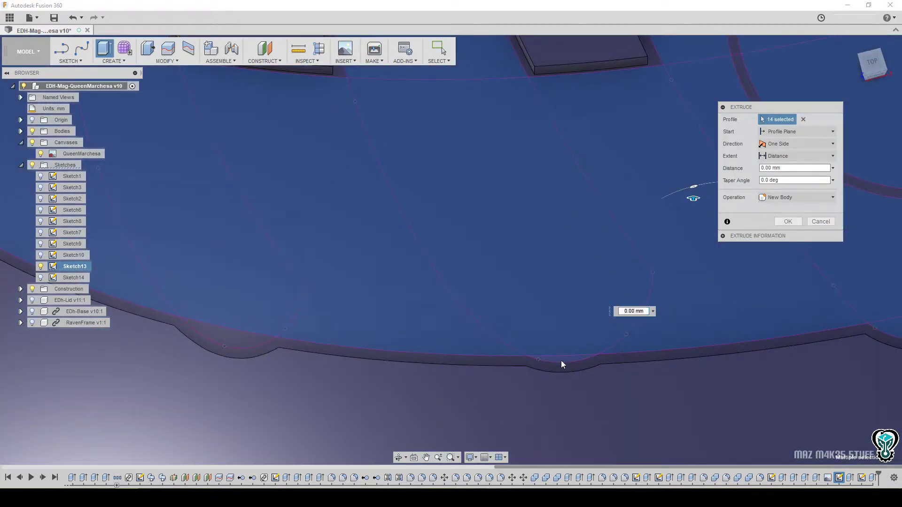
left_click(237, 339)
scroll(258, 331, "down", 2)
scroll(258, 331, "down", 3)
middle_click_drag(206, 192, 326, 301)
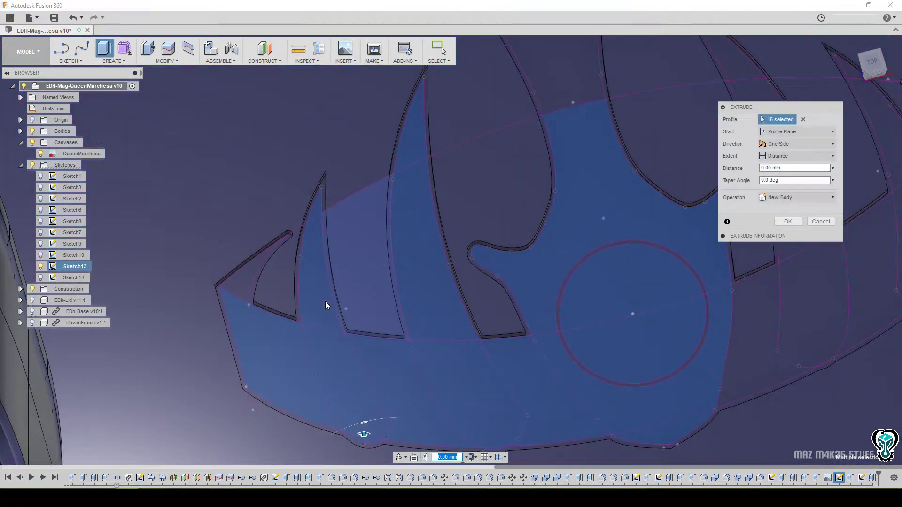
left_click(233, 280)
Add the sword blade, the right spikes with their tips and the right band profiles to the extrusion.
middle_click_drag(588, 279, 382, 433)
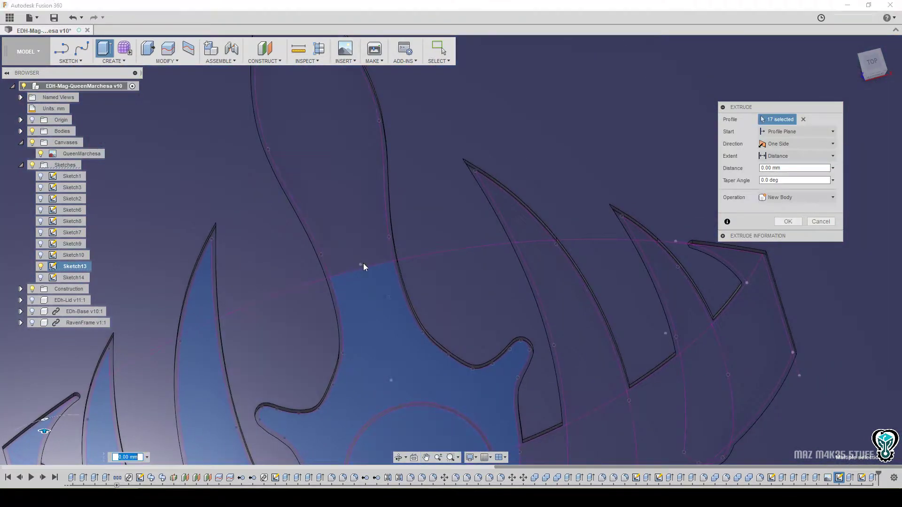
left_click(534, 224)
left_click(601, 439)
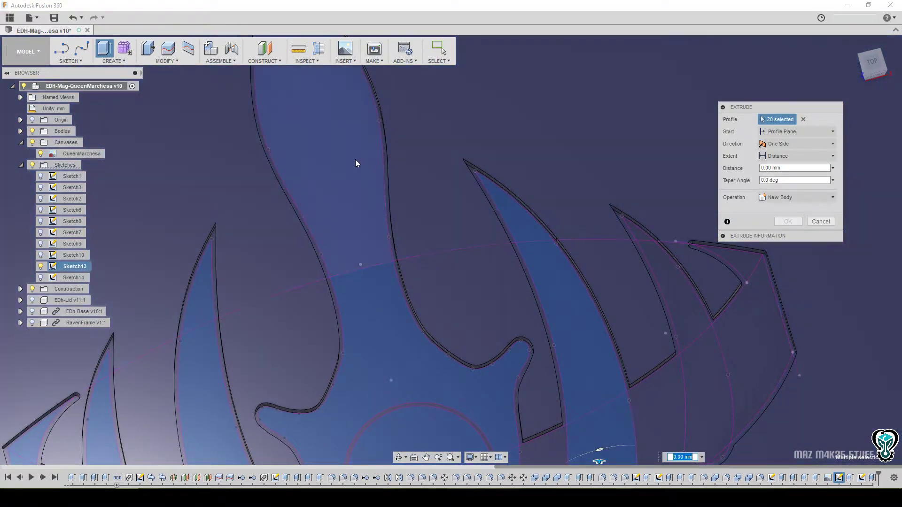
left_click(355, 160)
left_click(635, 418)
left_click(674, 388)
left_click(678, 340)
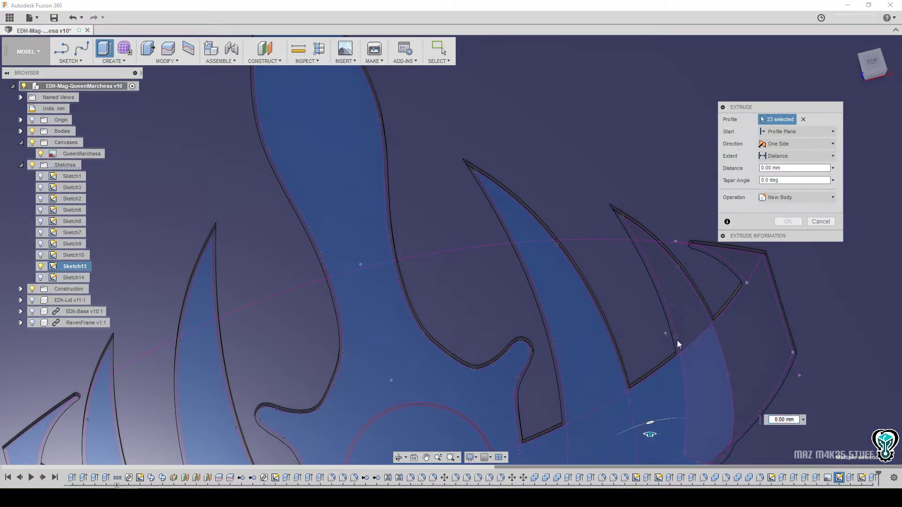
left_click(745, 324)
left_click(748, 254)
left_click(744, 259)
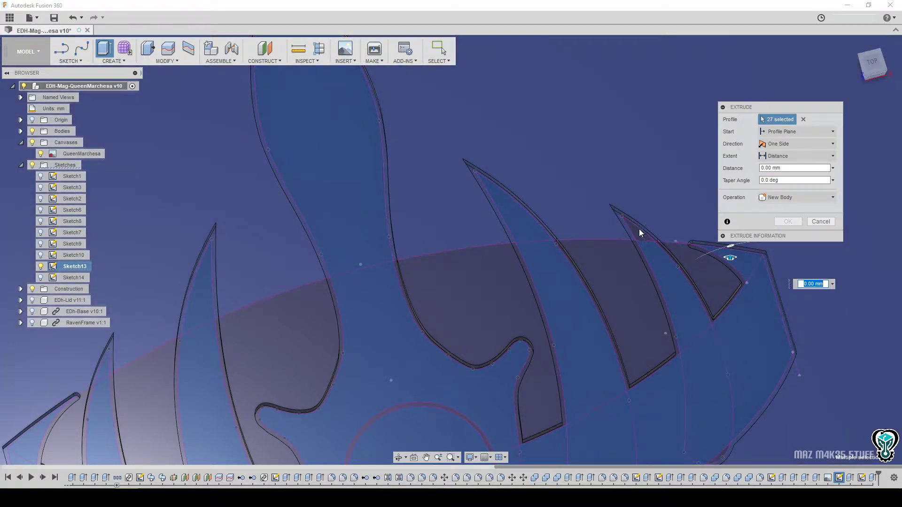
left_click(639, 230)
Add the two small bump profiles along the crown's lower right edge to the extrusion.
middle_click_drag(565, 416, 434, 247)
scroll(568, 286, "up", 3)
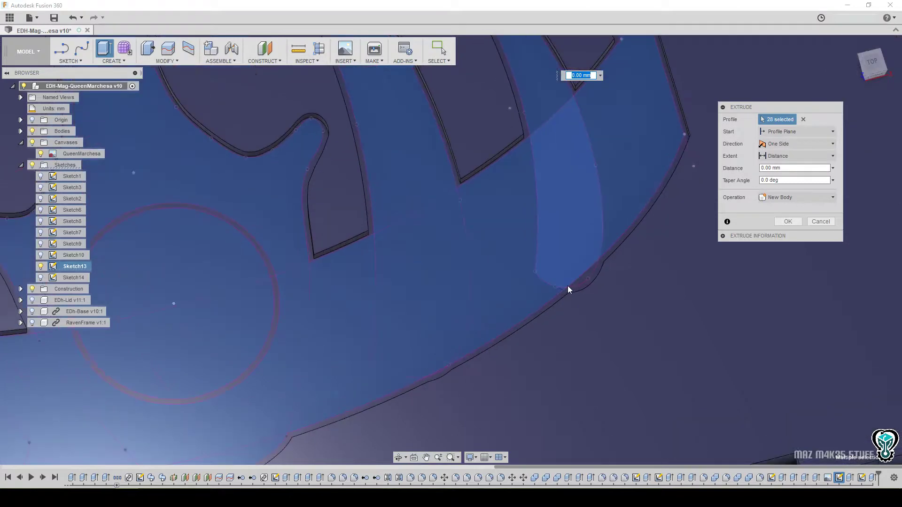
left_click(588, 272)
scroll(418, 422, "up", 5)
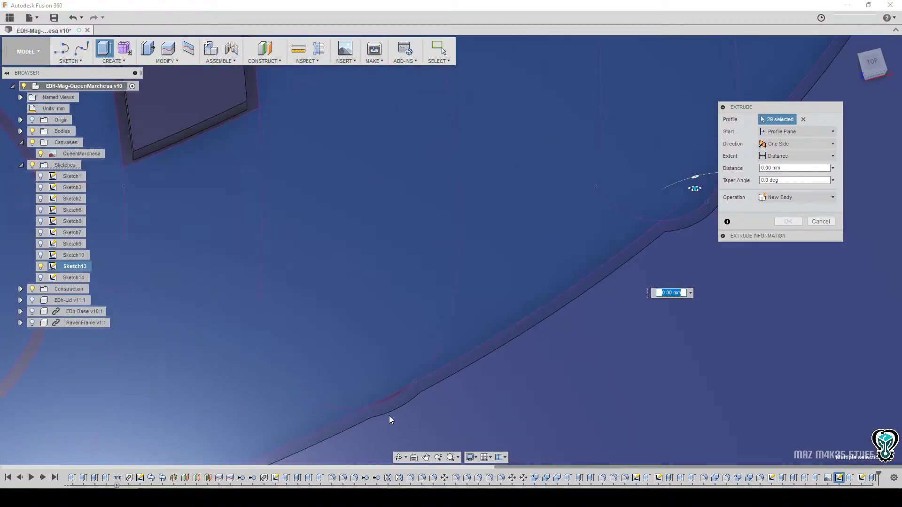
left_click(395, 391)
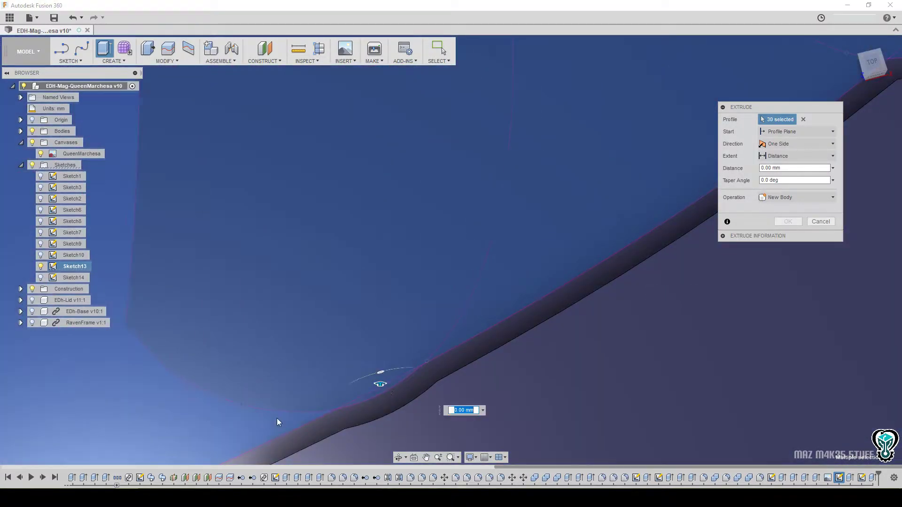
Add both halves of the thin ring around the central circle to the extrusion's profile selection.
scroll(328, 421, "down", 5)
scroll(344, 421, "down", 4)
middle_click_drag(204, 379, 431, 213)
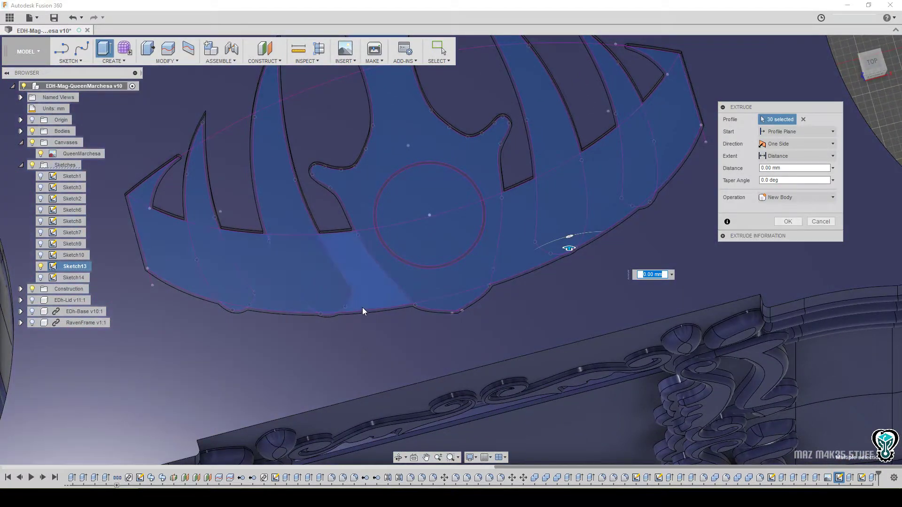
scroll(440, 141, "up", 8)
scroll(382, 210, "up", 2)
left_click(367, 224)
scroll(504, 267, "down", 6)
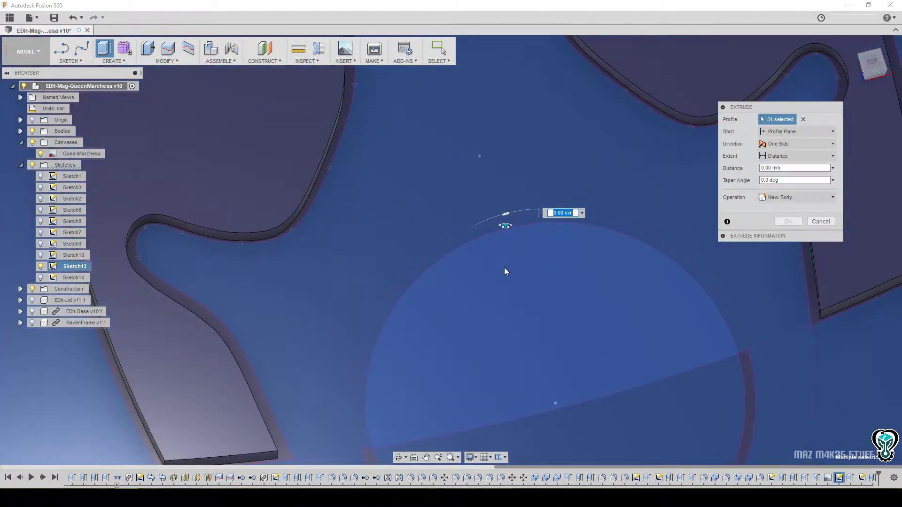
scroll(475, 340, "up", 2)
scroll(605, 365, "down", 10)
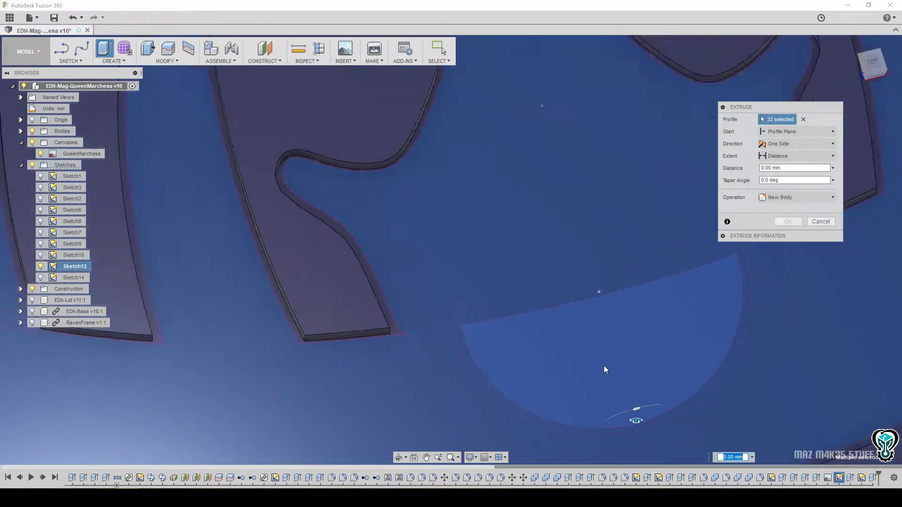
scroll(554, 281, "up", 3)
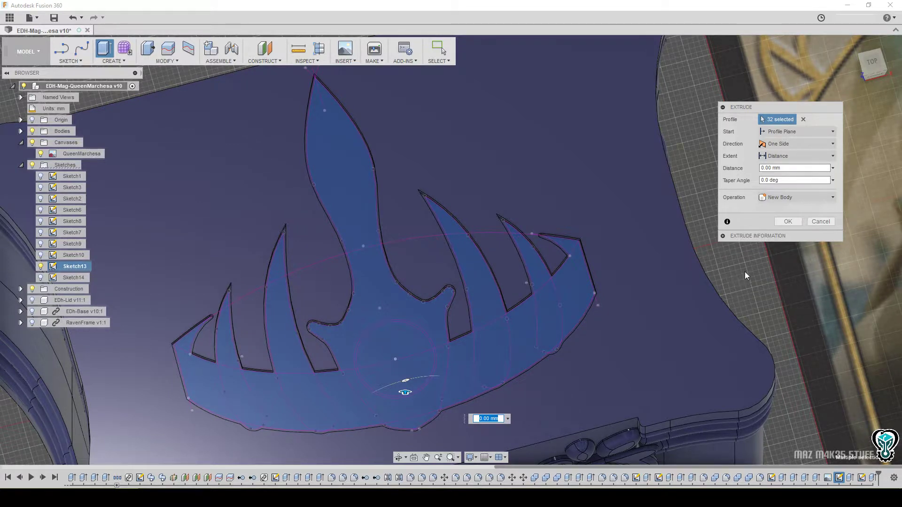
Extrude the selected crown profiles 1 mm as a new body.
type("1")
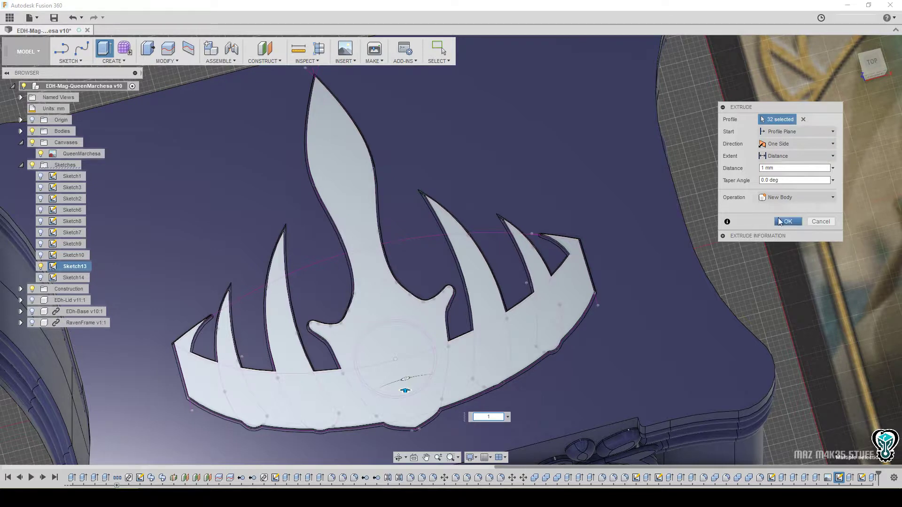
left_click(787, 222)
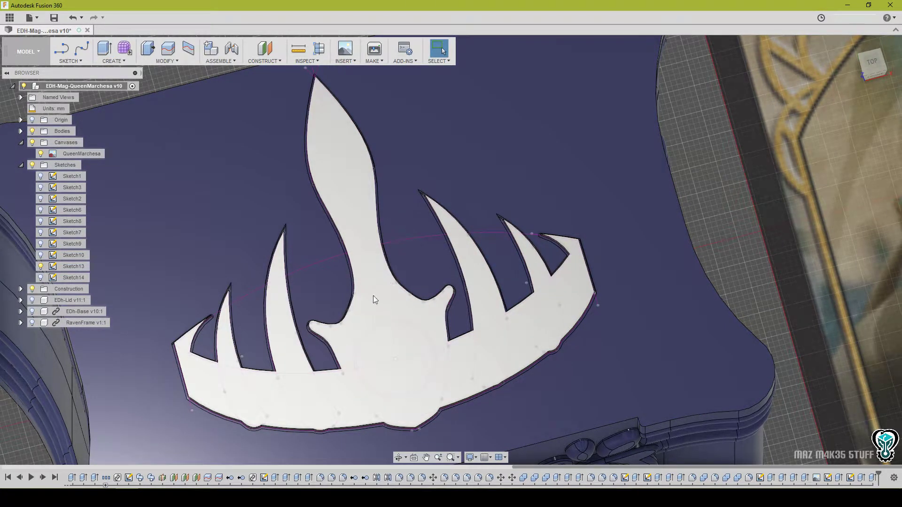
left_click(373, 296)
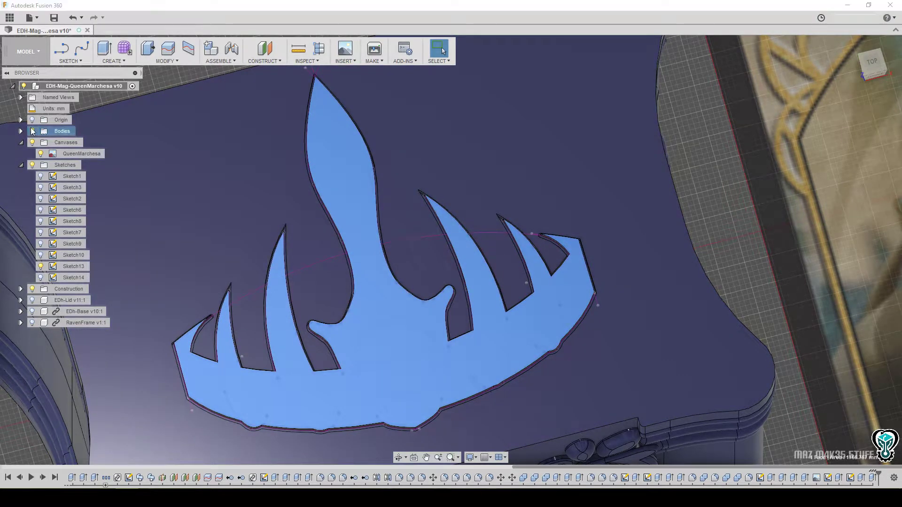
Hide the bodies and start an extrusion from the sword's blade, hilt and lower profiles in the crown sketch.
left_click(32, 131)
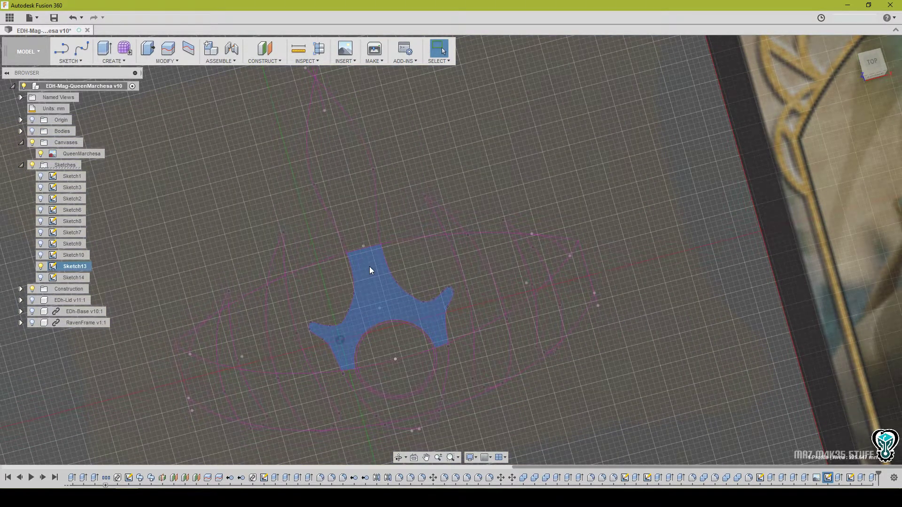
key("e")
left_click(356, 231)
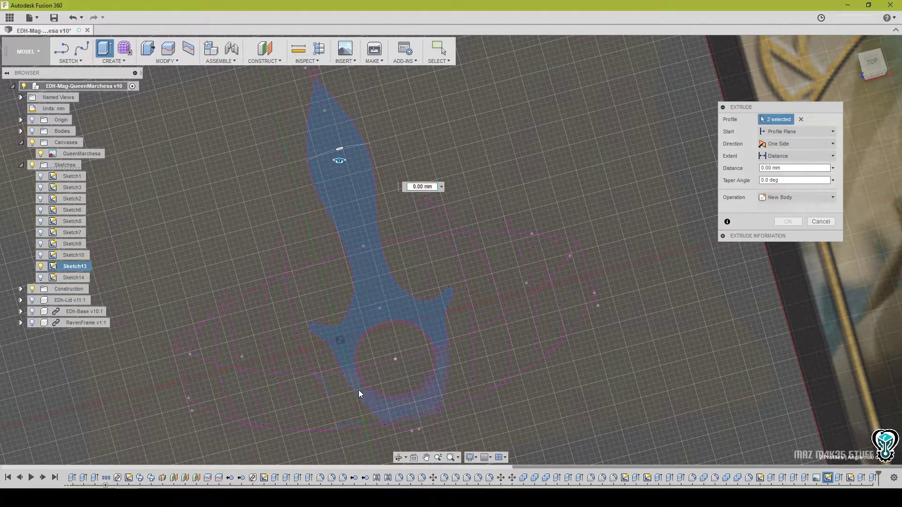
left_click(410, 388)
Add the upper half of the central circle and its thin ring to the sword extrusion's profiles.
scroll(407, 370, "up", 8)
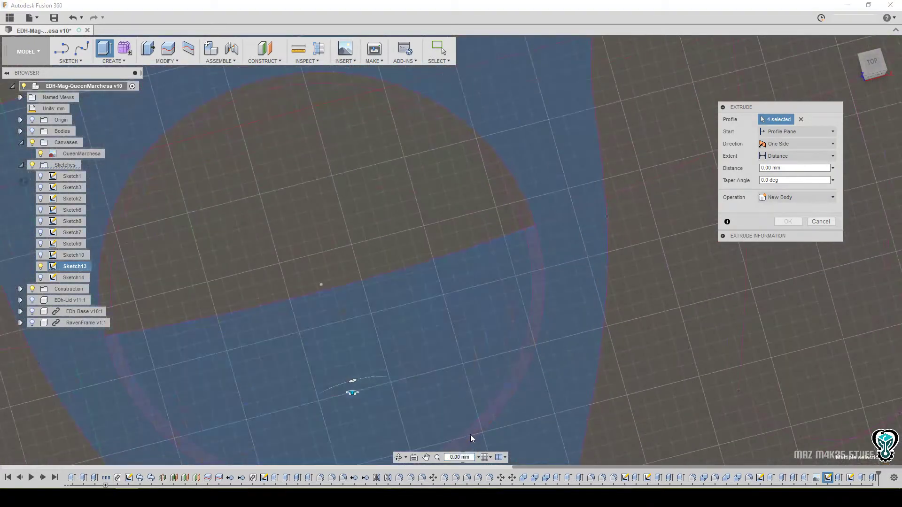
left_click(449, 243)
left_click(522, 217)
scroll(360, 320, "down", 7)
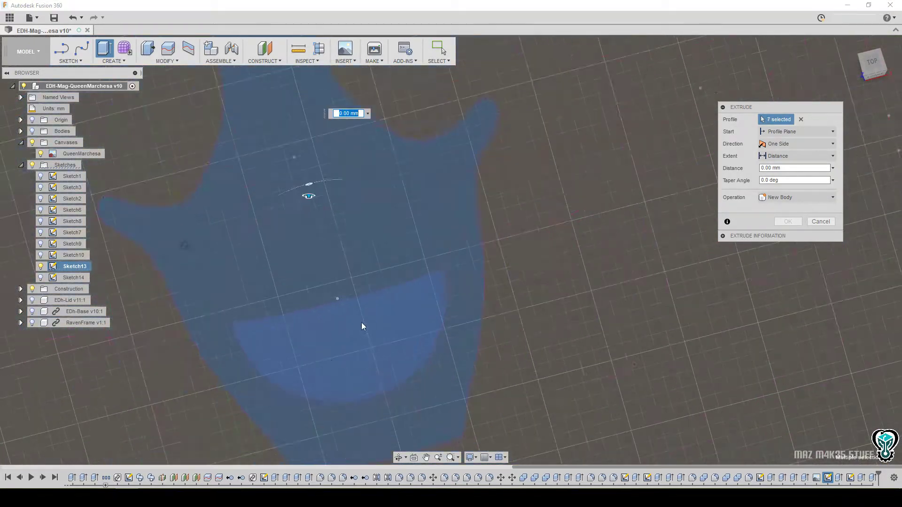
Add the small bump profile at the sword's lower end to the extrusion and check the blade tip for missing profiles.
scroll(385, 390, "up", 3)
left_click(427, 384)
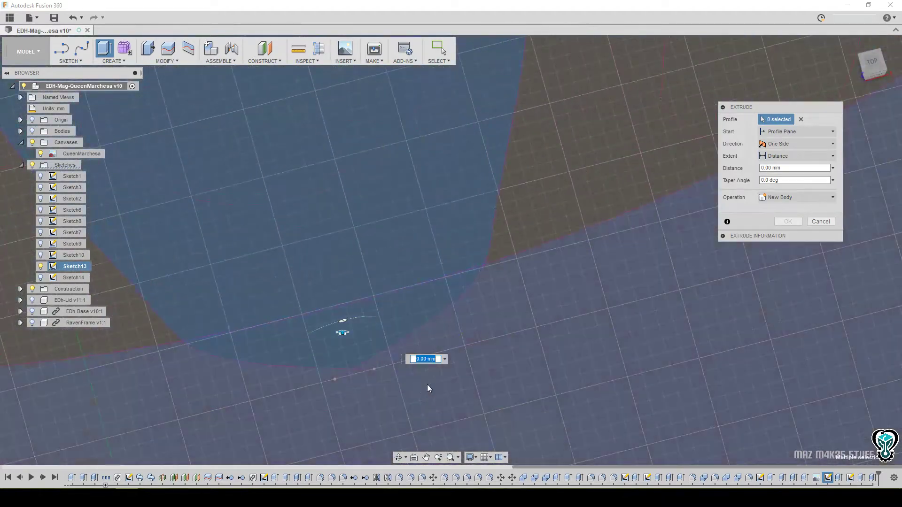
scroll(438, 381, "down", 6)
scroll(470, 296, "down", 2)
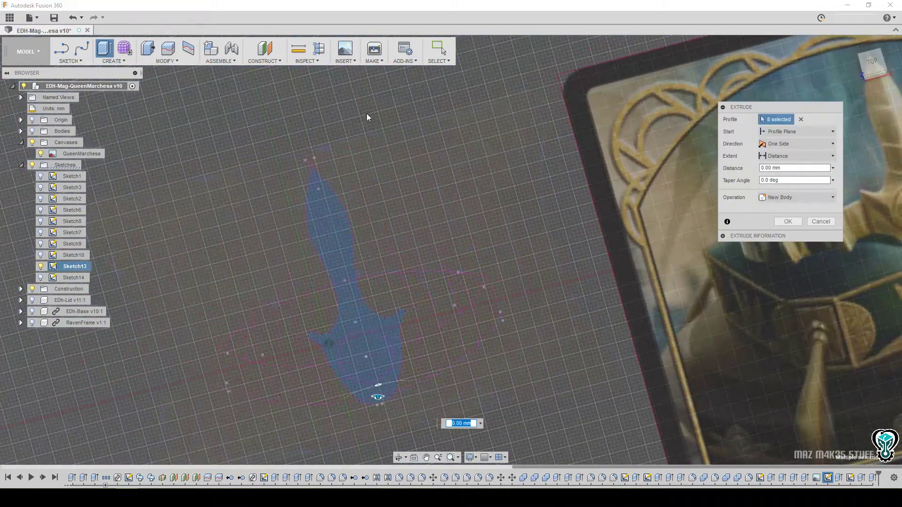
scroll(312, 161, "up", 8)
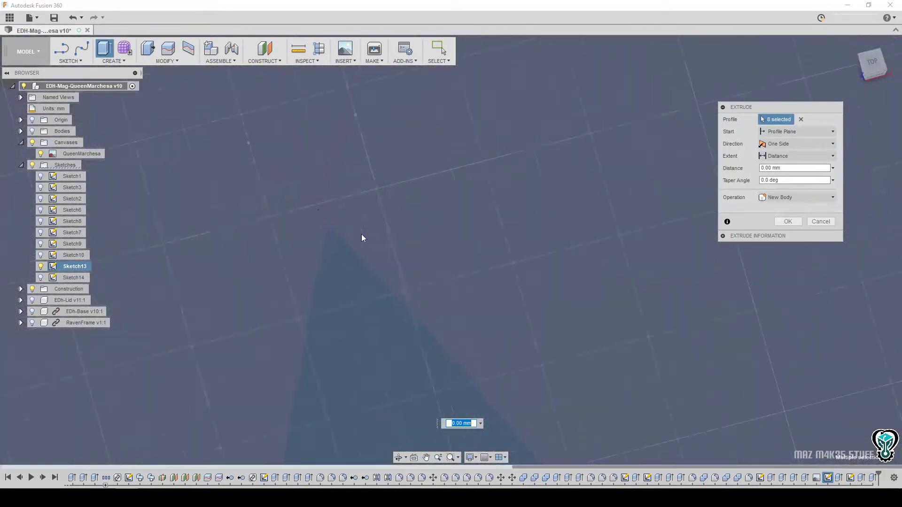
scroll(329, 244, "down", 5)
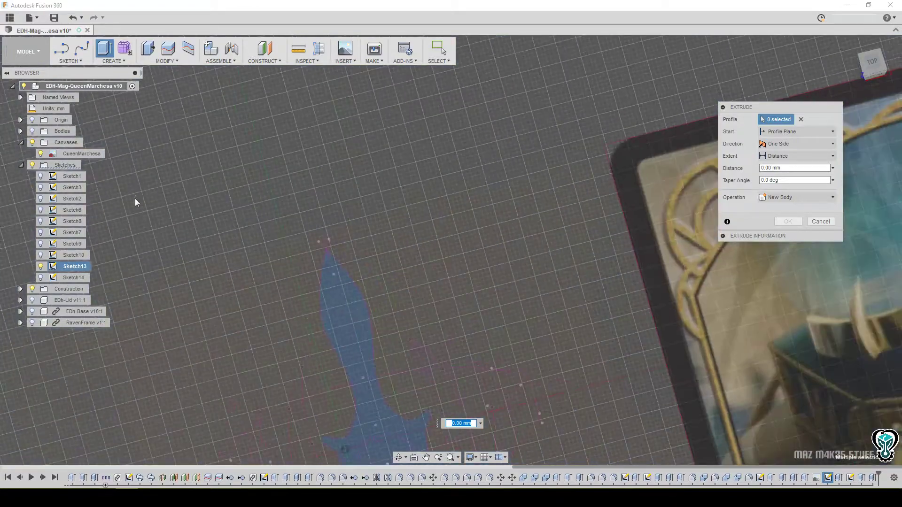
Show the bodies again and make the sword extrusion start from the crown inlay's top face.
left_click(32, 131)
middle_click_drag(497, 349, 432, 371, "shift")
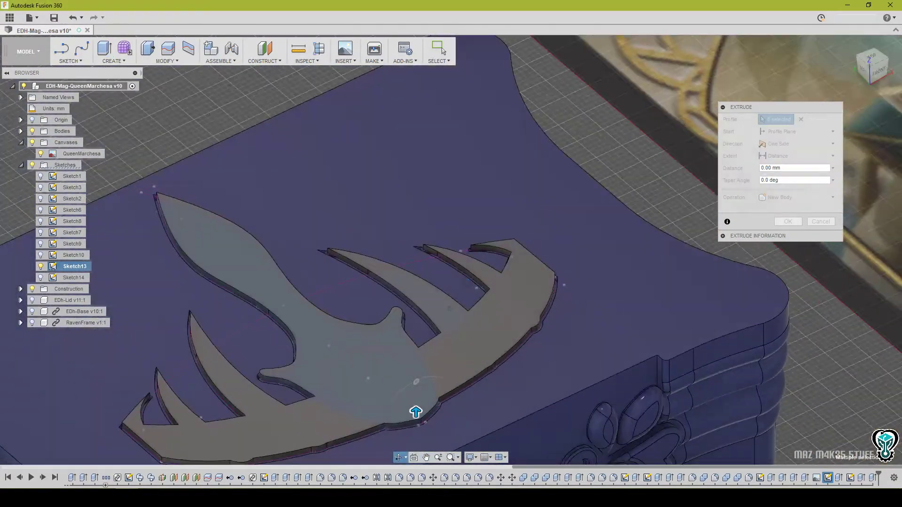
left_click(807, 133)
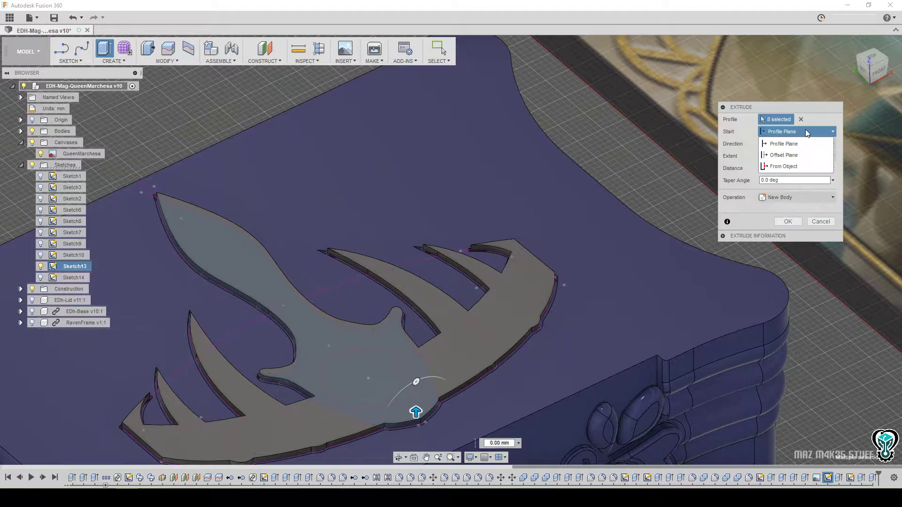
left_click(791, 167)
left_click(374, 351)
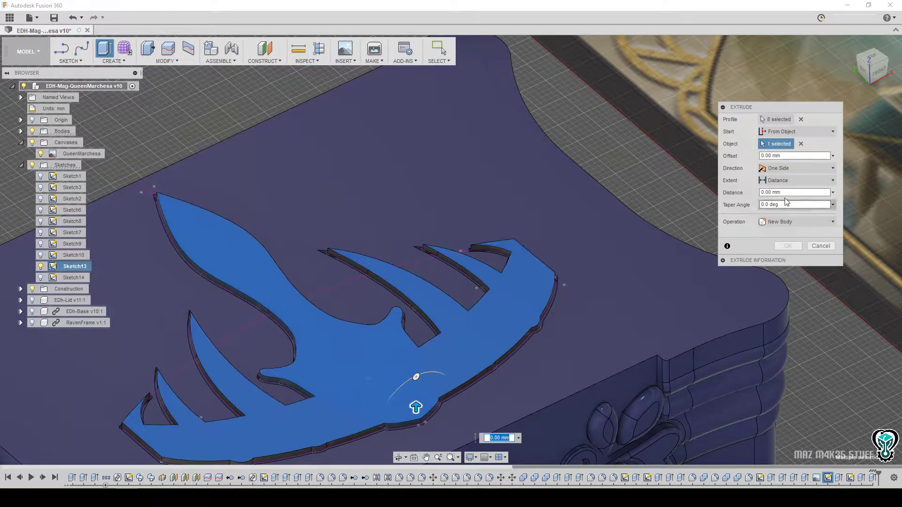
left_click(763, 121)
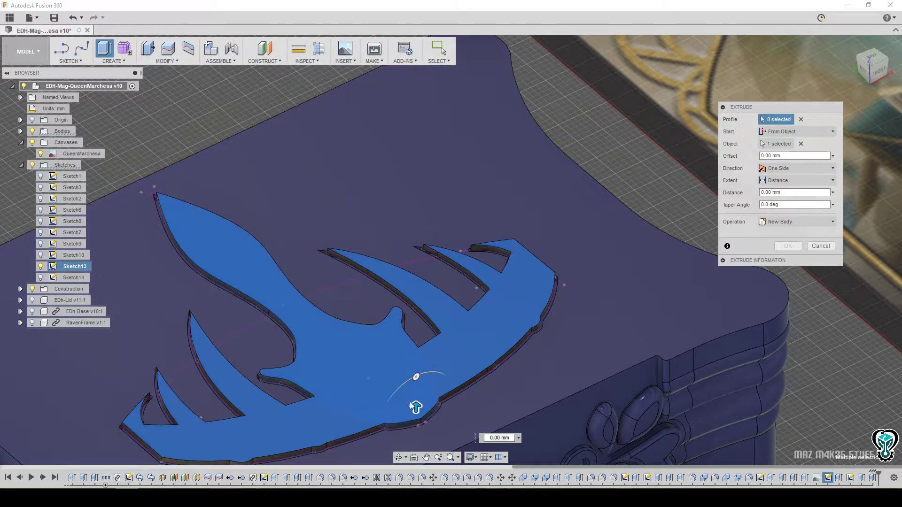
Pull the sword extrusion up 2 mm and give it a taper angle of -15 degrees.
left_click_drag(416, 404, 414, 394)
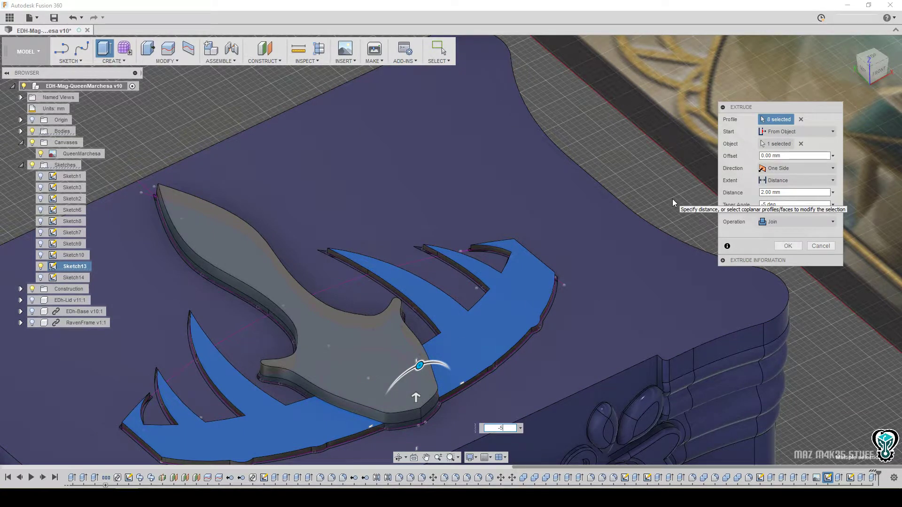
key("Left")
type("1")
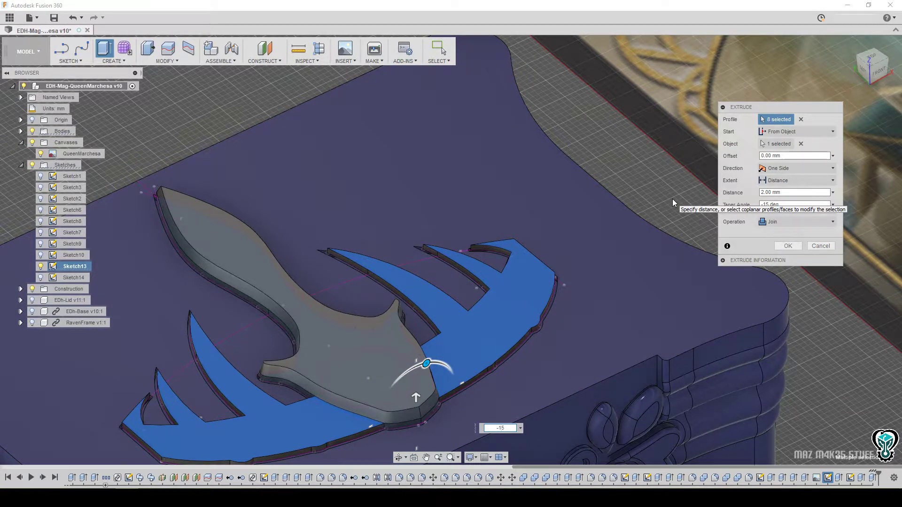
Try taper angles of 15, -25 and -20 degrees on the sword extrusion.
key("Left")
key("BackSpace")
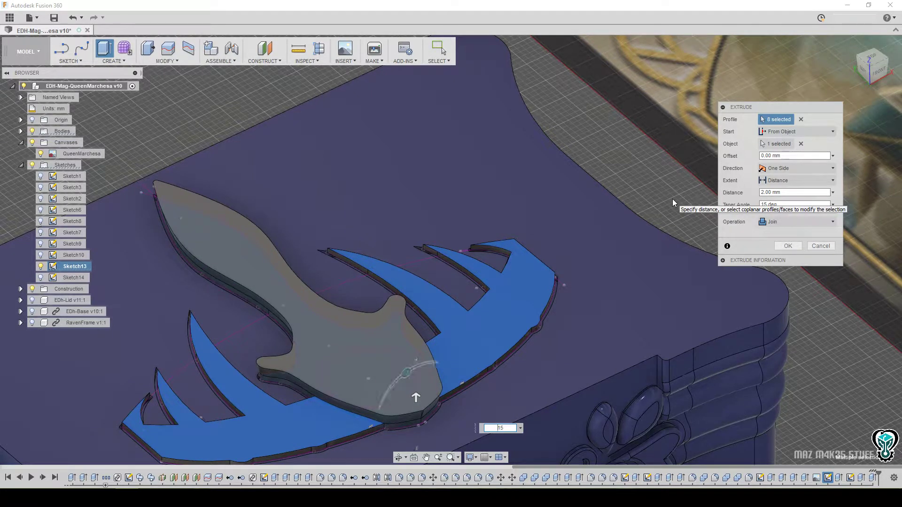
key("shift+Right")
key("shift+Right")
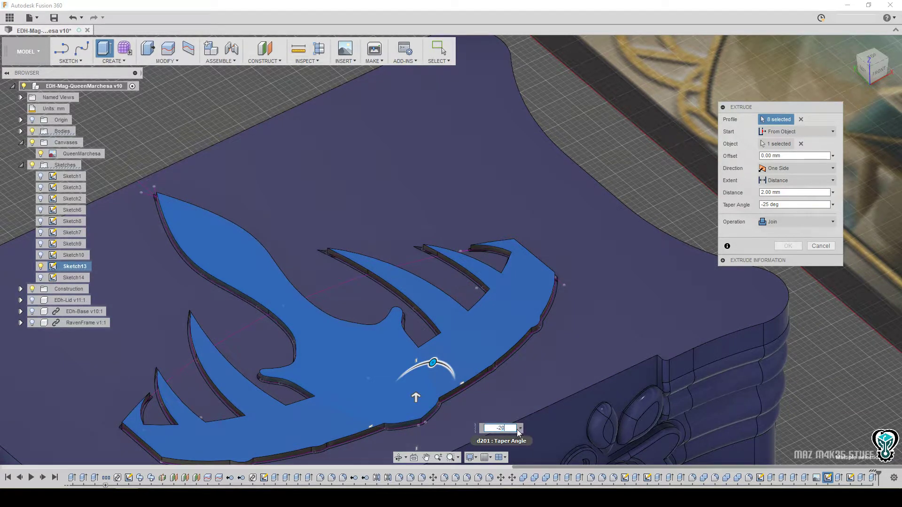
key("Return")
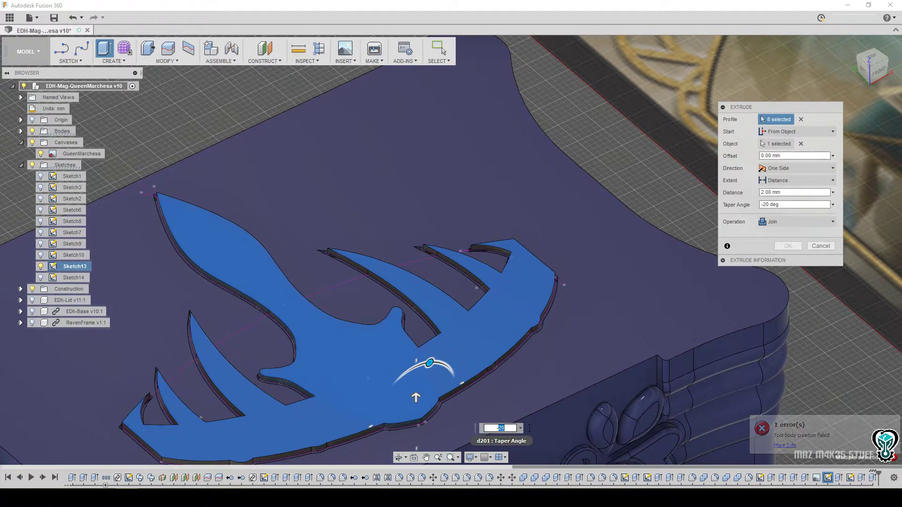
Set the sword extrusion's taper angle to -15 degrees.
type("-15")
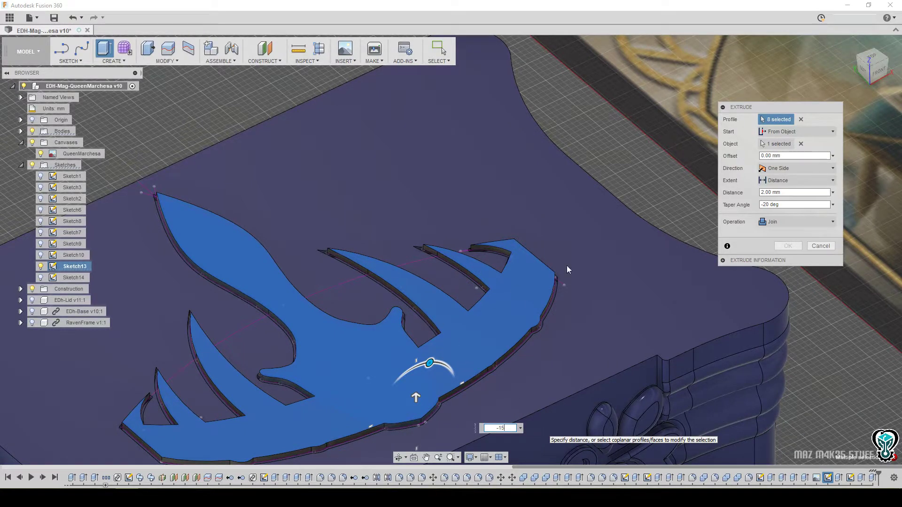
key("Return")
middle_click_drag(456, 290, 489, 282)
middle_click_drag(587, 303, 665, 308, "shift")
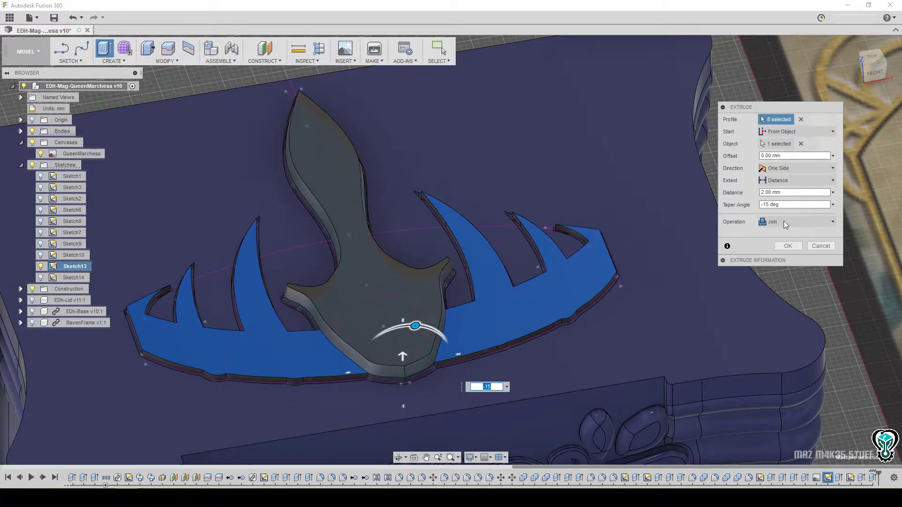
Set the extrusion distance to 2 mm and join the tapered sword to the crown inlay.
mouse_move(409, 326)
middle_mouse_down("shift")
mouse_move(435, 261)
mouse_move(420, 284)
mouse_move(425, 328)
middle_mouse_up("shift")
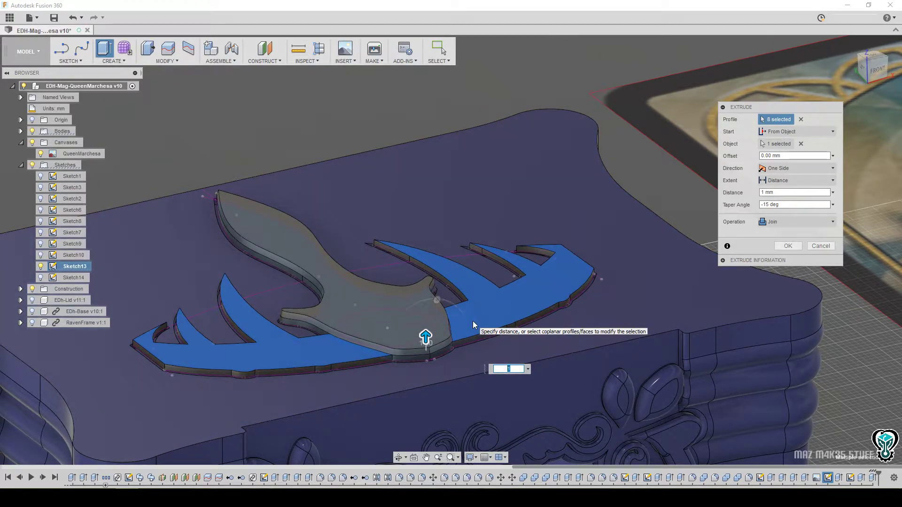
key("BackSpace")
type("2")
left_click(788, 245)
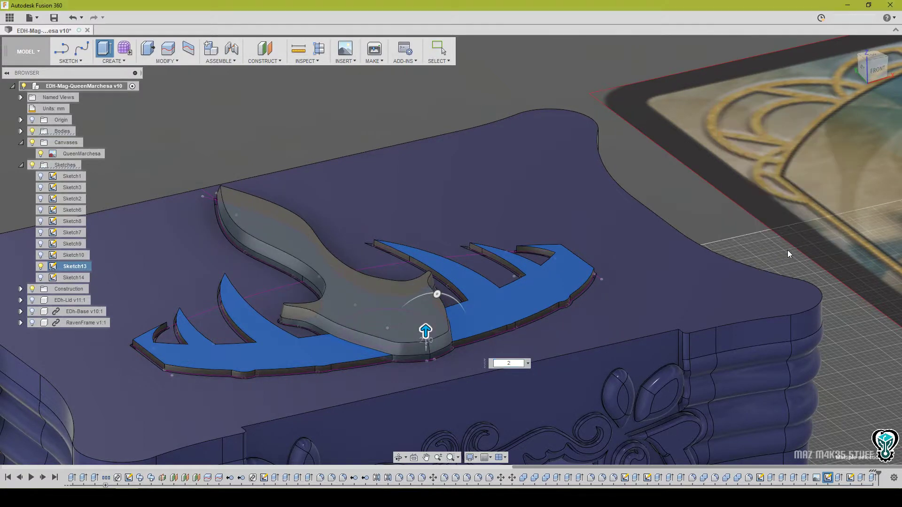
Hide the bodies and start an extrusion from the profiles of the long inner spike on the crown's right side.
left_click(32, 131)
left_click(468, 283)
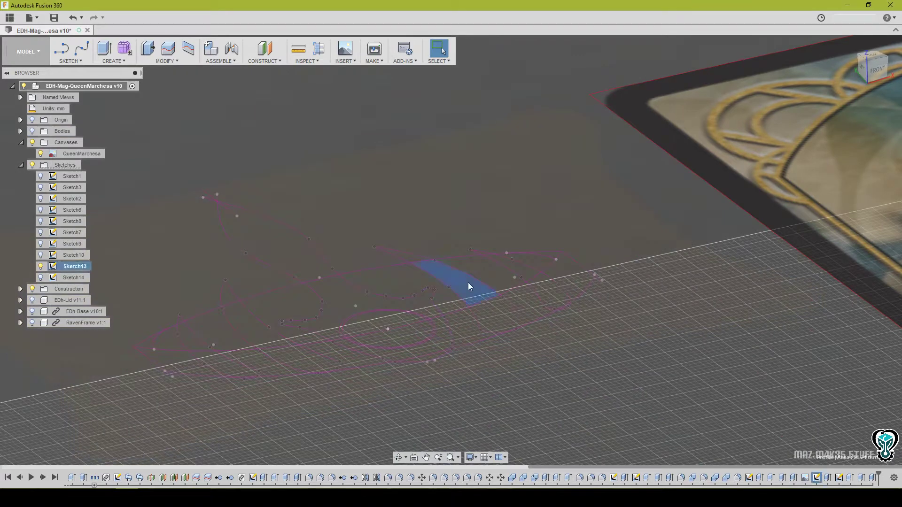
key("e")
scroll(402, 244, "up", 5)
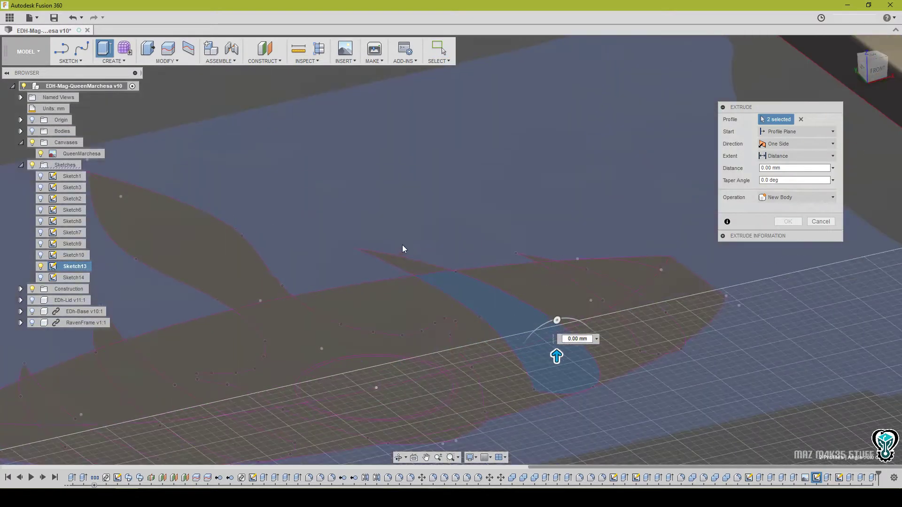
left_click(424, 274)
Add the tip, middle and lower profiles of the second right spike to the extrusion.
middle_click_drag(522, 287, 317, 244)
left_click(372, 220)
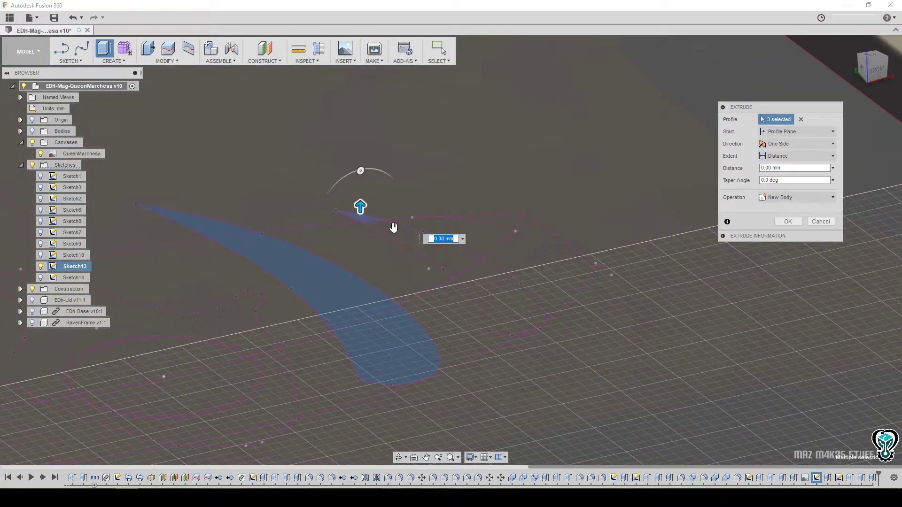
left_click(448, 265)
left_click(529, 303)
Add the small edge profiles at the lower ends of both right spikes to the extrusion.
middle_click_drag(500, 353, 498, 288)
scroll(535, 263, "up", 5)
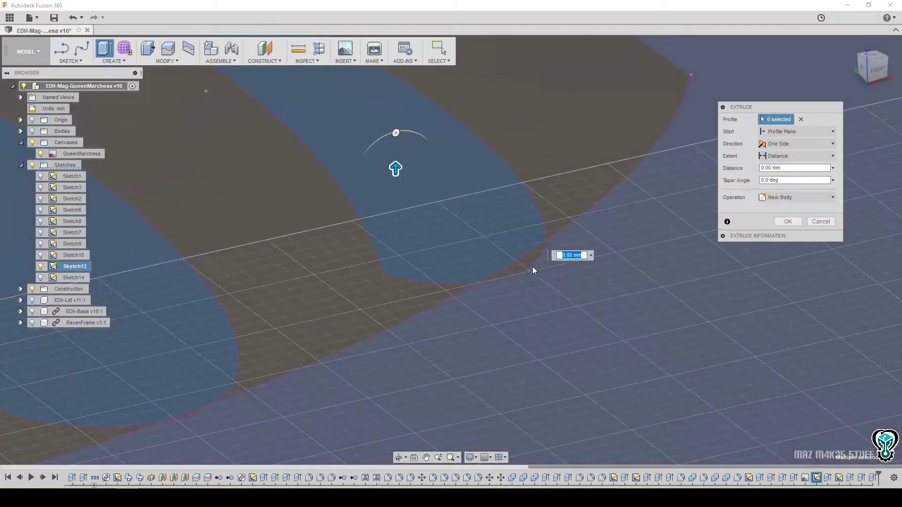
left_click(528, 267)
middle_click_drag(244, 385, 511, 249)
scroll(455, 285, "up", 5)
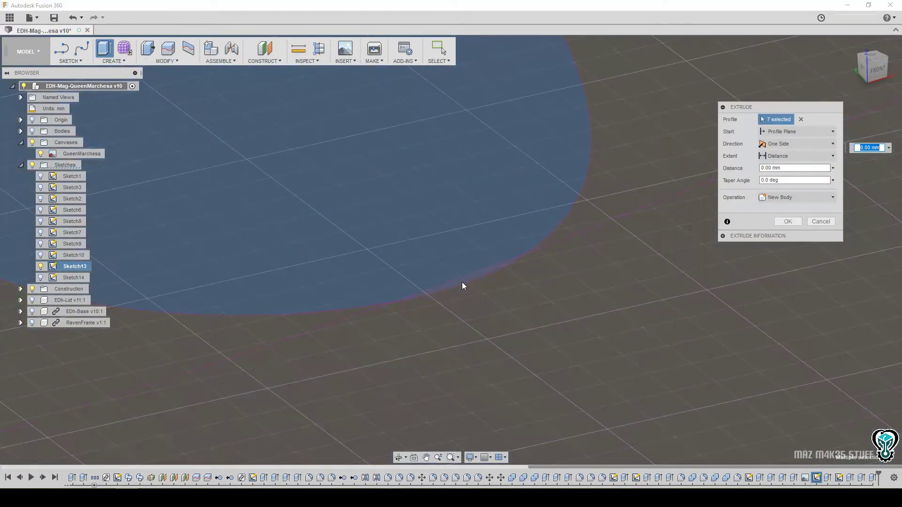
left_click(462, 283)
Add all profiles of the inner left spike, including the small one at its lower edge, to the extrusion.
scroll(235, 350, "down", 7)
middle_click_drag(222, 359, 771, 278)
left_click(256, 258)
left_click(212, 204)
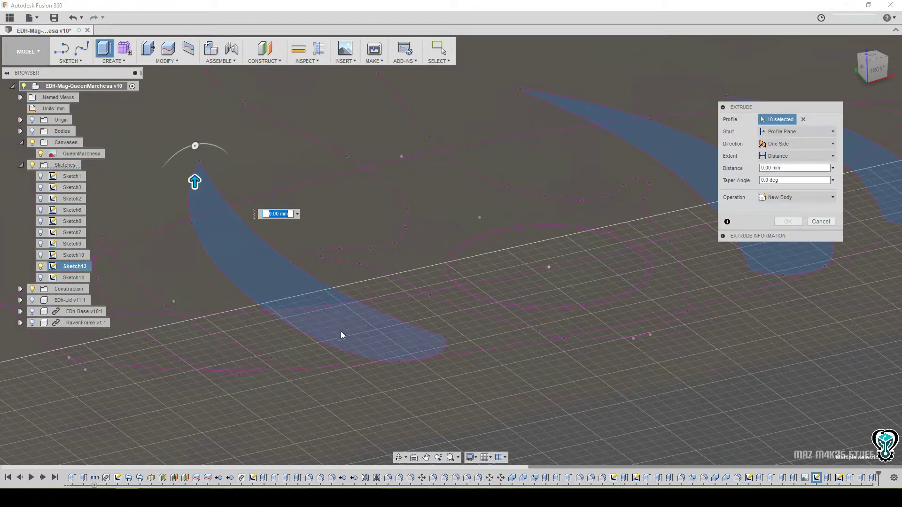
left_click(341, 333)
scroll(409, 353, "up", 4)
scroll(438, 367, "up", 2)
left_click(429, 365)
Add the second left spike's tip, middle, lower and small edge profiles to the extrusion.
middle_click_drag(249, 301, 814, 303)
left_click(480, 329)
left_click(346, 227)
left_click(268, 97)
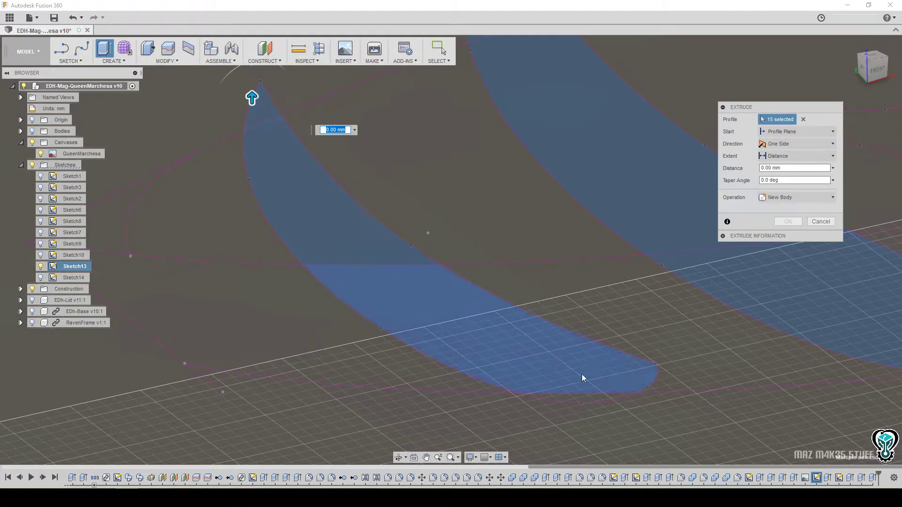
left_click(588, 400)
scroll(578, 388, "down", 8)
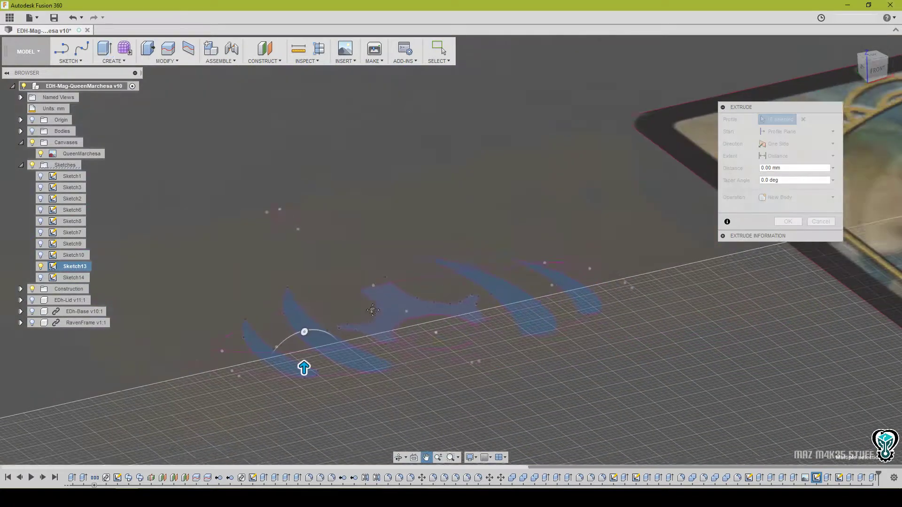
Show the bodies again and make the spike extrusion start from the crown inlay's top face.
left_click(32, 132)
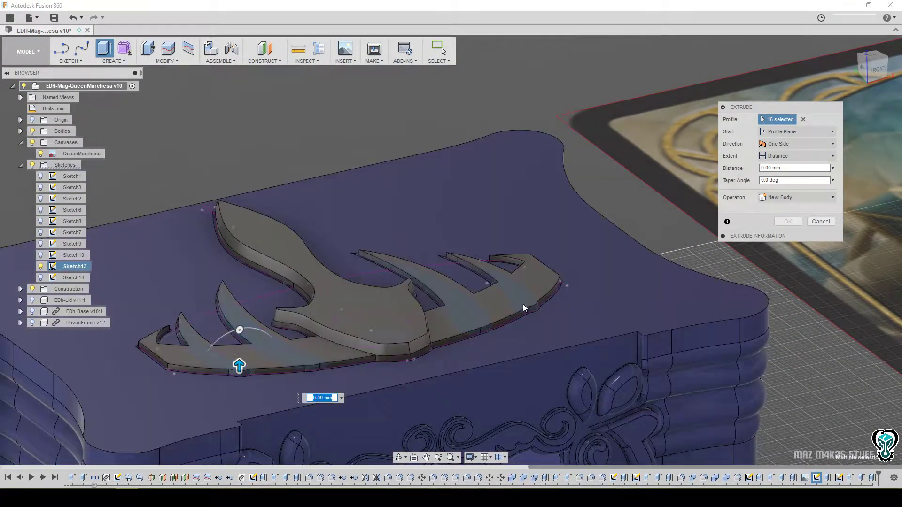
left_click(792, 132)
left_click(780, 162)
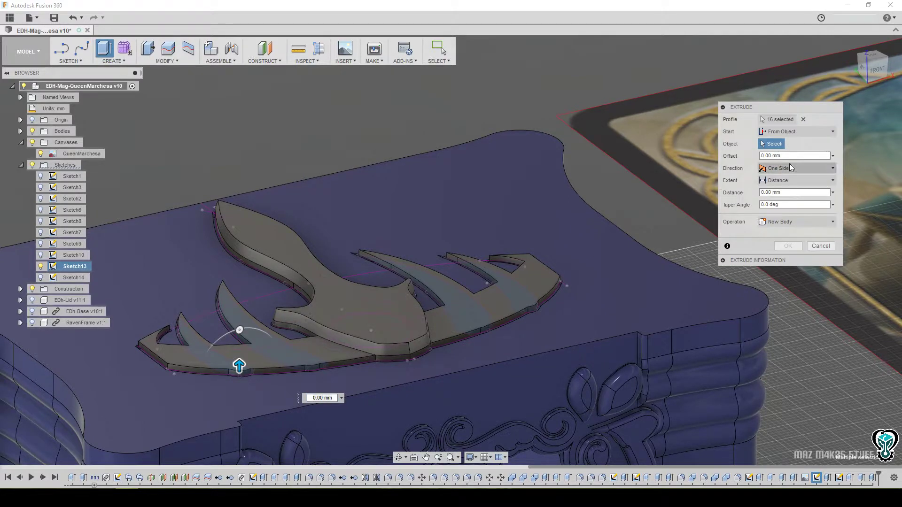
left_click(506, 294)
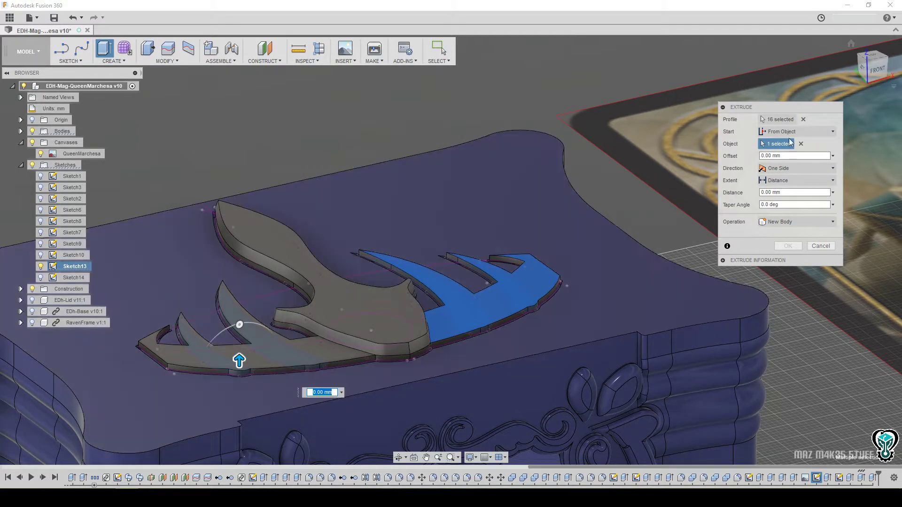
Extrude the selected spike profiles 2 mm upward from the crown's top face, joined to it, with a -30° taper.
left_click(794, 119)
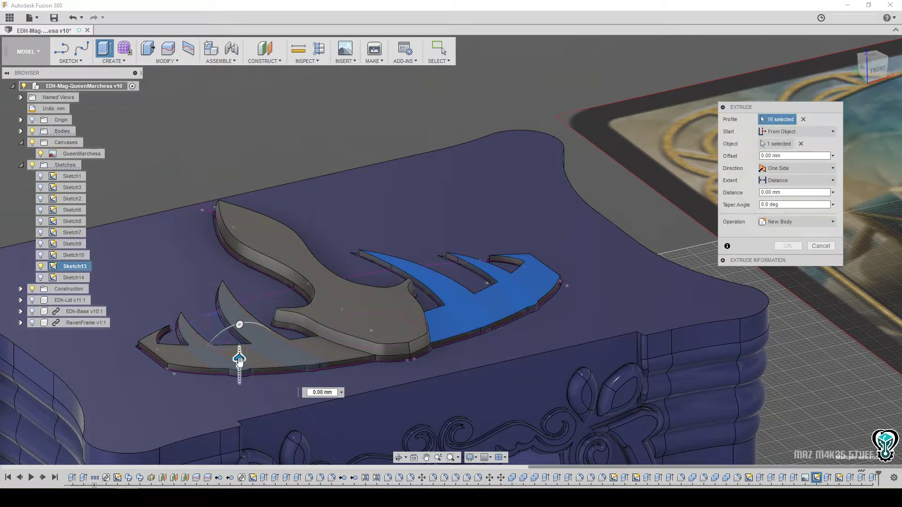
left_click_drag(239, 360, 245, 347)
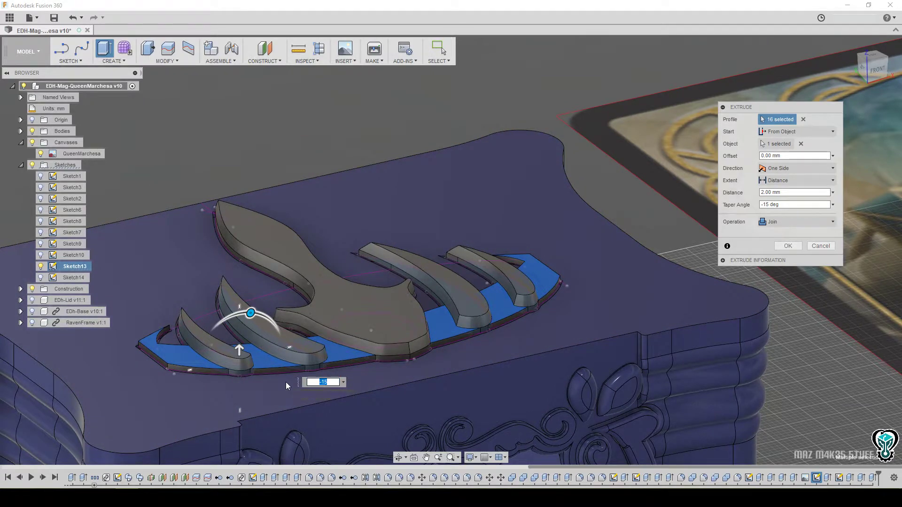
type("-20")
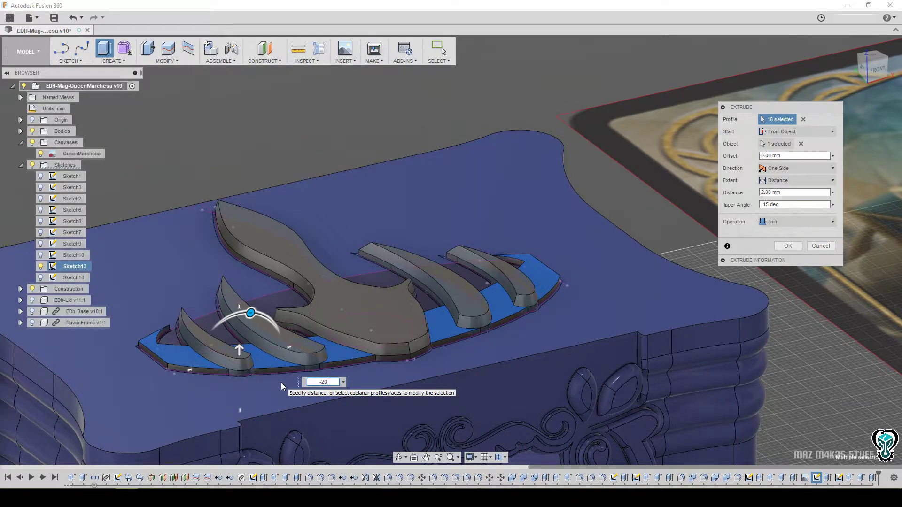
scroll(300, 328, "up", 3)
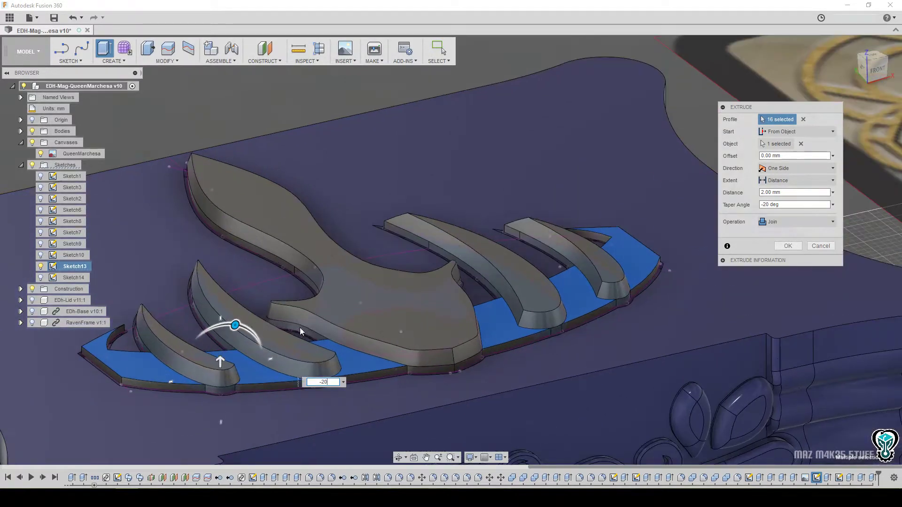
middle_click_drag(299, 328, 310, 335)
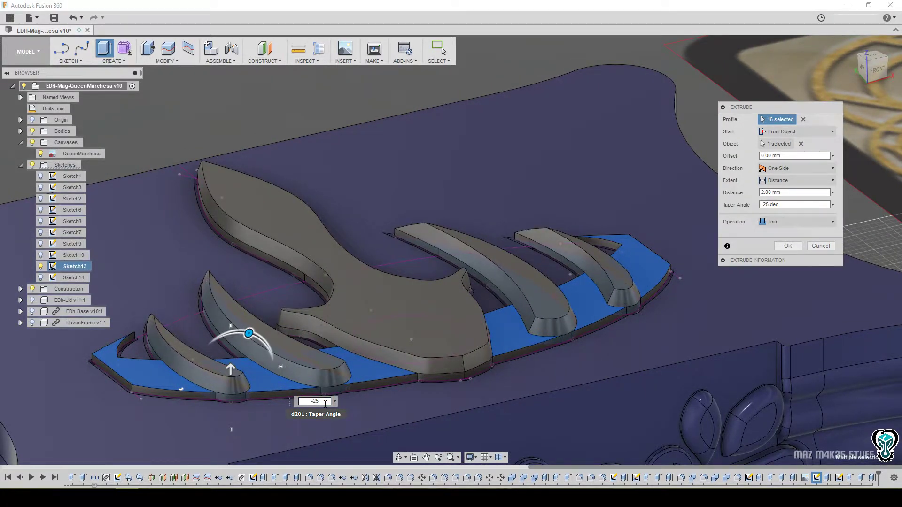
middle_click_drag(548, 276, 418, 302, "shift")
scroll(419, 303, "down", 7)
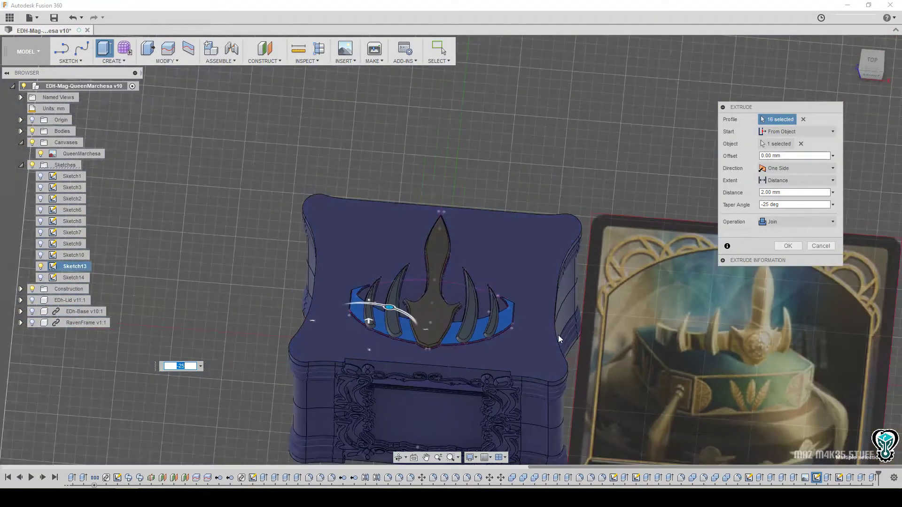
middle_click_drag(549, 333, 507, 311)
scroll(380, 295, "up", 10)
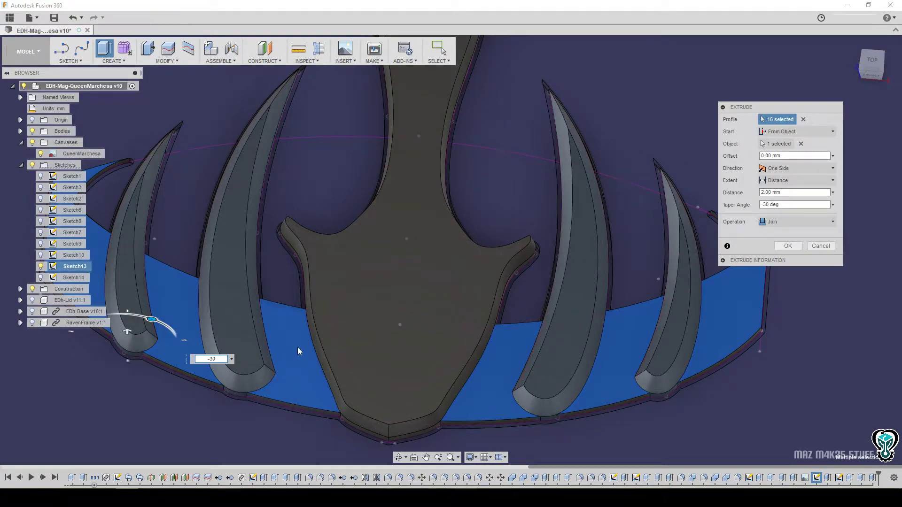
scroll(578, 306, "down", 5)
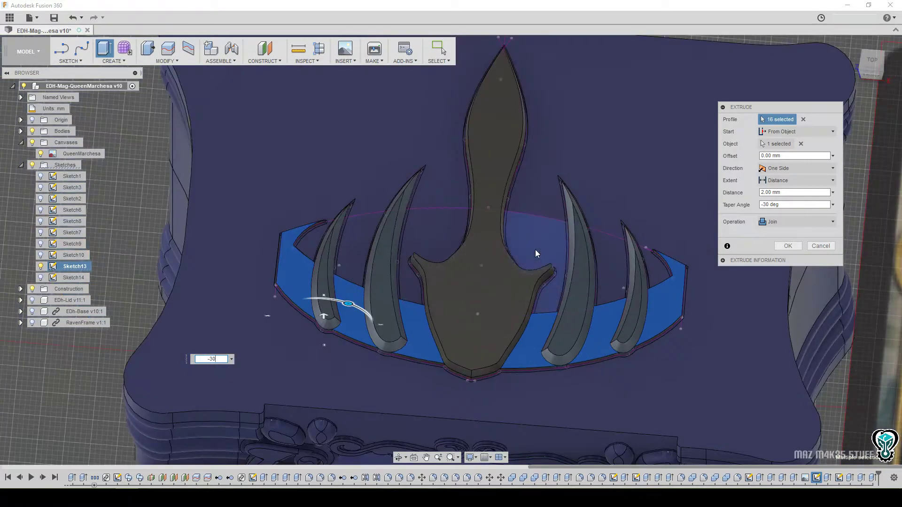
left_click(790, 244)
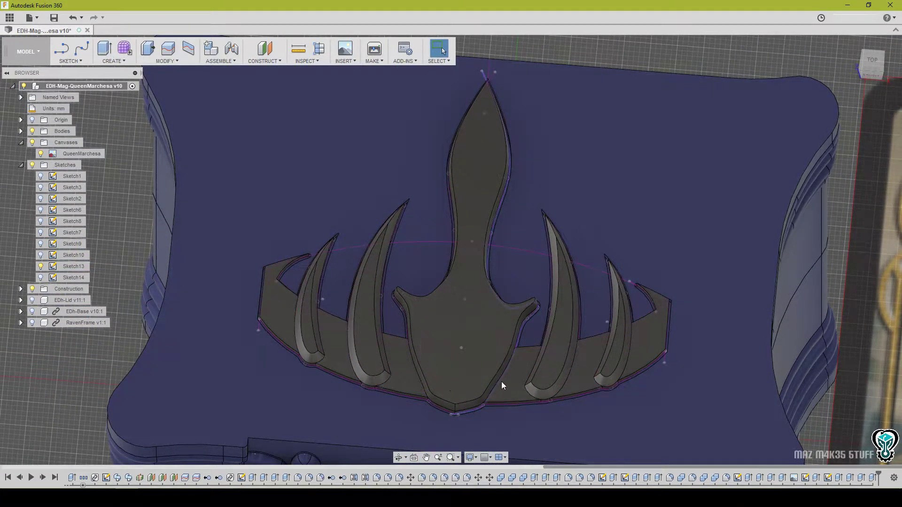
Hide the bodies and pick the two main profiles of the circle in the sword's hilt for an extrusion.
middle_click_drag(502, 382, 696, 394, "shift")
middle_click_drag(696, 395, 692, 357)
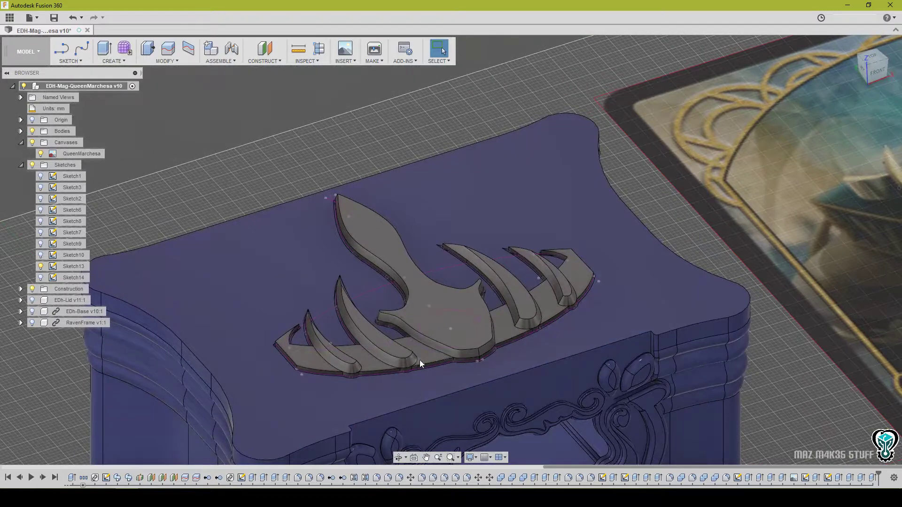
middle_click_drag(570, 324, 447, 328)
scroll(519, 324, "down", 3)
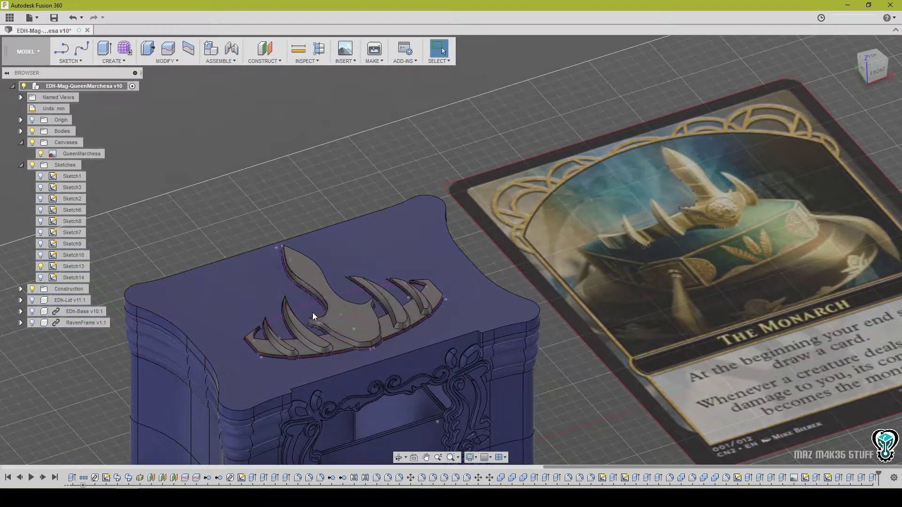
left_click(33, 131)
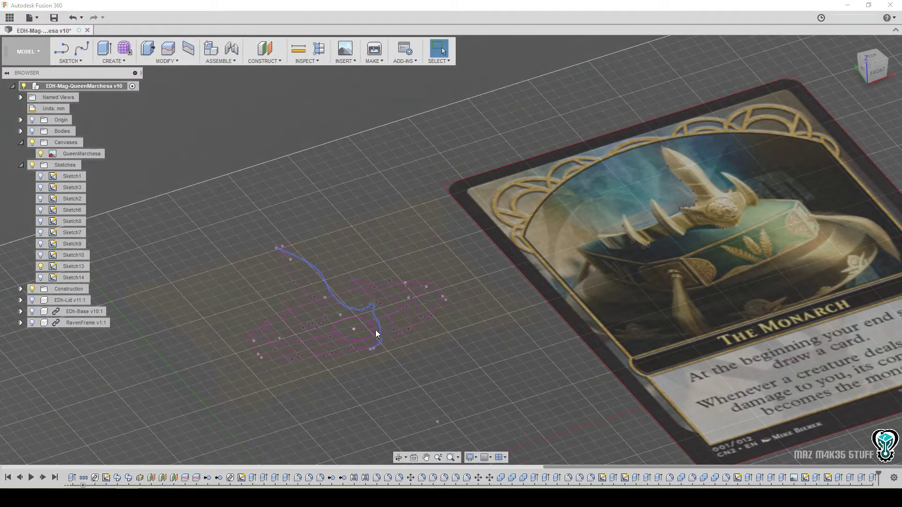
scroll(371, 334, "up", 5)
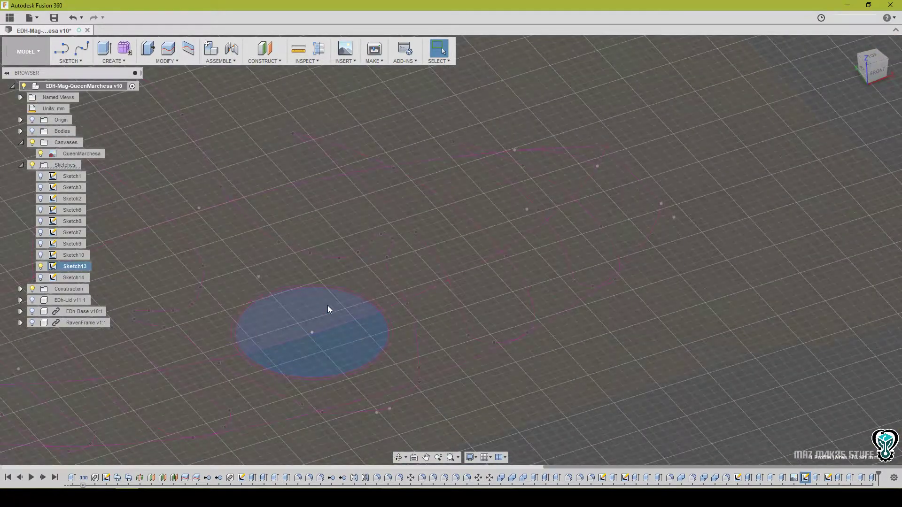
key("e")
left_click(274, 308)
scroll(271, 335, "down", 3)
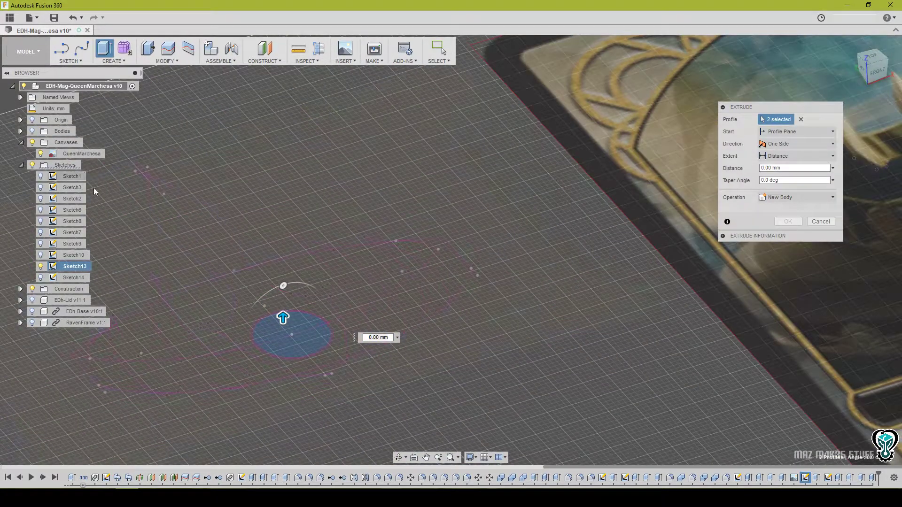
Add the circle's two narrow edge profiles to the selection and cut a 6 mm deep round opening through the sword's hilt.
scroll(269, 331, "up", 5)
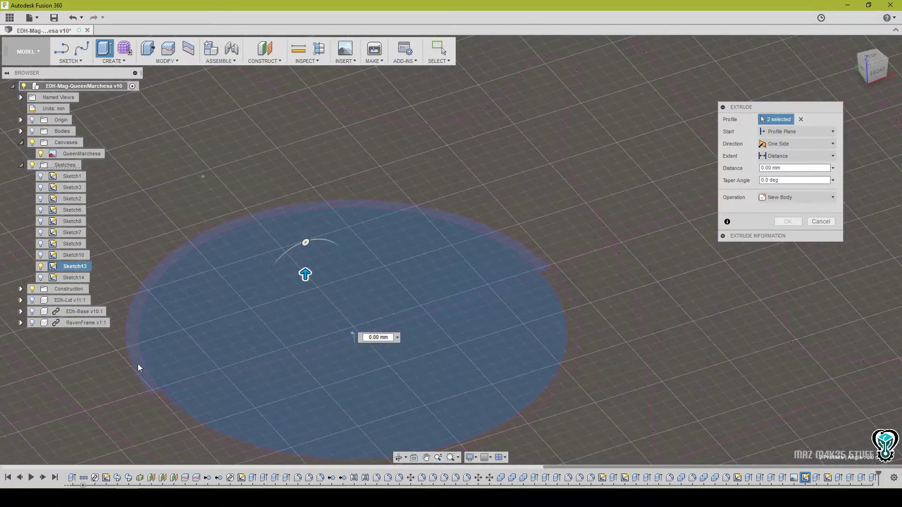
left_click(138, 367)
left_click(173, 407)
scroll(452, 308, "down", 3)
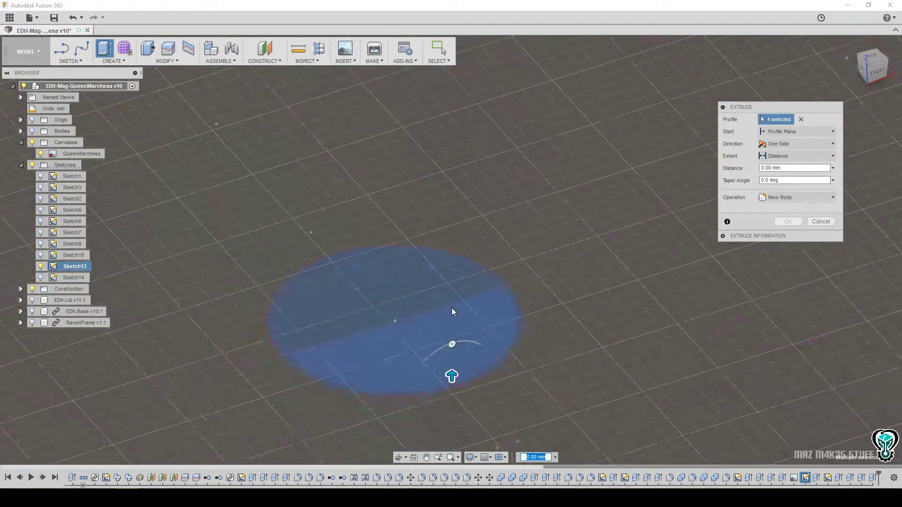
scroll(452, 309, "down", 2)
left_click(32, 131)
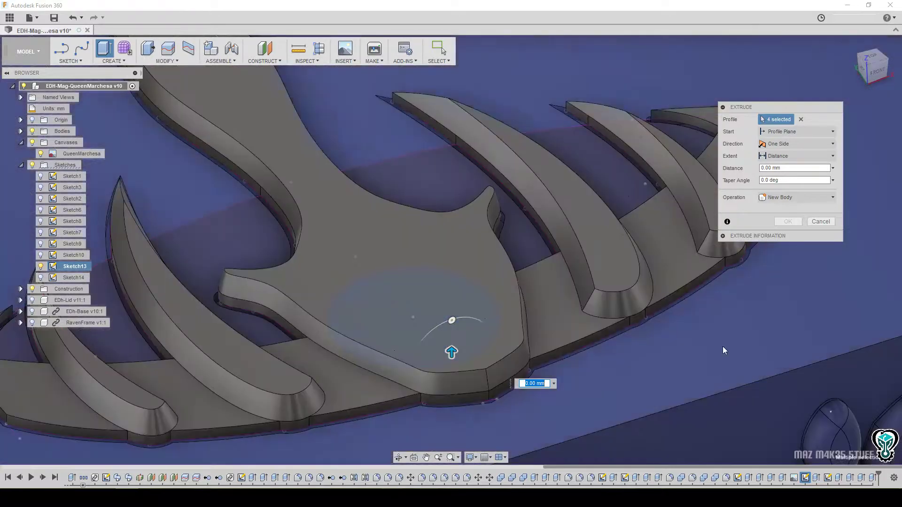
left_click_drag(452, 353, 452, 296)
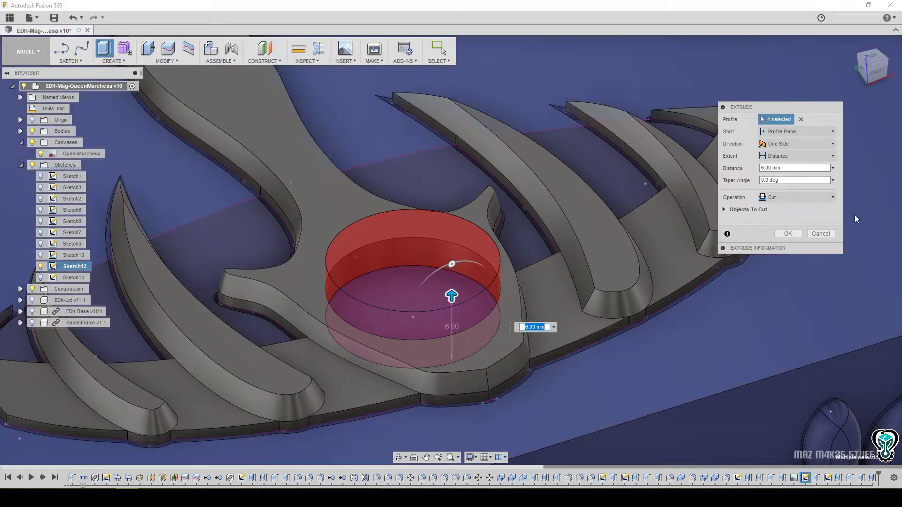
left_click(788, 233)
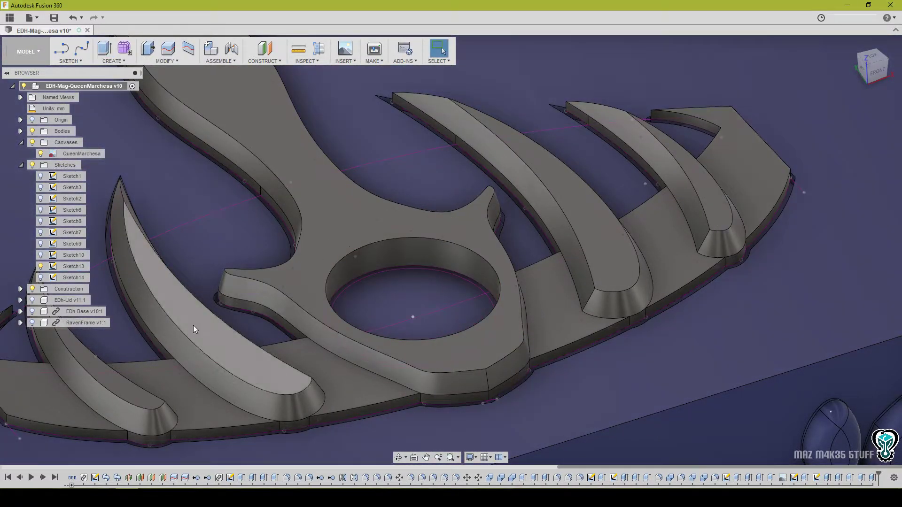
Extrude the two circle profiles inside the round opening 1 mm upward as a new body.
left_click(437, 303)
key("e")
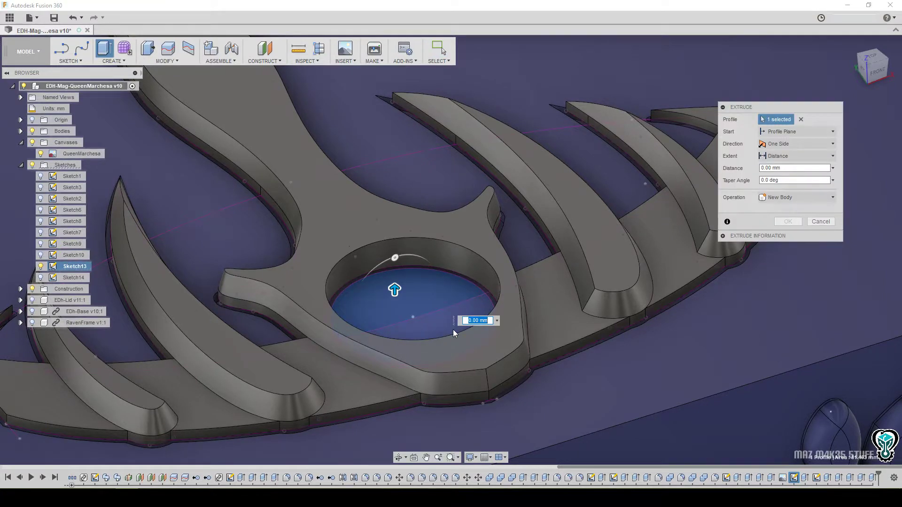
left_click(452, 329)
scroll(416, 310, "up", 3)
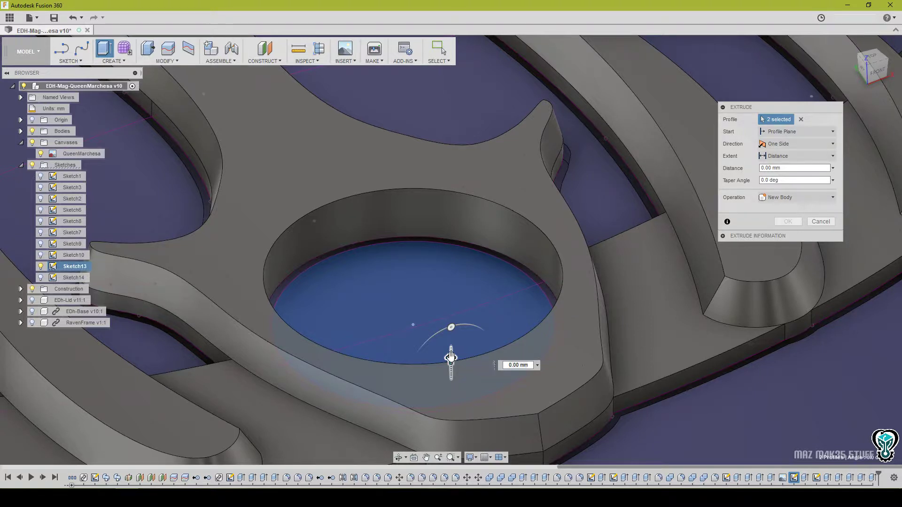
left_click(453, 355)
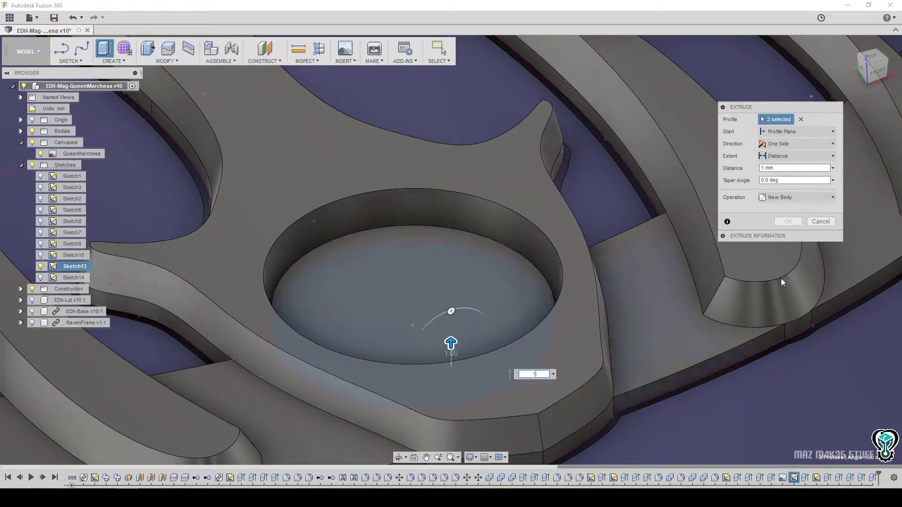
left_click(789, 221)
Extrude the disc's top face 3 mm upward with a -40° taper, joined to the disc.
left_click(435, 265)
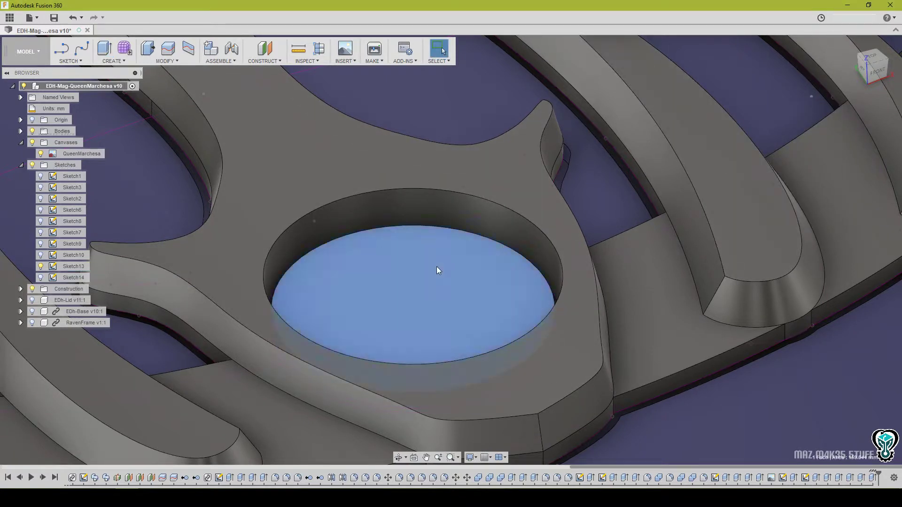
right_click(436, 268)
left_click(436, 235)
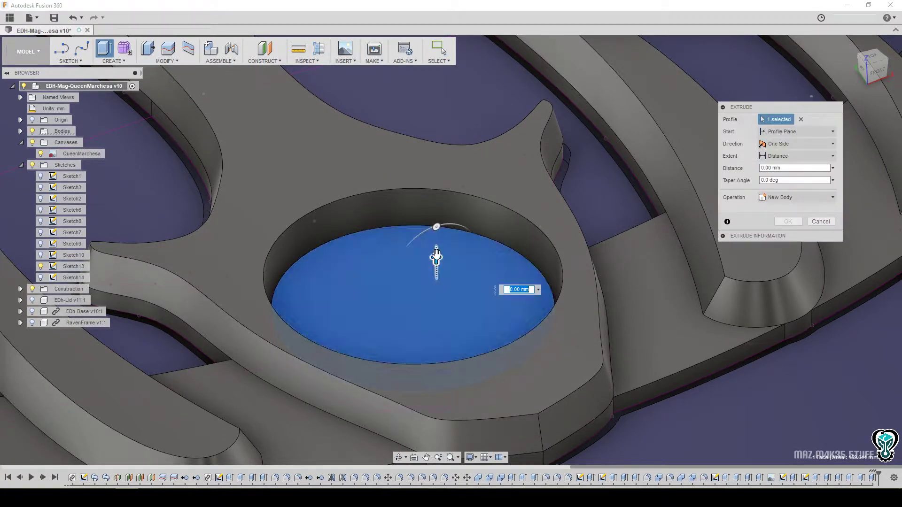
left_click_drag(436, 259, 436, 210)
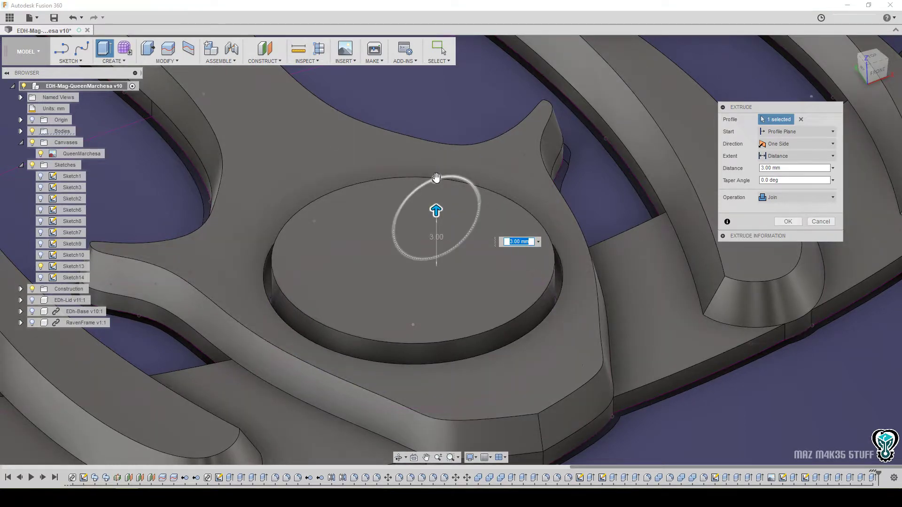
left_click_drag(437, 178, 464, 179)
middle_click_drag(419, 291, 438, 300, "shift")
left_click_drag(414, 200, 414, 194)
middle_click_drag(415, 195, 380, 277, "shift")
scroll(433, 321, "up", 3)
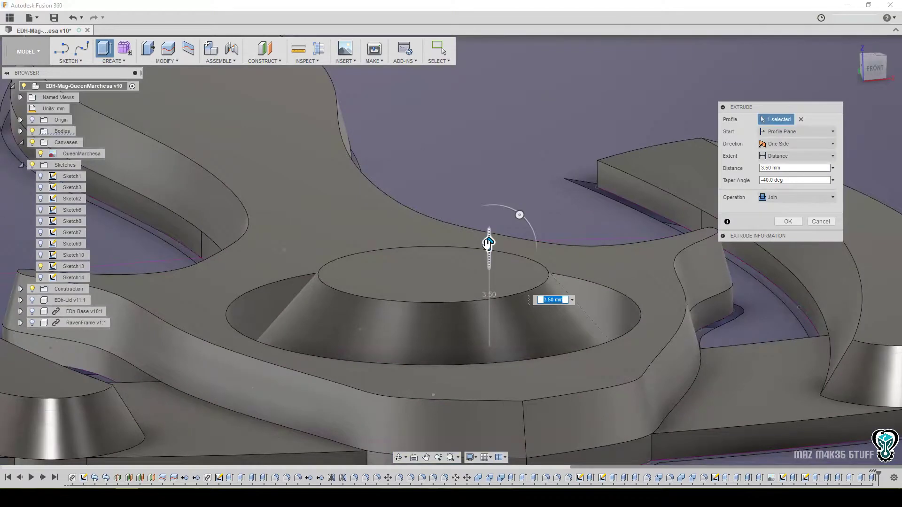
left_click_drag(489, 244, 488, 255)
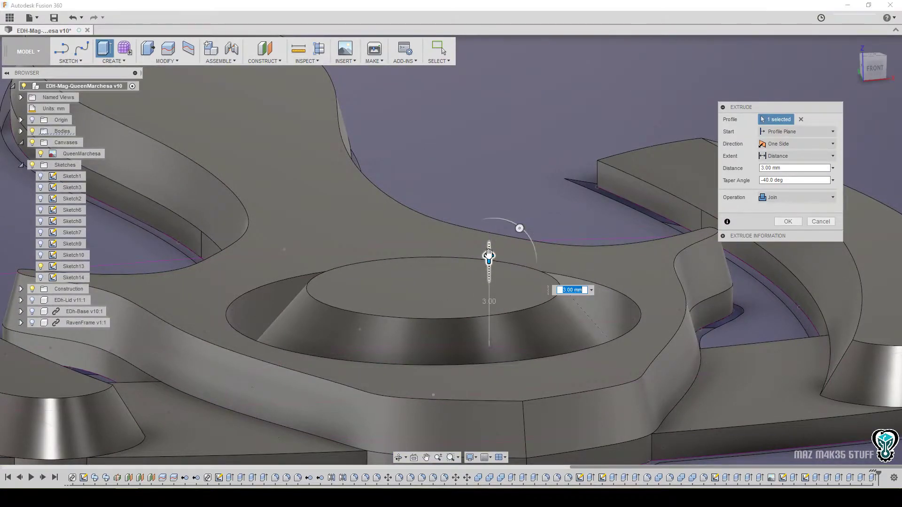
middle_click_drag(487, 258, 458, 371, "shift")
left_click(789, 221)
Compare the crown inlay with the reference card artwork from above and inspect the rim of the round opening.
middle_click_drag(430, 419, 466, 362, "shift")
scroll(475, 378, "down", 6)
middle_click_drag(560, 366, 381, 307)
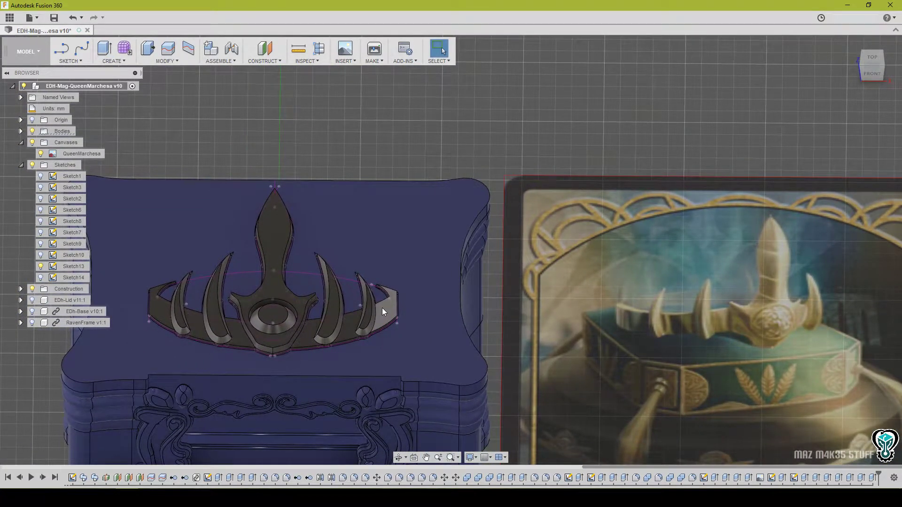
middle_click_drag(266, 348, 378, 350)
scroll(402, 324, "up", 8)
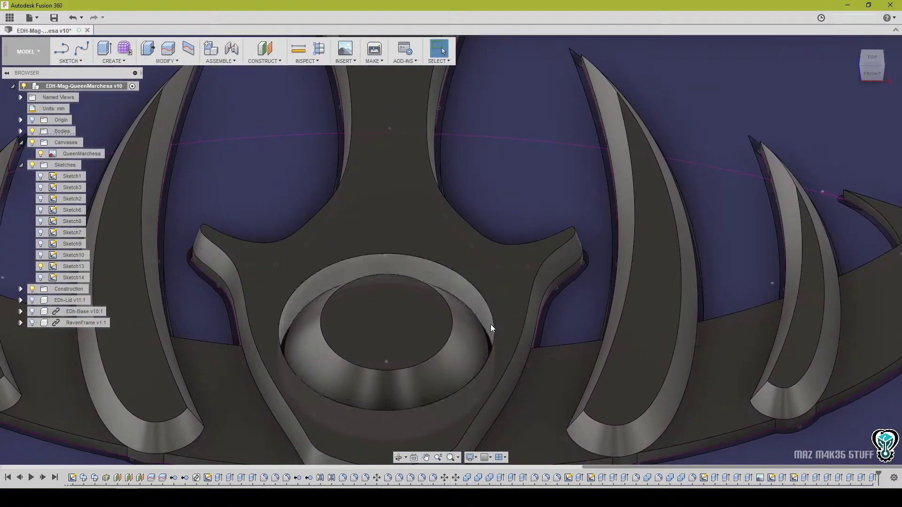
left_click(493, 325)
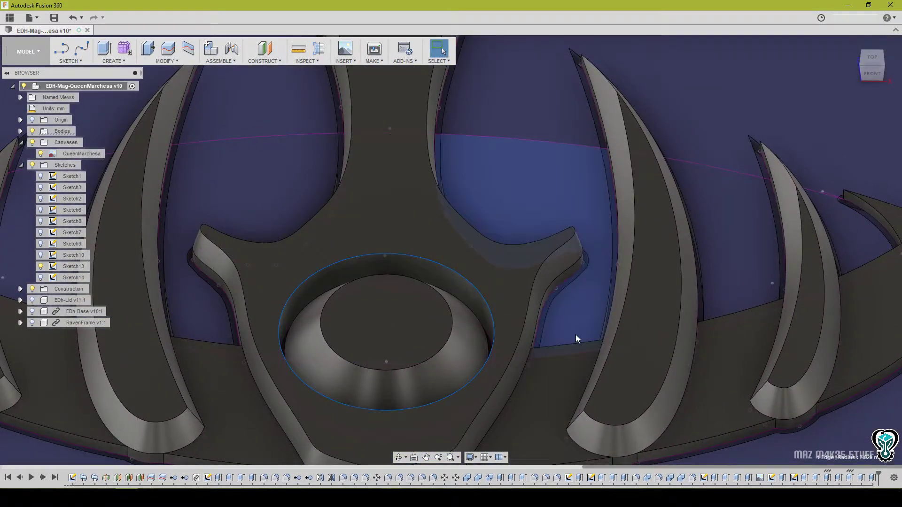
scroll(520, 248, "down", 6)
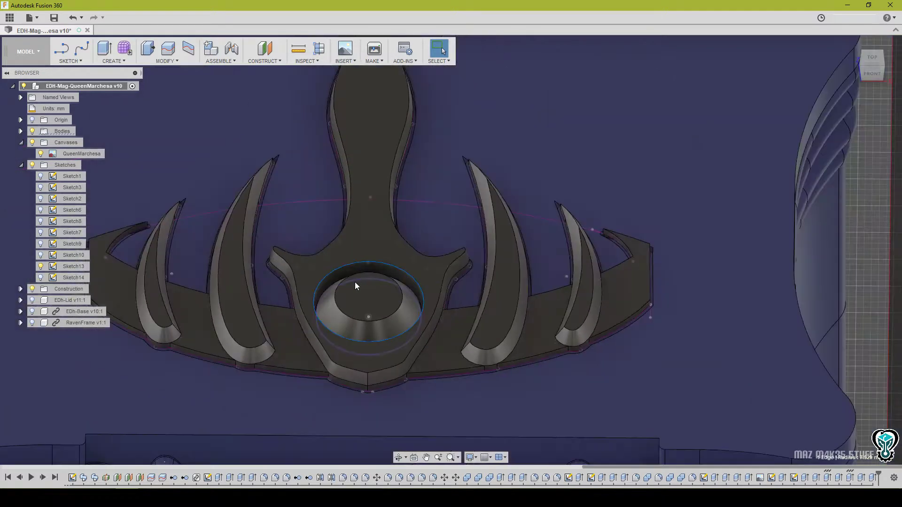
middle_click_drag(319, 260, 494, 270)
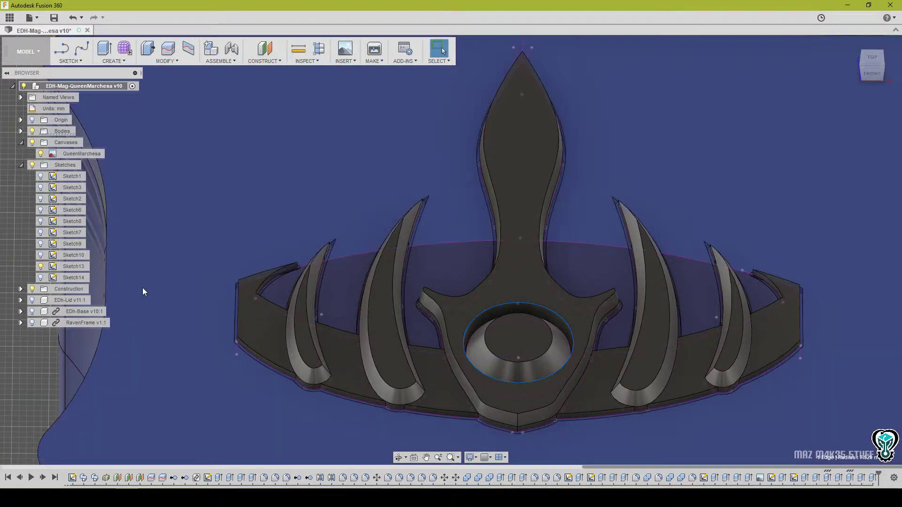
middle_click_drag(251, 268, 102, 276)
left_click(432, 292)
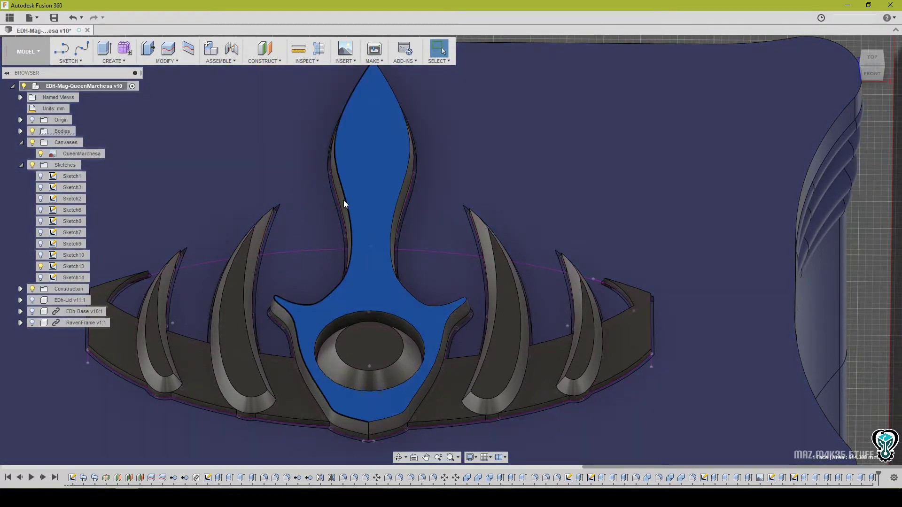
right_click(344, 202)
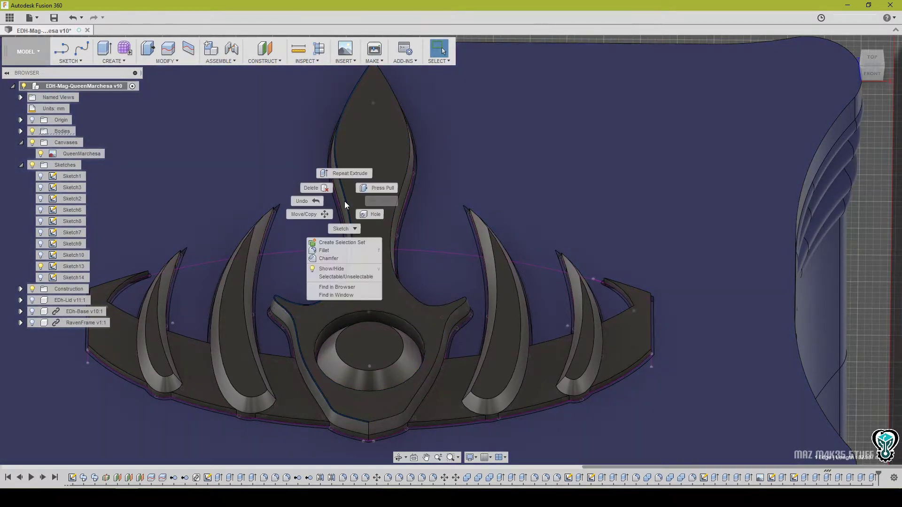
left_click(362, 206)
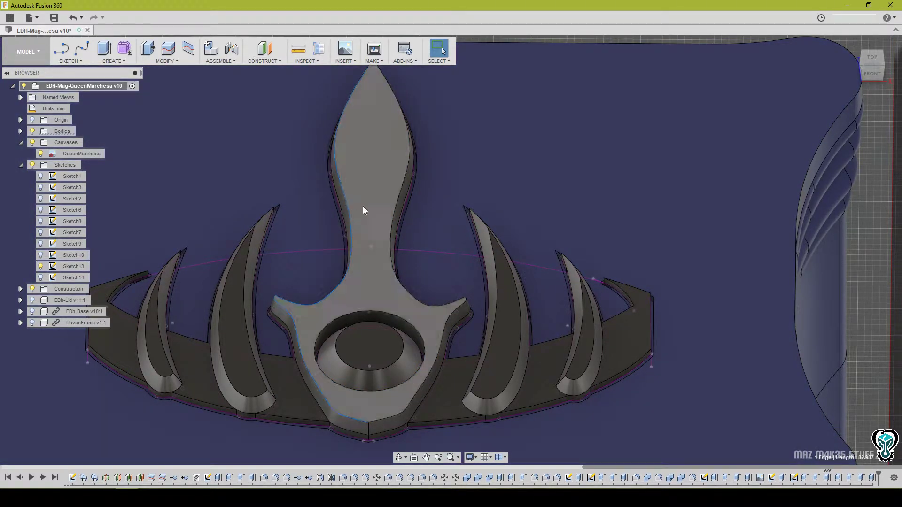
left_click(372, 168)
Save the design as a new version with the description "User Saved".
key("ctrl+s")
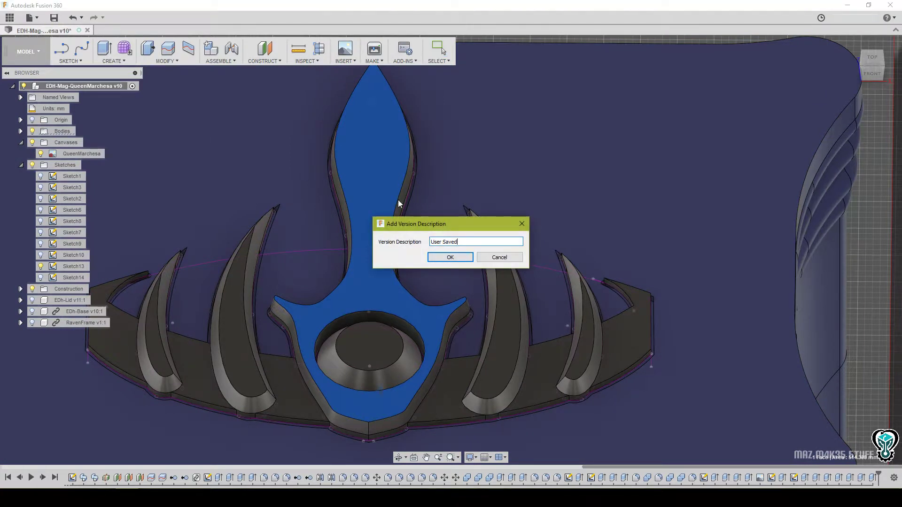
left_click(460, 256)
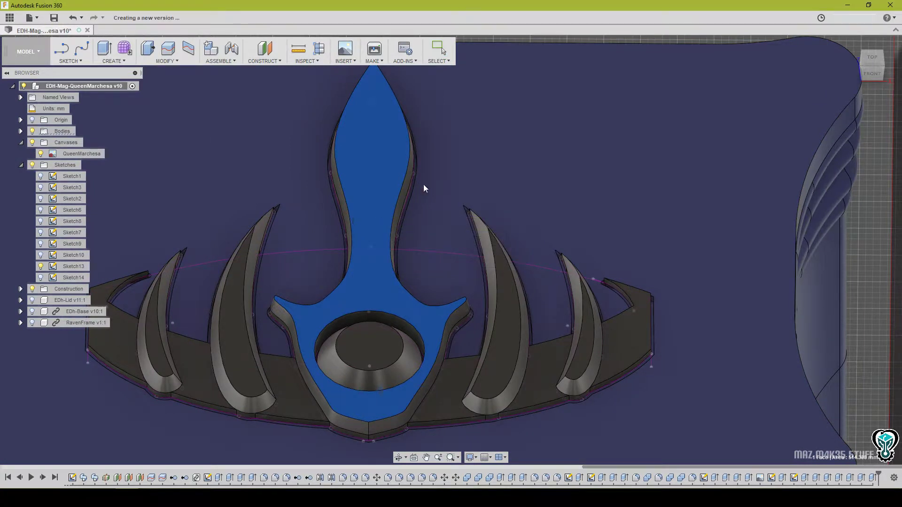
middle_click_drag(364, 131, 328, 128)
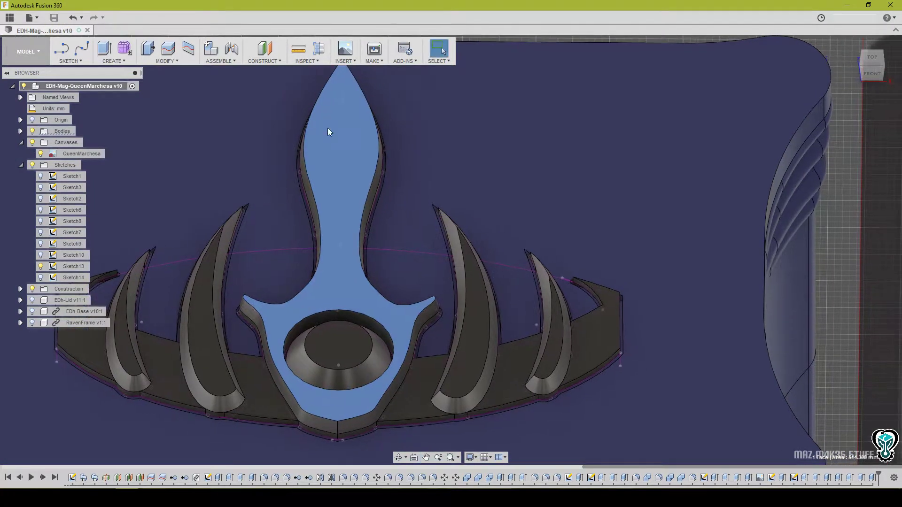
left_click(315, 204)
right_click(315, 206)
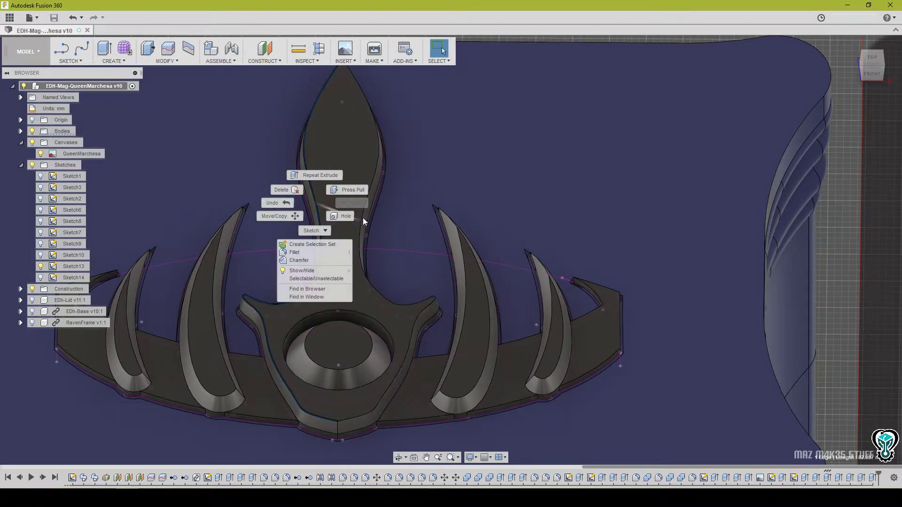
left_click(304, 261)
type("2")
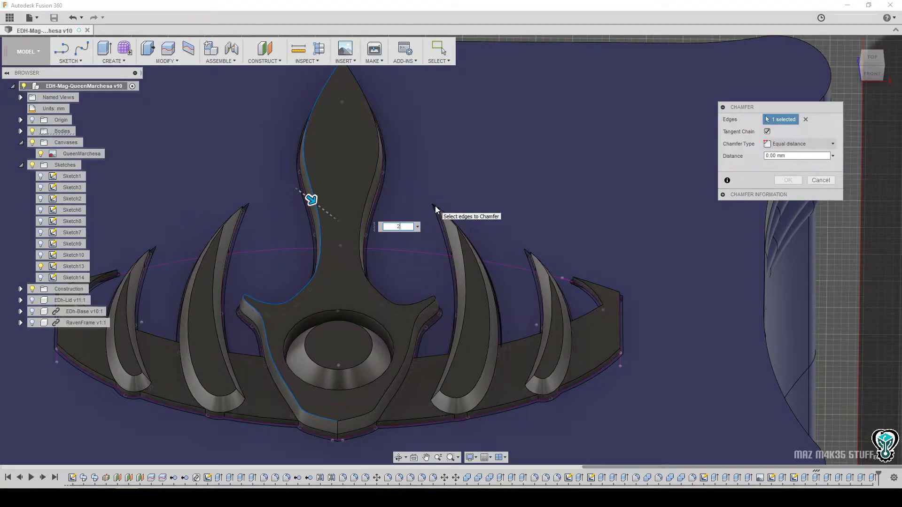
key("BackSpace")
type(".5")
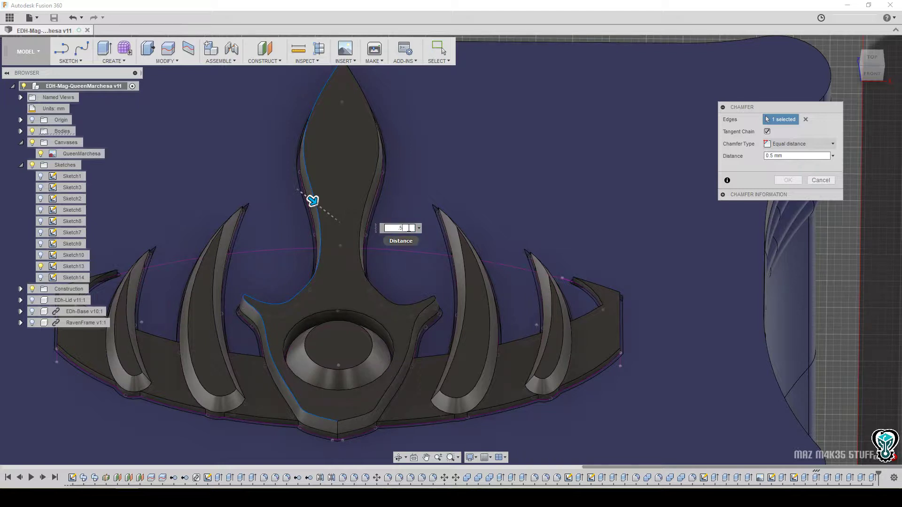
left_click_drag(410, 229, 381, 229)
type(".2")
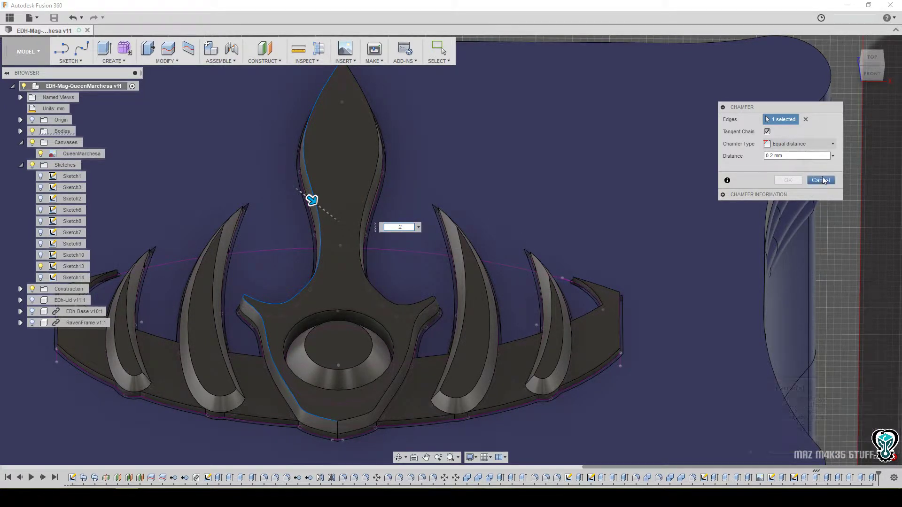
key("Return")
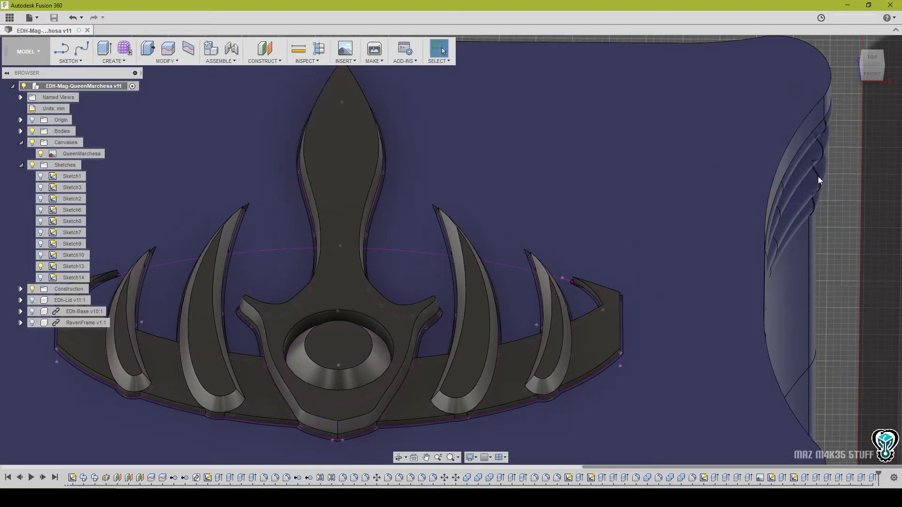
Fillet both upper outline edges of the sword and the rim of the hilt's round opening with a 1 mm radius.
right_click(315, 197)
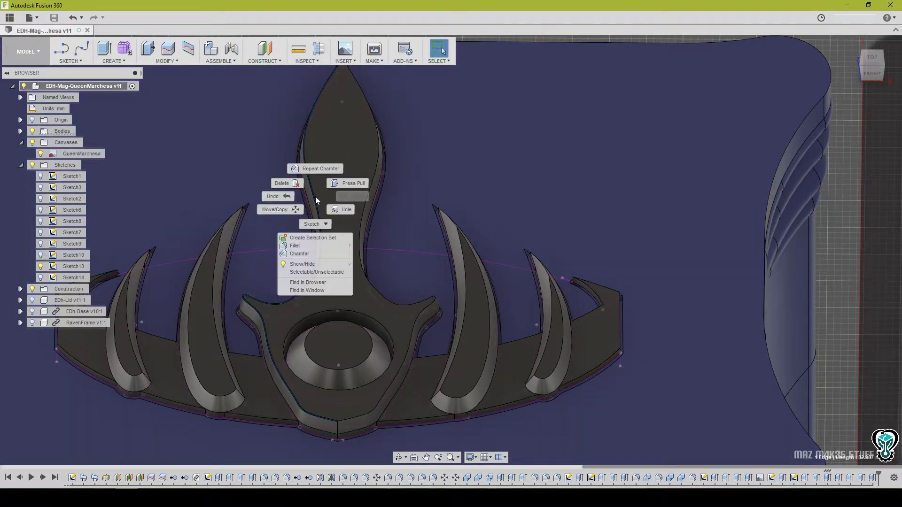
left_click(348, 180)
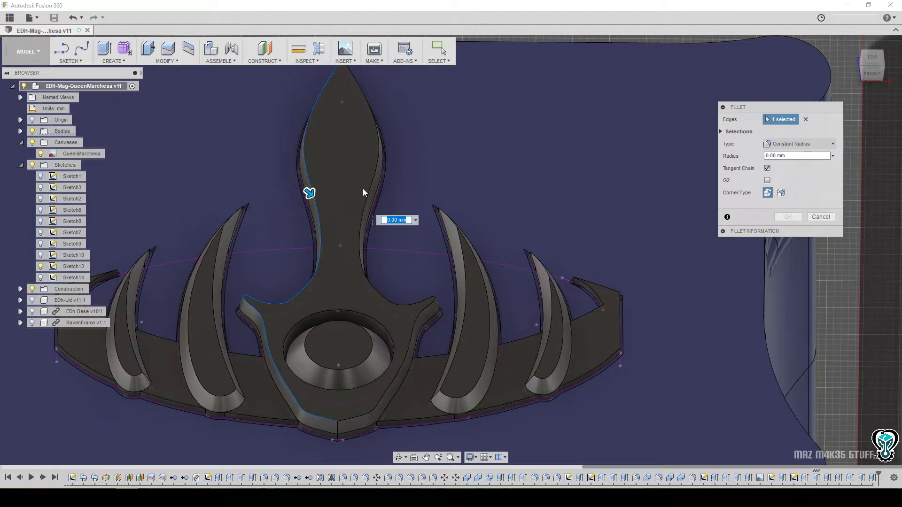
type(".5")
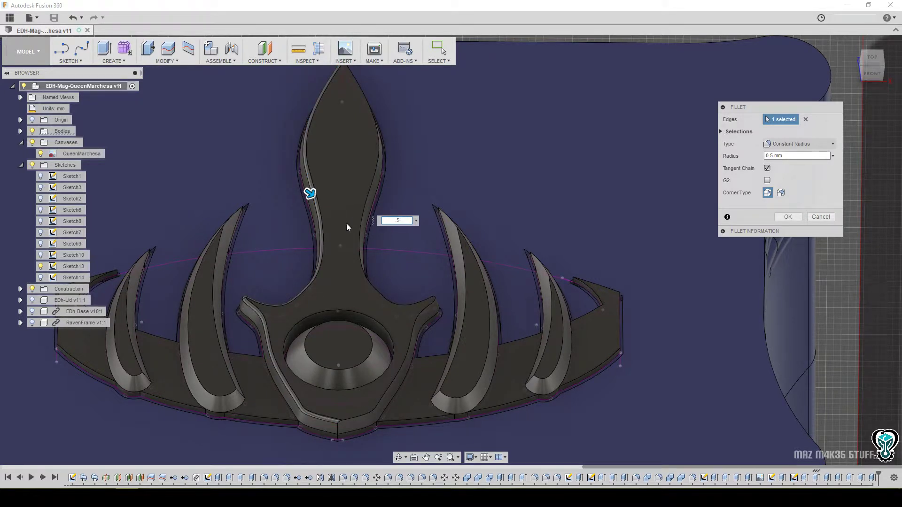
left_click(366, 206)
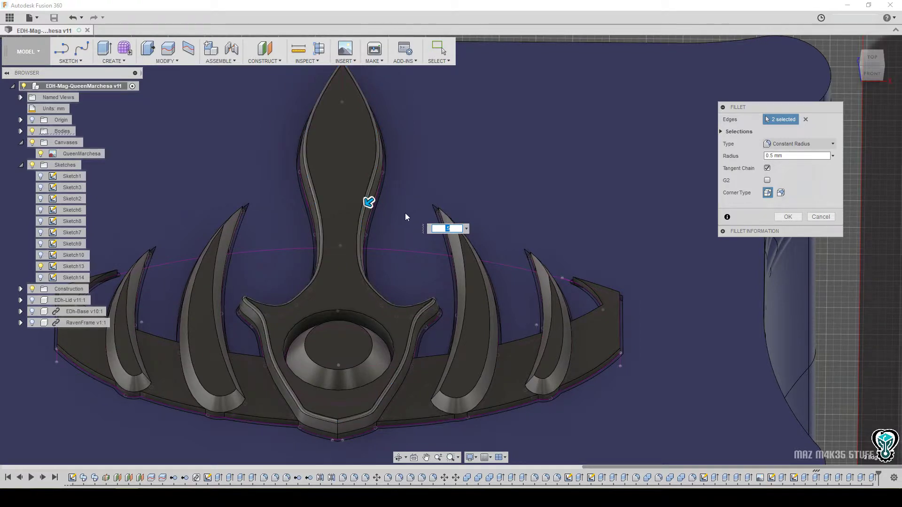
scroll(404, 213, "up", 2)
type("1")
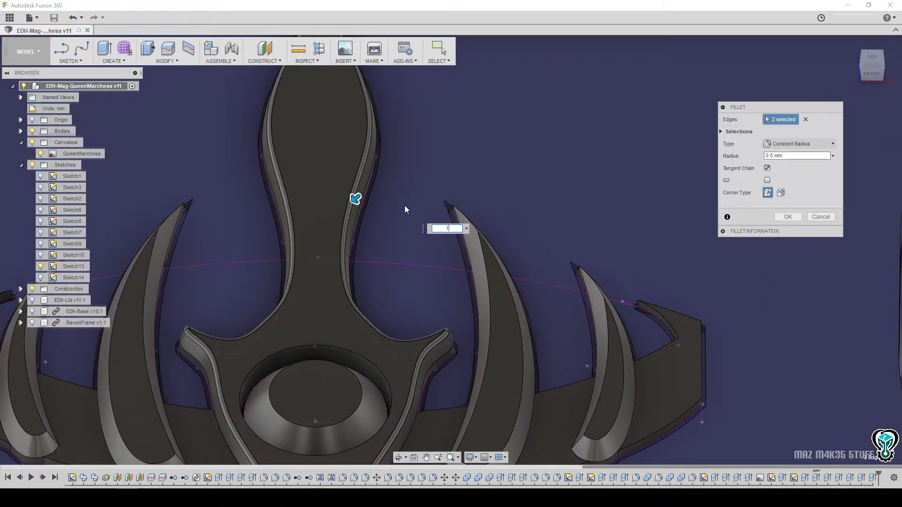
scroll(372, 226, "down", 3)
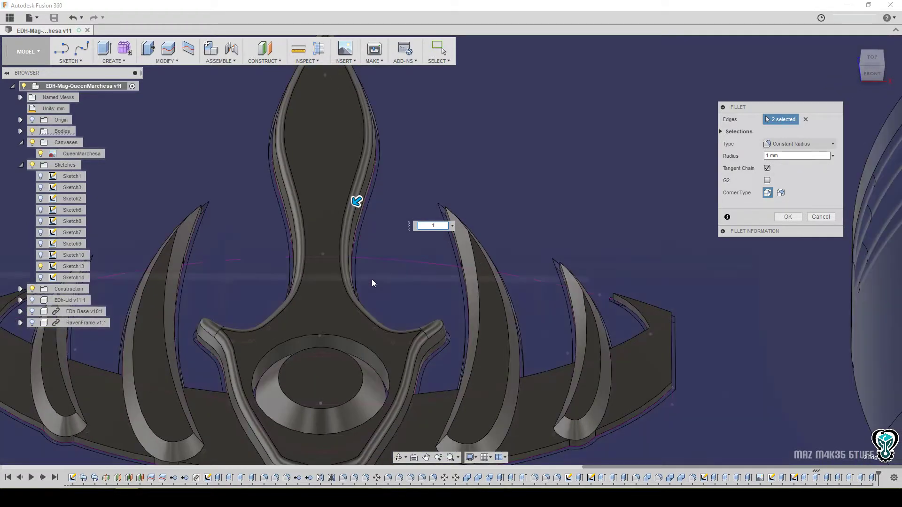
scroll(371, 230, "up", 2)
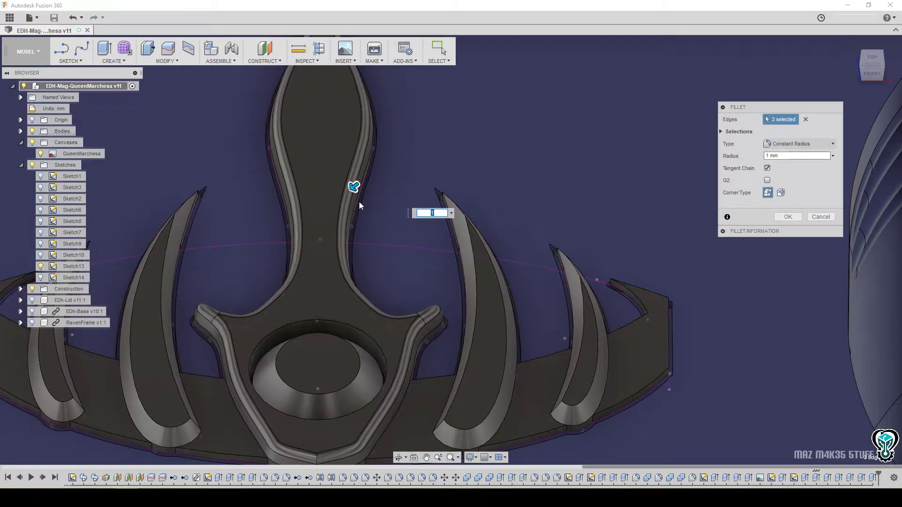
type("2")
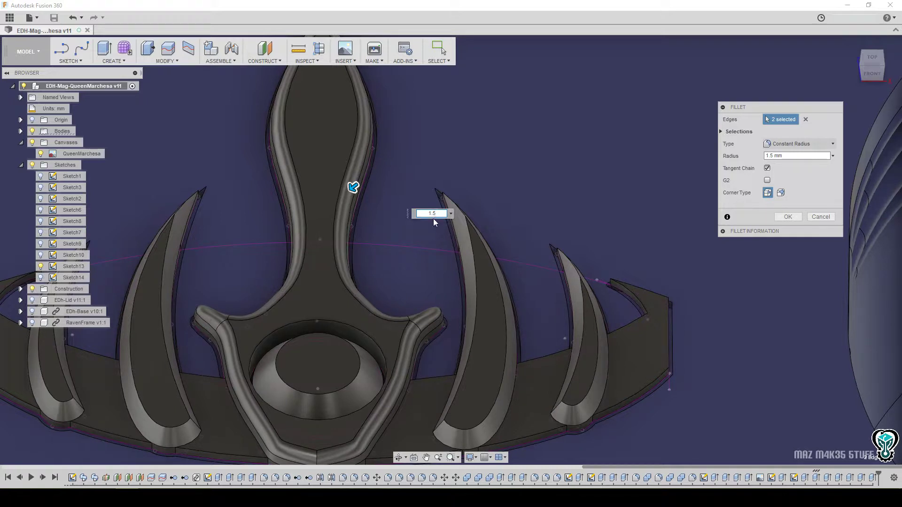
type("1")
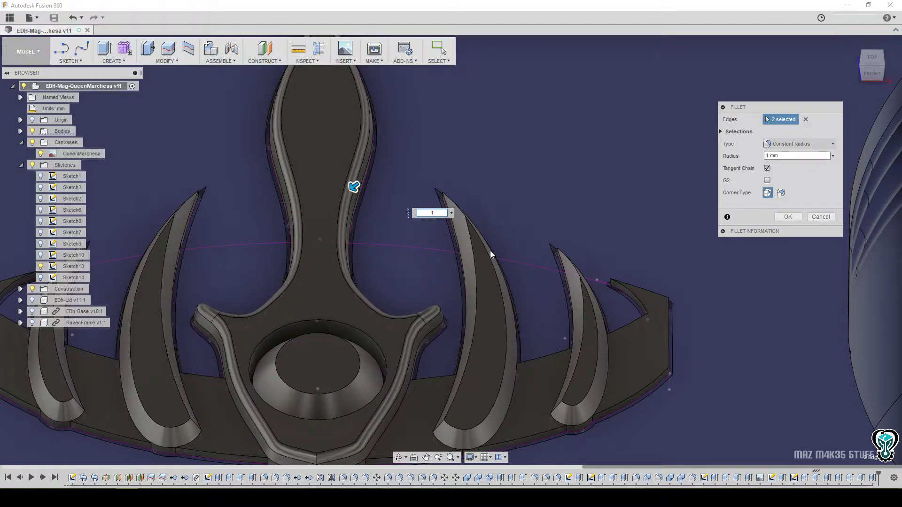
left_click(382, 347)
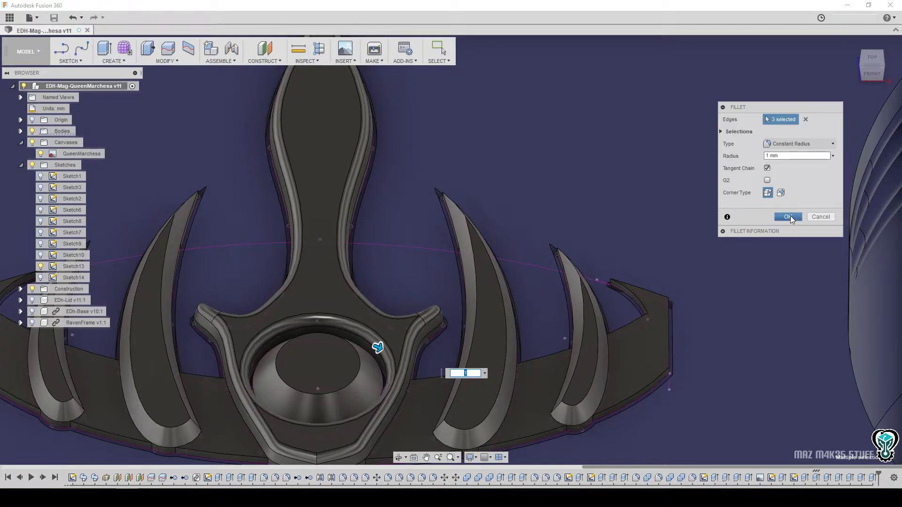
left_click(788, 217)
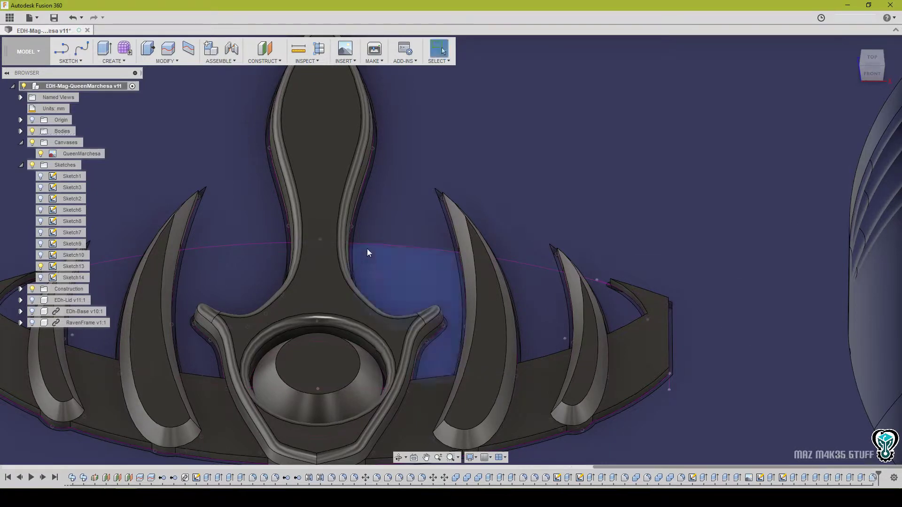
Set up a 1 mm equal-distance chamfer on both top-face edges of each of the two large spikes.
scroll(367, 249, "down", 5)
scroll(357, 236, "up", 4)
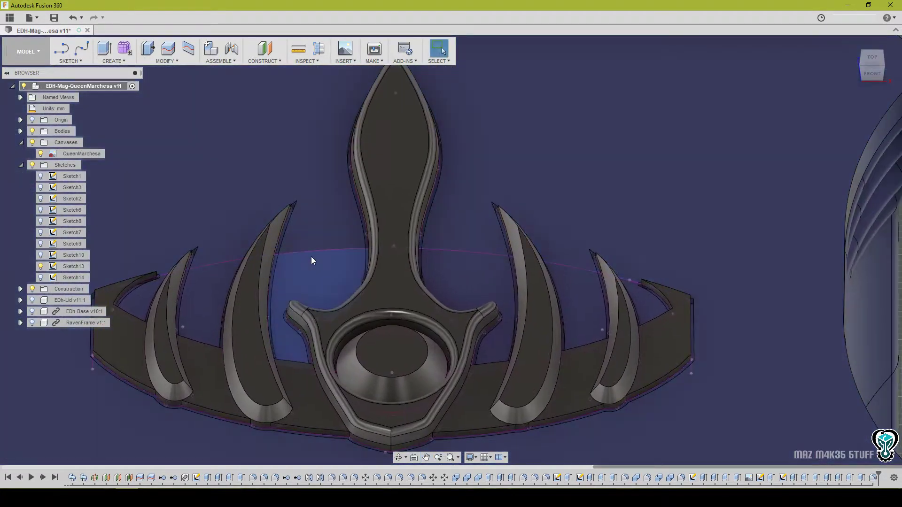
right_click(261, 266)
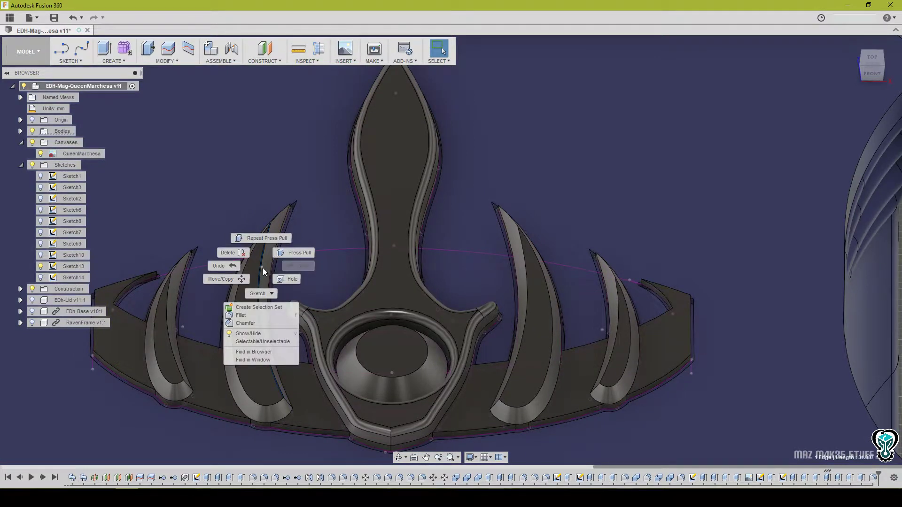
left_click(254, 326)
left_click(233, 313)
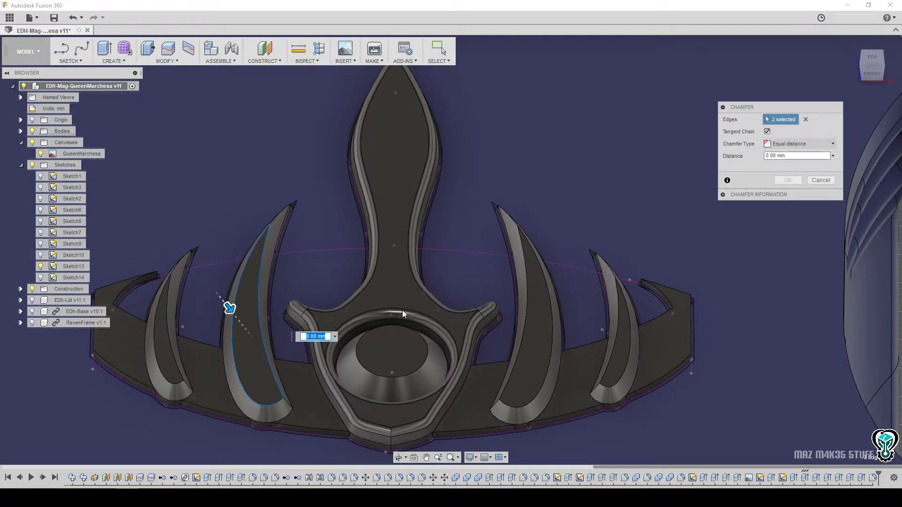
type(".5")
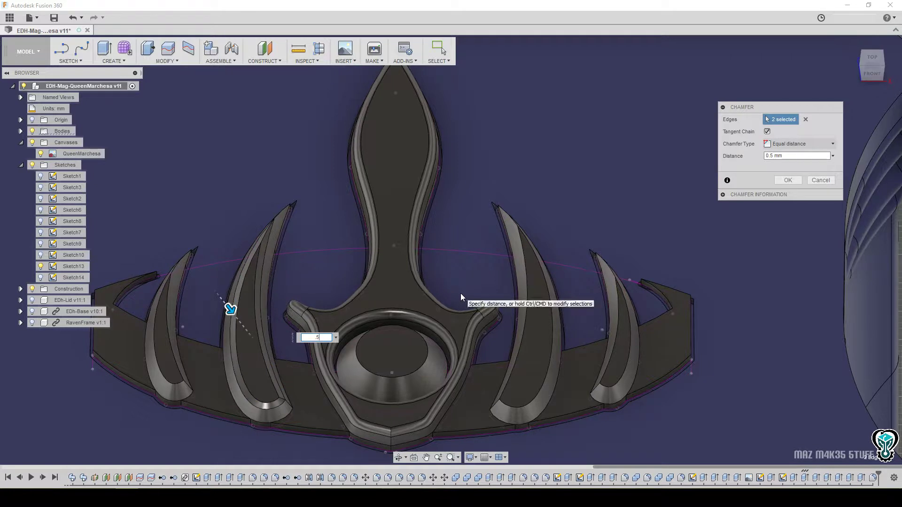
left_click_drag(326, 337, 301, 337)
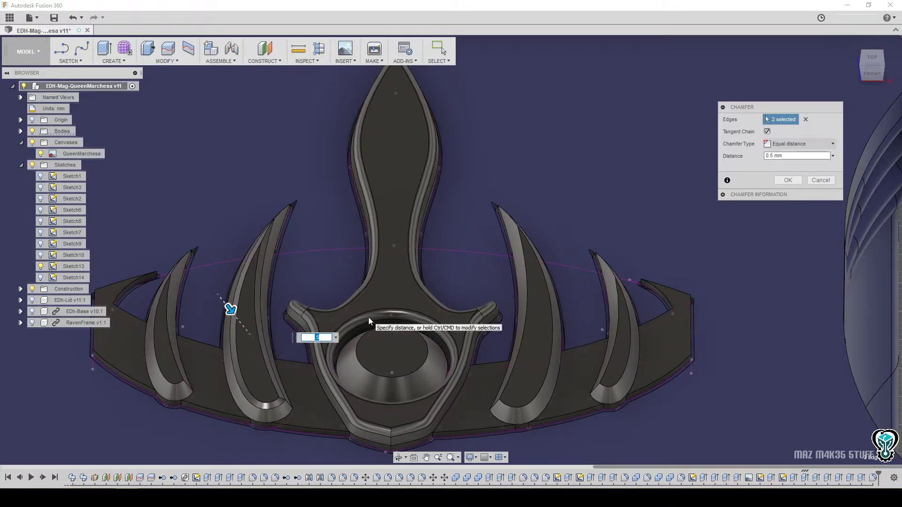
type("1")
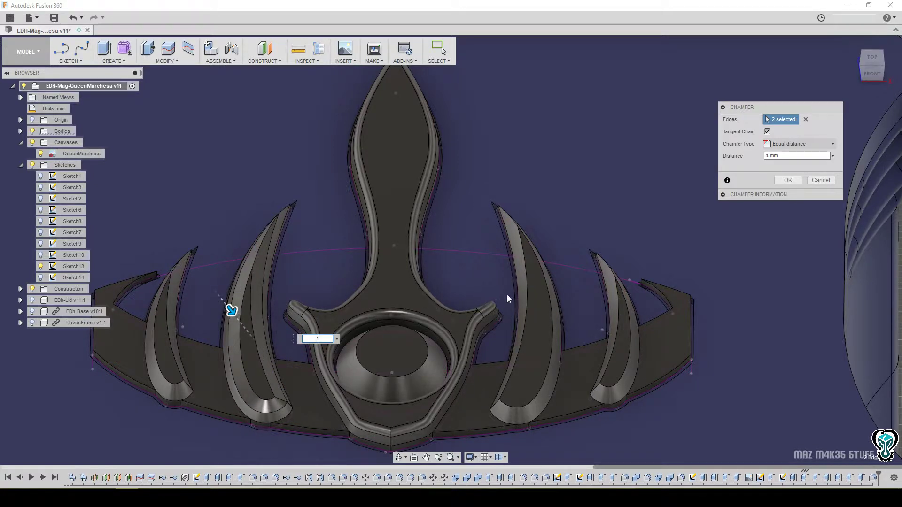
left_click(525, 340)
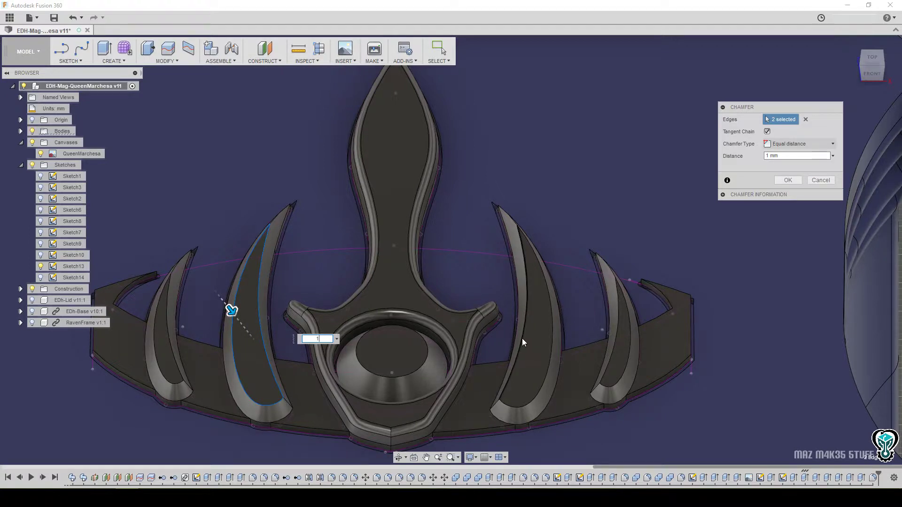
left_click(551, 346)
Try to include the top-face edges of the two small spikes in the 1 mm chamfer, and remove them from the selection.
left_click(610, 348)
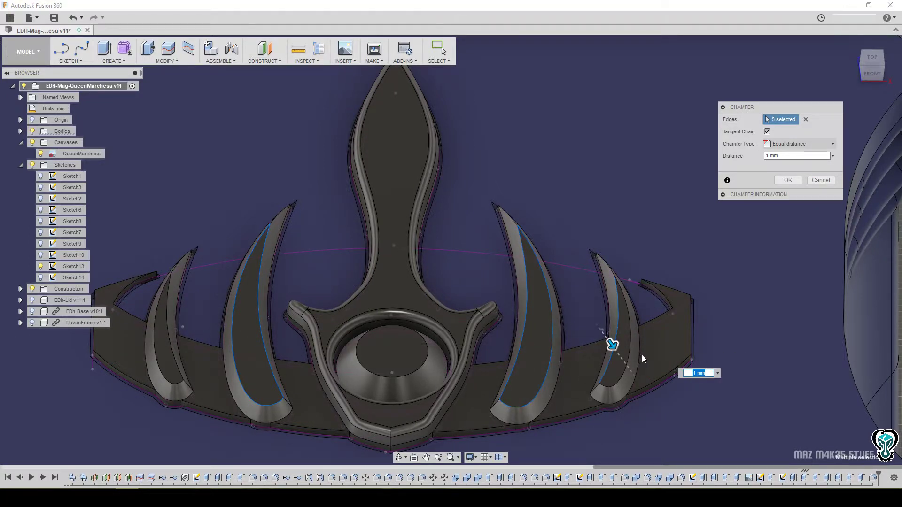
left_click(630, 351)
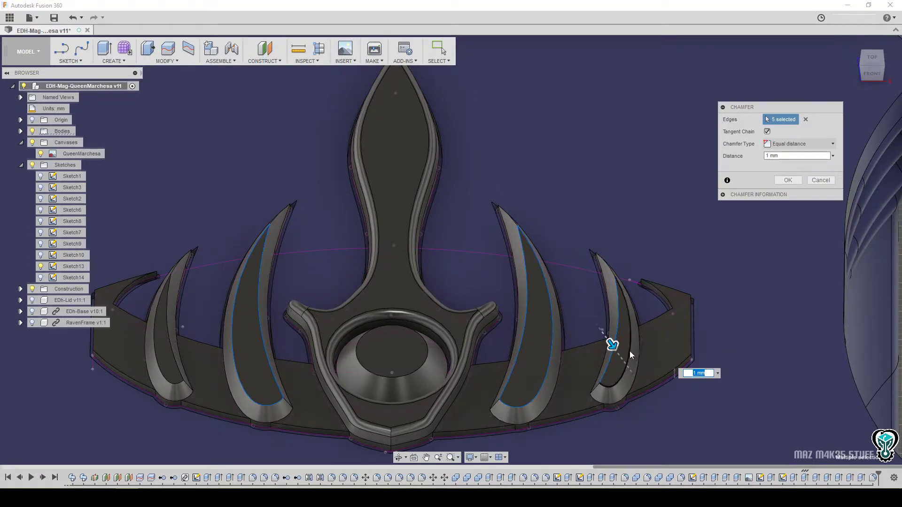
left_click(165, 334)
left_click(154, 351)
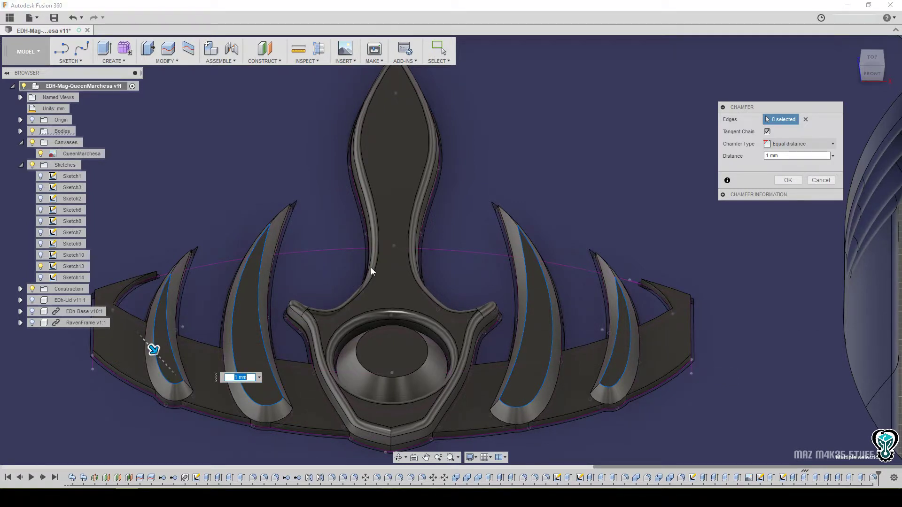
left_click(178, 365, "ctrl")
left_click(165, 379, "ctrl")
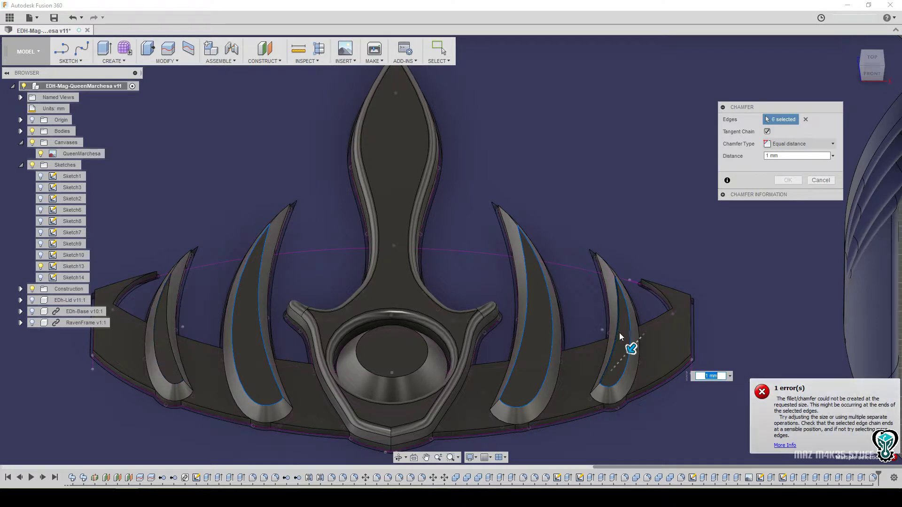
left_click(620, 379, "ctrl")
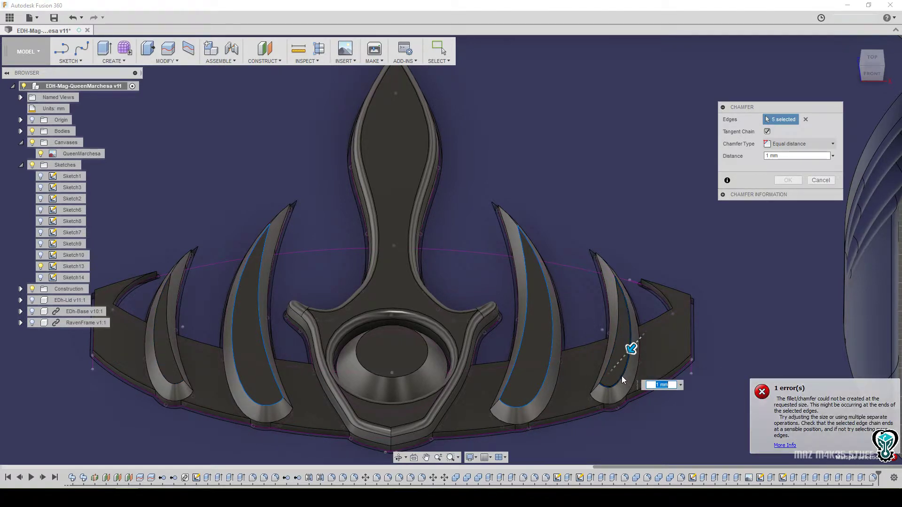
left_click(621, 378, "ctrl")
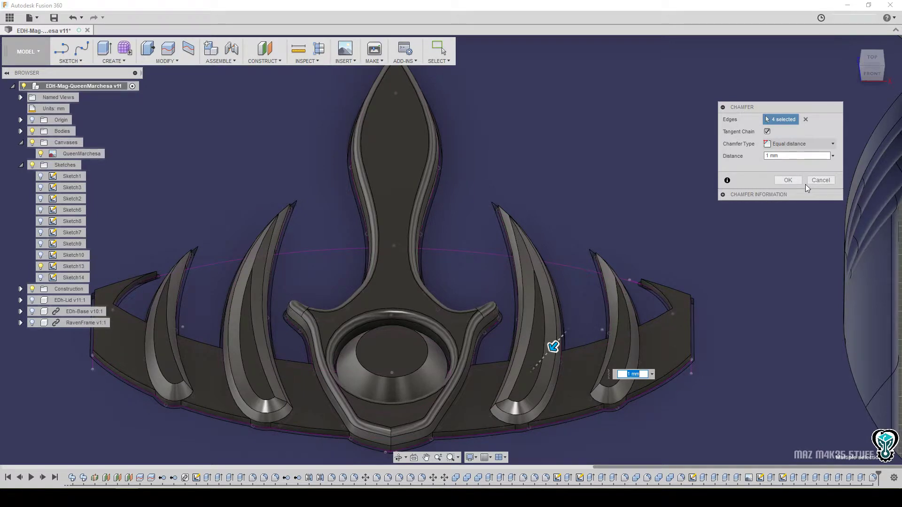
Accept the large spikes' chamfer, and chamfer the top-face edges of the two small spikes with a 0.6 mm equal distance.
left_click(789, 180)
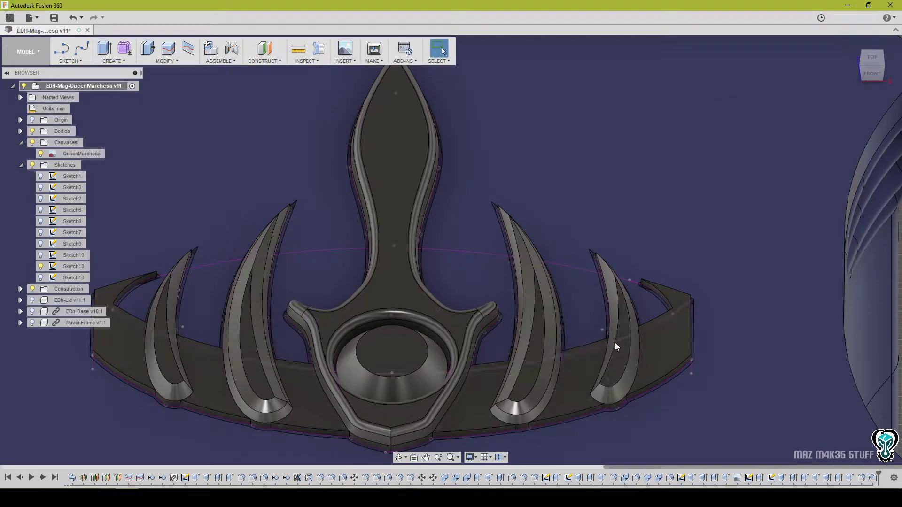
left_click(609, 361)
right_click(607, 362)
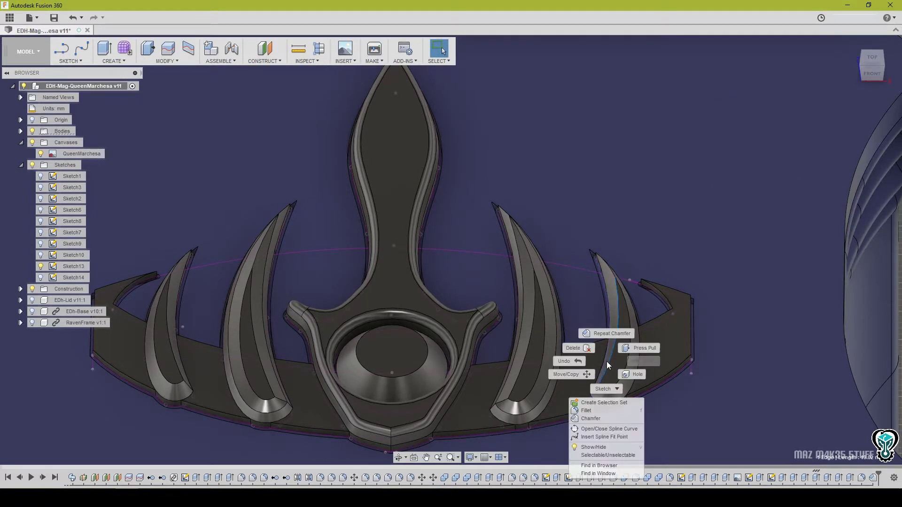
left_click(607, 333)
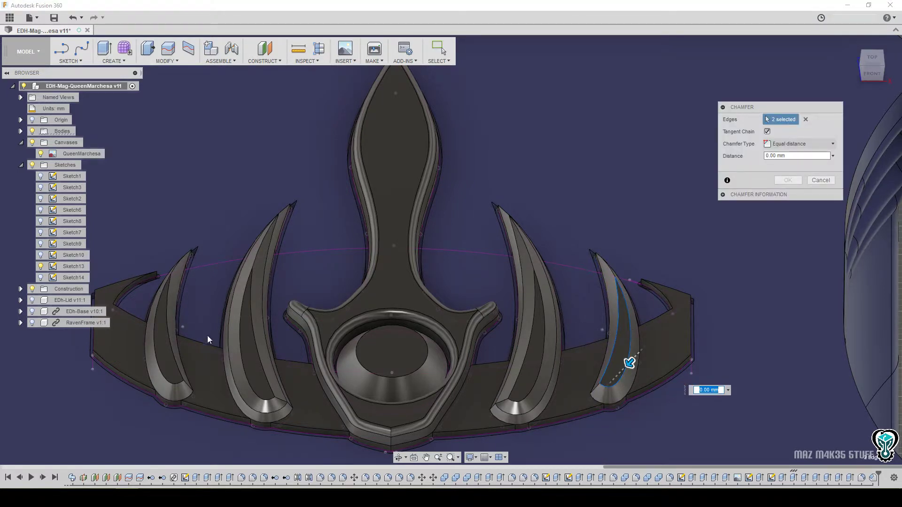
left_click(176, 360)
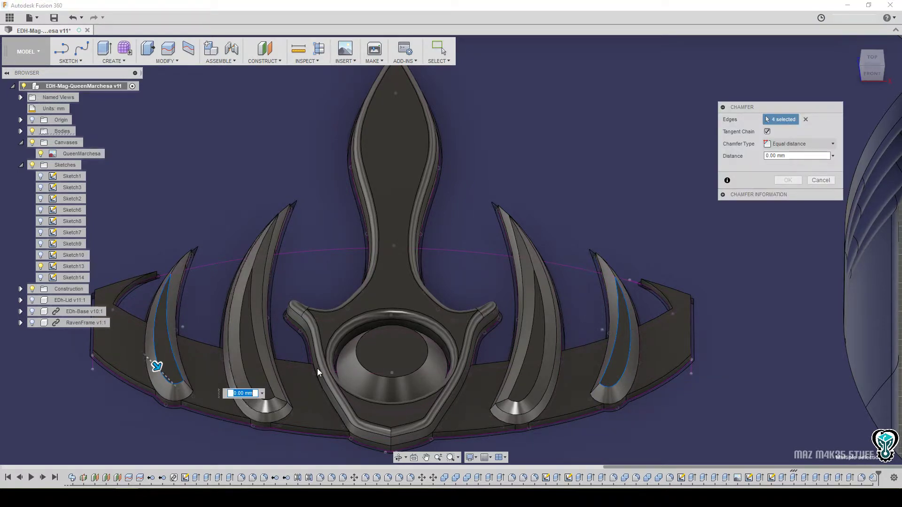
type(".5")
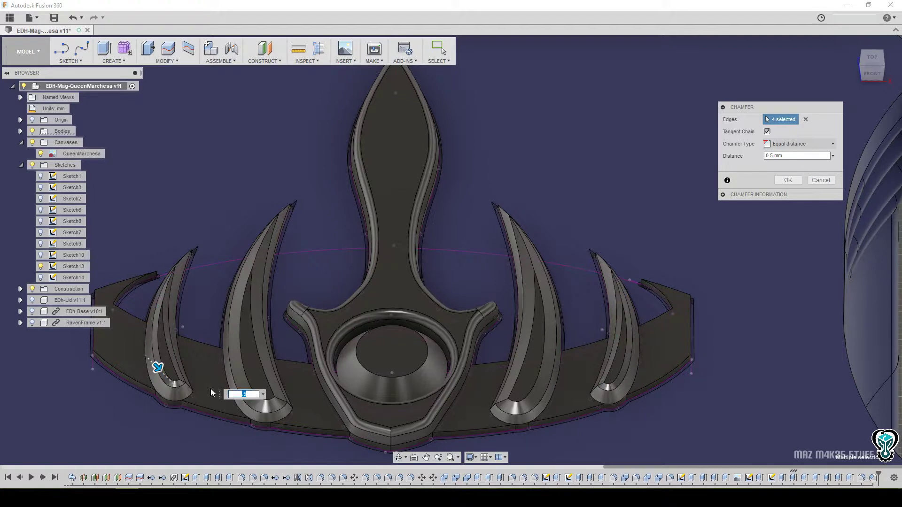
type("1")
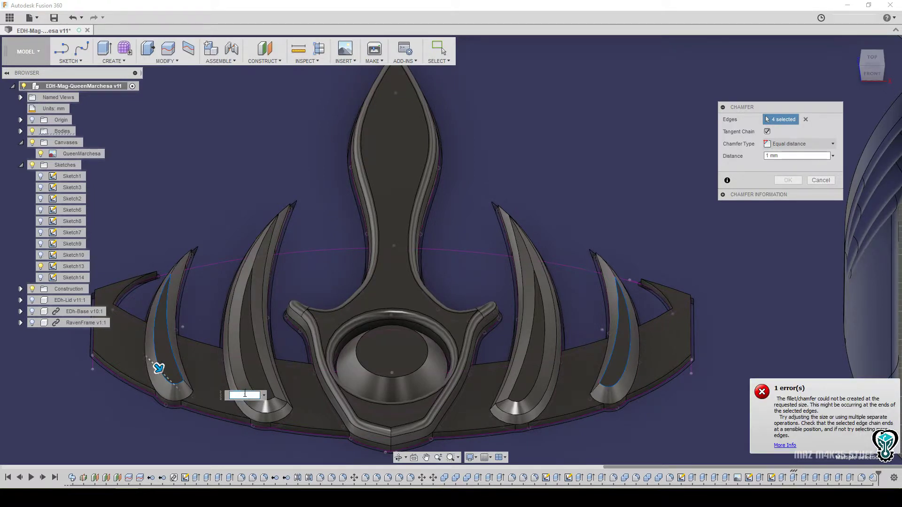
left_click_drag(253, 396, 240, 396)
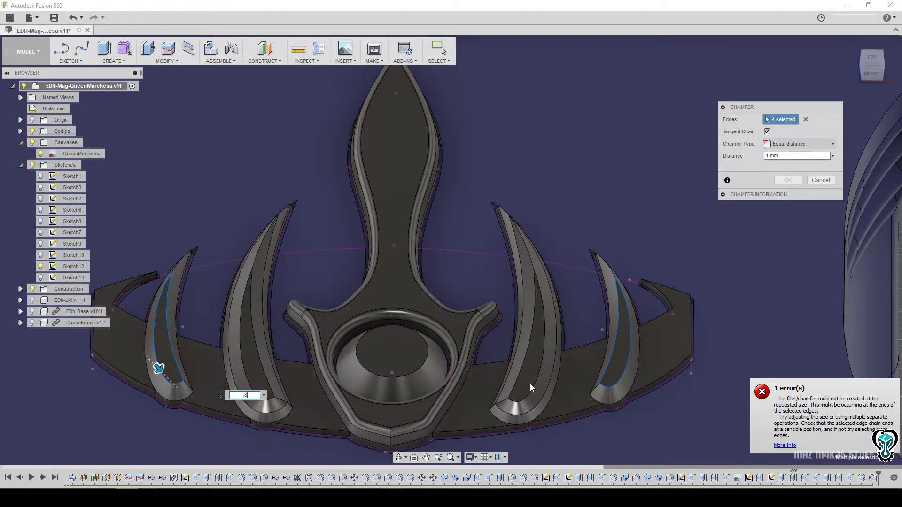
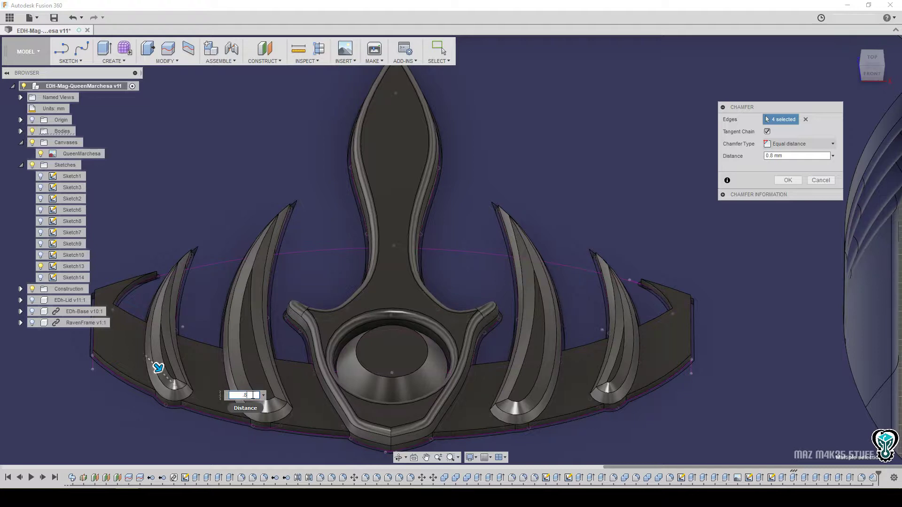
left_click_drag(254, 396, 208, 394)
type(".6")
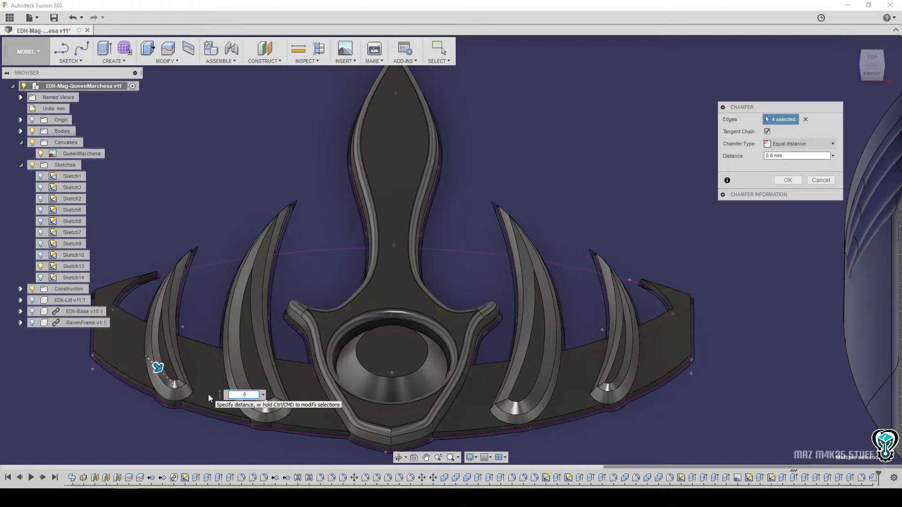
left_click(800, 184)
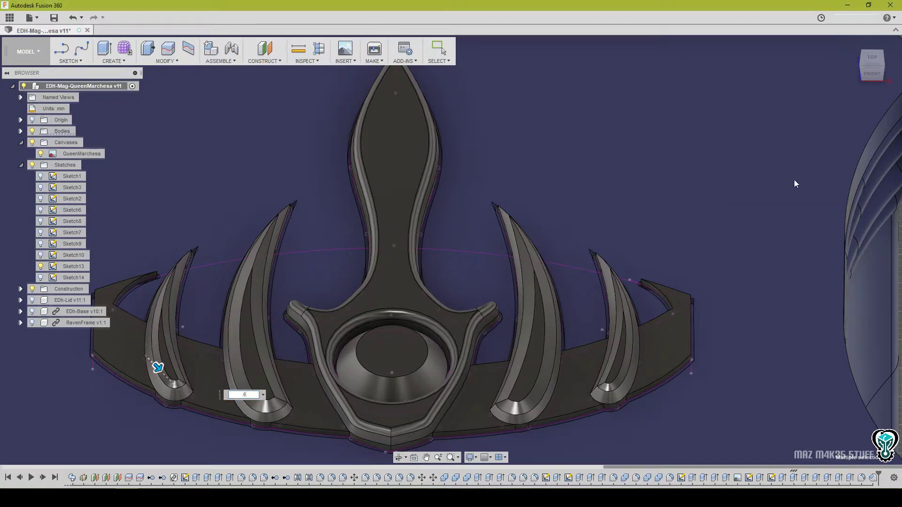
Start a constant-radius fillet and select the top-face outline edges of the crown band from its left end to the hilt.
scroll(678, 241, "down", 5)
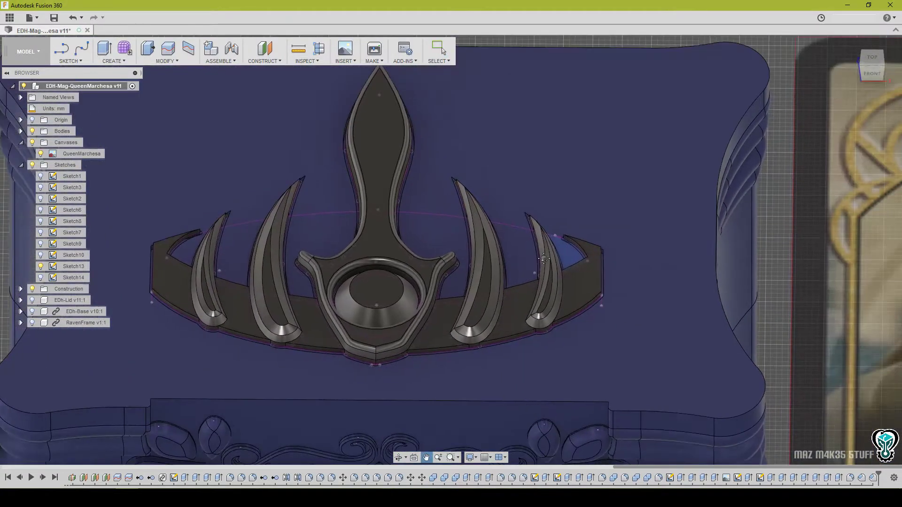
middle_click_drag(544, 259, 626, 304)
scroll(377, 340, "up", 6)
middle_click_drag(201, 323, 539, 342)
left_click(533, 337)
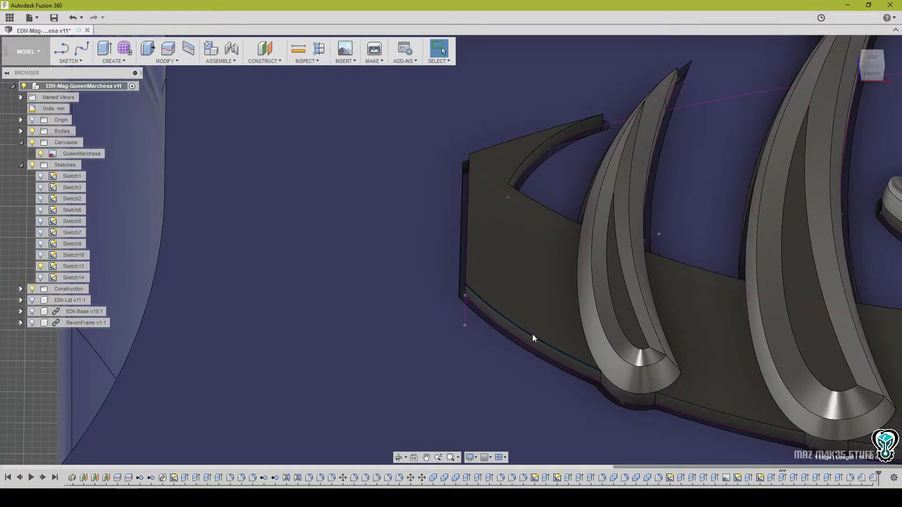
key("f")
left_click(467, 252)
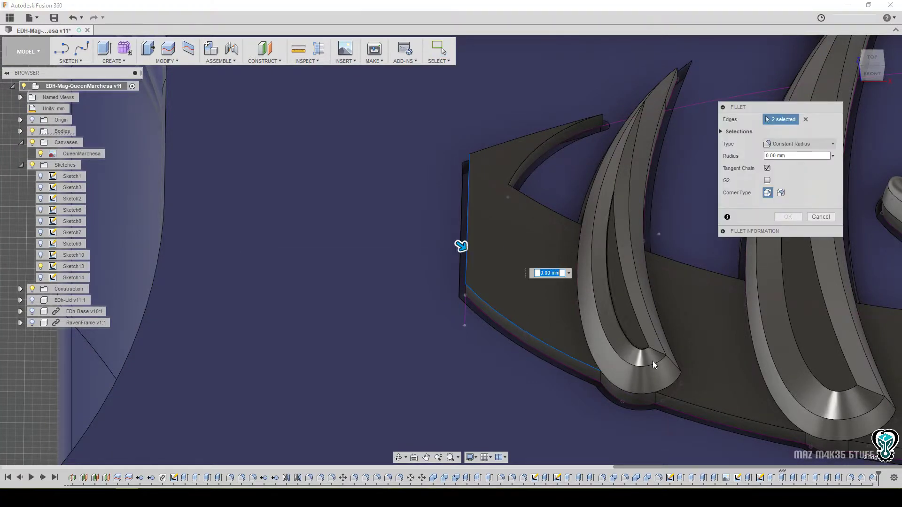
left_click(695, 405)
middle_click_drag(604, 243, 411, 250)
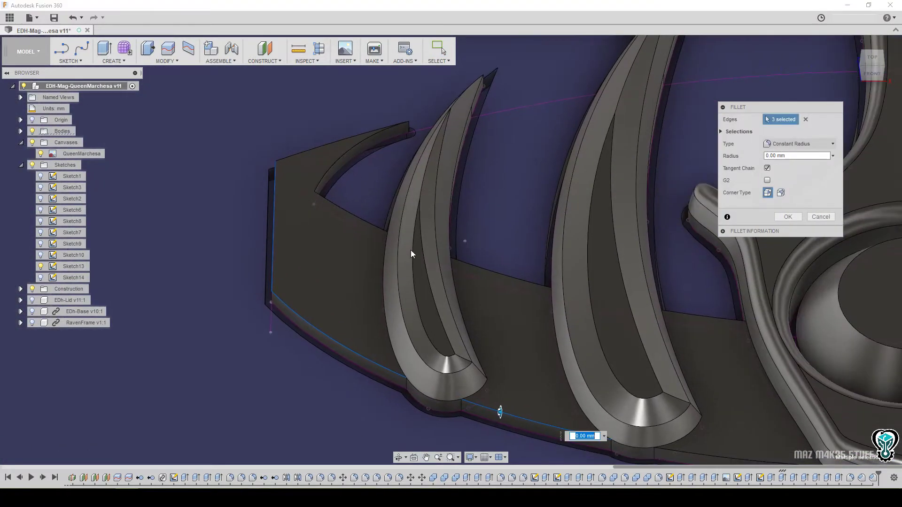
left_click(371, 227)
left_click(512, 275)
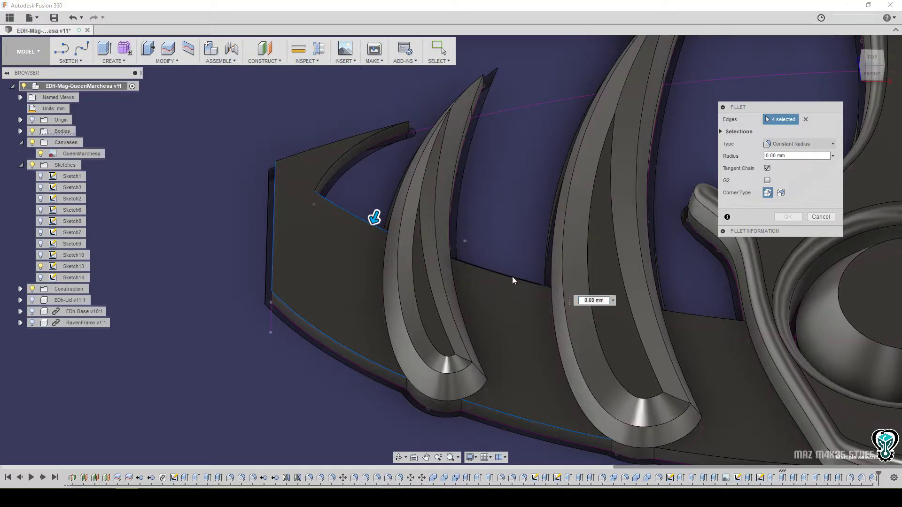
left_click(704, 319)
middle_click_drag(693, 323, 466, 356)
left_click(294, 227)
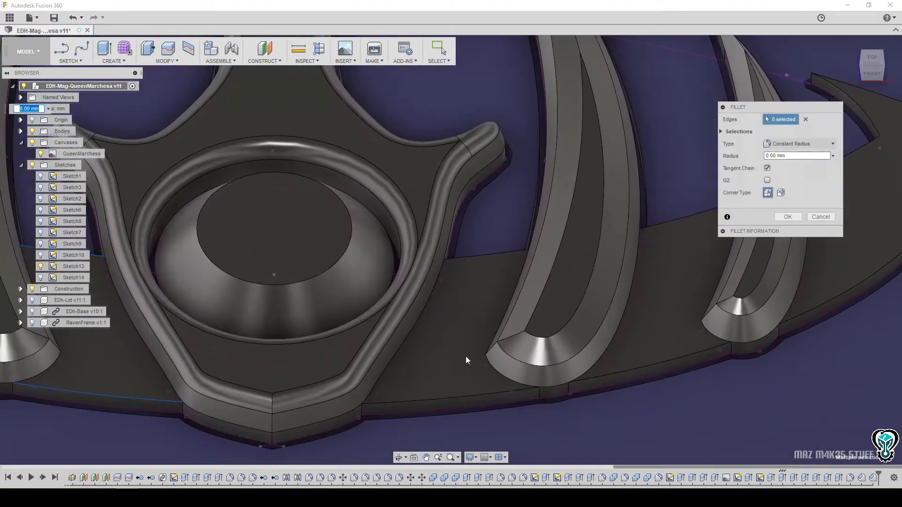
Add the band's top-face outline edges from the hilt to the right end, including the end's side and slanted edges, to the fillet.
left_click(454, 397)
left_click(502, 250)
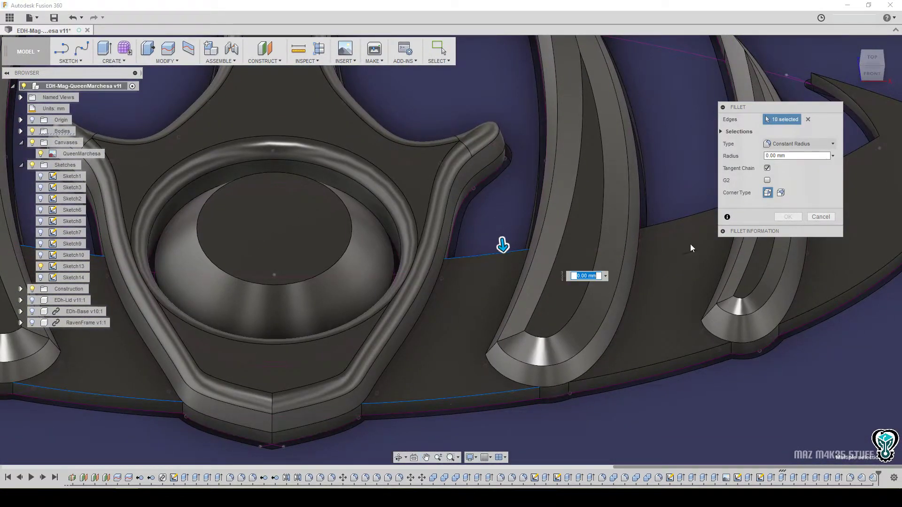
left_click(673, 220)
left_click(660, 364)
middle_click_drag(645, 295, 203, 348)
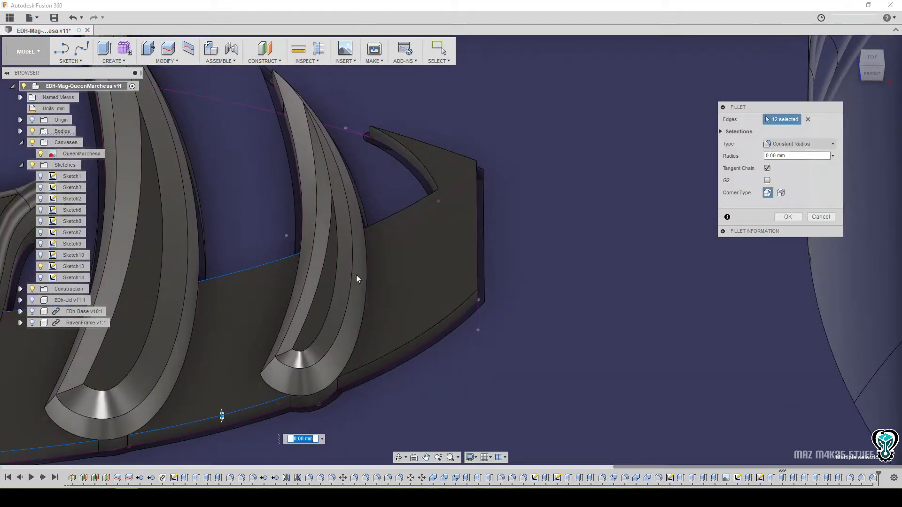
left_click(412, 210)
left_click(430, 331)
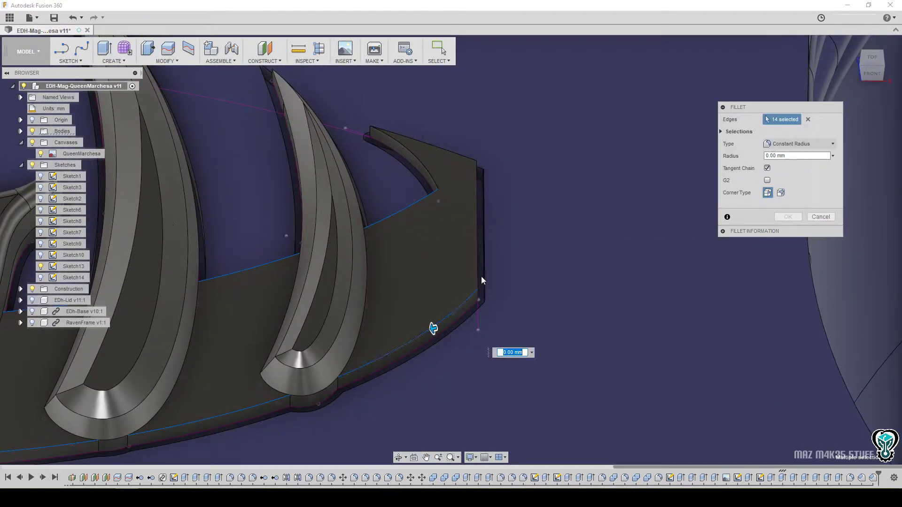
left_click(477, 277)
left_click(462, 156)
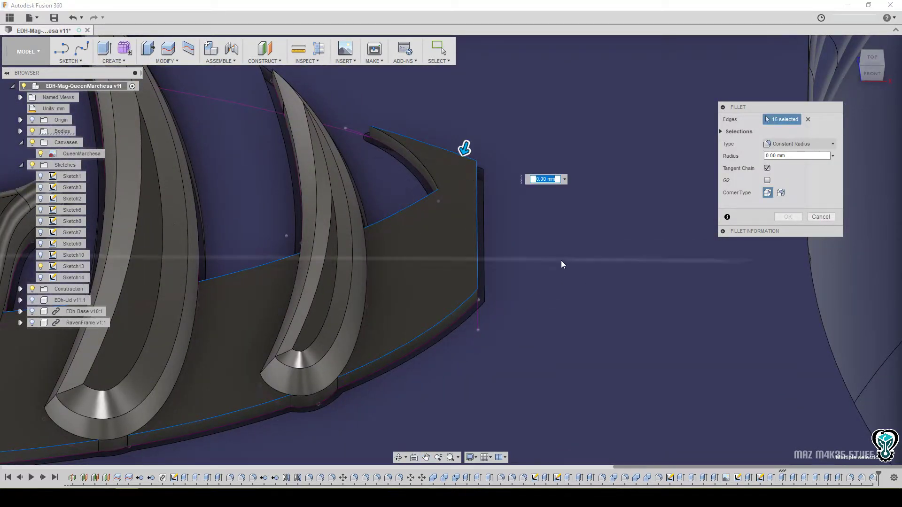
Set the crown band's fillet radius to 0.8 mm, inspect the rounded edges and apply the fillet.
type(".5")
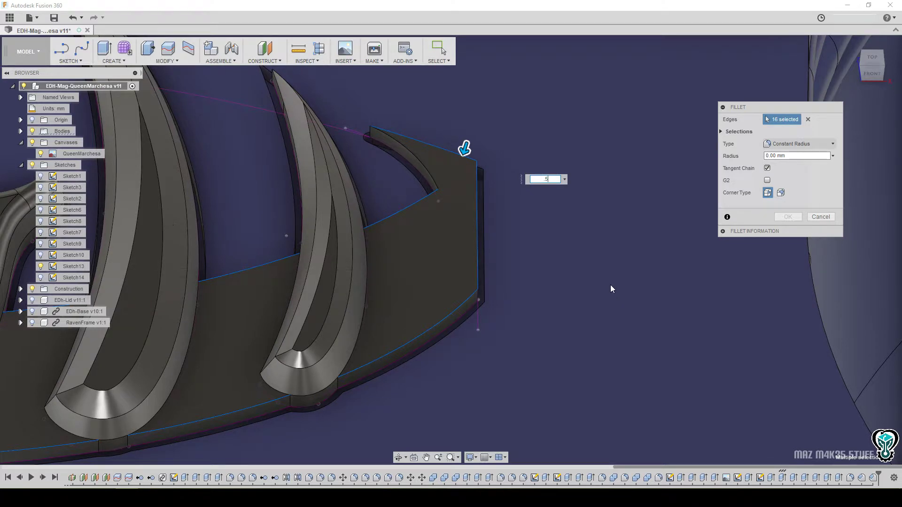
double_click(543, 182)
type(".8")
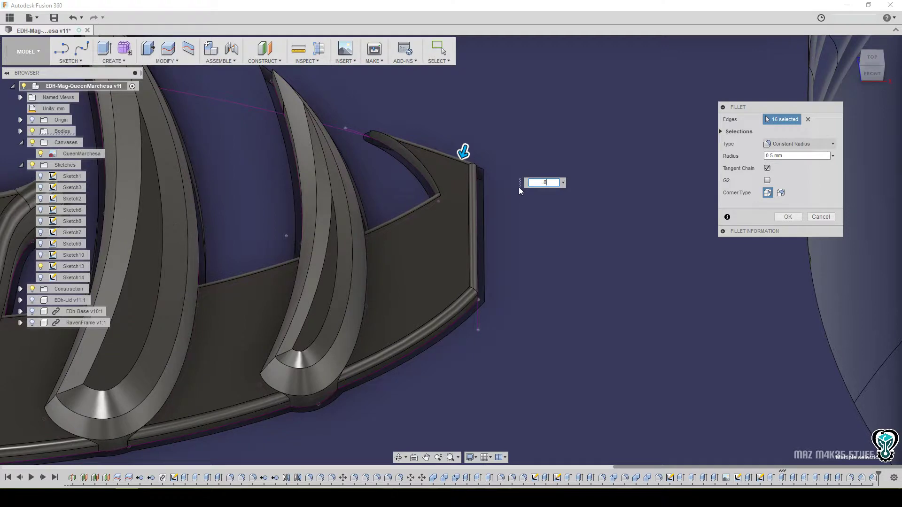
key("Return")
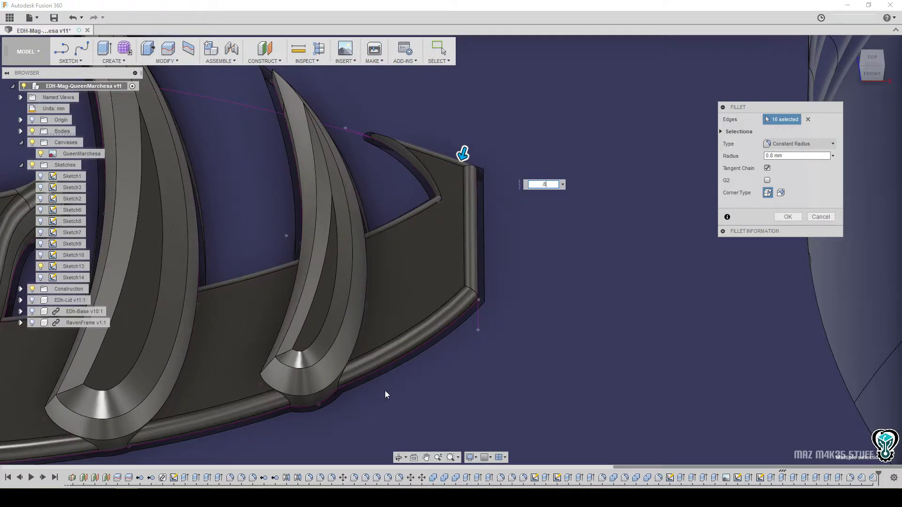
middle_click_drag(384, 391, 535, 304)
scroll(354, 329, "up", 3)
middle_click_drag(379, 373, 400, 374, "shift")
scroll(447, 345, "down", 9)
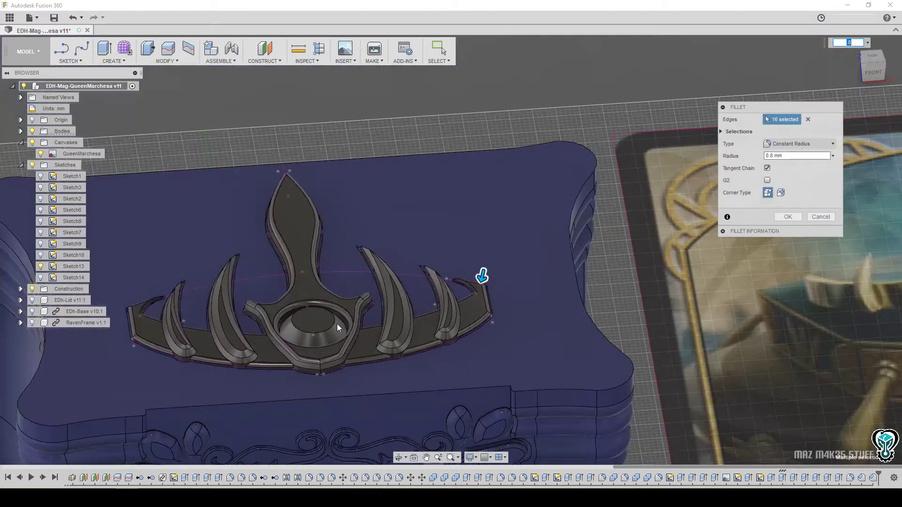
middle_click_drag(337, 323, 447, 345)
left_click(785, 220)
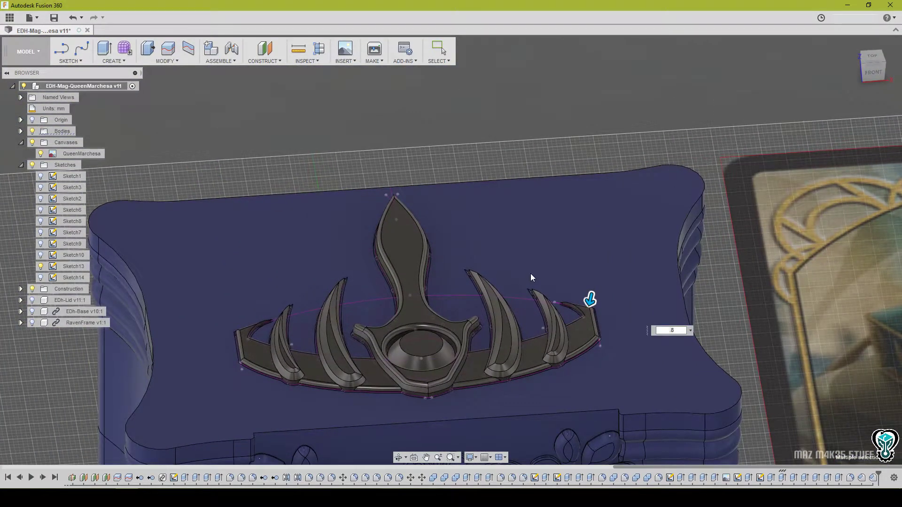
Compare the finished crown on the box lid with the crown in the reference card artwork.
scroll(527, 391, "down", 2)
scroll(526, 390, "down", 3)
middle_click_drag(526, 390, 447, 235)
scroll(541, 302, "down", 4)
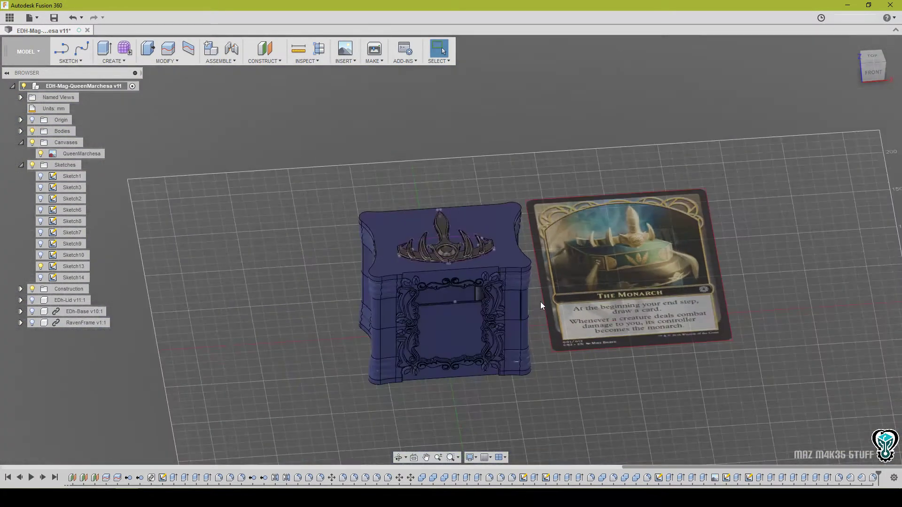
middle_click_drag(541, 302, 409, 308)
middle_click_drag(522, 239, 520, 270, "shift")
scroll(515, 260, "up", 5)
middle_click_drag(501, 232, 777, 248)
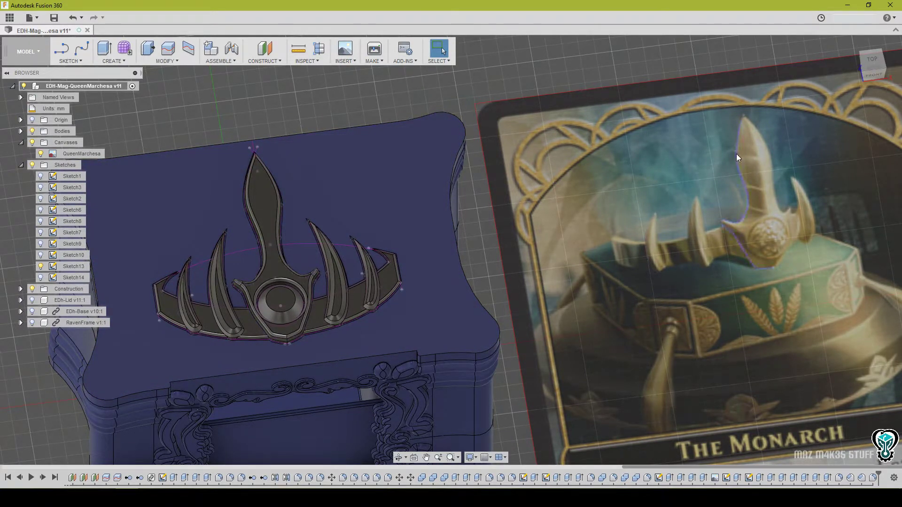
scroll(699, 228, "up", 5)
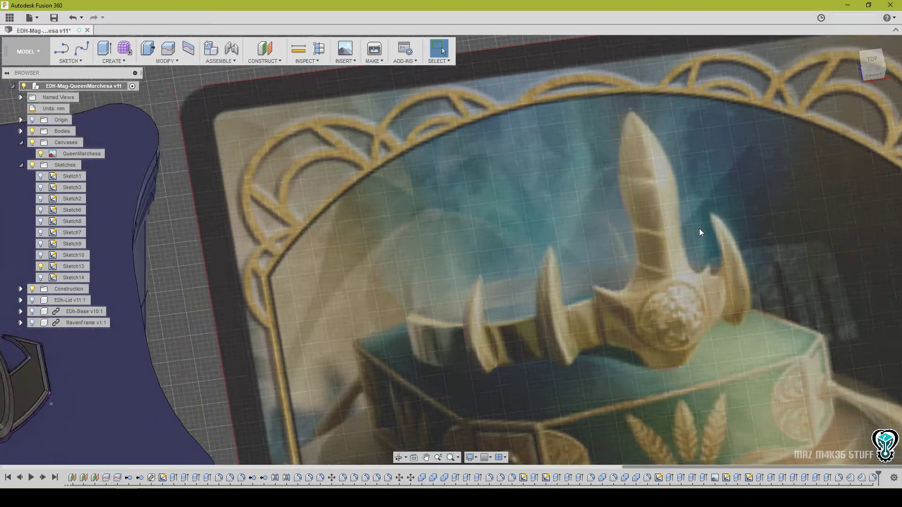
scroll(564, 283, "down", 8)
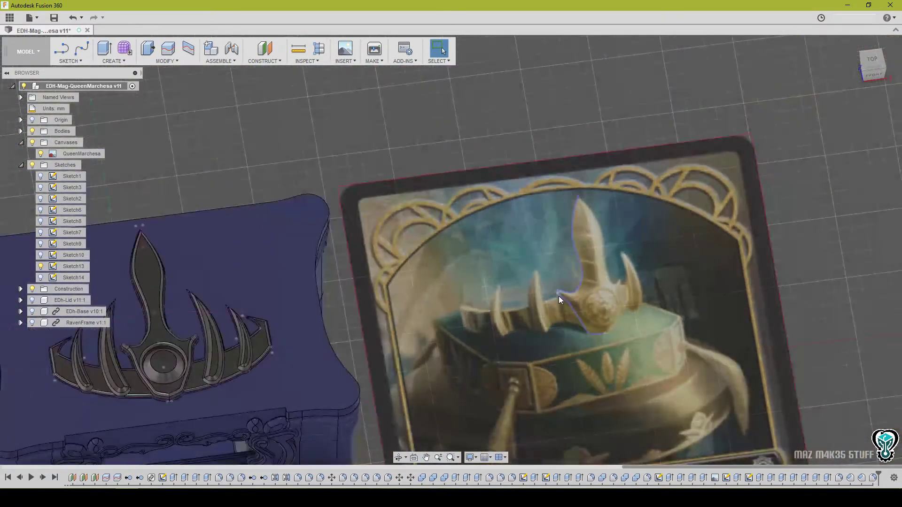
scroll(459, 265, "up", 5)
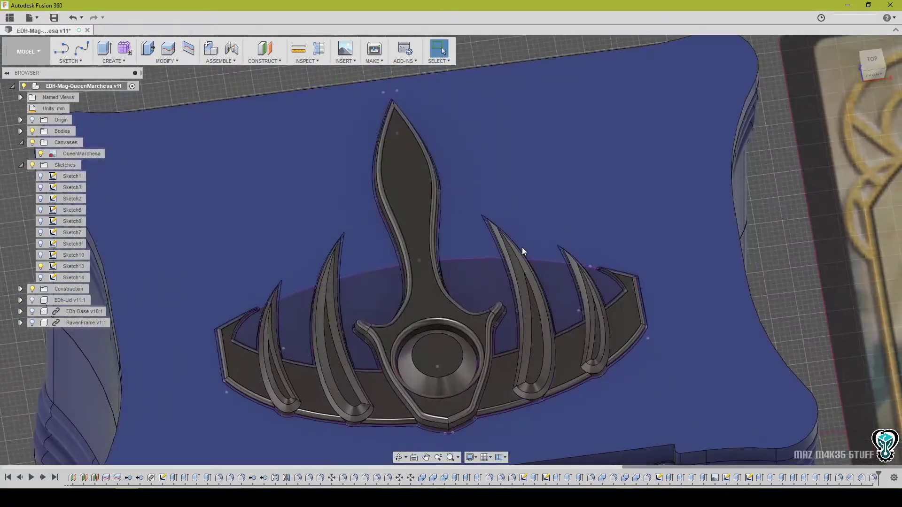
scroll(564, 273, "down", 5)
scroll(519, 284, "up", 3)
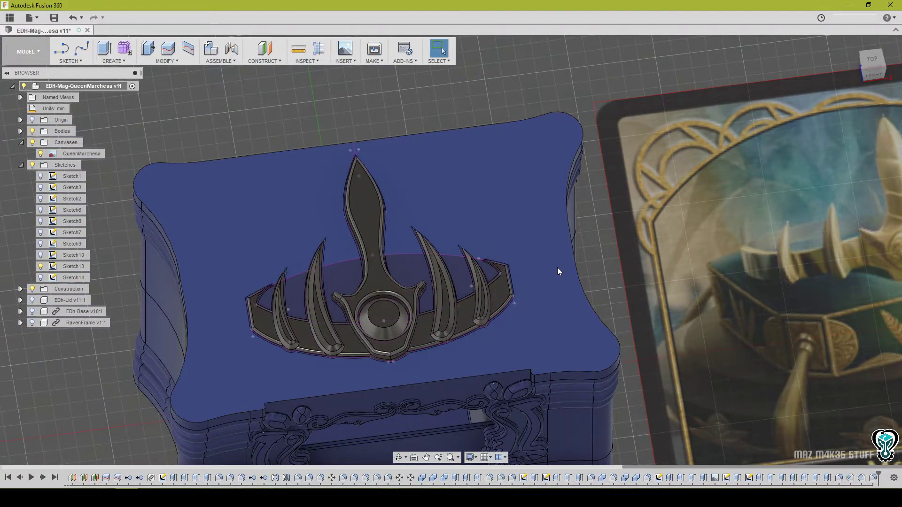
middle_click_drag(683, 267, 637, 258)
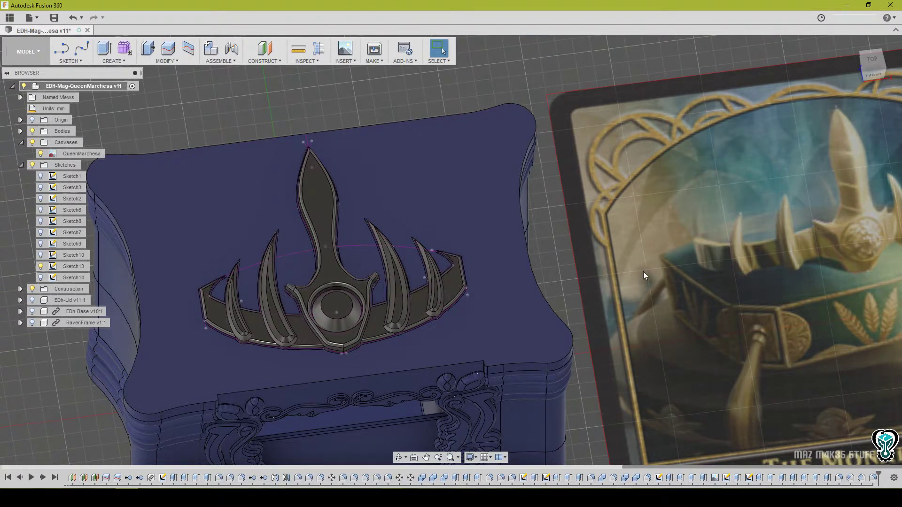
middle_click_drag(706, 250, 653, 268)
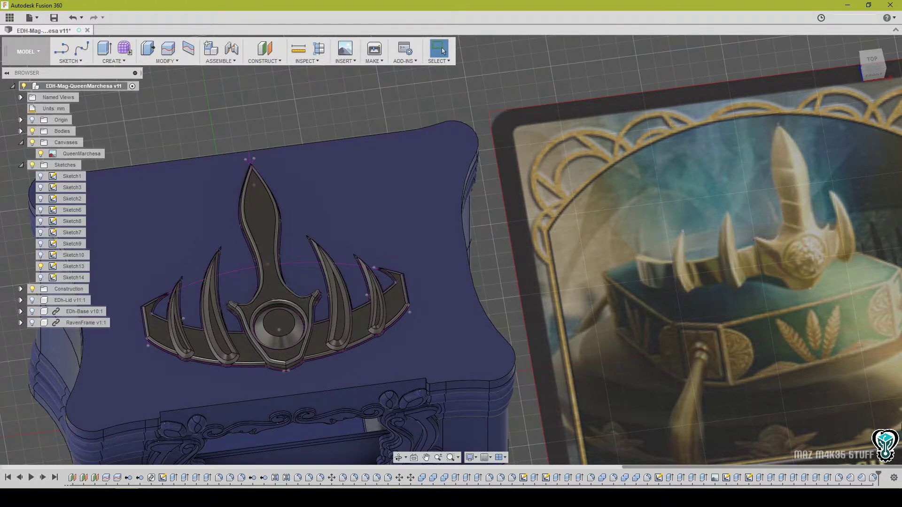
Save the design as a new version, keeping the version description "User Saved".
key("ctrl+s")
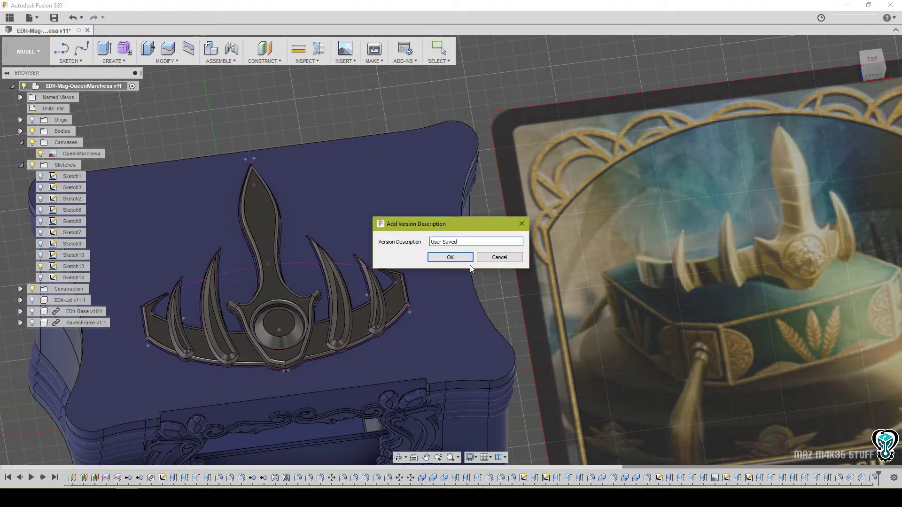
key("Return")
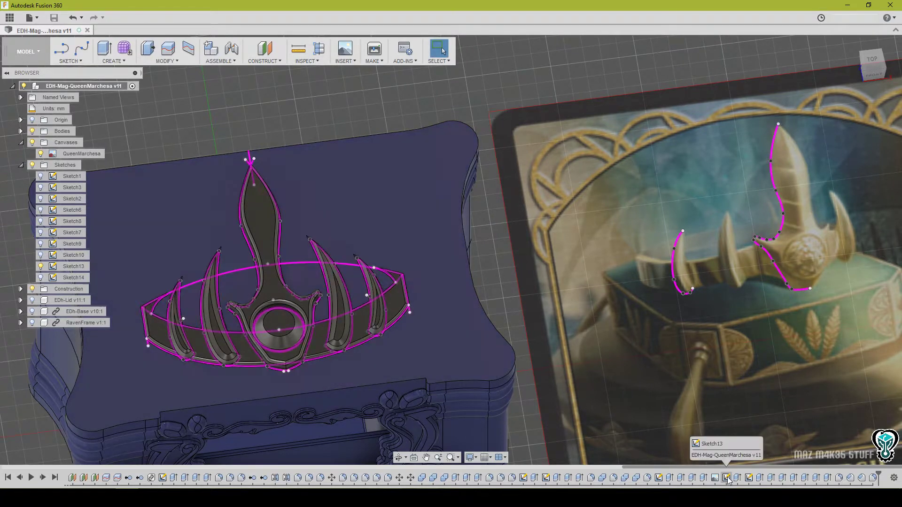
Reopen Sketch13 and draw a slanted line about 9 mm long over the uppermost groove of the sword blade in the card artwork.
double_click(727, 478)
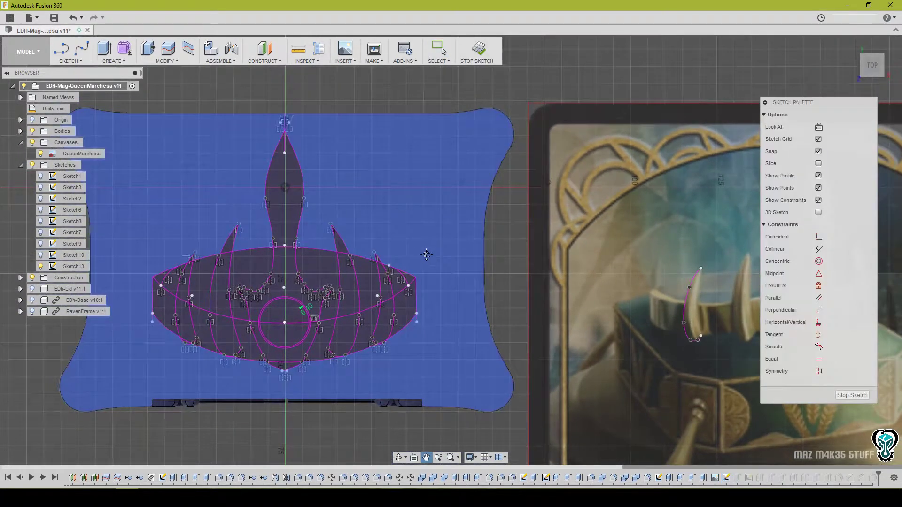
scroll(368, 204, "up", 6)
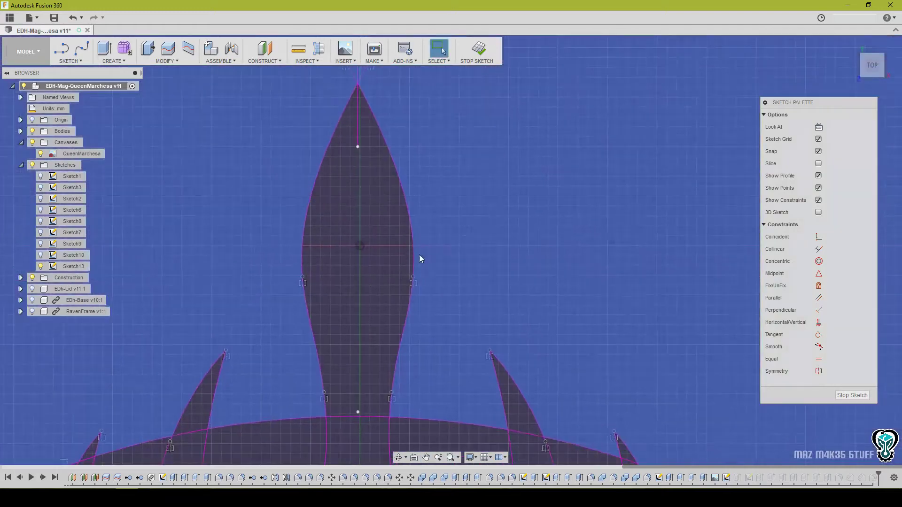
key("l")
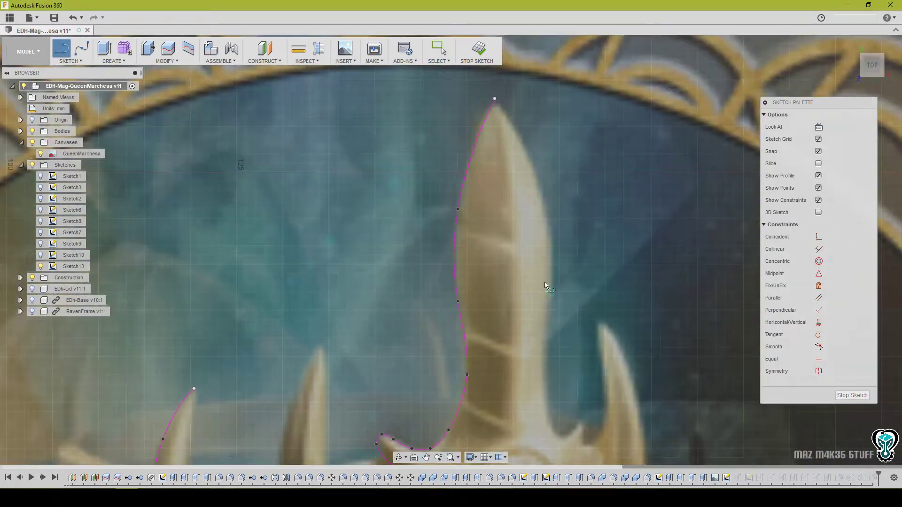
left_click(512, 246)
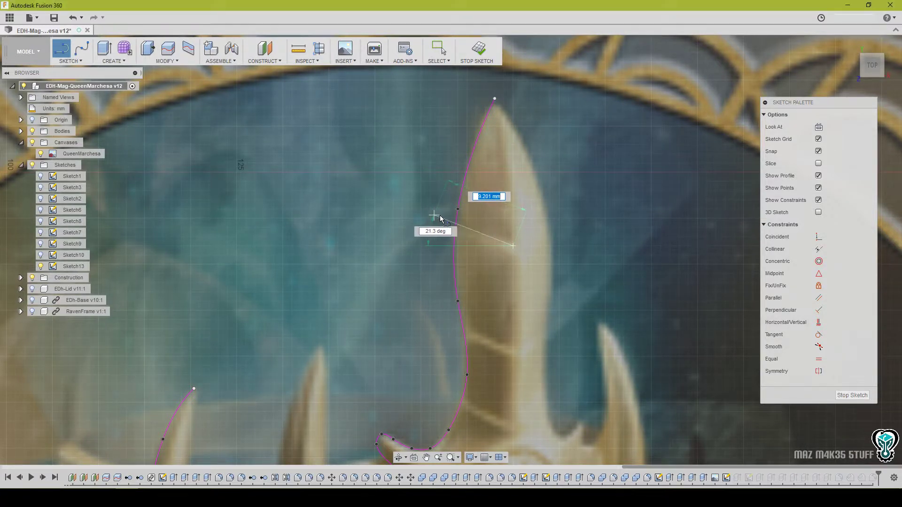
left_click(439, 218)
key("Escape")
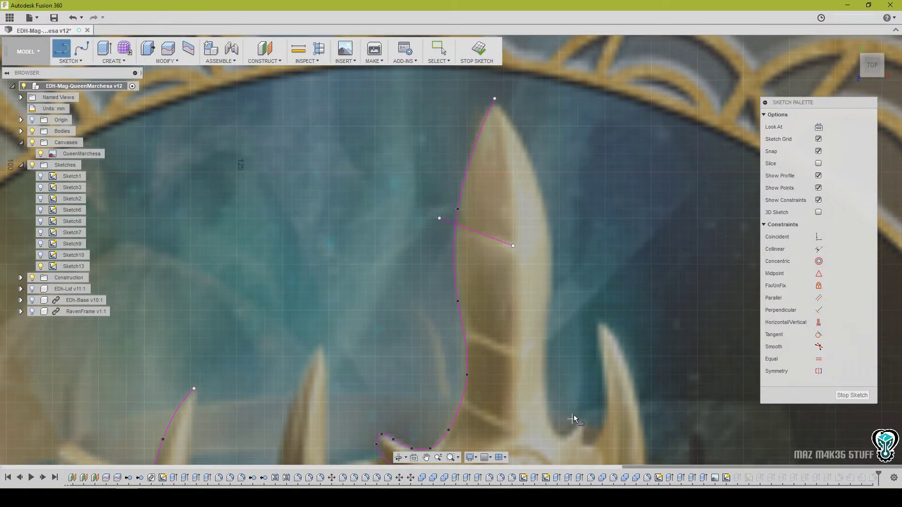
Draw two more slanted lines over the middle and lowest blade grooves in the card artwork.
left_click(517, 354)
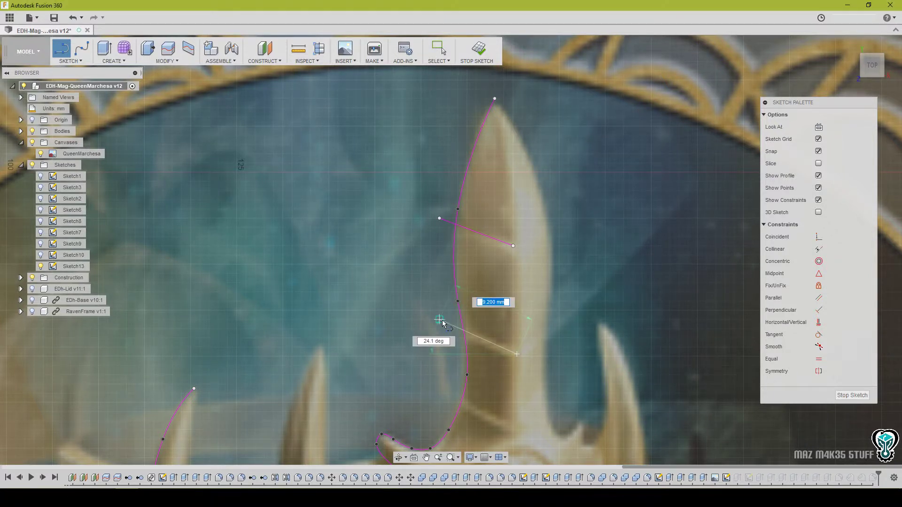
left_click(440, 320)
key("Escape")
middle_click_drag(441, 329, 441, 286)
left_click(512, 430)
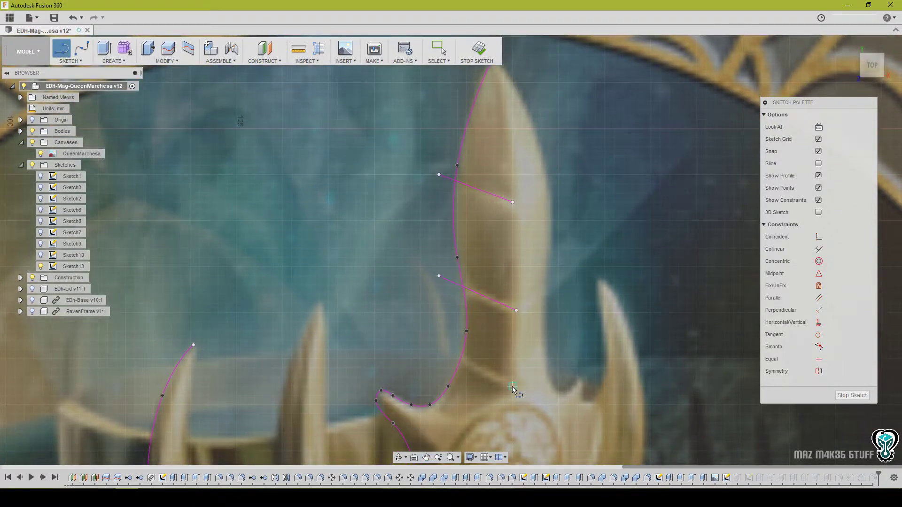
left_click(430, 341)
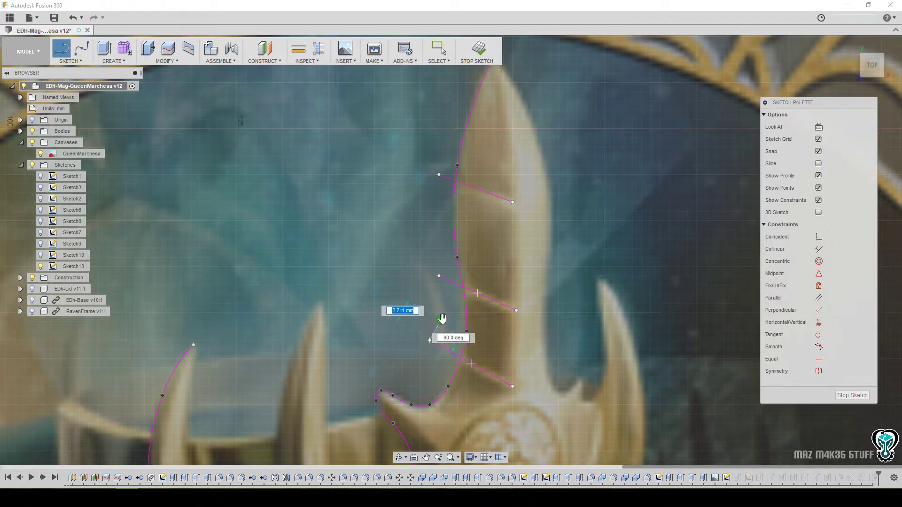
right_click(568, 332)
left_click(602, 329)
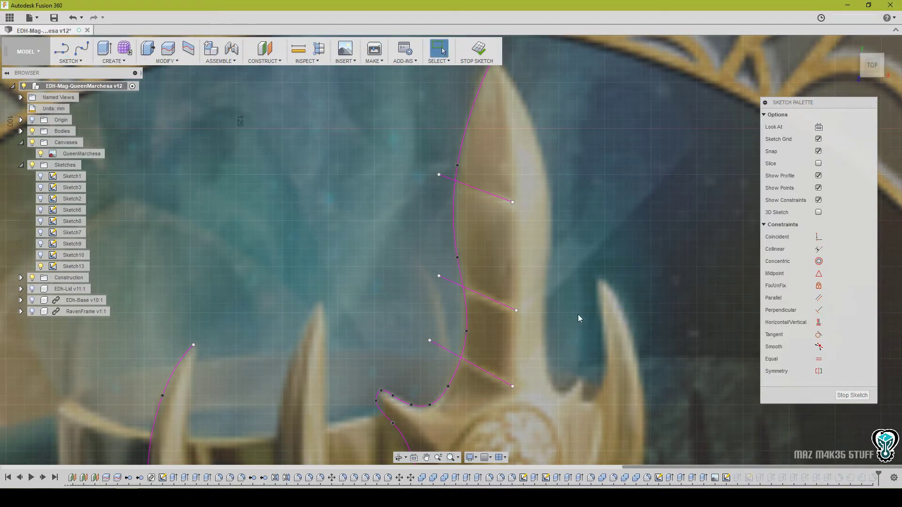
Select the three slanted groove lines and move them 155 mm in X onto the sword outline on the lid.
left_click(479, 189)
left_click(492, 299, "shift")
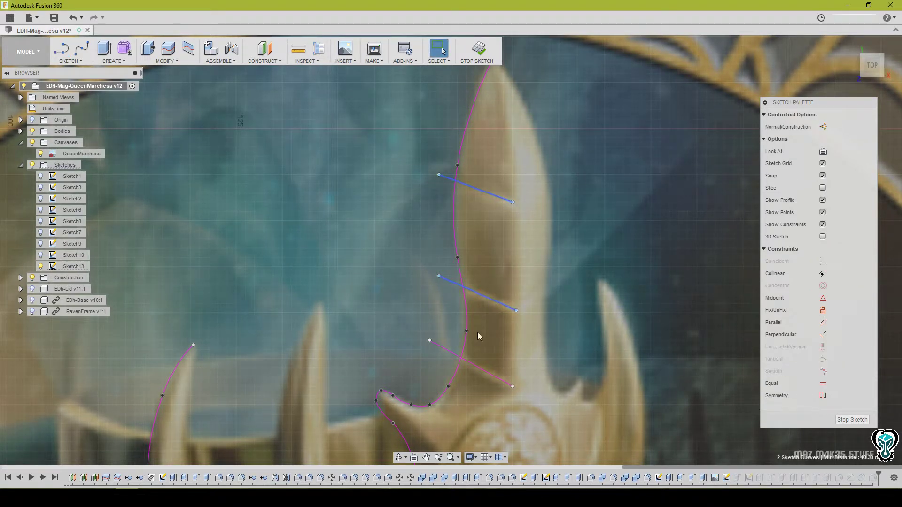
left_click(480, 372, "shift")
scroll(585, 343, "down", 4)
scroll(506, 352, "down", 2)
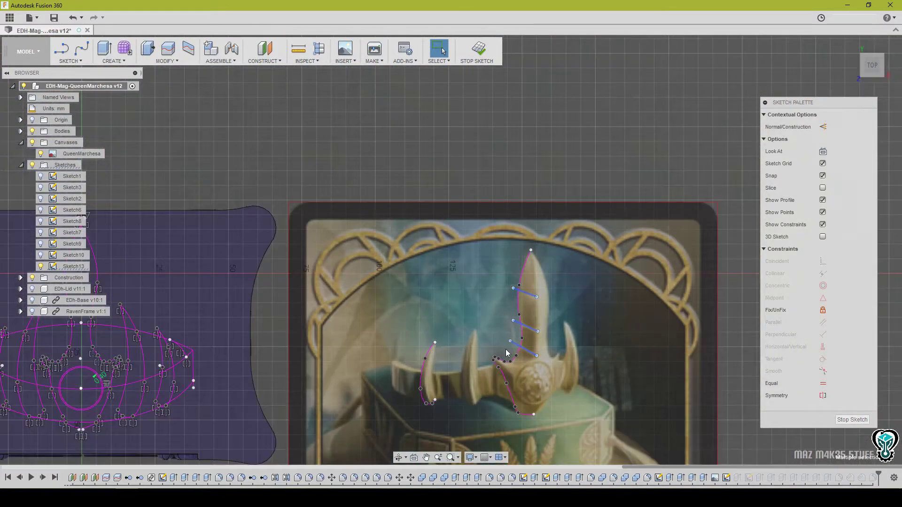
scroll(506, 350, "down", 1)
middle_click_drag(362, 362, 564, 290)
key("m")
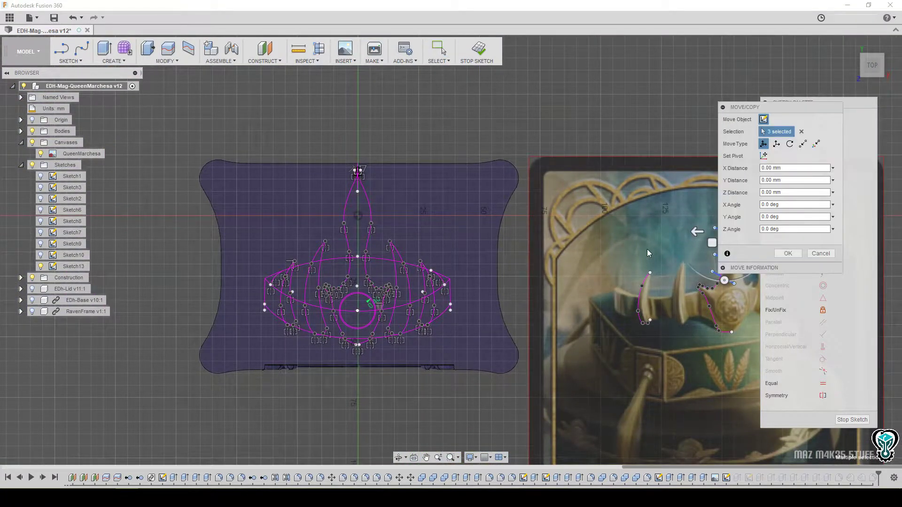
middle_click_drag(647, 249, 631, 256)
left_click_drag(682, 239, 306, 238)
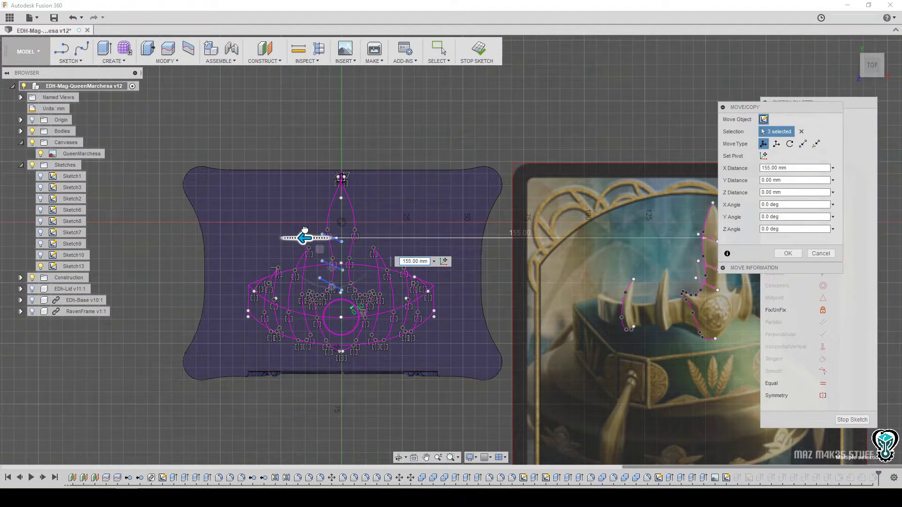
Shift the three groove lines by -9 mm in Y along the sword blade and apply the move.
scroll(320, 207, "up", 3)
scroll(434, 288, "down", 2)
scroll(434, 288, "down", 1)
middle_click_drag(433, 289, 273, 211)
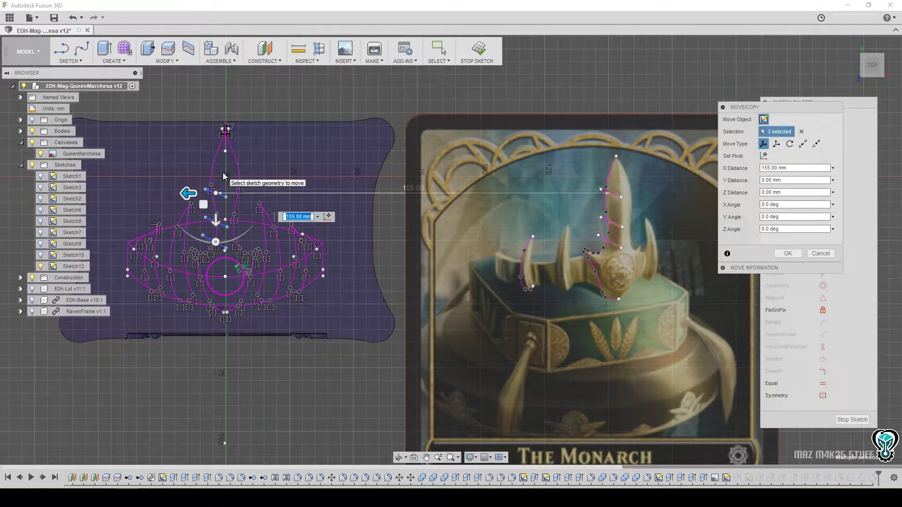
scroll(220, 170, "up", 4)
left_click_drag(226, 249, 239, 195)
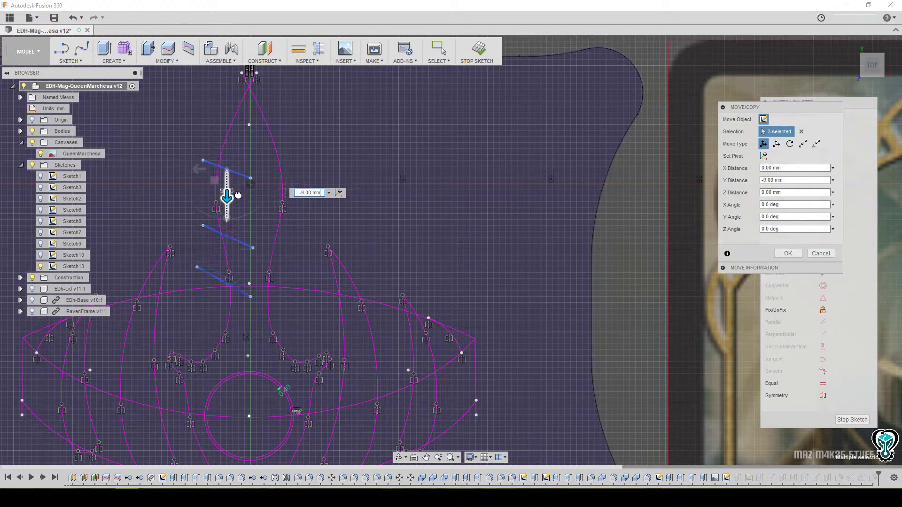
scroll(236, 176, "up", 4)
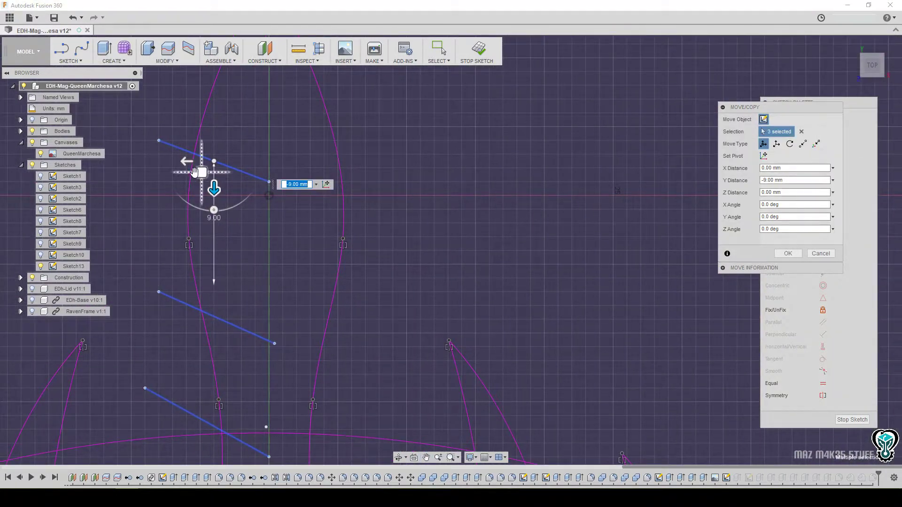
left_click_drag(190, 162, 195, 163)
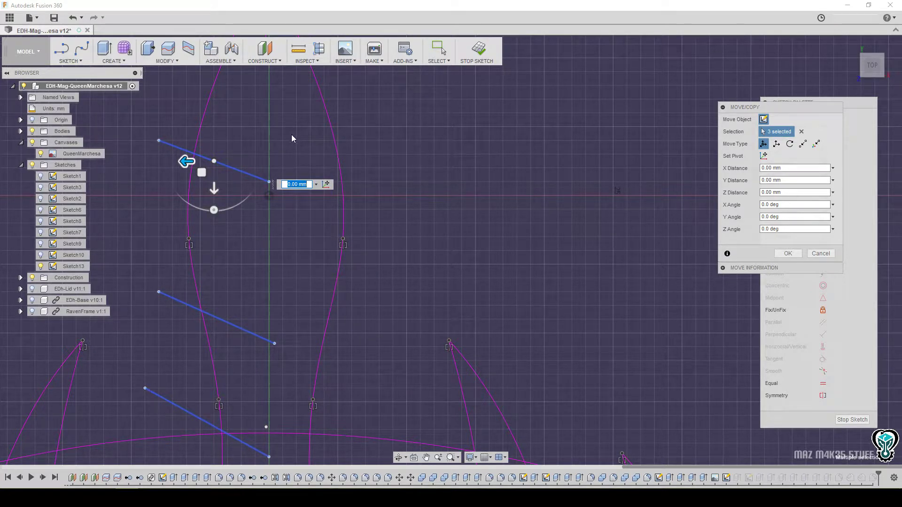
left_click(788, 253)
Mirror the three slanted groove lines about the sword's vertical centre line to form V shapes across the blade.
mouse_move(299, 235)
middle_mouse_down()
mouse_move(395, 192)
mouse_move(382, 206)
middle_mouse_up()
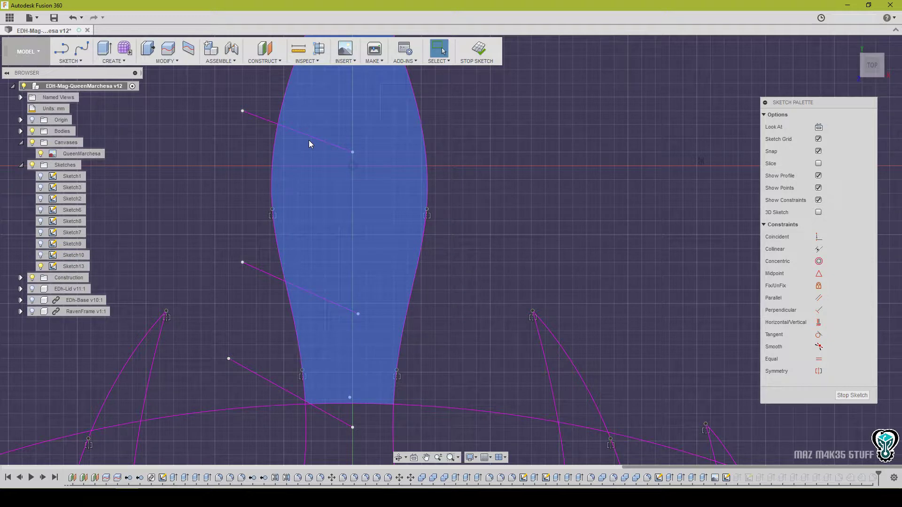
middle_click_drag(364, 173, 360, 191)
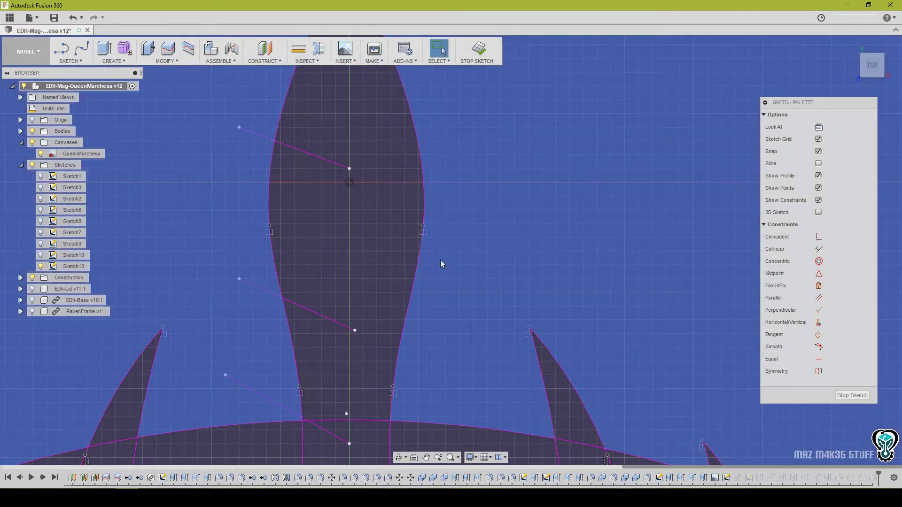
scroll(441, 261, "down", 1)
middle_click_drag(409, 250, 350, 249)
left_click(71, 61)
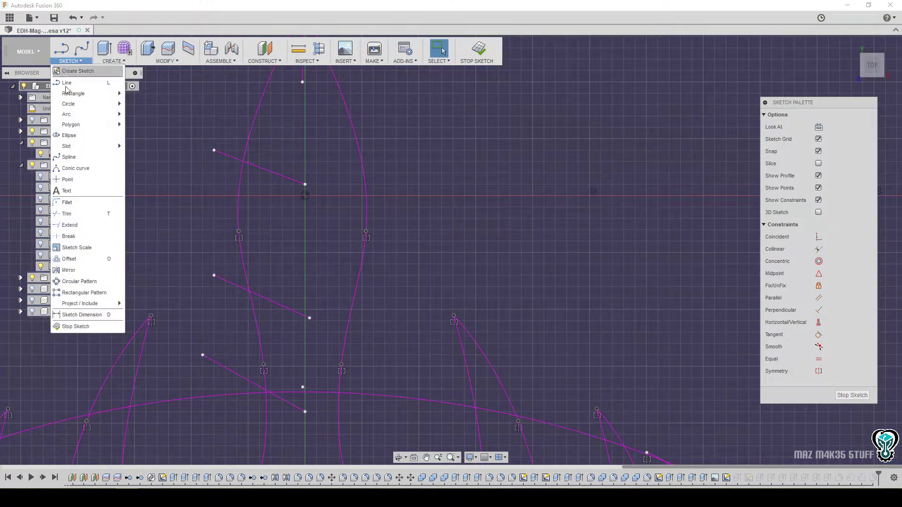
left_click(70, 270)
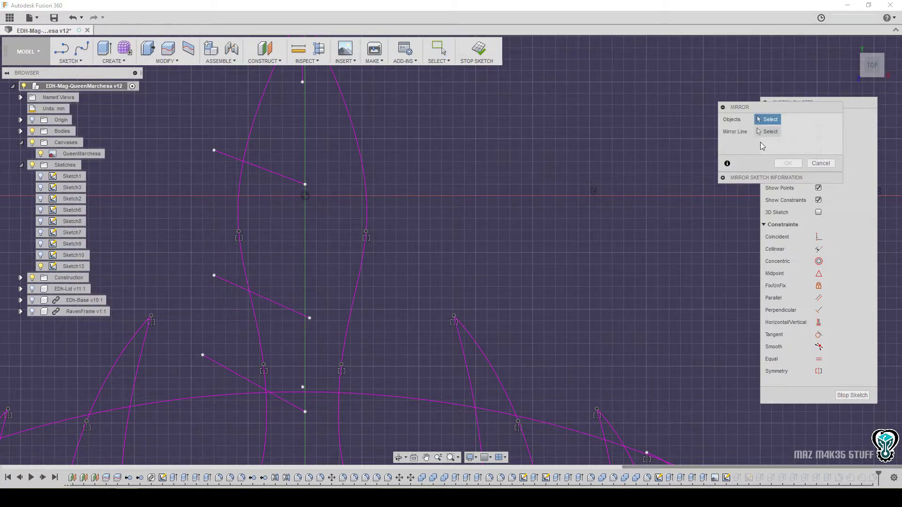
left_click(291, 179)
left_click(283, 305)
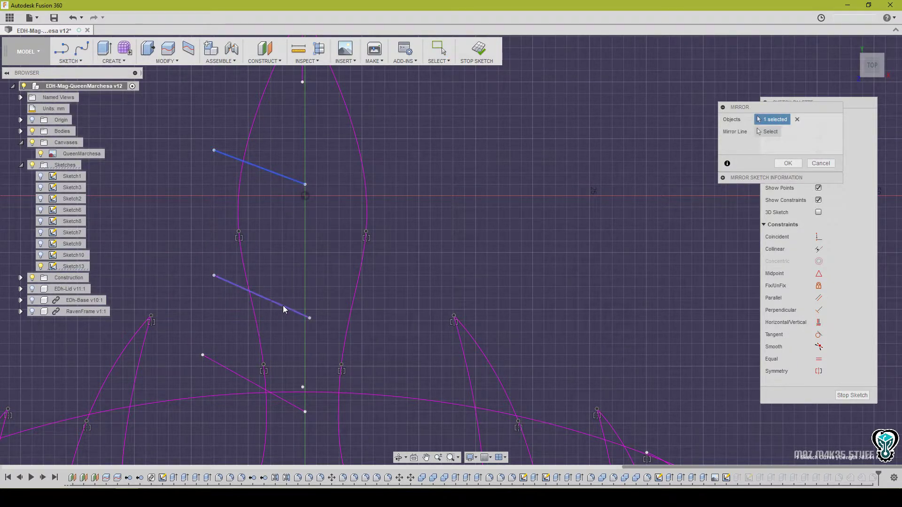
left_click(295, 411)
left_click(767, 134)
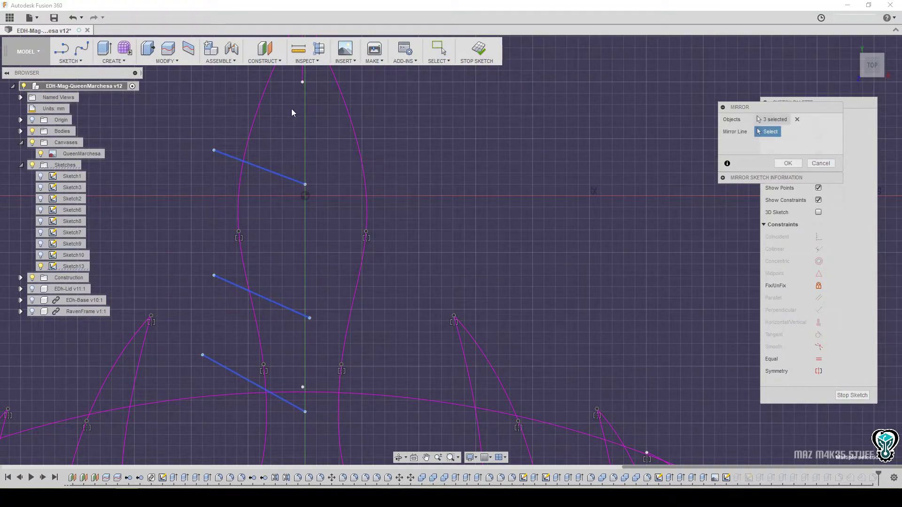
left_click(304, 77)
left_click(788, 165)
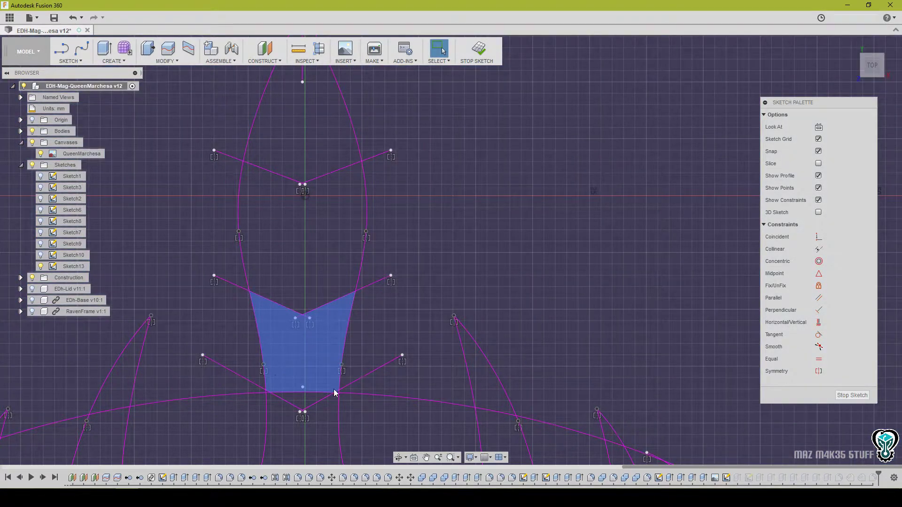
Trim both overlapping line ends below the point of the uppermost V on the sword blade.
scroll(310, 185, "up", 6)
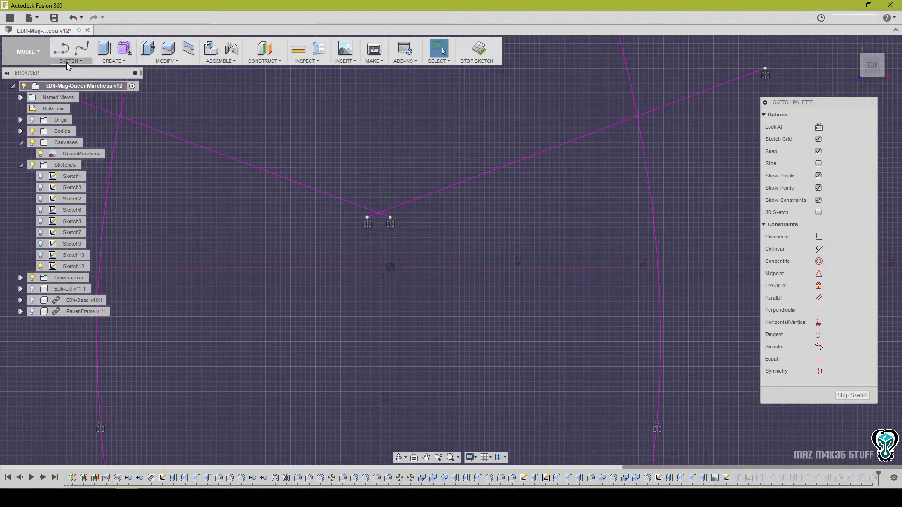
left_click(66, 63)
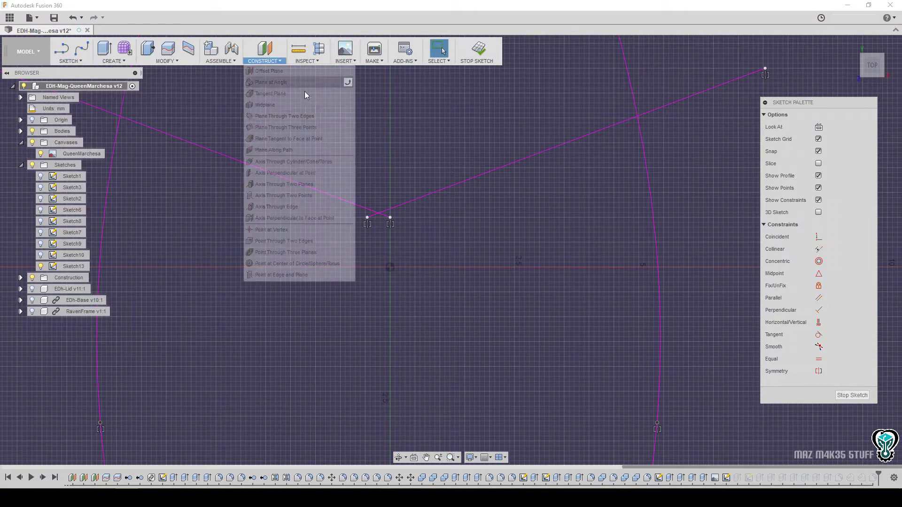
left_click(66, 214)
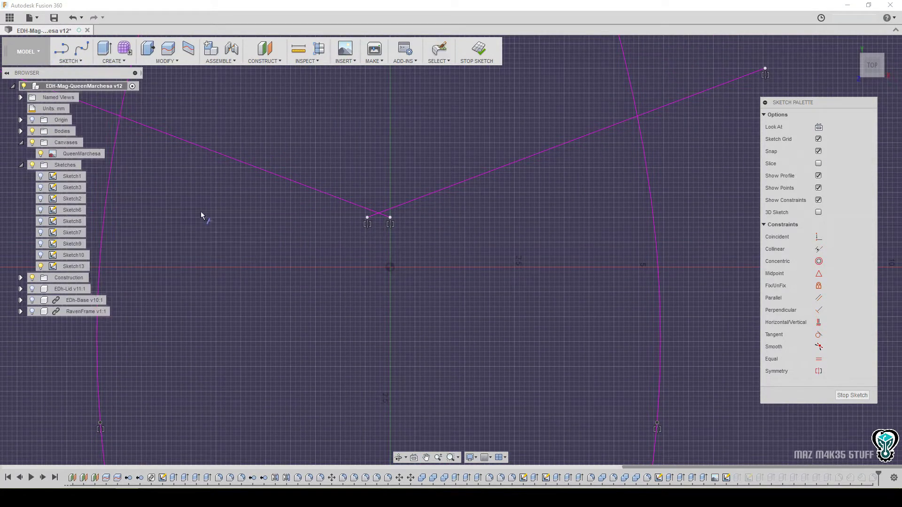
left_click(372, 216)
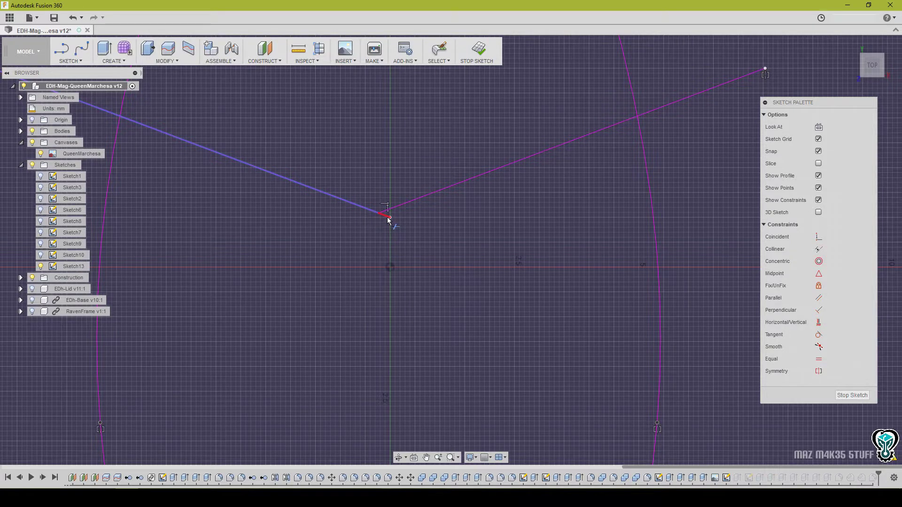
left_click(387, 217)
Trim the overlapping line ends below the points of the middle and lowest V shapes.
middle_click_drag(448, 308, 454, 43)
scroll(437, 395, "down", 1)
middle_click_drag(437, 395, 433, 154)
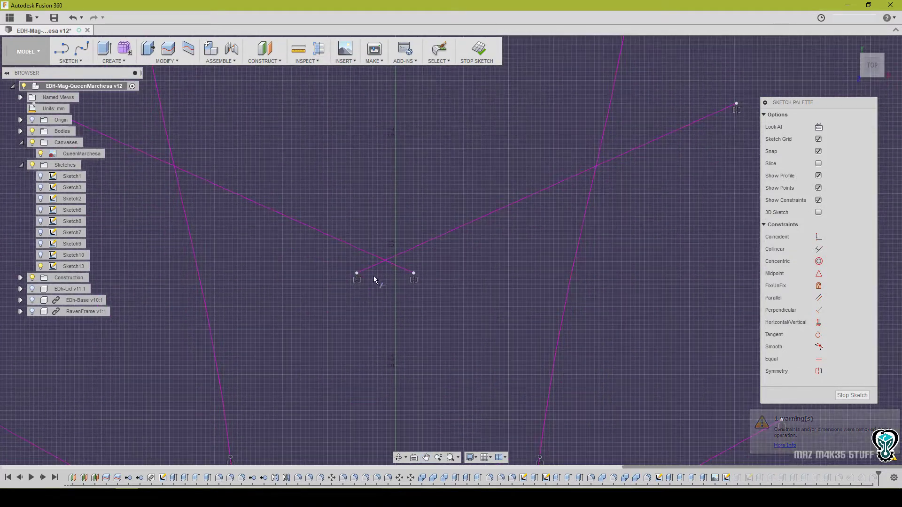
left_click(372, 269)
left_click(400, 268)
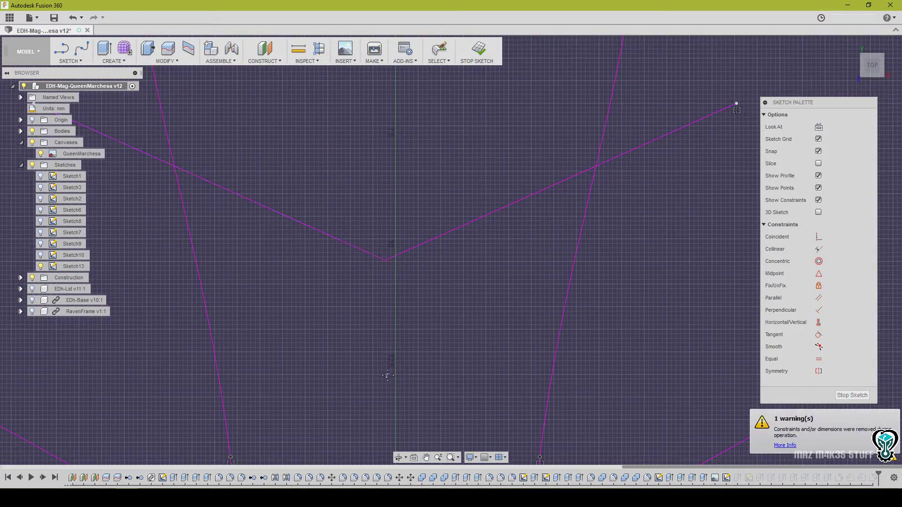
middle_click_drag(400, 268, 383, 88)
left_click(377, 286)
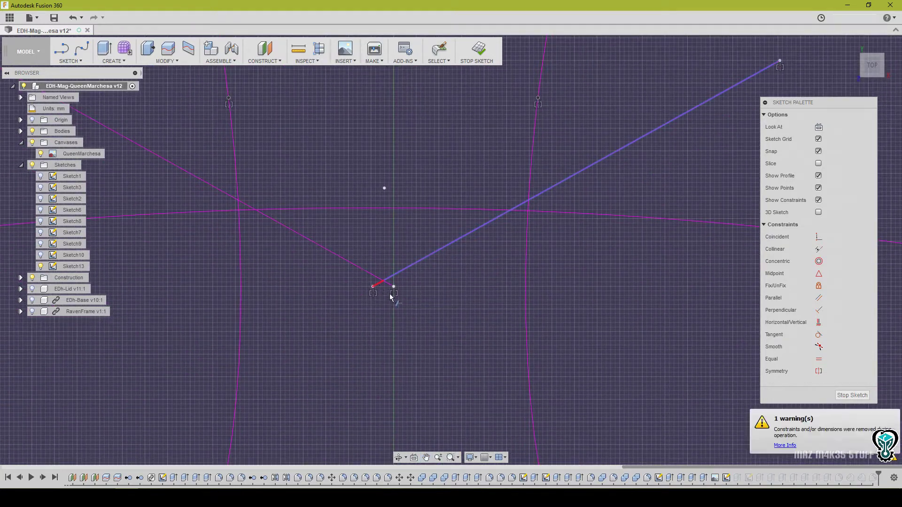
left_click(393, 289)
scroll(429, 356, "down", 6)
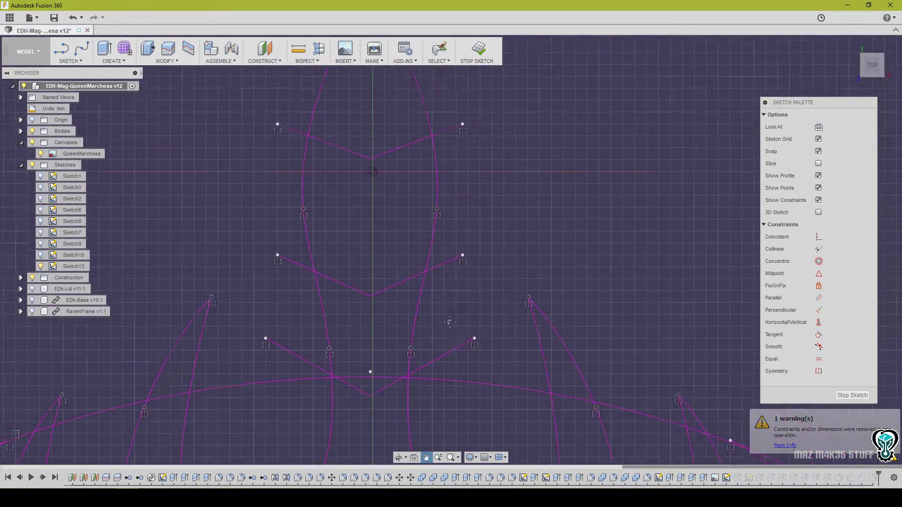
right_click(525, 272)
left_click(567, 281)
Finish editing the sketch and bring the whole crown on the lid into view.
scroll(568, 285, "down", 4)
mouse_move(567, 285)
middle_mouse_down()
mouse_move(515, 270)
mouse_move(440, 275)
middle_mouse_up()
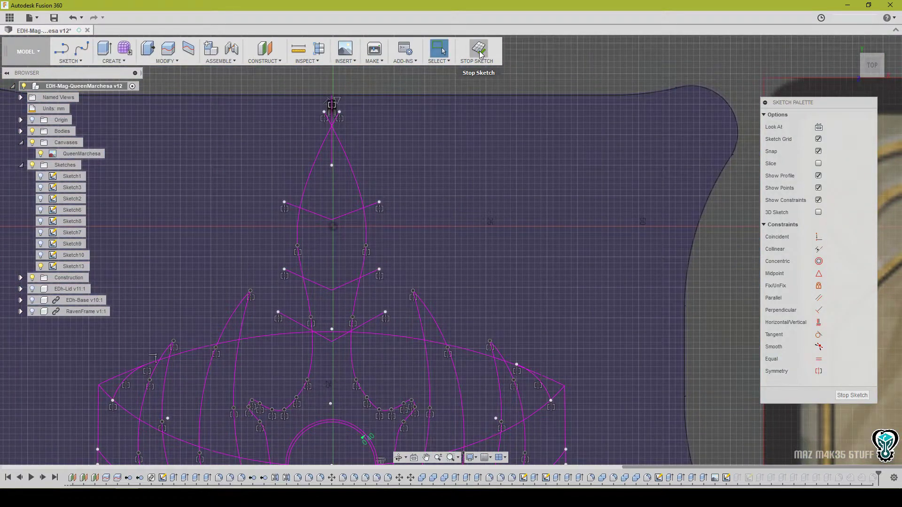
left_click(483, 53)
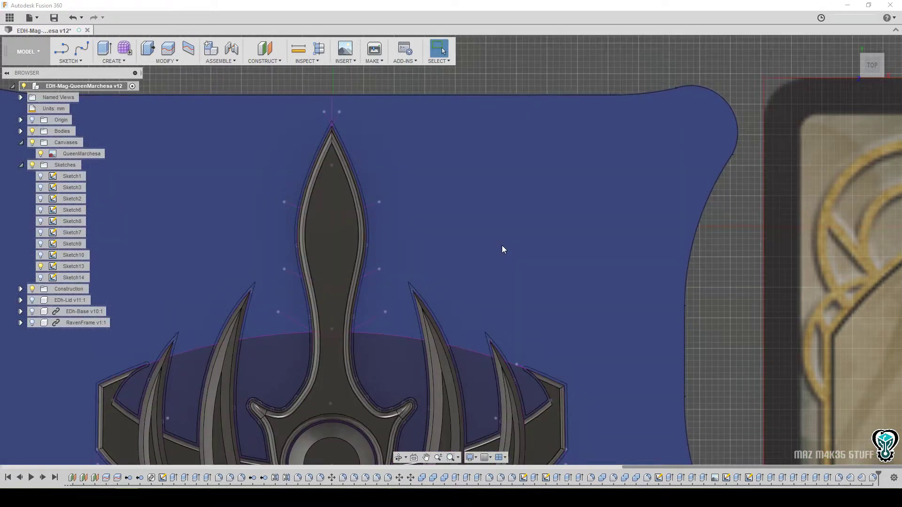
scroll(502, 246, "down", 2)
mouse_move(514, 322)
middle_mouse_down()
mouse_move(492, 240)
mouse_move(444, 266)
middle_mouse_up()
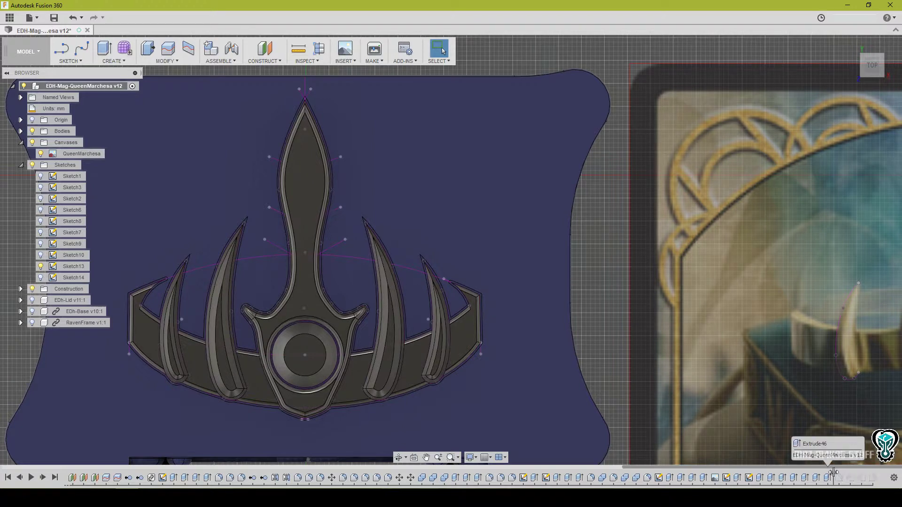
Roll the design history back to just after Extrude46, before the crown's edge fillets.
left_click_drag(872, 471, 833, 472)
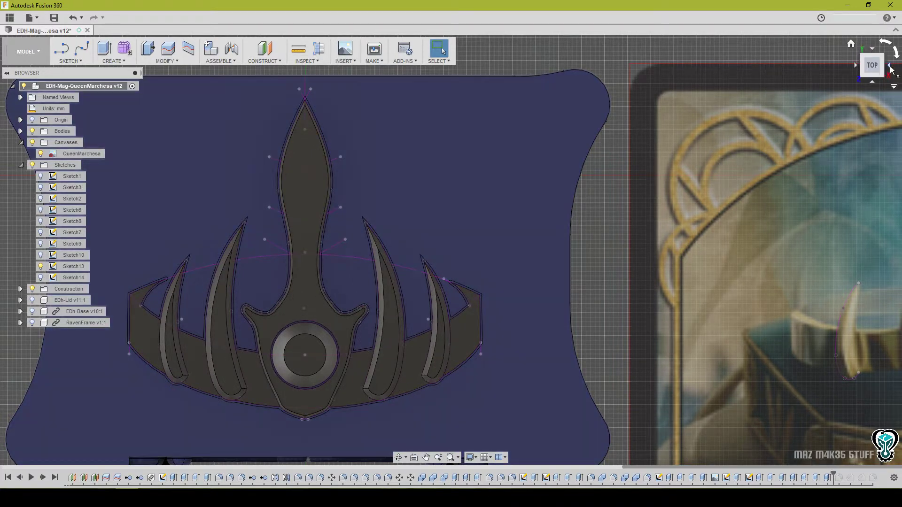
middle_click_drag(451, 249, 465, 258, "shift")
left_click_drag(898, 49, 901, 46)
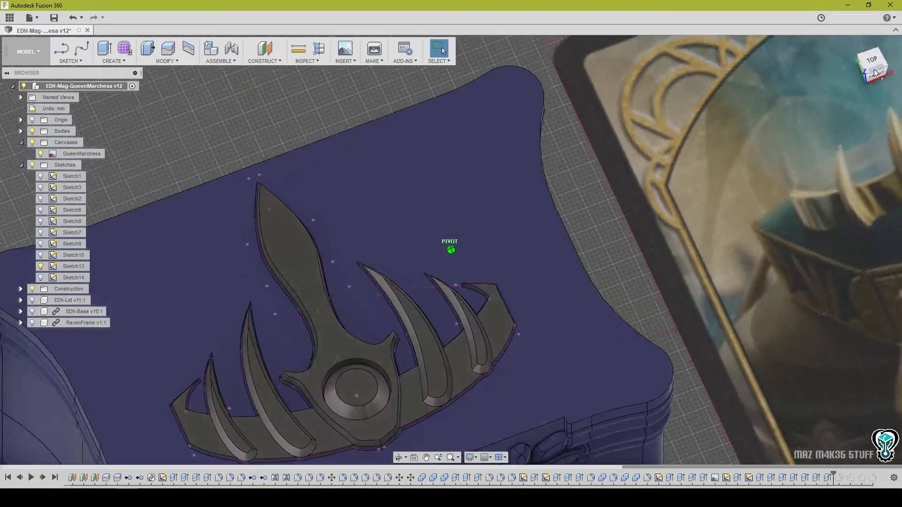
scroll(354, 286, "up", 2)
middle_click_drag(354, 286, 413, 234)
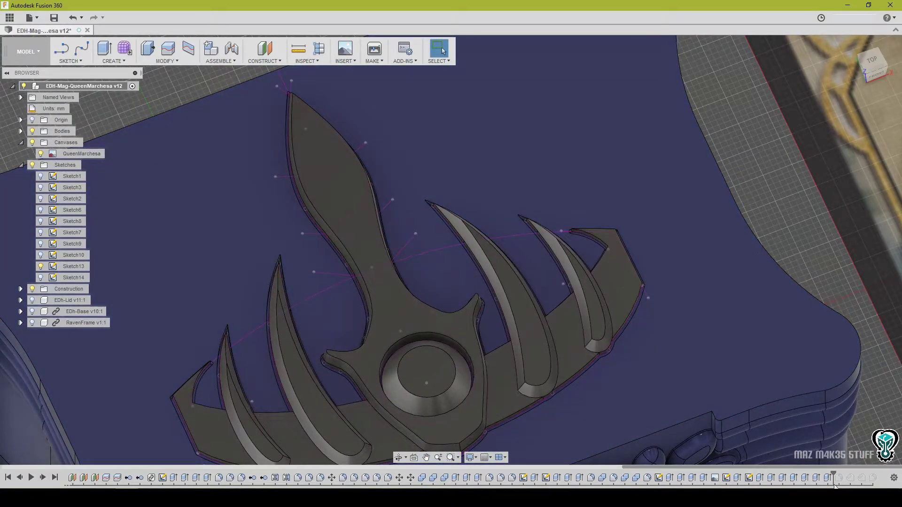
mouse_move(833, 475)
left_mouse_down()
mouse_move(843, 474)
mouse_move(833, 474)
left_mouse_up()
Split the sword's flat upper face along the V line nearest the blade tip, using Split Face.
left_click(189, 49)
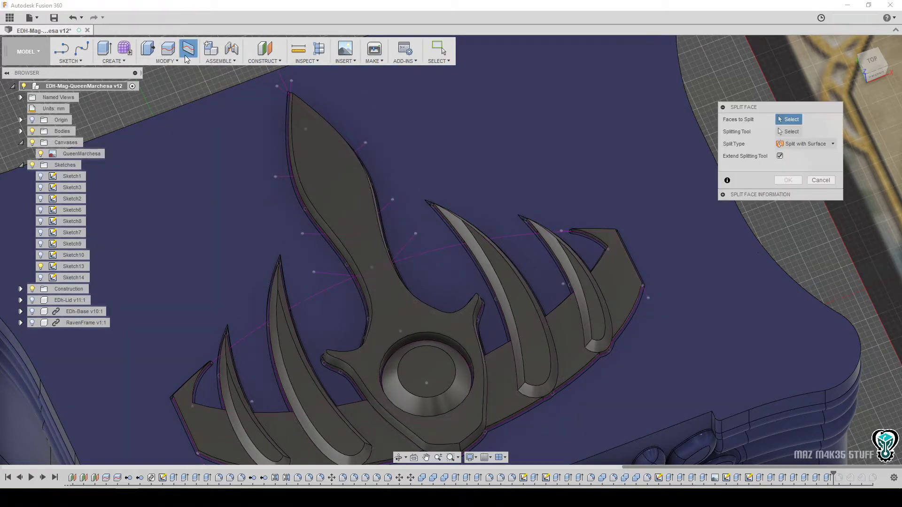
left_click(320, 153)
left_click(789, 131)
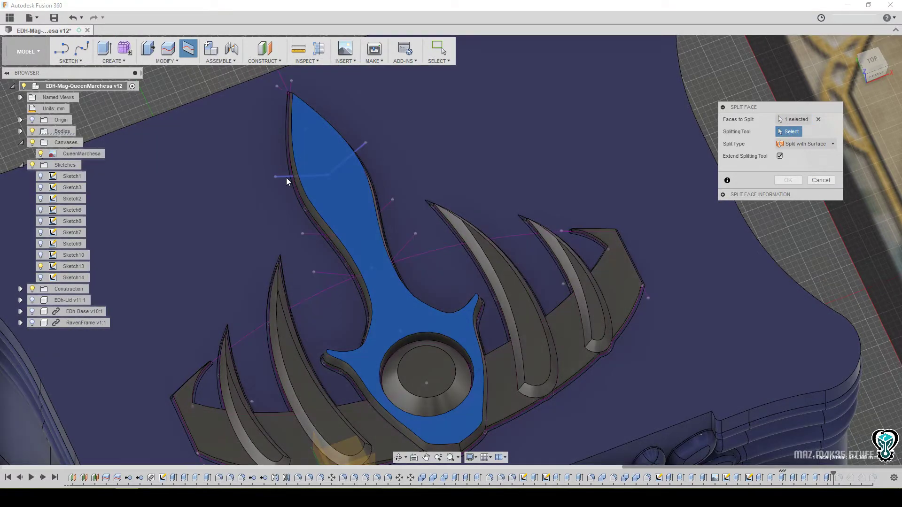
left_click(286, 177)
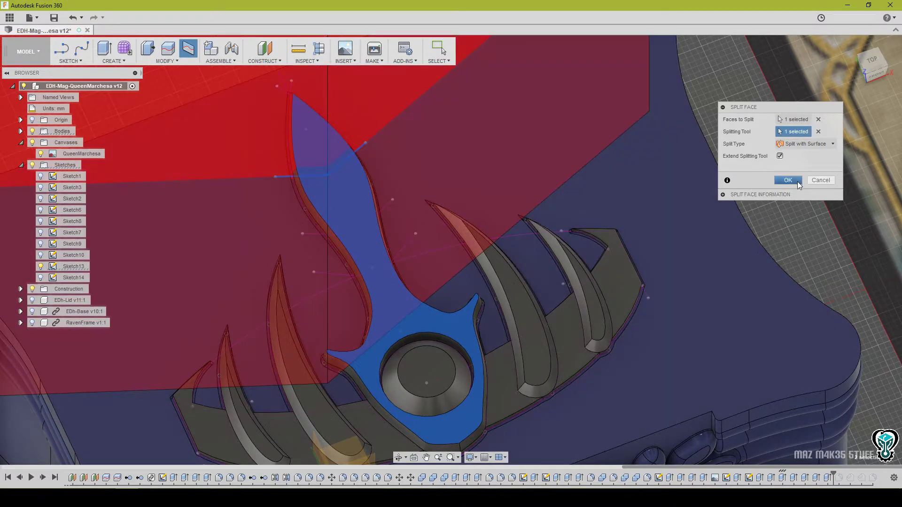
left_click(797, 181)
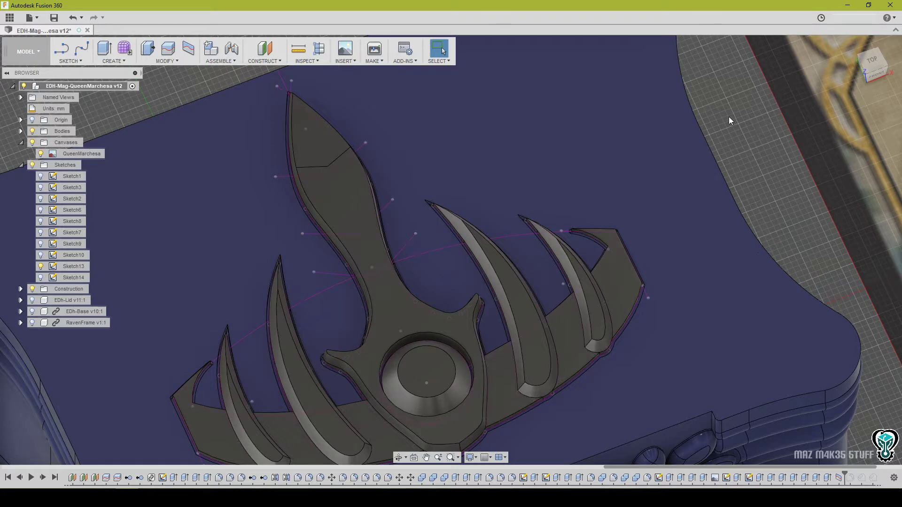
Split the remaining sword face along the middle V line.
right_click(729, 116)
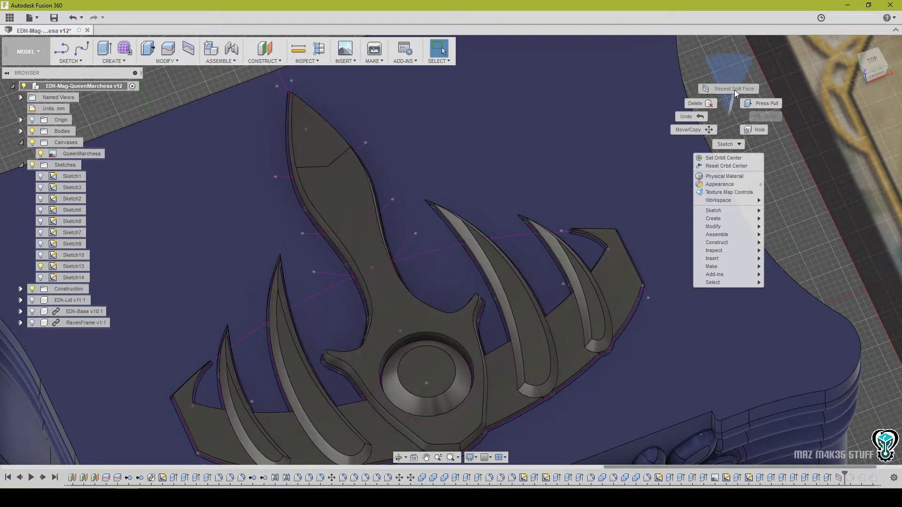
left_click(734, 89)
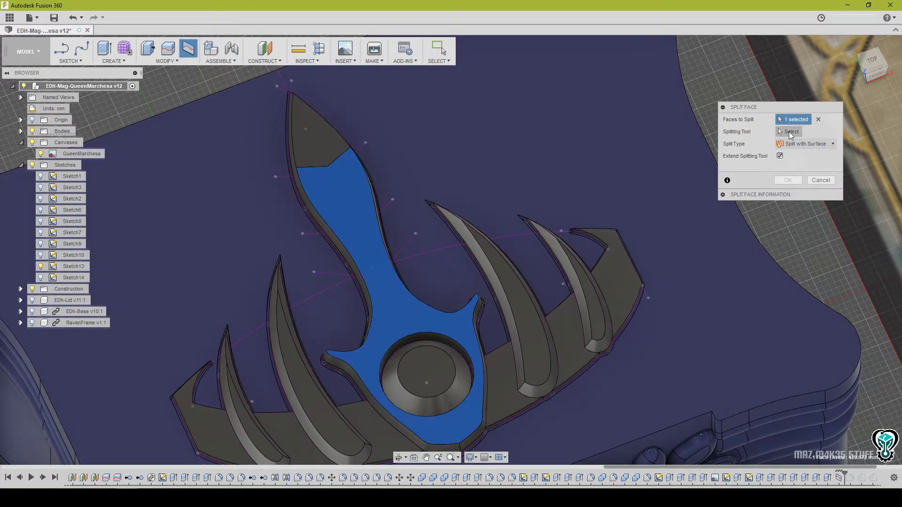
left_click(789, 131)
left_click(311, 234)
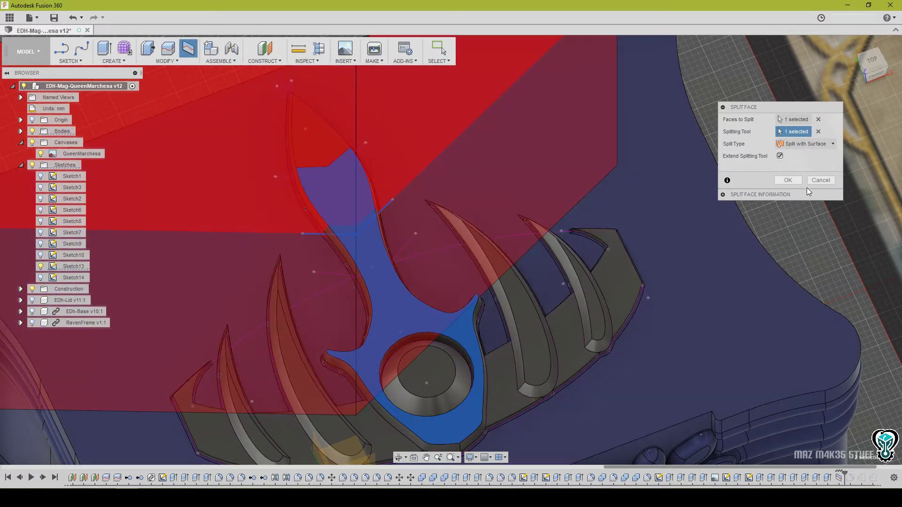
left_click(791, 180)
Split the remaining sword face once more along the lowest V line, nearest the guard.
right_click(751, 156)
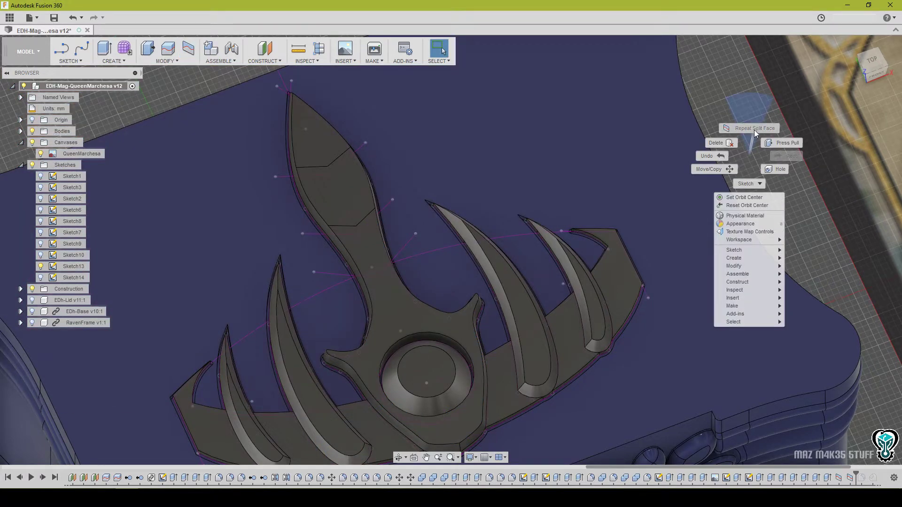
left_click(753, 128)
left_click(350, 247)
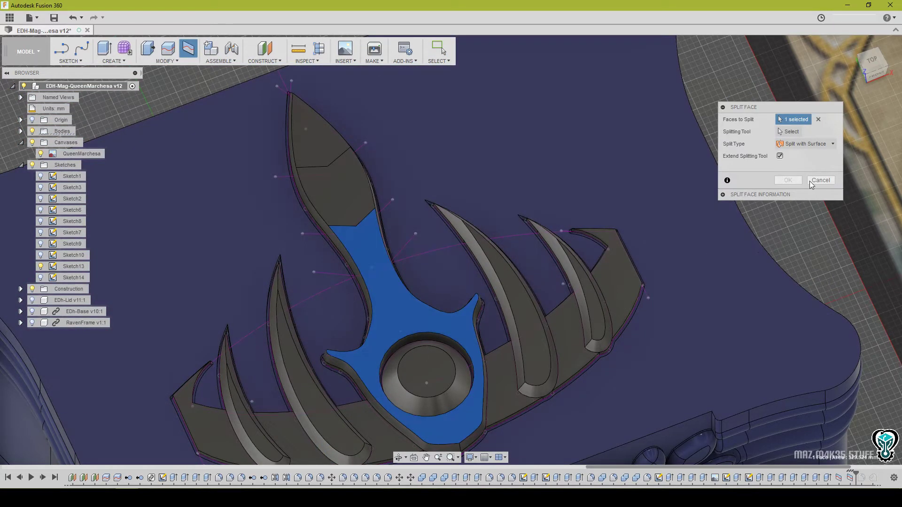
left_click(791, 131)
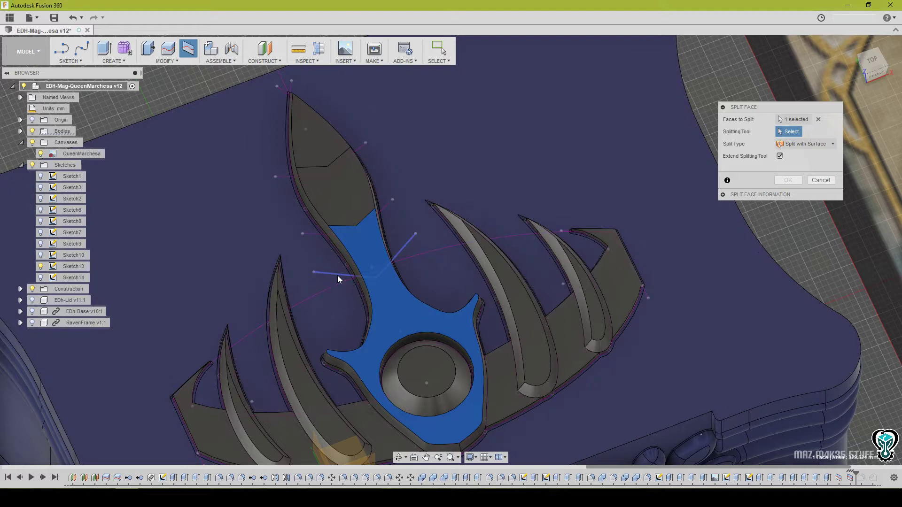
left_click(337, 276)
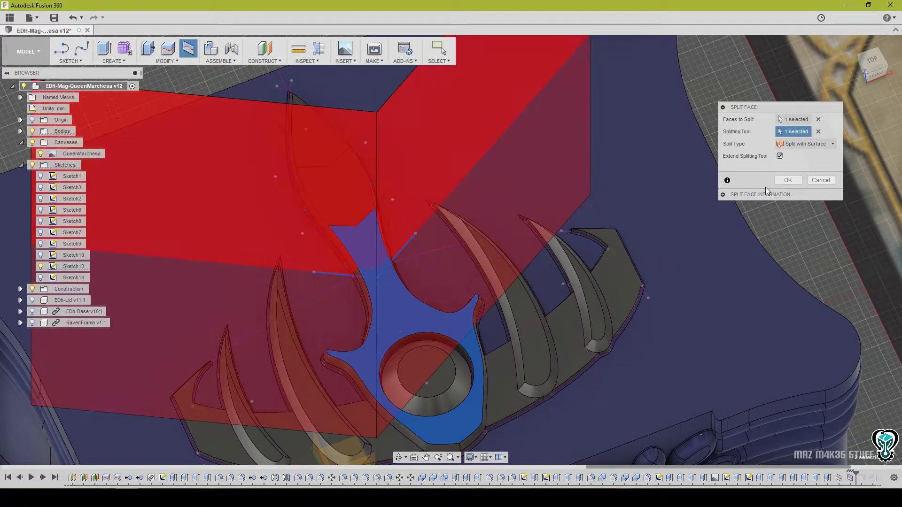
left_click(787, 180)
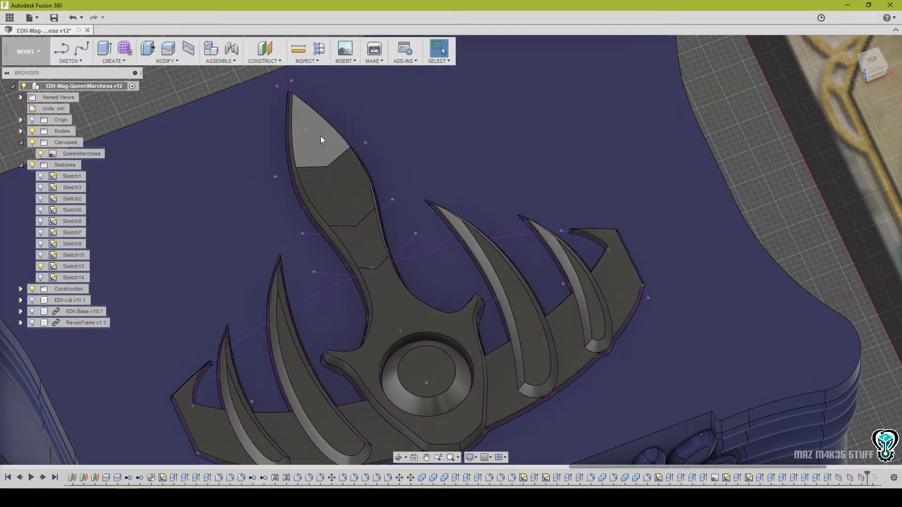
Compare the blade with the card artwork and hide Sketch13.
middle_click_drag(322, 140, 396, 288, "shift")
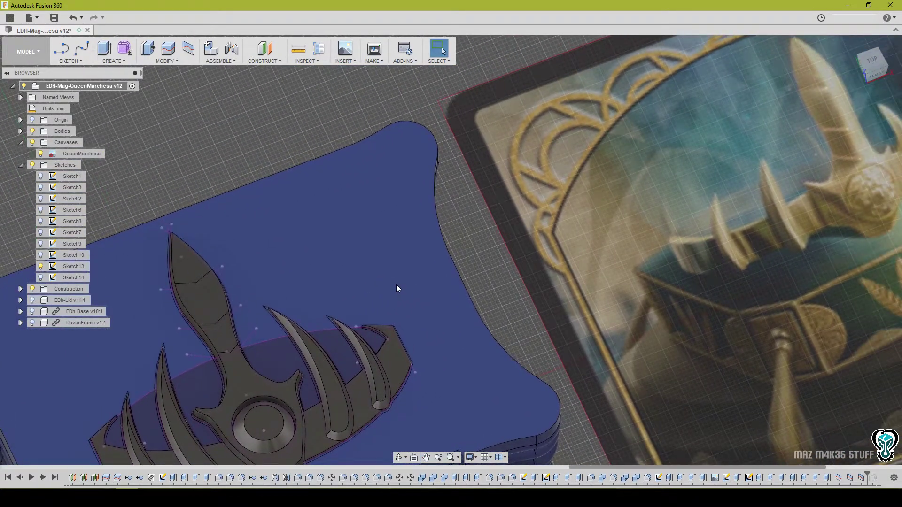
scroll(397, 284, "up", 5)
middle_click_drag(282, 277, 312, 228)
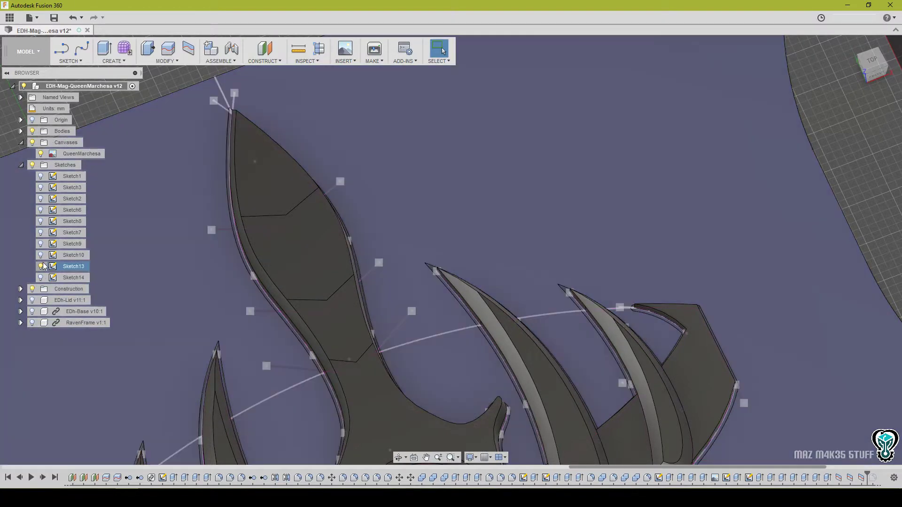
left_click(41, 266)
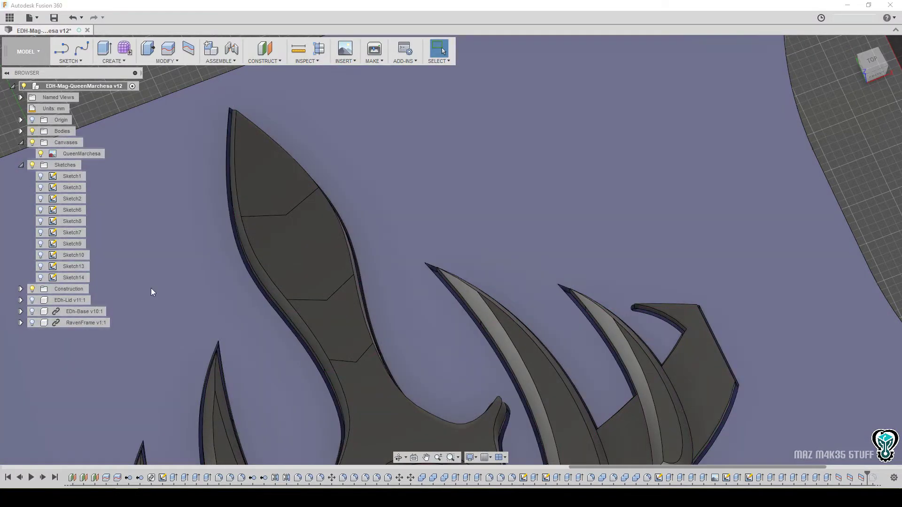
Extrude the blade's tip face by -0.5 mm as a cut into the sword.
left_click(272, 178)
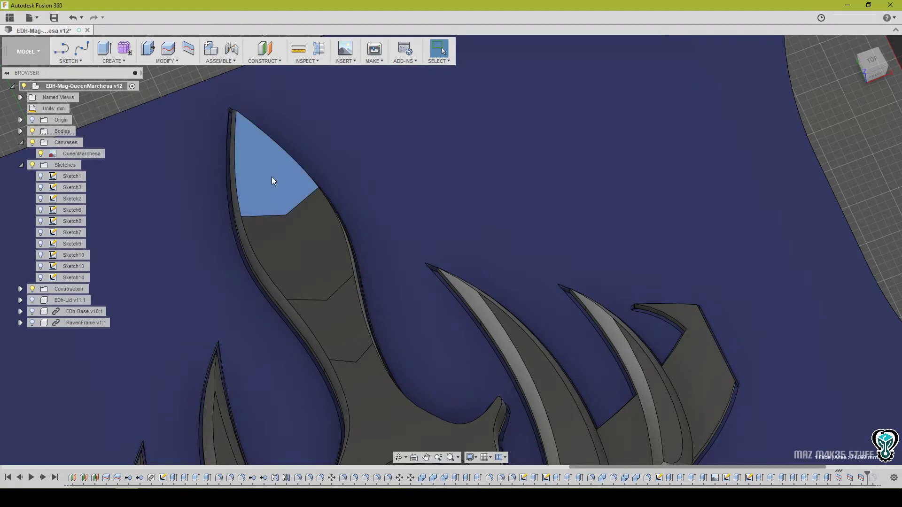
right_click(271, 177)
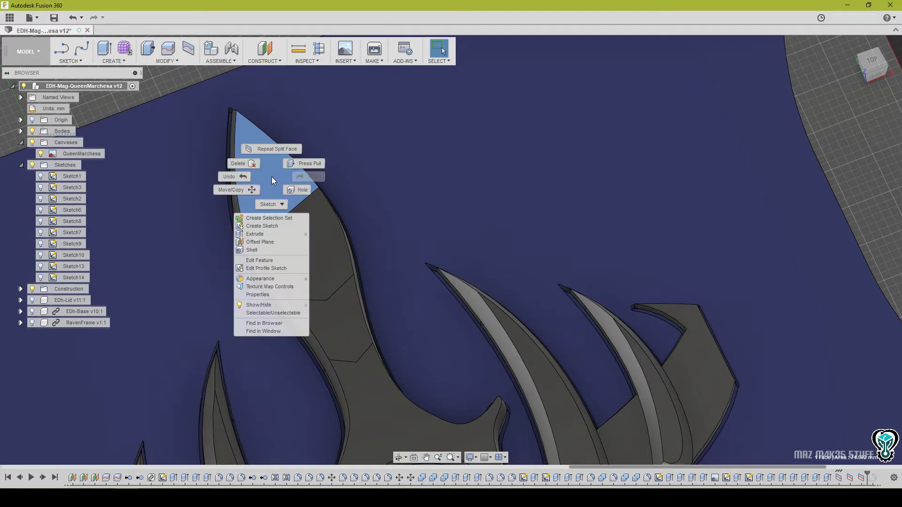
left_click(275, 221)
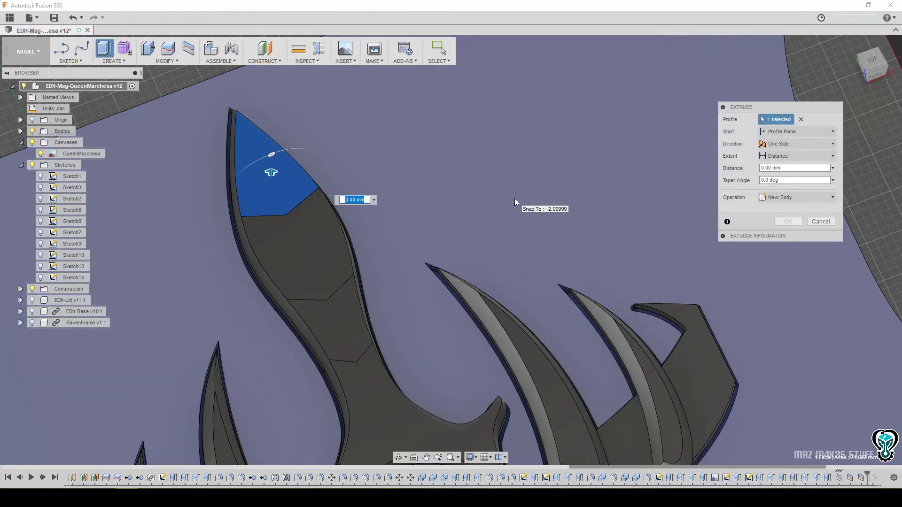
type("-.5")
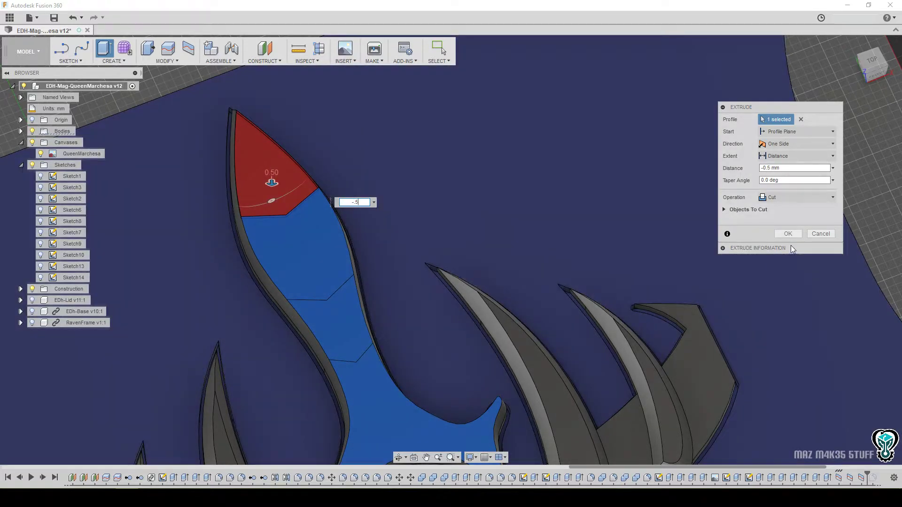
left_click(788, 234)
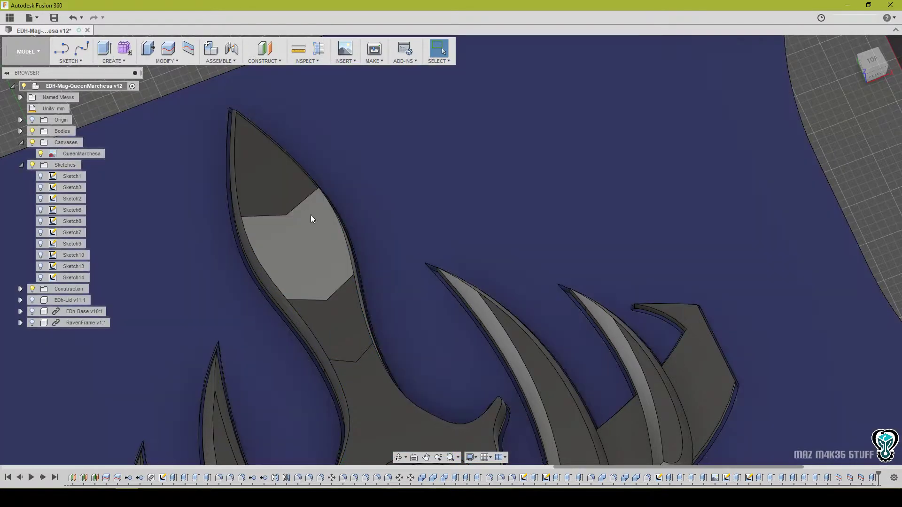
left_click(316, 243)
right_click(317, 244)
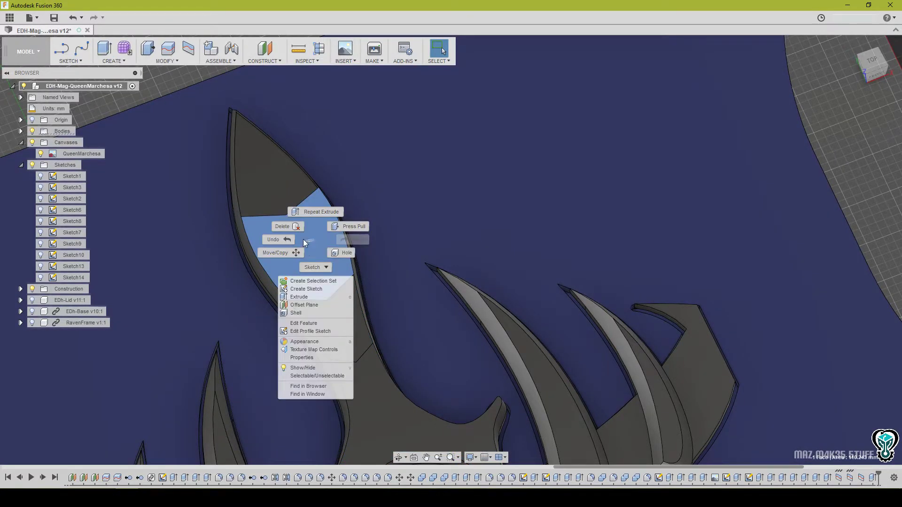
left_click(326, 211)
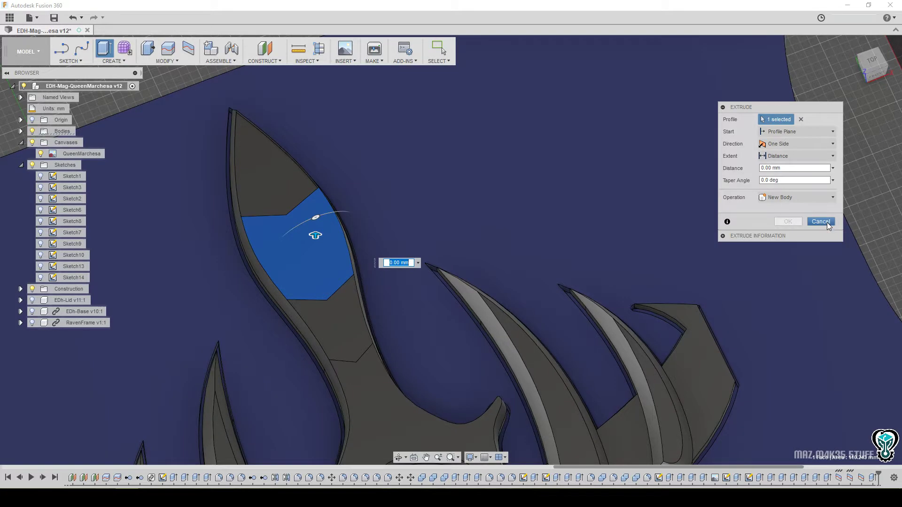
left_click(821, 221)
Inspect the recessed blade tip from the side and change its cut extrusion distance to -0.65 mm.
scroll(515, 298, "down", 5)
middle_click_drag(514, 298, 661, 267)
scroll(463, 277, "up", 6)
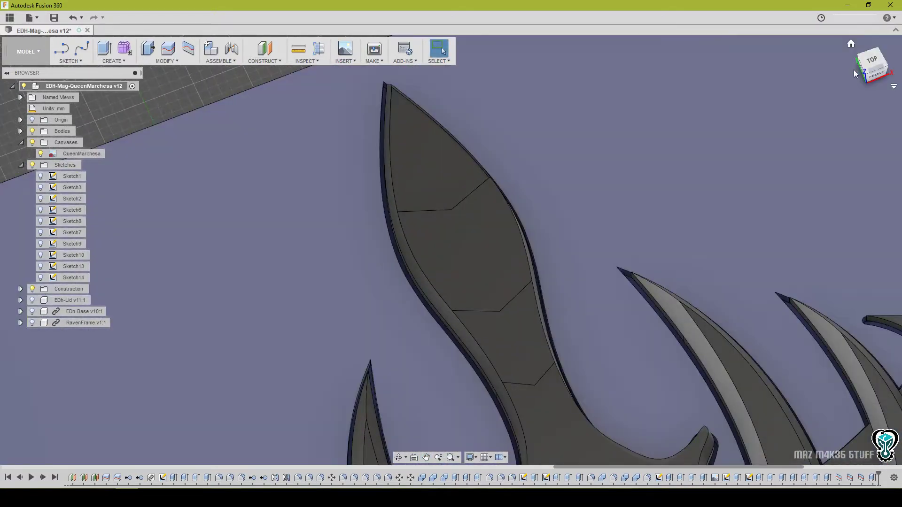
left_click_drag(866, 69, 889, 62)
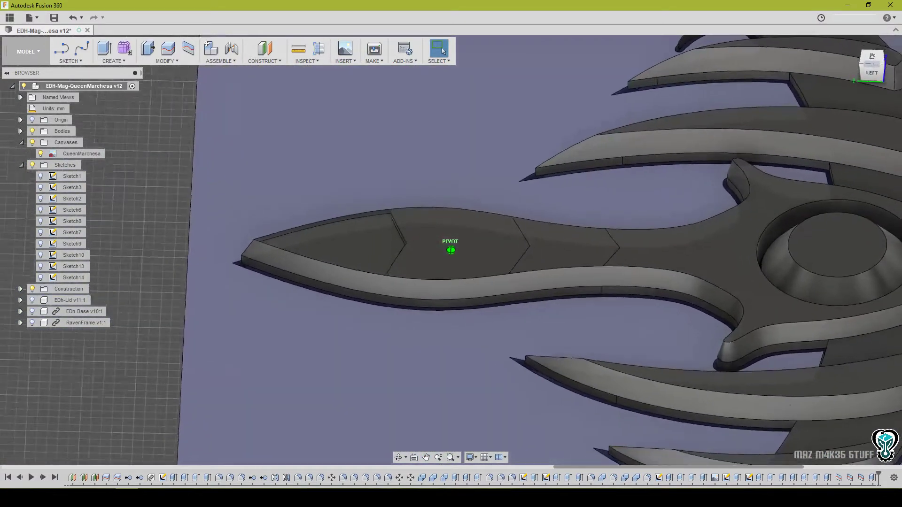
middle_click_drag(446, 274, 506, 318)
scroll(327, 250, "up", 3)
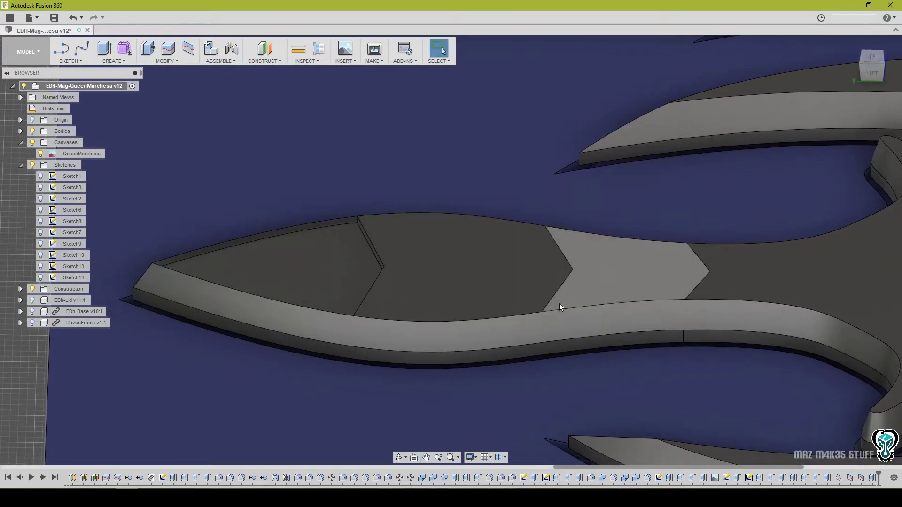
middle_click_drag(675, 292, 632, 301)
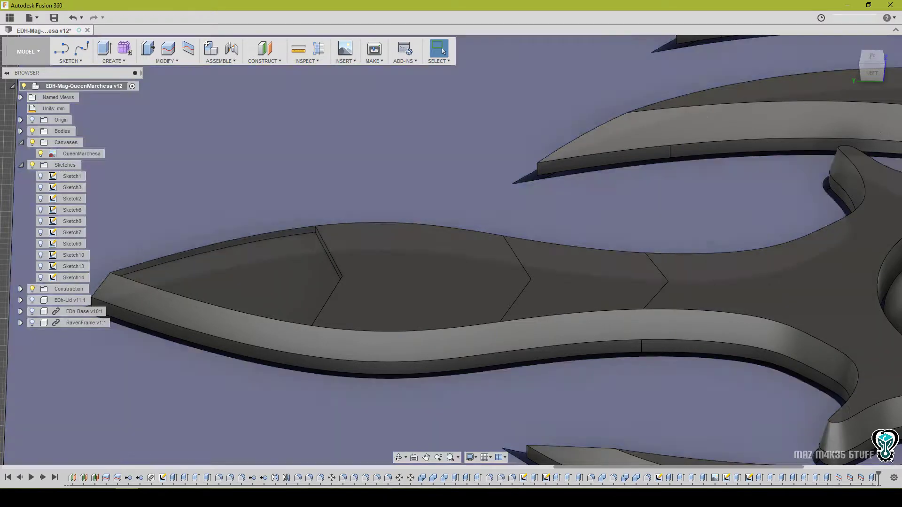
double_click(873, 478)
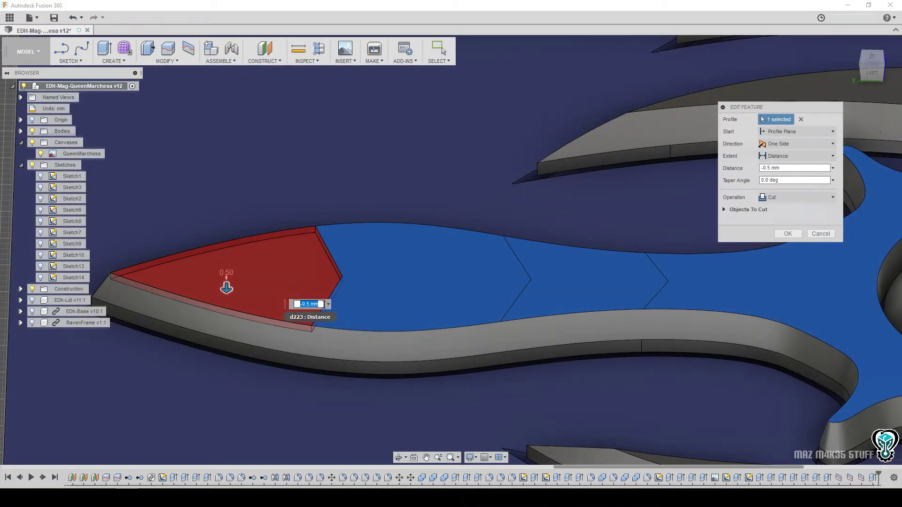
type("-.6")
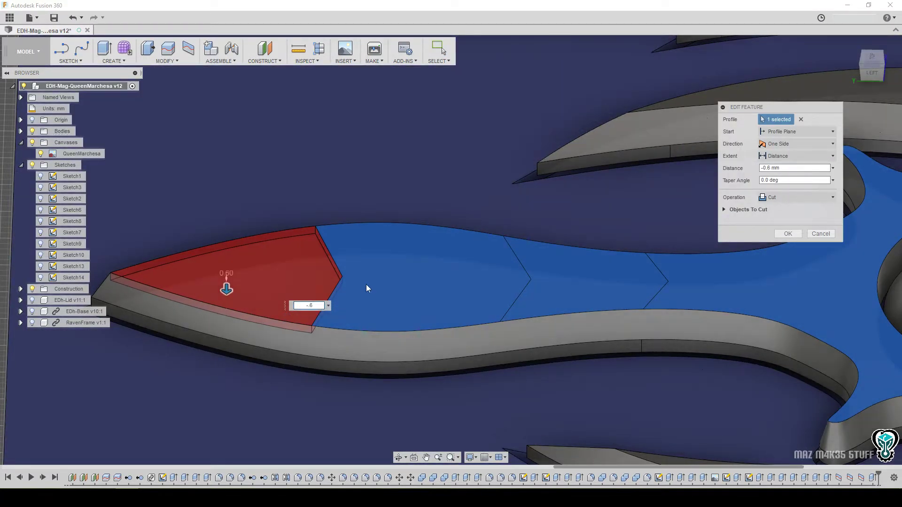
type("5")
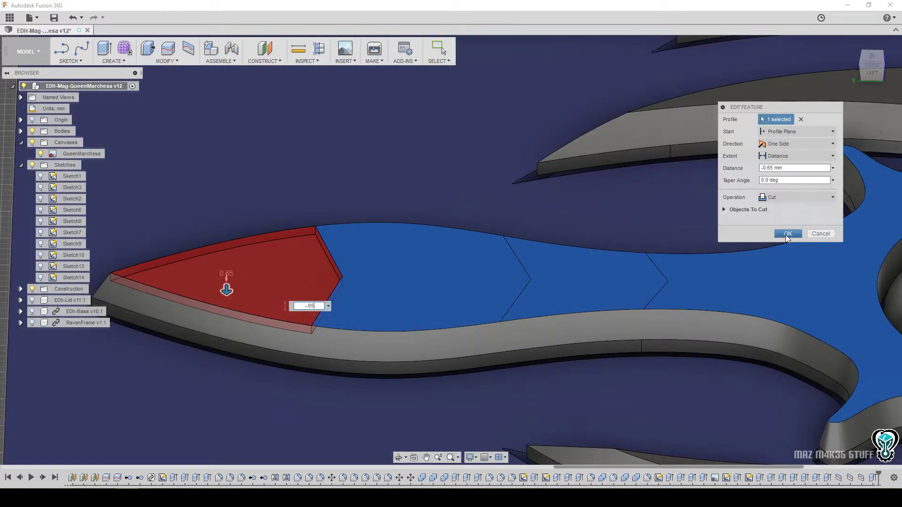
left_click(788, 235)
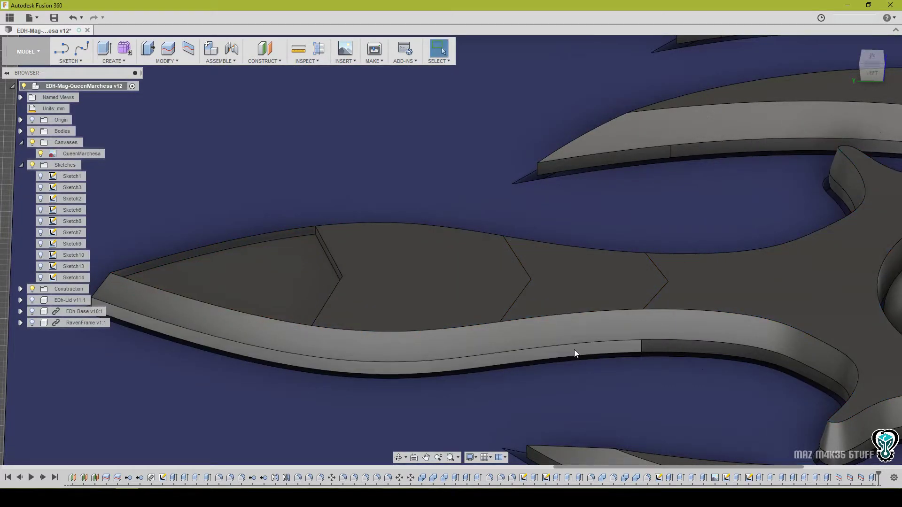
Extrude the blade section directly behind the tip by -0.4 mm as a cut into the sword.
right_click(401, 273)
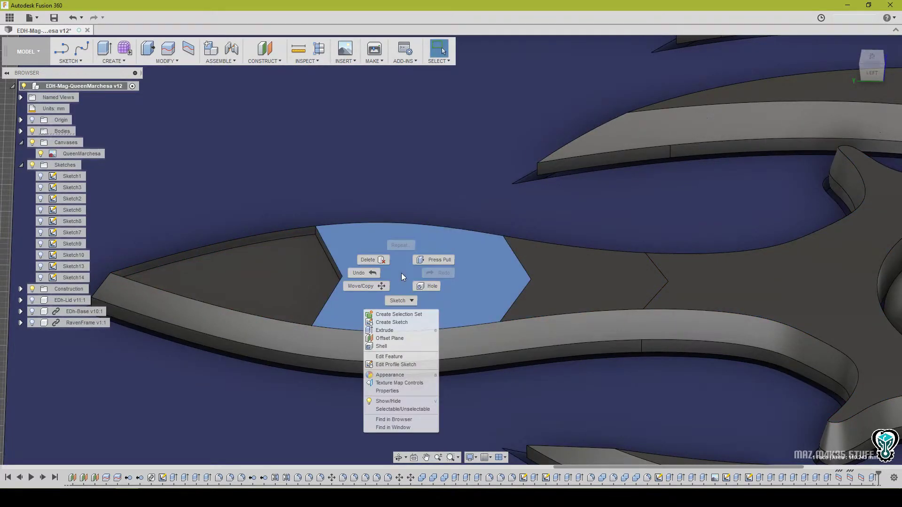
left_click(382, 330)
type("-")
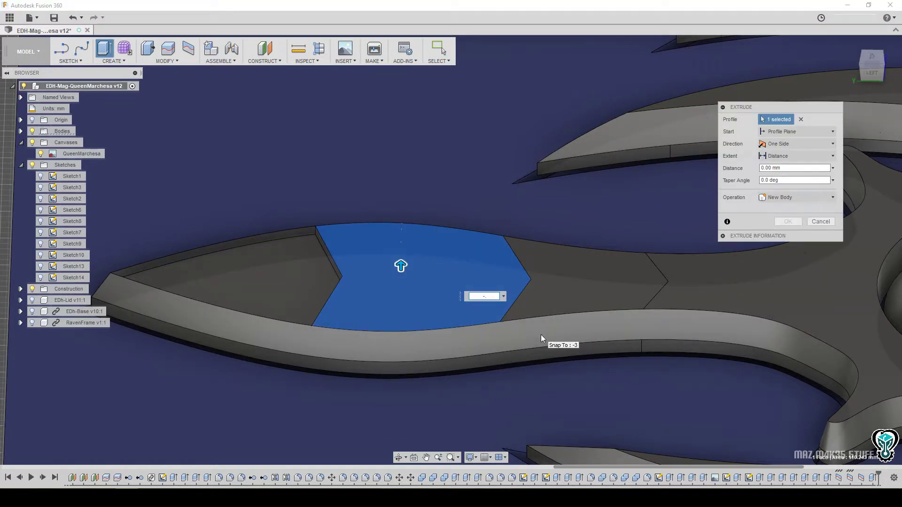
type(".4")
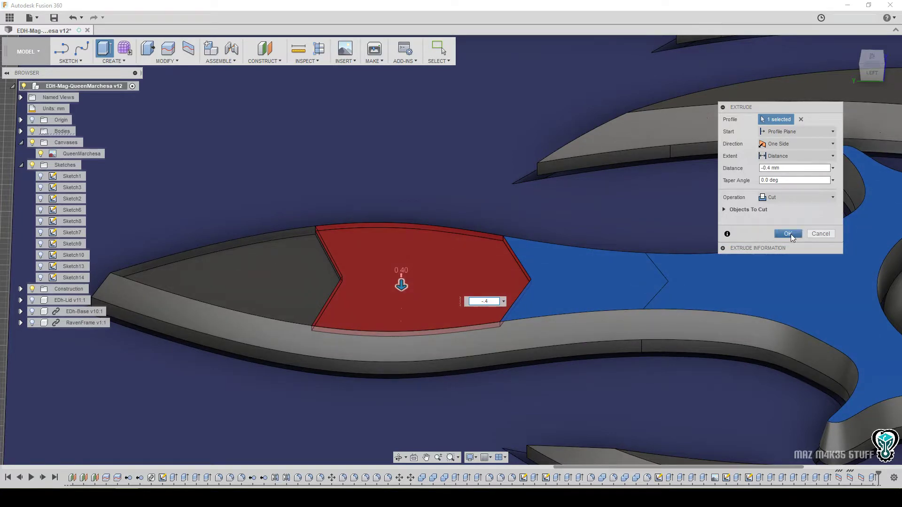
left_click(791, 234)
Extrude the third blade section, closest to the guard, by -0.2 mm as a cut into the sword.
left_click(597, 258)
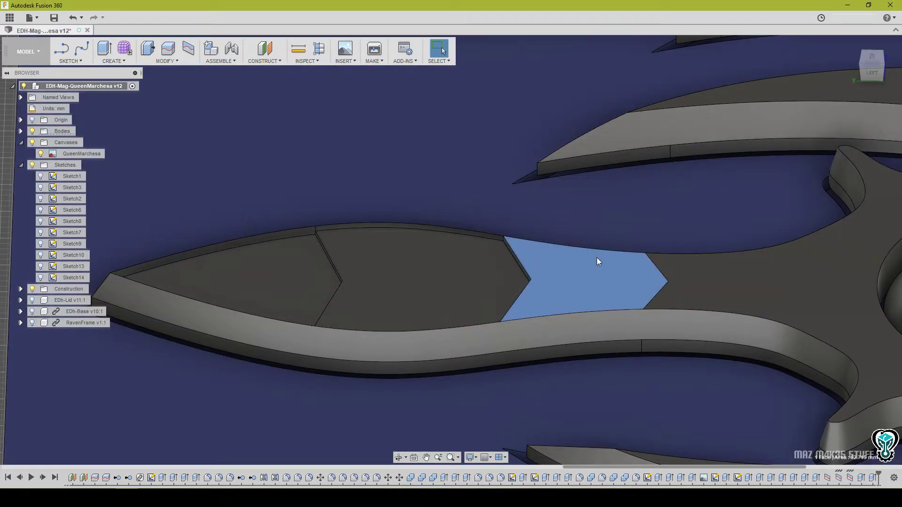
key("2")
right_click(590, 273)
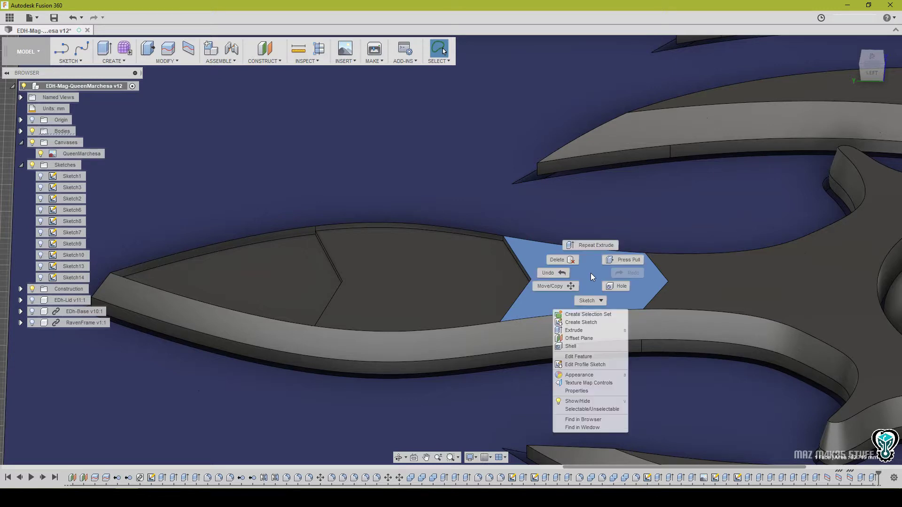
left_click(587, 246)
type("-.2")
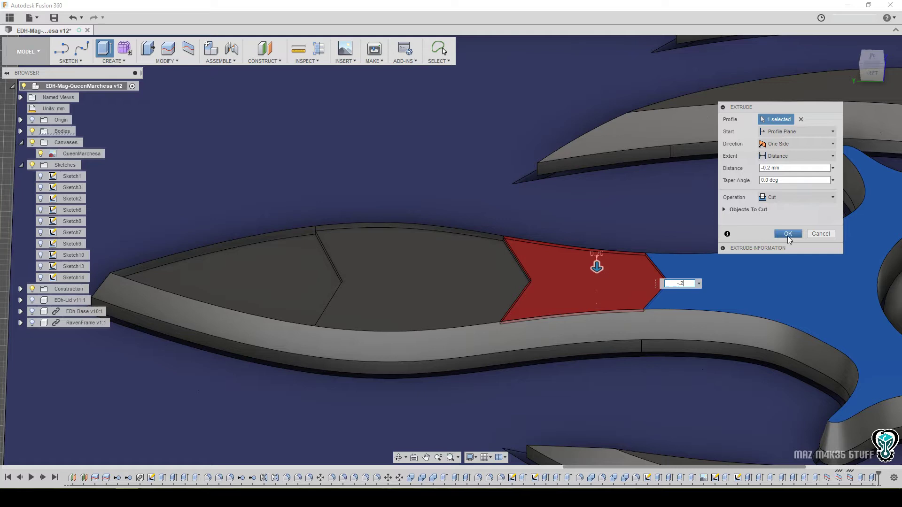
left_click(788, 235)
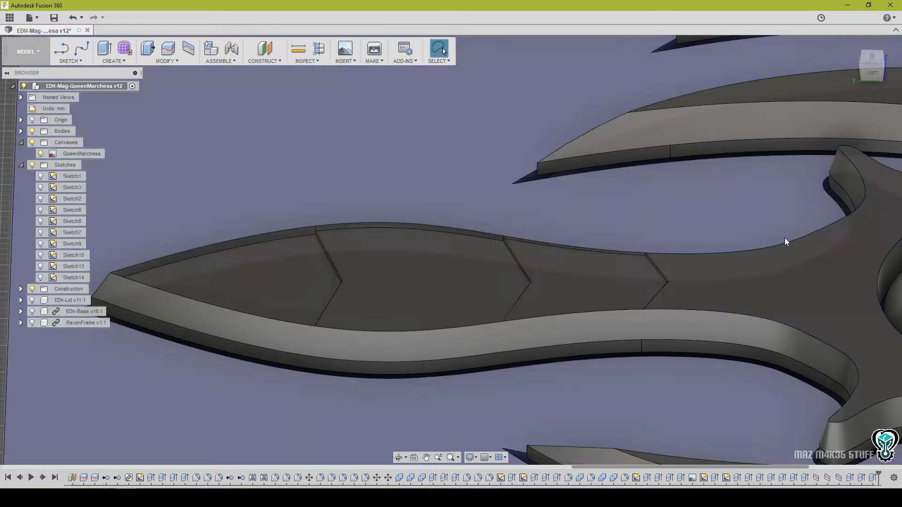
Delete the thin raised rim faces left along the blade's outer edge beside the three recessed sections.
middle_click_drag(540, 285, 508, 292)
scroll(509, 291, "up", 5)
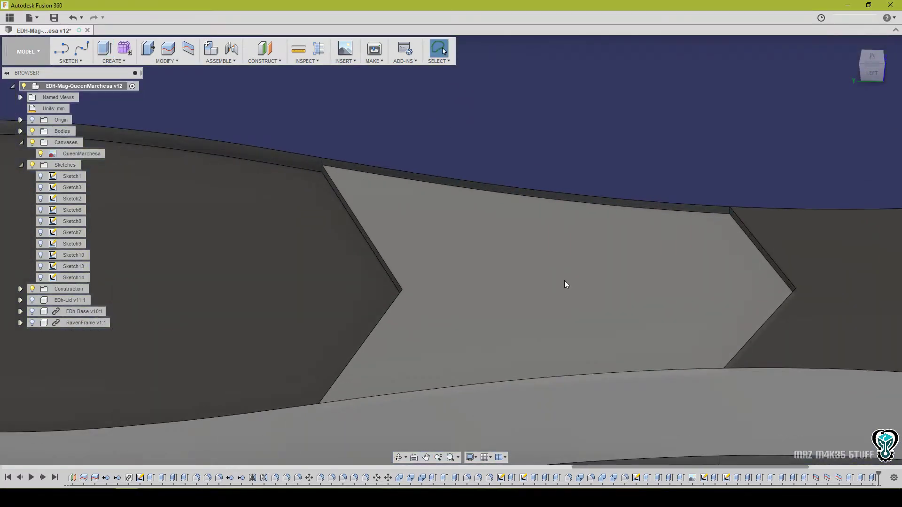
scroll(704, 209, "up", 2)
left_click(704, 210)
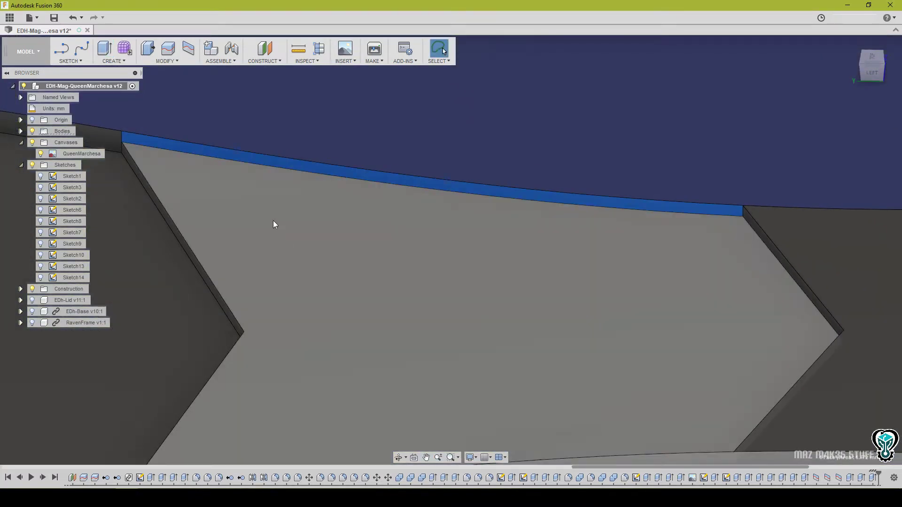
middle_click_drag(271, 220, 897, 348)
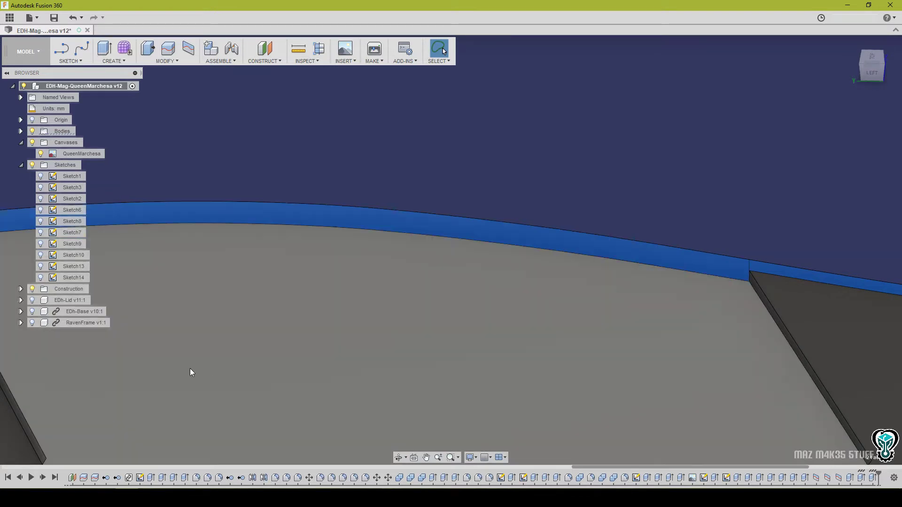
middle_click_drag(191, 372, 545, 336, "shift")
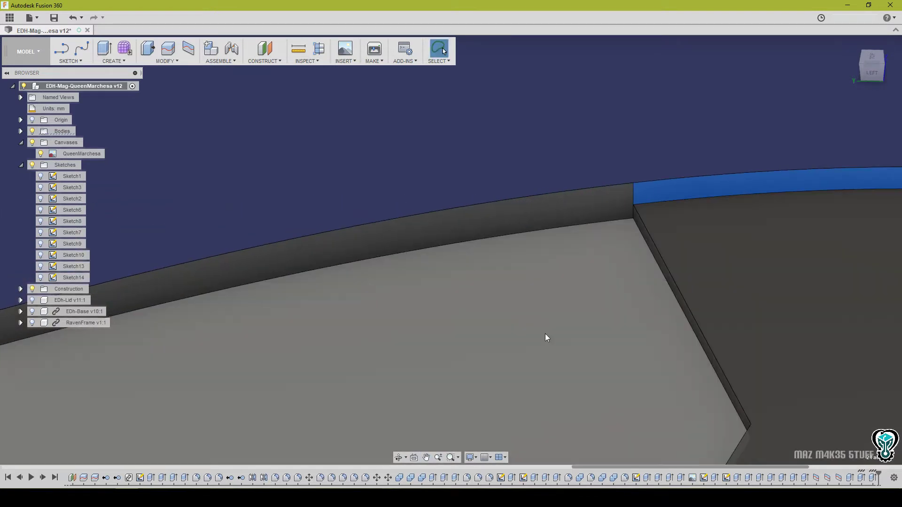
middle_click_drag(483, 236, 643, 300, "shift")
scroll(384, 328, "down", 3)
middle_click_drag(385, 328, 658, 263, "shift")
middle_click_drag(235, 357, 540, 198)
left_click(505, 168, "ctrl")
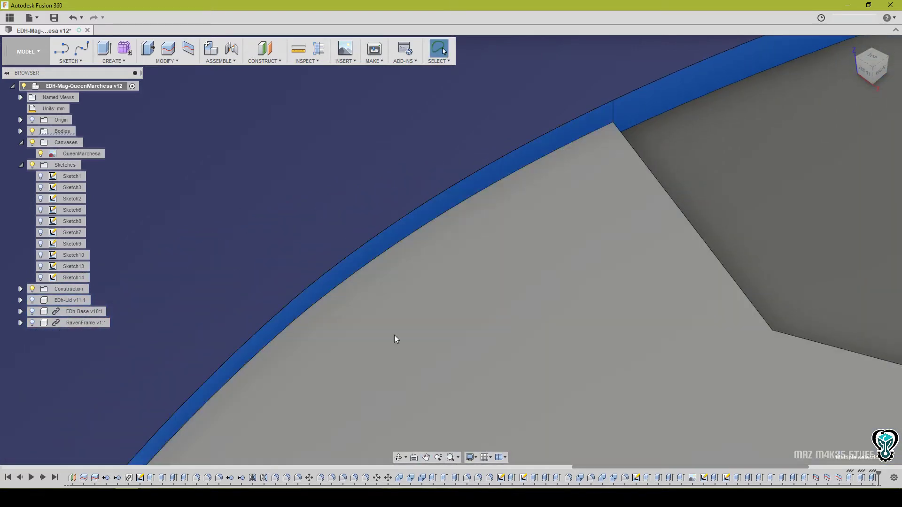
middle_click_drag(328, 425, 528, 232)
middle_click_drag(290, 400, 358, 298)
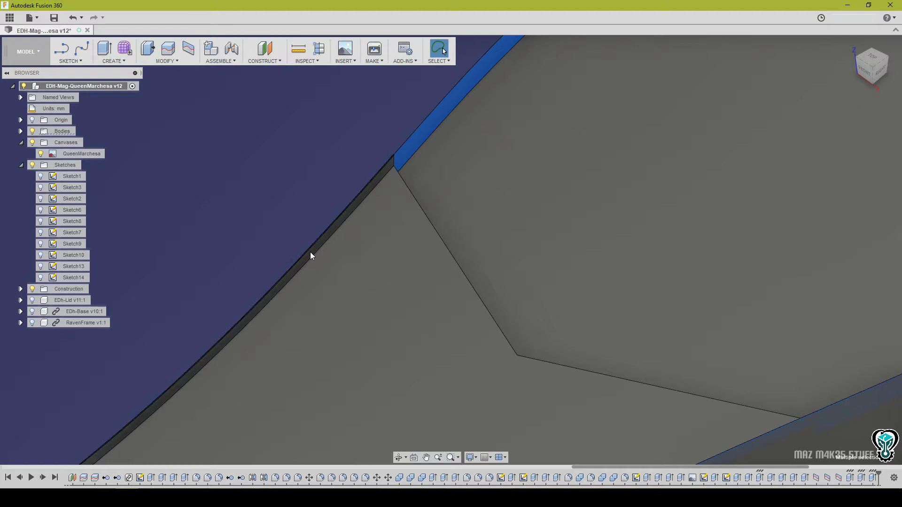
left_click(308, 255, "ctrl")
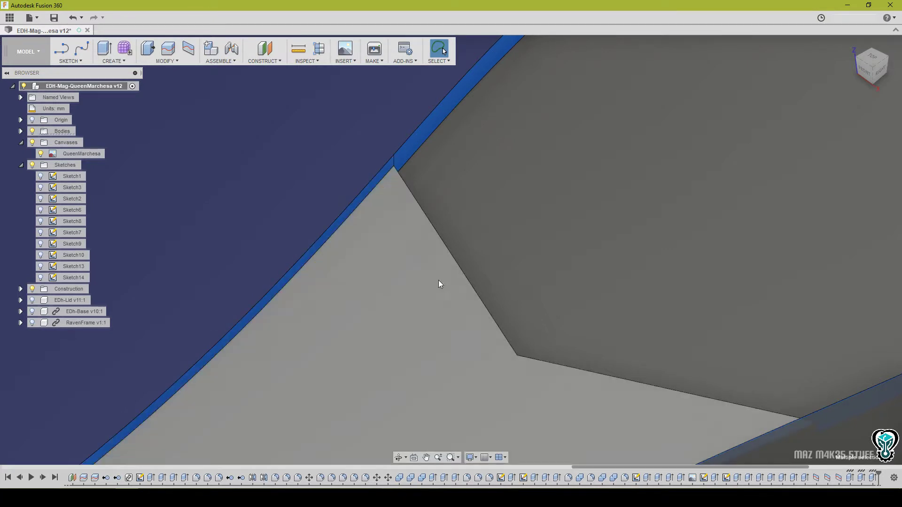
key("Delete")
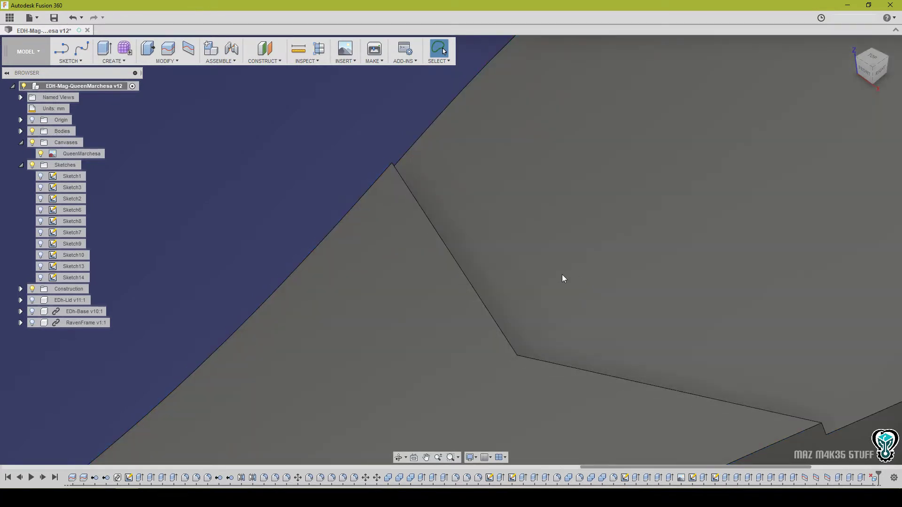
Advance the timeline by one feature to the sword's outline fillet and open that fillet for editing.
scroll(598, 359, "down", 10)
middle_click_drag(688, 376, 491, 272)
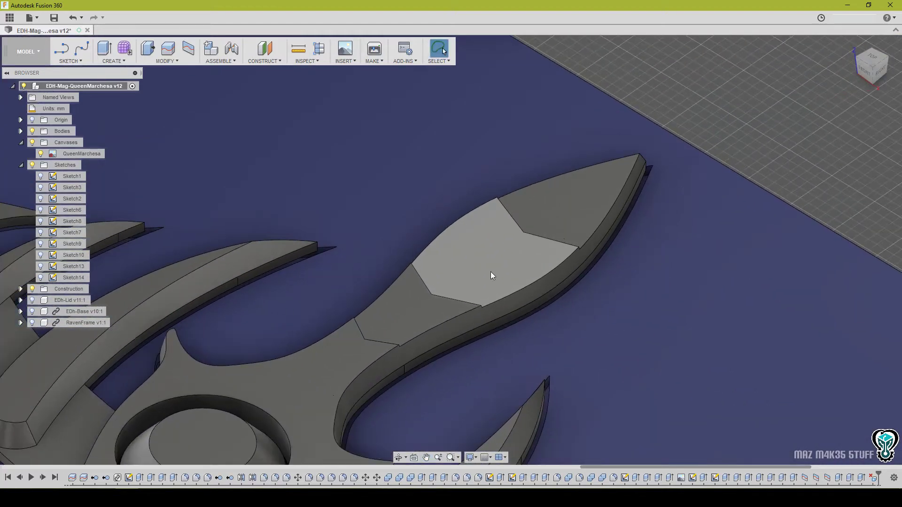
middle_click_drag(358, 350, 493, 327, "shift")
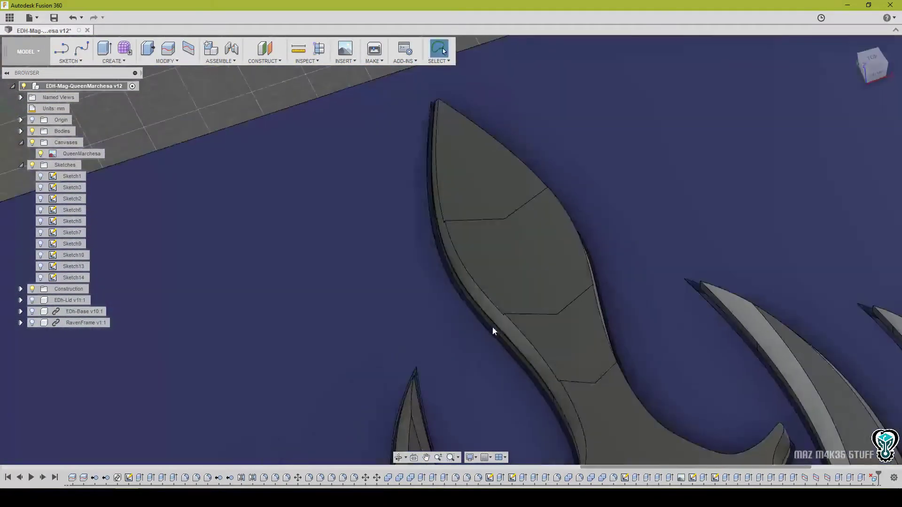
scroll(526, 357, "down", 4)
scroll(589, 379, "down", 5)
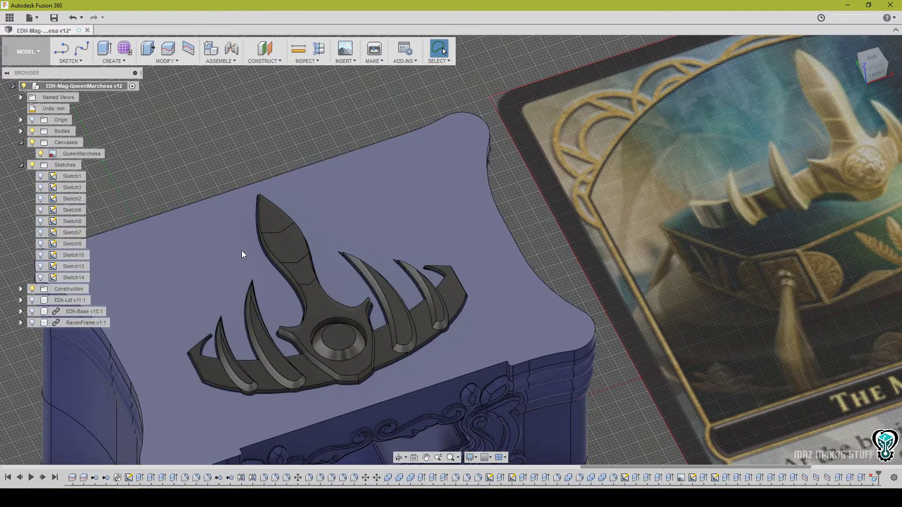
scroll(269, 243, "up", 5)
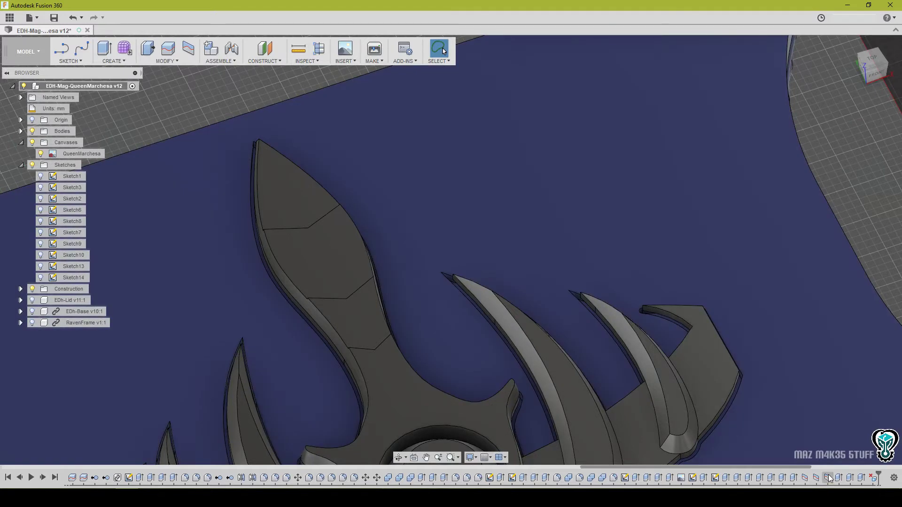
scroll(827, 476, "down", 3)
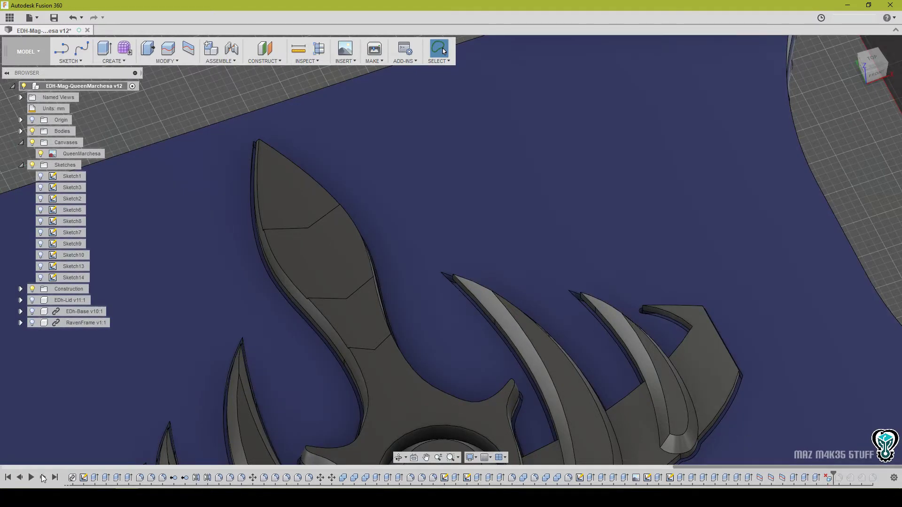
left_click(41, 476)
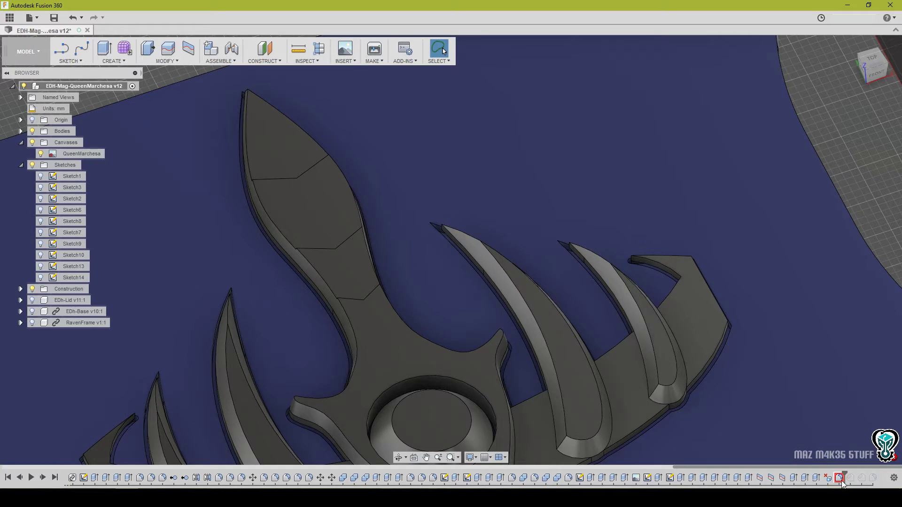
double_click(840, 477)
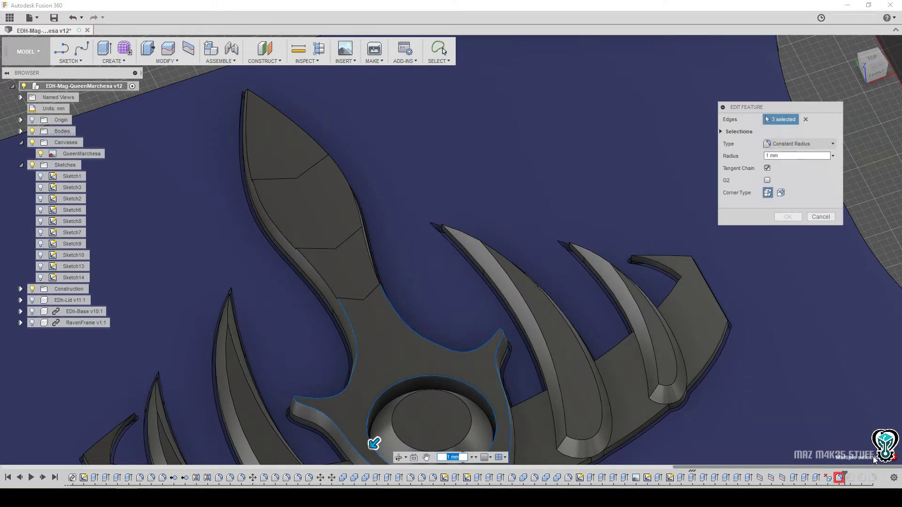
Add the short vertical step edge nearest the guard to the fillet and set its radius to 0.
mouse_move(895, 458)
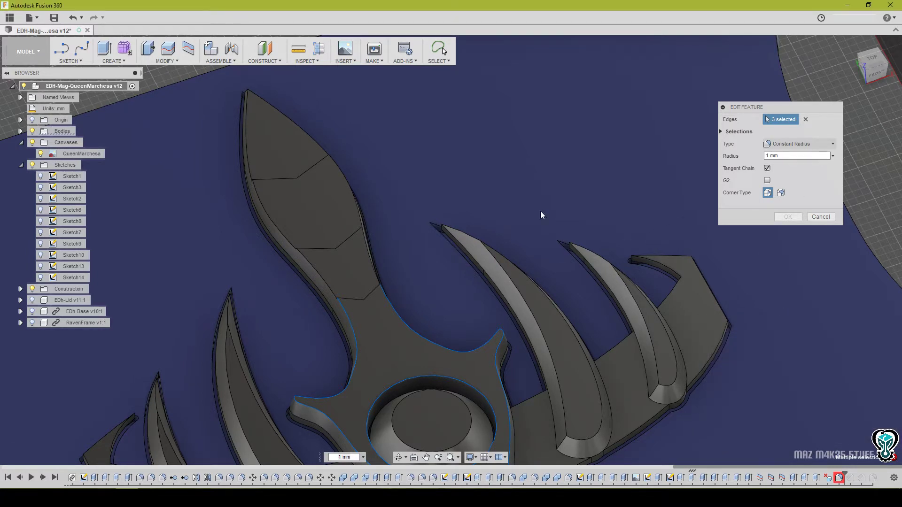
scroll(389, 261, "down", 2)
middle_click_drag(411, 266, 402, 237)
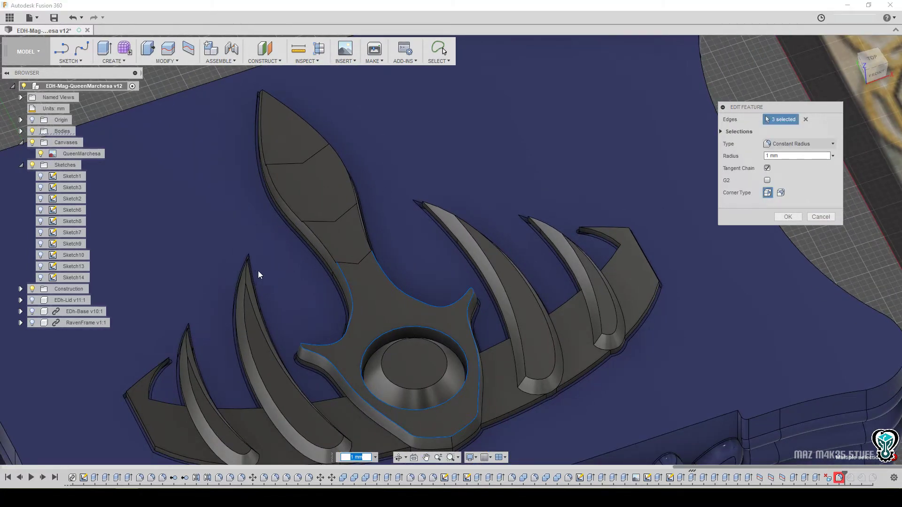
middle_click_drag(258, 271, 367, 230, "shift")
scroll(260, 207, "up", 6)
middle_click_drag(286, 187, 439, 182)
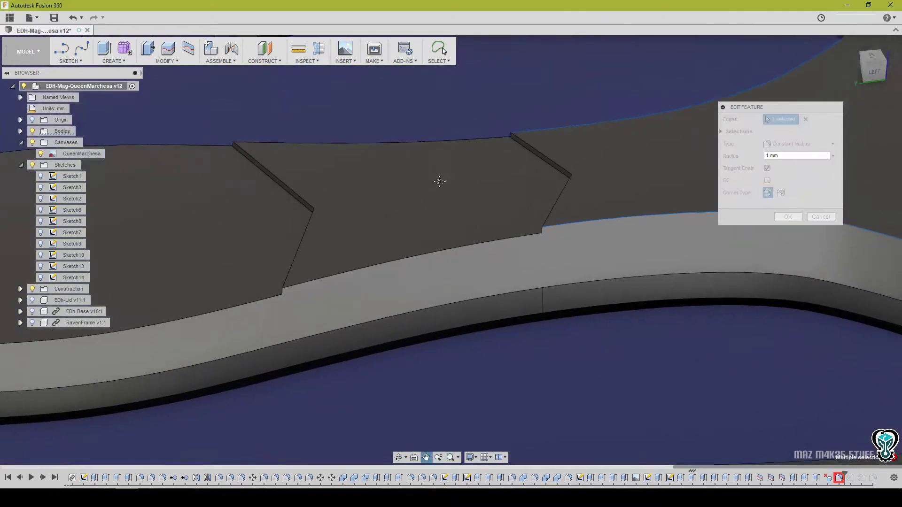
scroll(600, 219, "up", 5)
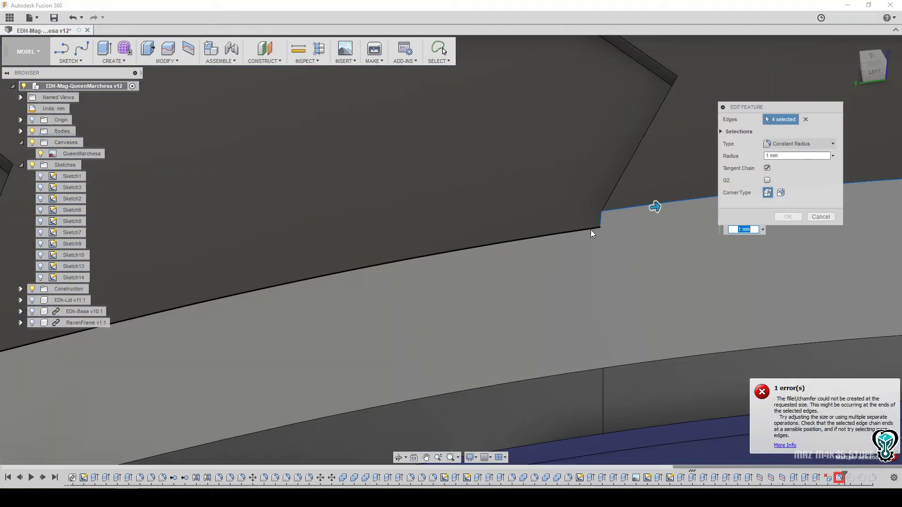
left_click(795, 156)
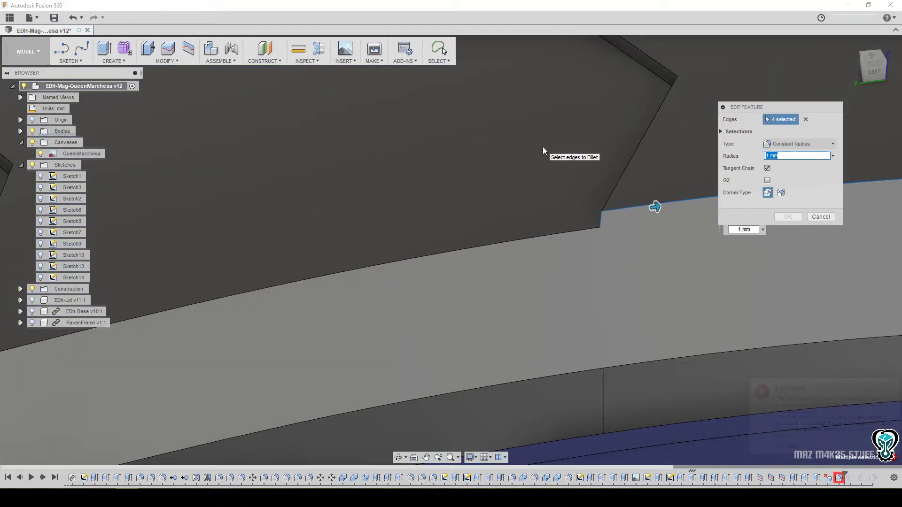
type("0")
Add the blade's near-side outline edges and the short step edges between its sections to the fillet, up to the tip.
middle_click_drag(392, 263, 605, 225)
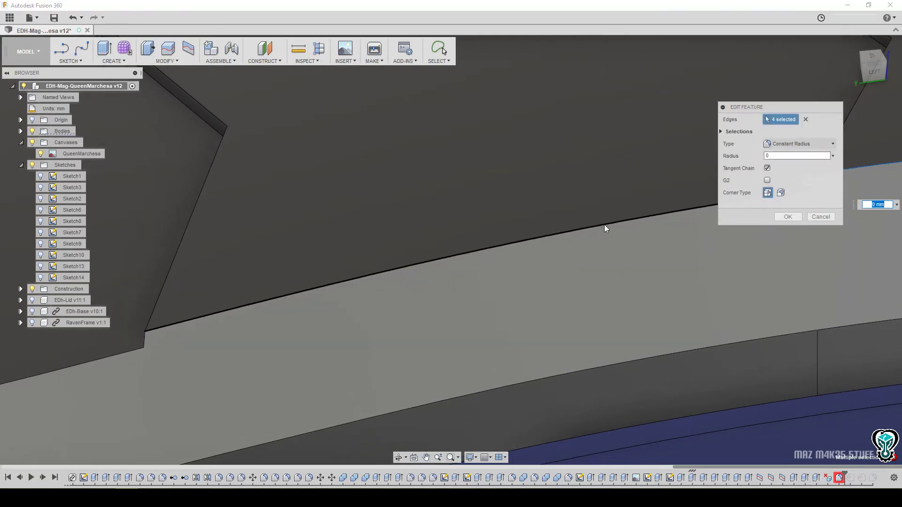
left_click(575, 232)
left_click(144, 337)
left_click(135, 349)
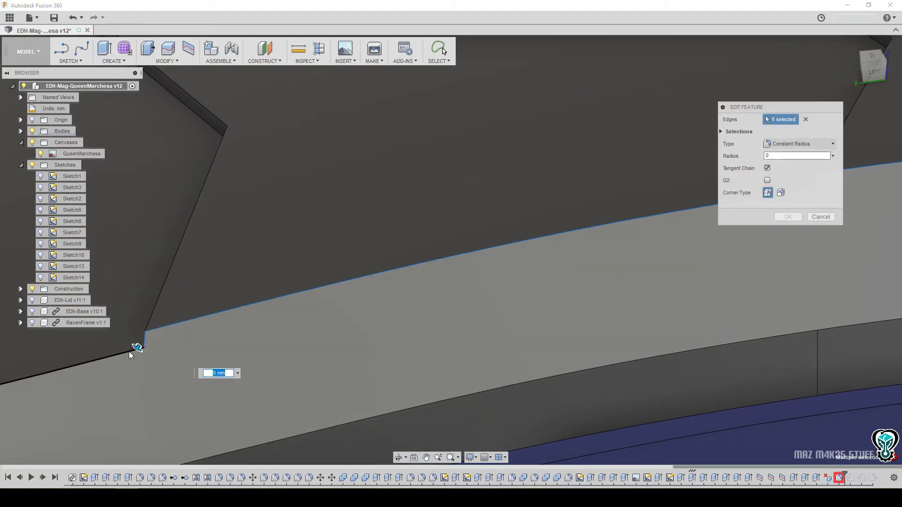
middle_click_drag(96, 388, 674, 296)
middle_click_drag(432, 350, 755, 339)
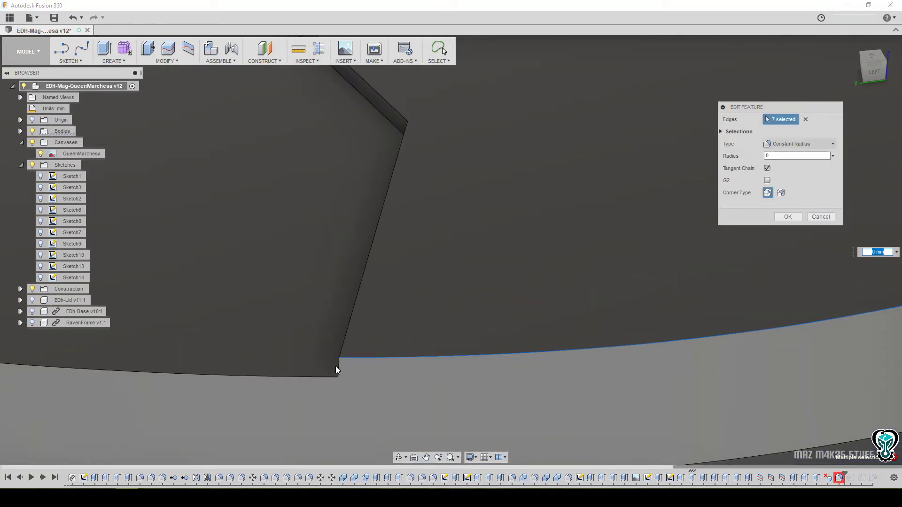
left_click(337, 368)
left_click(284, 371)
middle_click_drag(258, 357, 884, 358)
scroll(369, 294, "down", 3)
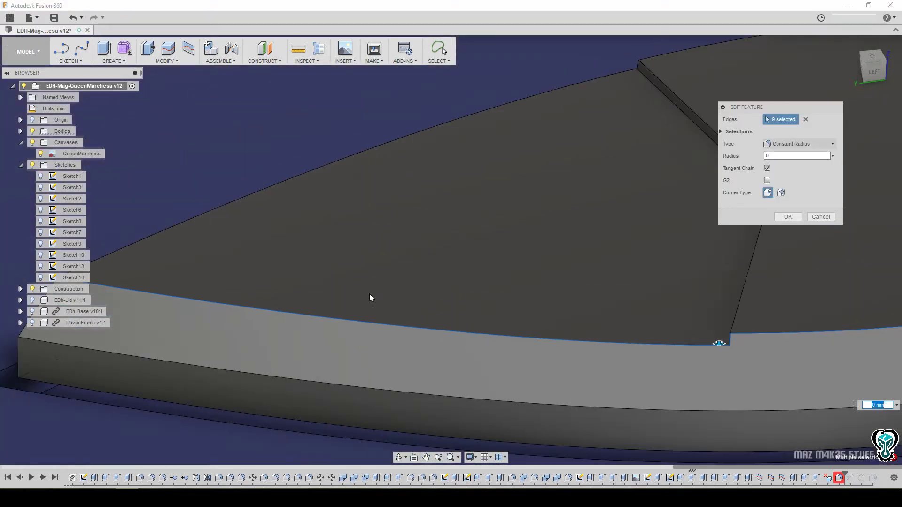
Add the blade's far-side outline edges and step edges to the fillet selection, from the tip back to the guard.
left_click(273, 192)
middle_click_drag(268, 178, 74, 403)
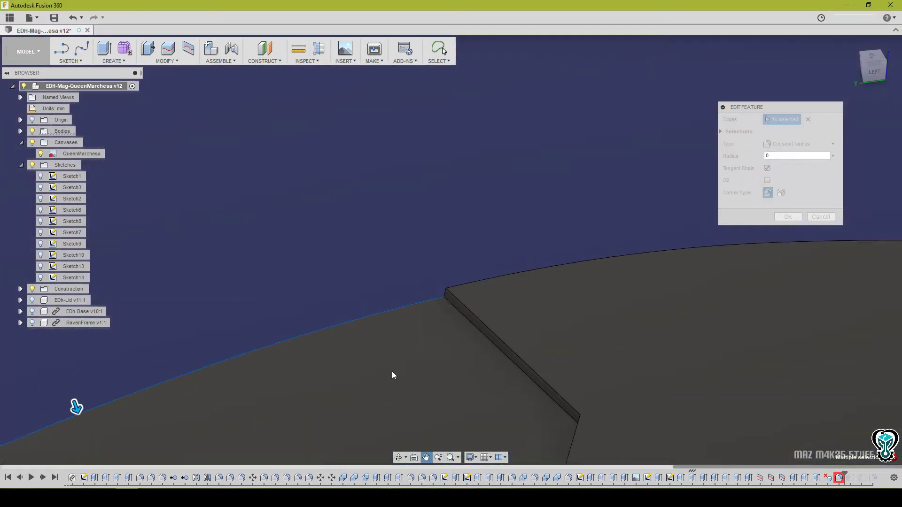
left_click(434, 286)
middle_click_drag(608, 329, 540, 254)
left_click(457, 224)
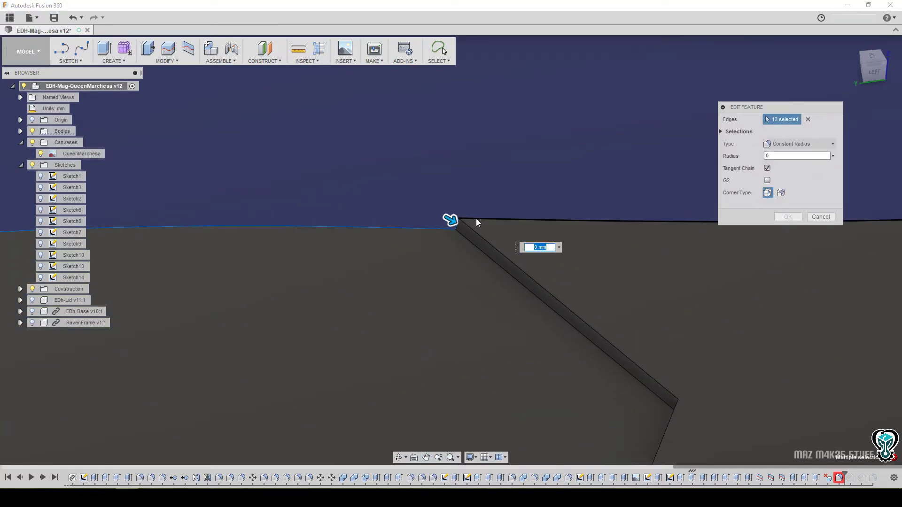
left_click(475, 219)
middle_click_drag(762, 330, 168, 361)
middle_click_drag(587, 329, 378, 334)
left_click(402, 246)
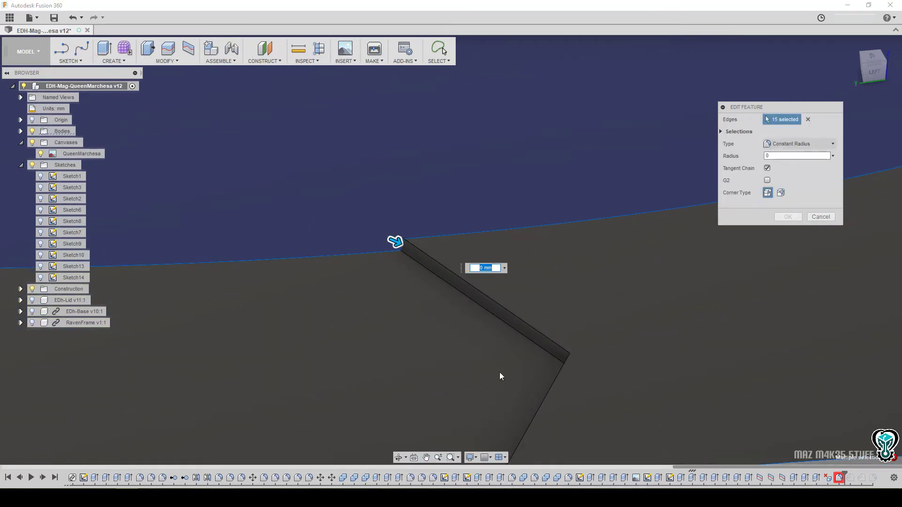
scroll(499, 366, "down", 4)
scroll(499, 366, "down", 2)
middle_click_drag(548, 379, 447, 283)
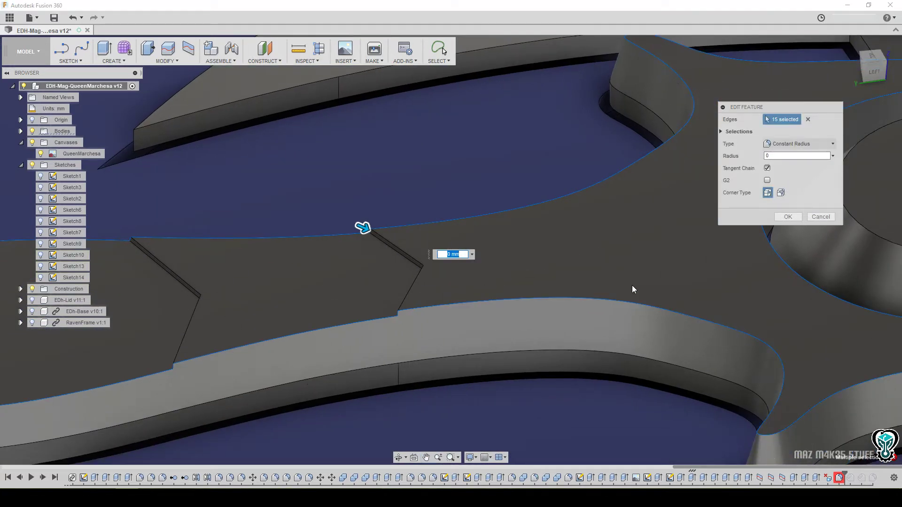
Try radii of 0.5 mm and 0.1 mm on the fillet running around the whole sword outline.
type(".5")
left_click_drag(477, 260, 454, 259)
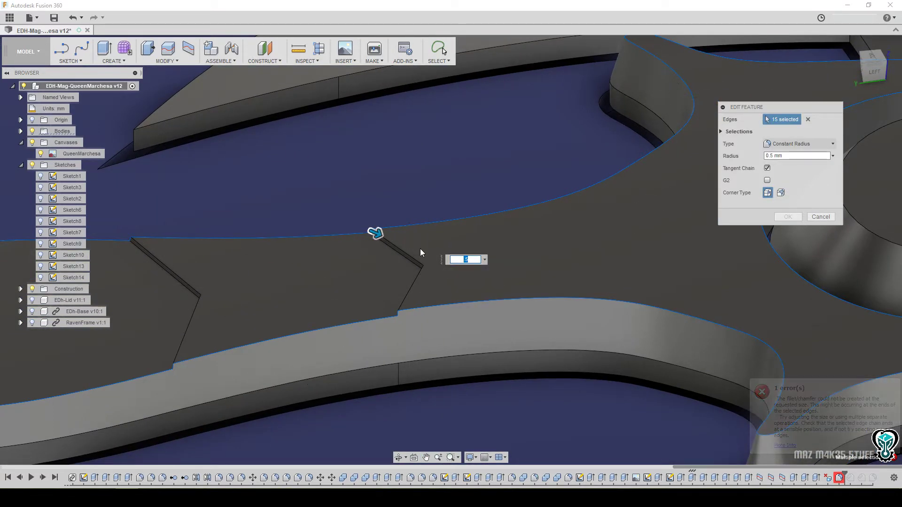
type(".1")
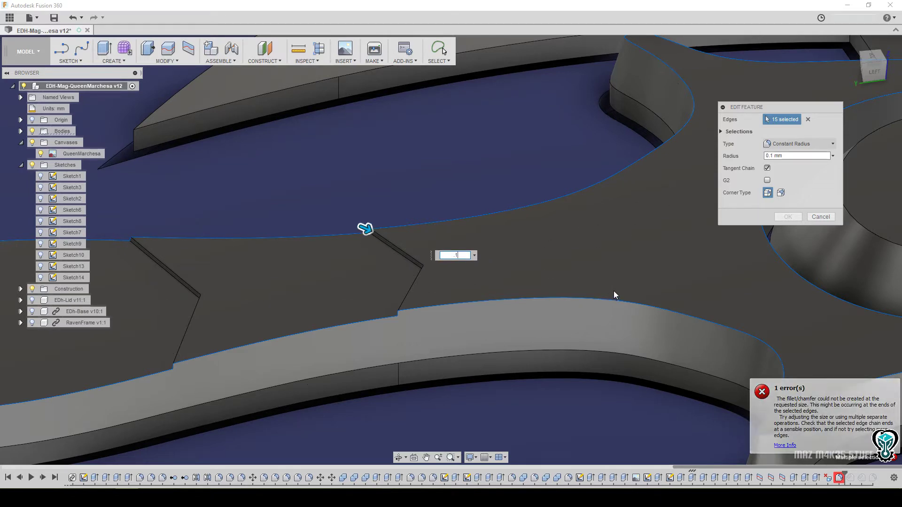
scroll(613, 291, "down", 3)
middle_click_drag(638, 325, 433, 288, "shift")
scroll(638, 273, "down", 2)
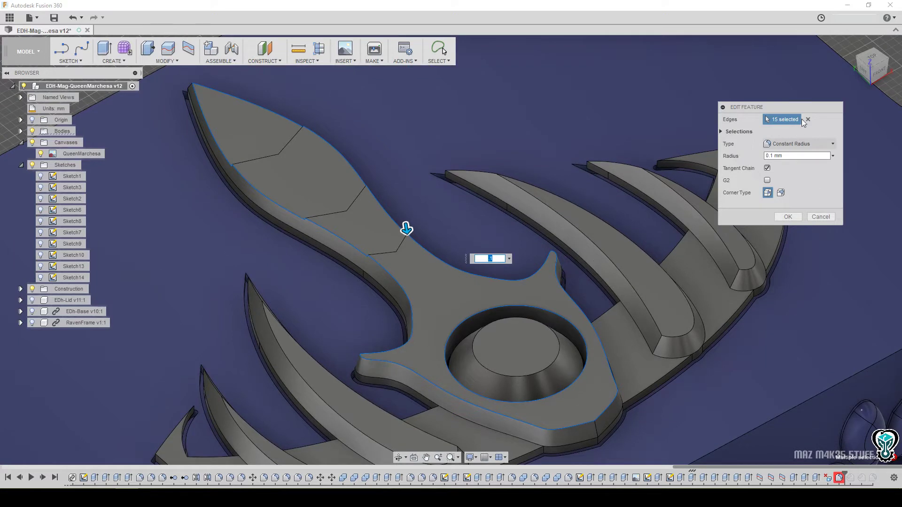
Replace the fillet's edge selection with the two outer edges of the blade's tip section and set the radius to 1 mm.
left_click(808, 119)
left_click(216, 142)
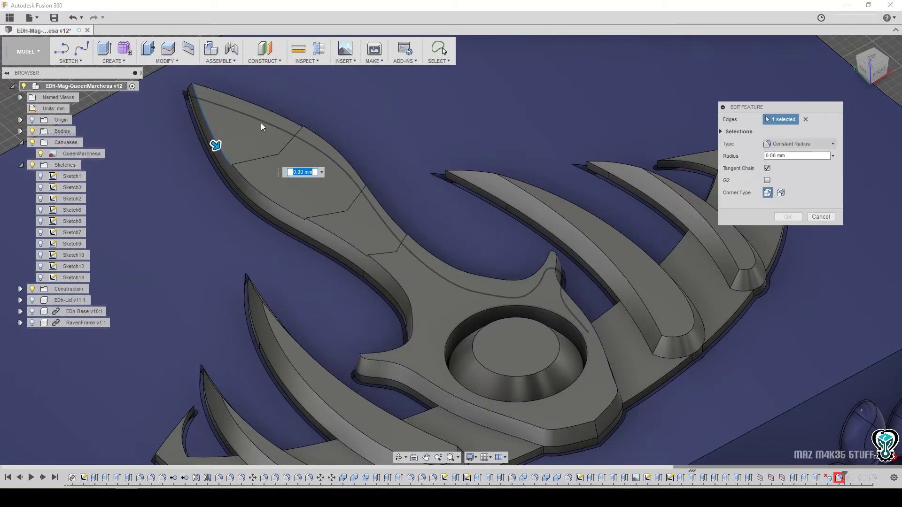
left_click(270, 109)
type(".5")
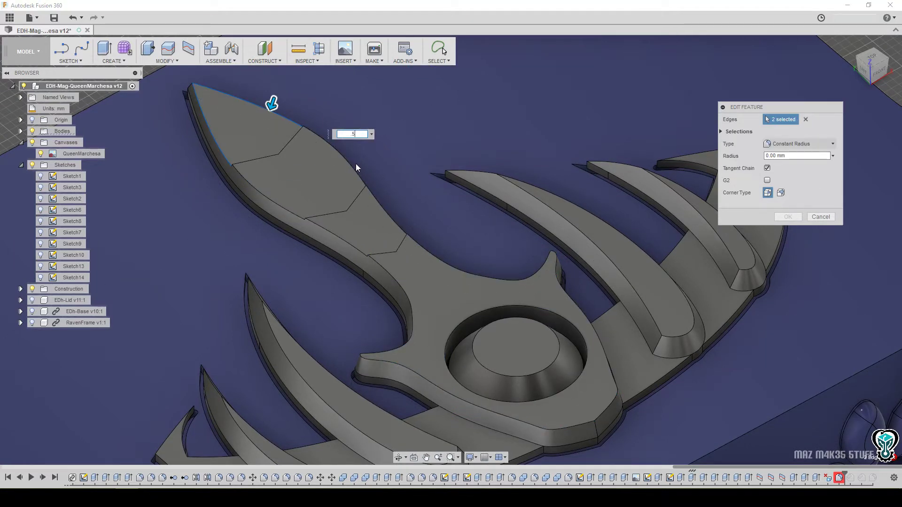
key("Return")
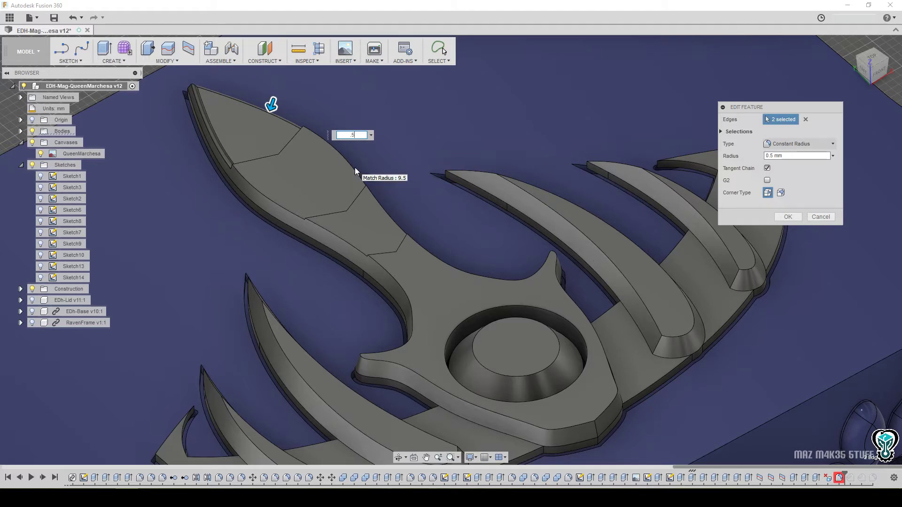
left_click(371, 136)
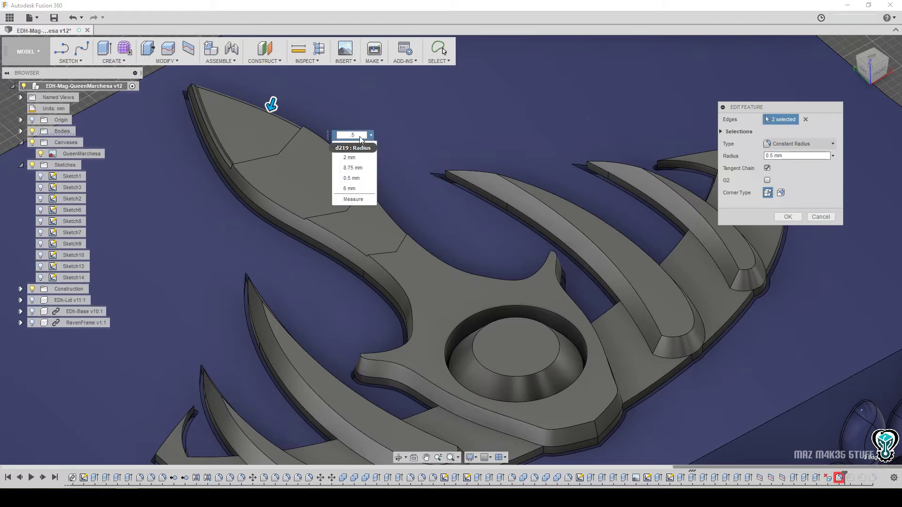
left_click_drag(360, 135, 336, 136)
key("Return")
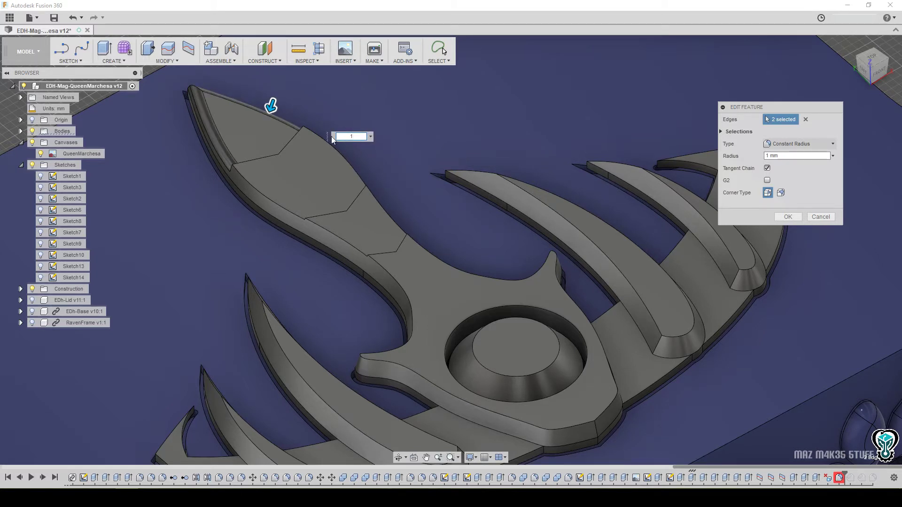
left_click(788, 217)
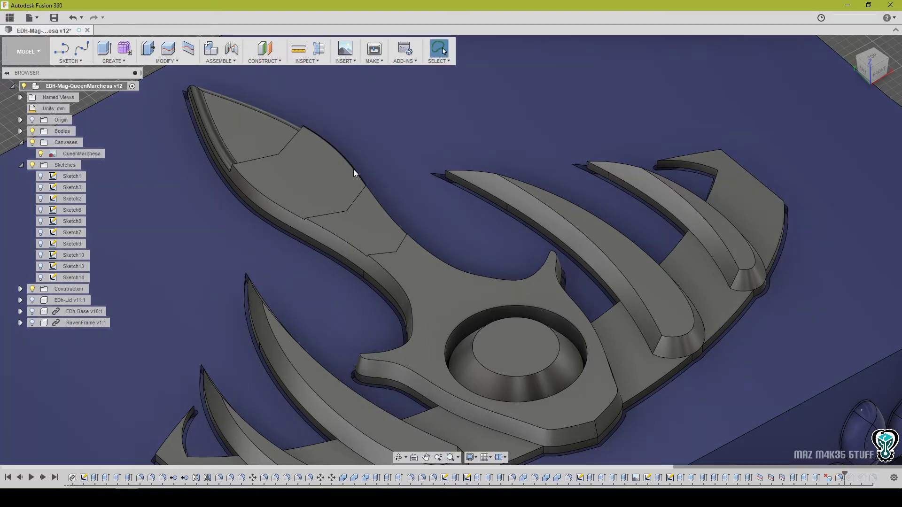
Fillet both outer edges of the blade section next to the tip with a 0.6 mm radius.
right_click(353, 169)
left_click(333, 219)
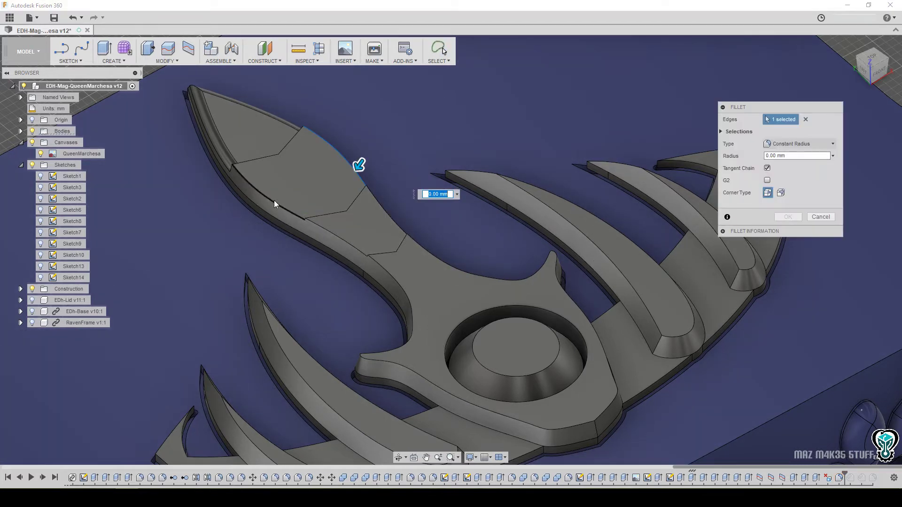
type(".6")
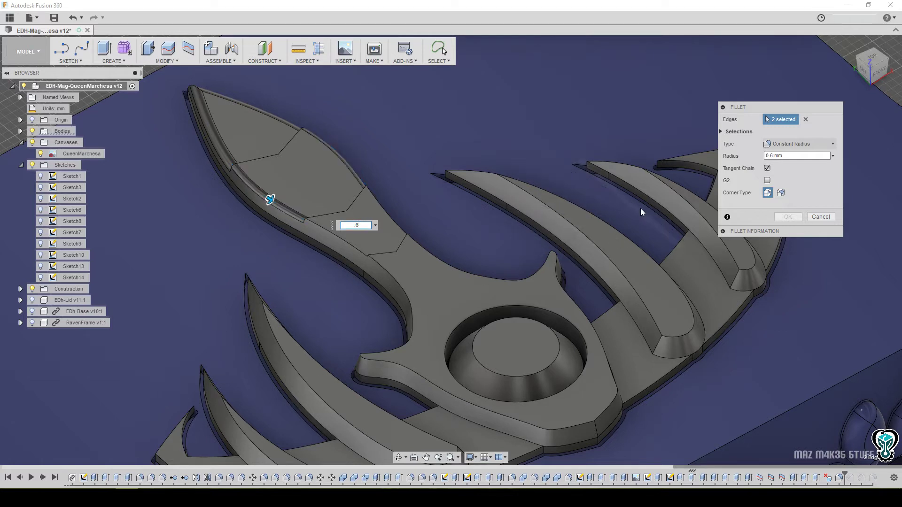
left_click(788, 217)
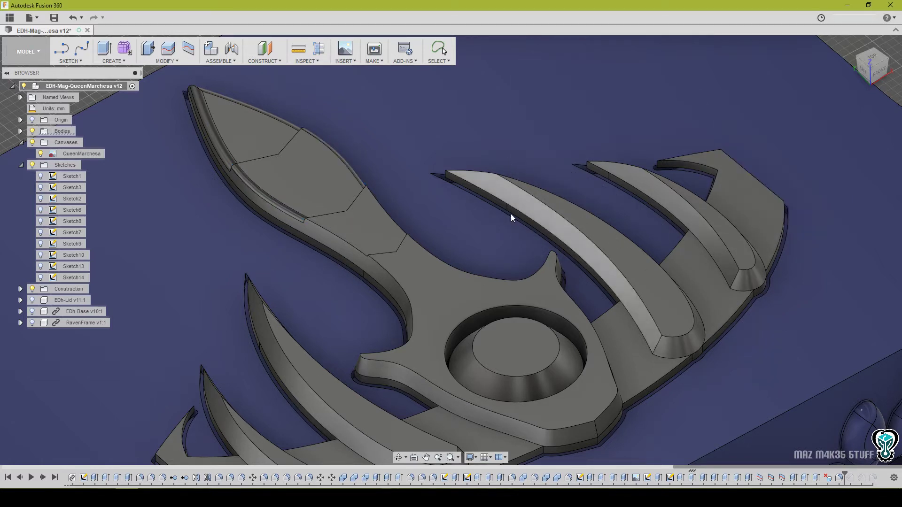
Fillet both outer edges of the blade section nearest the guard with a 0.5 mm radius.
right_click(388, 216)
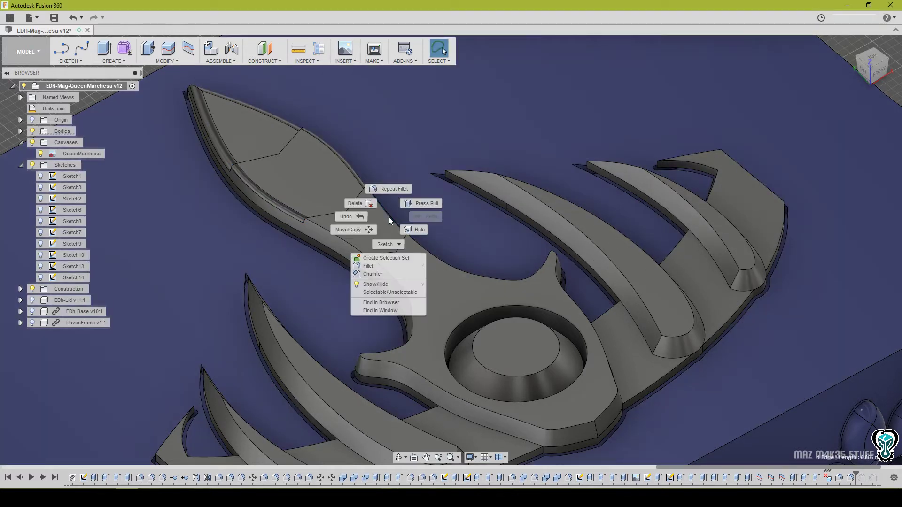
left_click(368, 266)
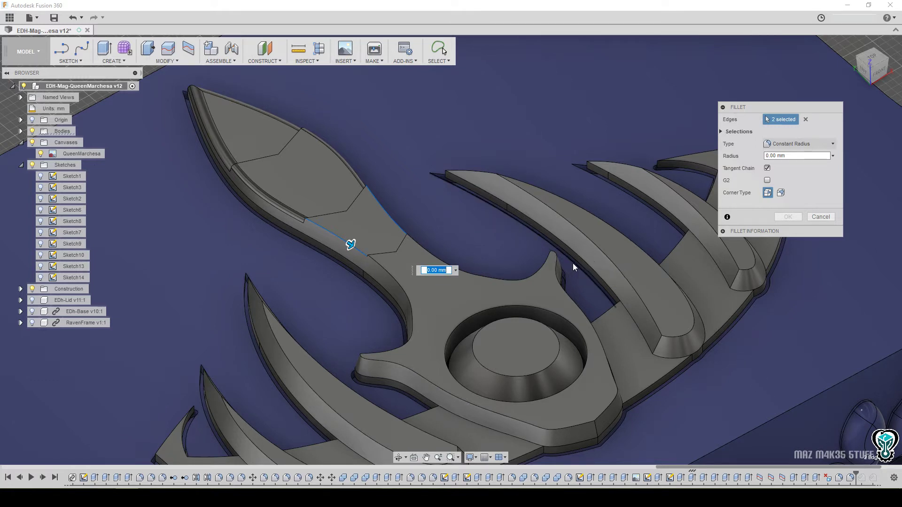
type(".5")
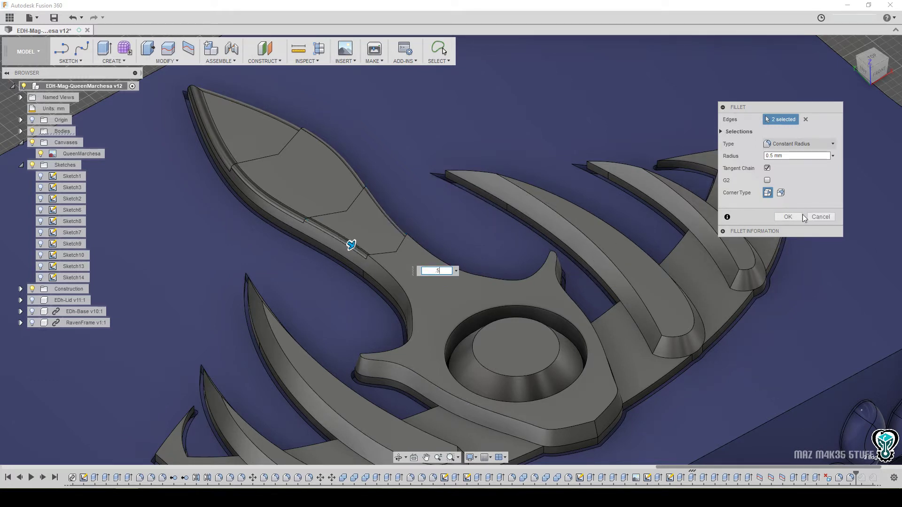
left_click(787, 216)
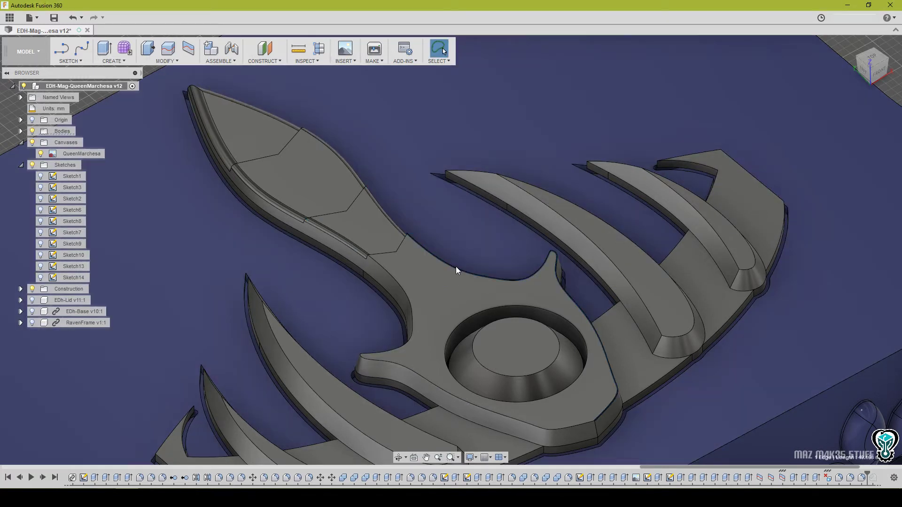
Try to fillet the outline edges on both sides of the sword's guard at 0.4 mm and 0.1 mm.
right_click(456, 266)
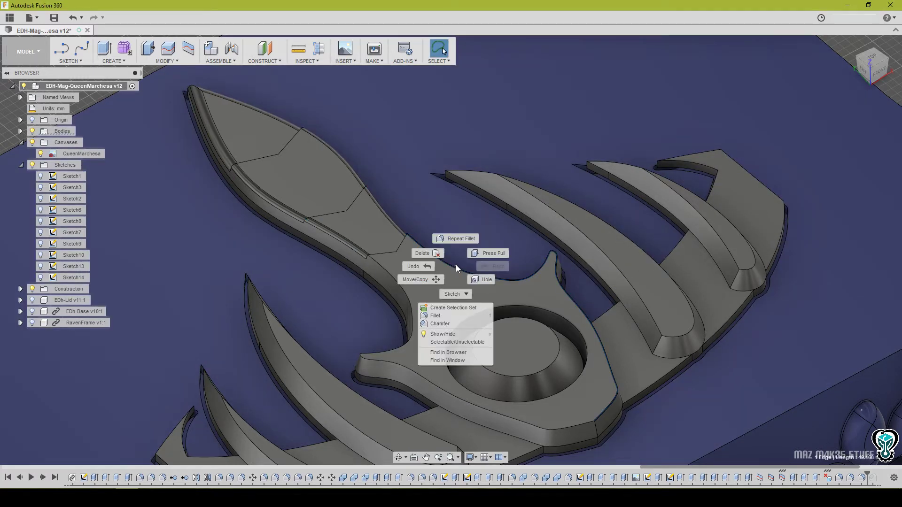
left_click(461, 237)
left_click(405, 297)
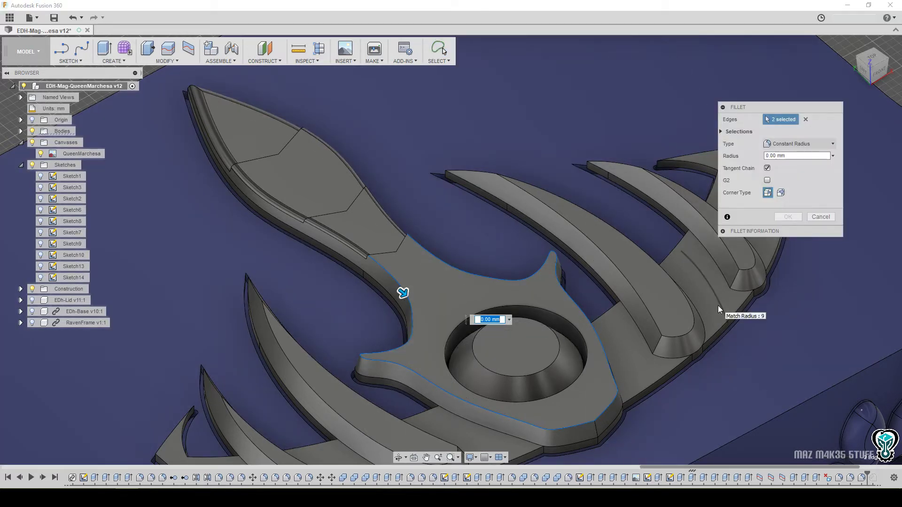
type(".4")
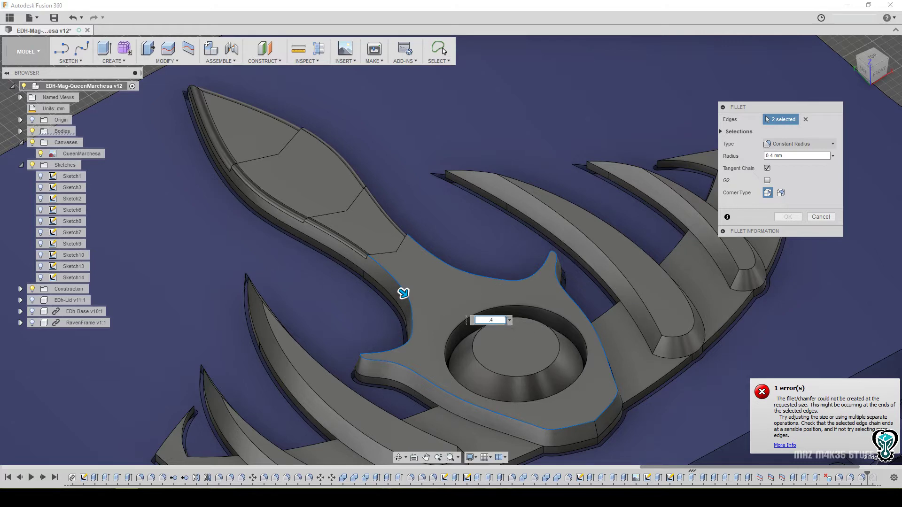
type(".1")
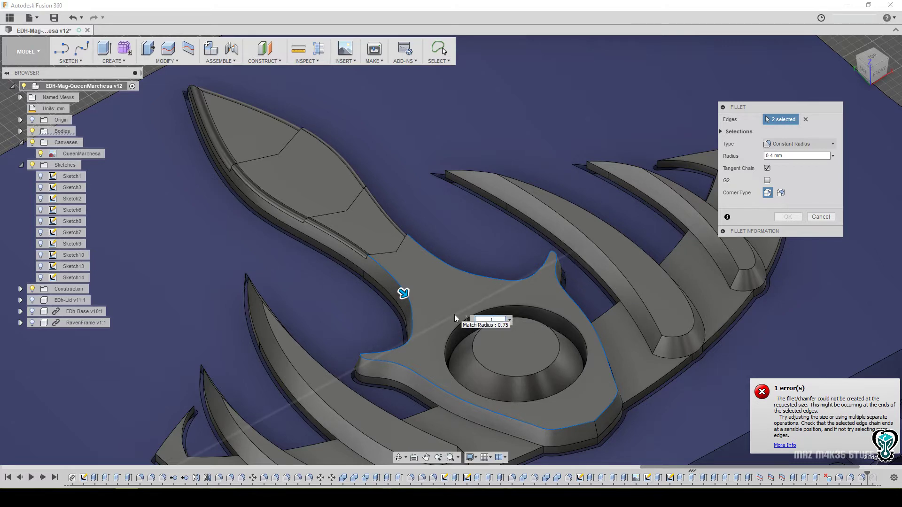
Try adding the short vertical step edges between guard and blade to the 0.1 mm guard outline fillet.
scroll(357, 251, "up", 8)
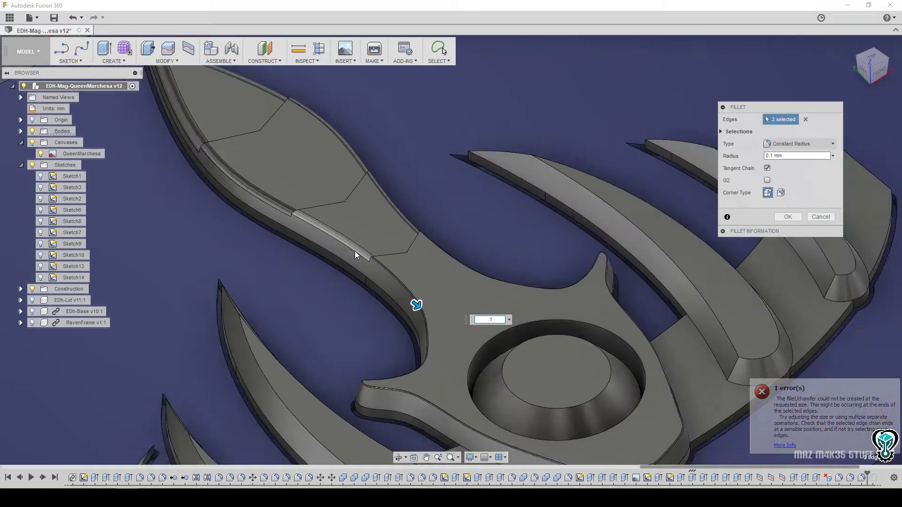
left_click(388, 250)
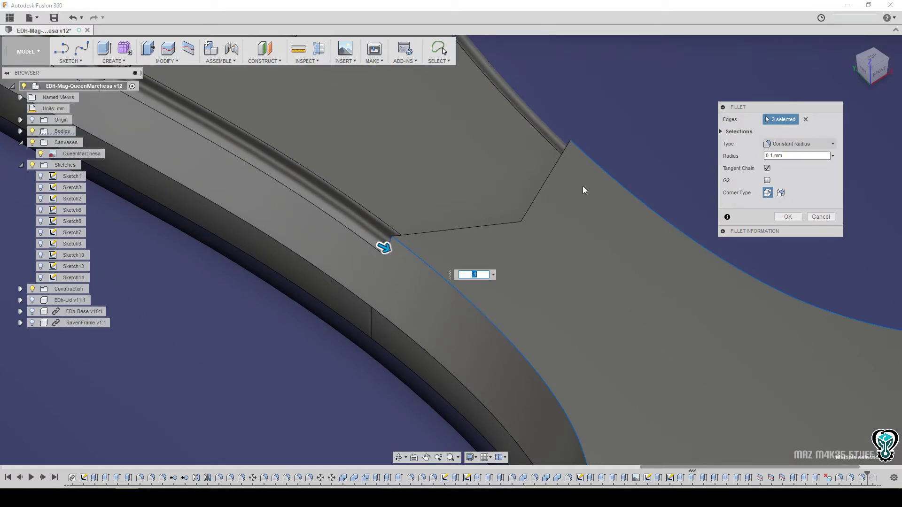
left_click(573, 147)
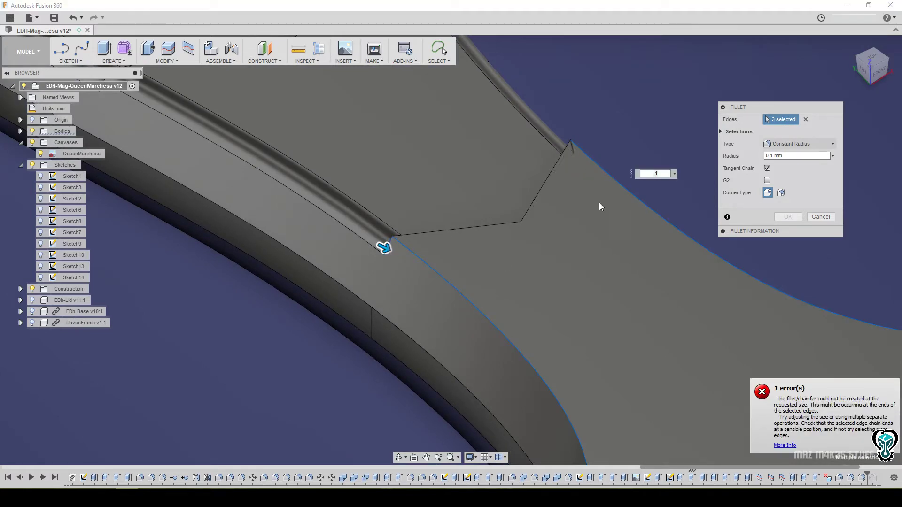
left_click(390, 246)
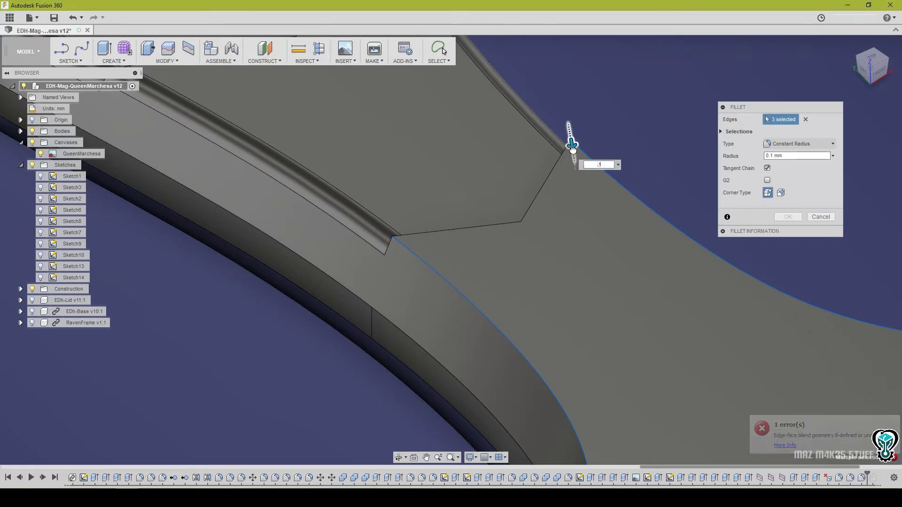
middle_click_drag(564, 177, 409, 271)
scroll(464, 252, "up", 3)
left_click(496, 287)
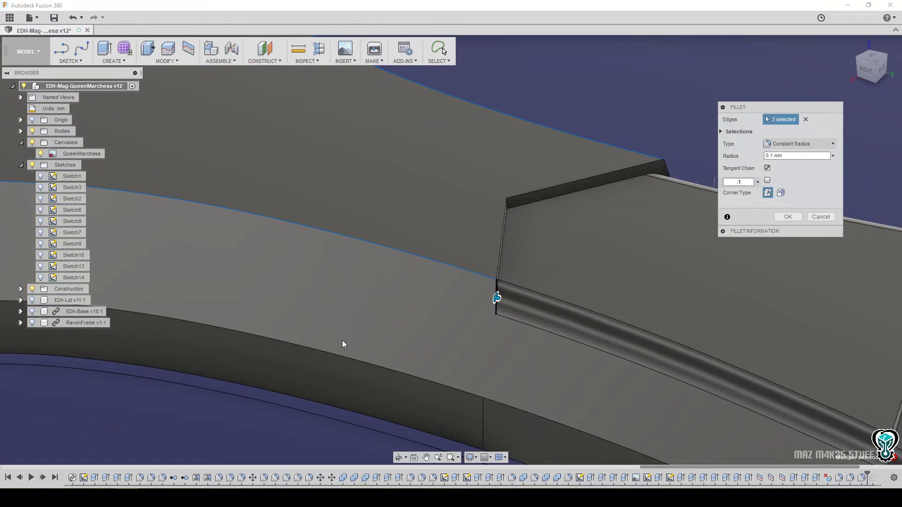
Try a 0.2 mm radius on only the two guard outline edges and cancel the fillet.
scroll(365, 333, "down", 5)
middle_click_drag(243, 303, 376, 282, "shift")
scroll(320, 355, "down", 3)
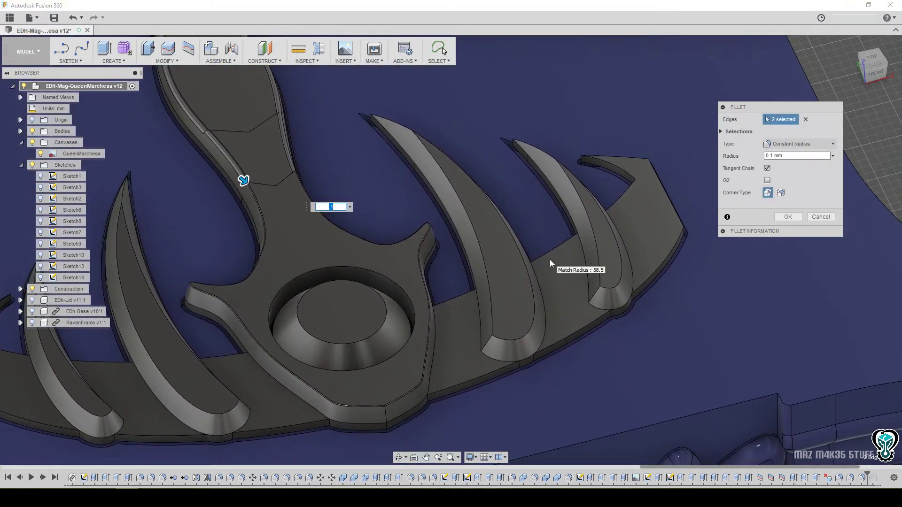
type(".2")
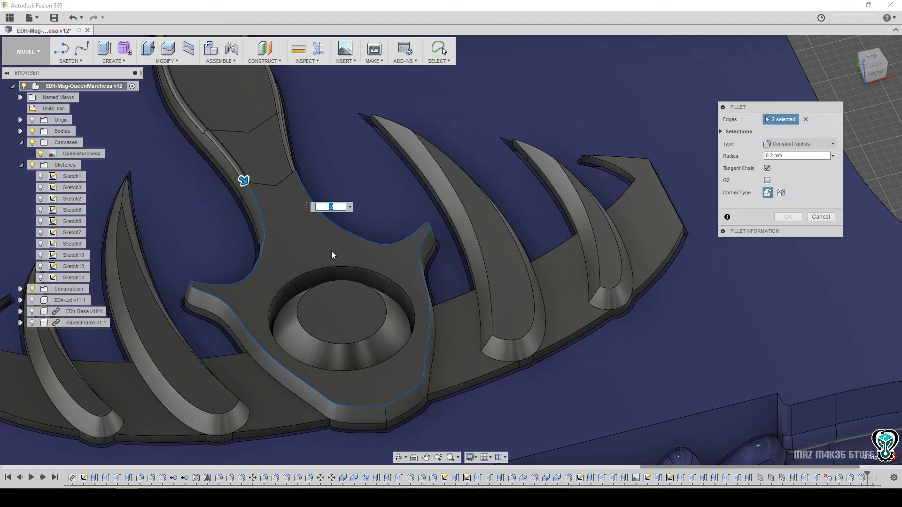
left_click(821, 217)
Try to fillet the two short vertical step edges where the guard meets the blade at 0.05 mm, and cancel.
scroll(384, 204, "up", 10)
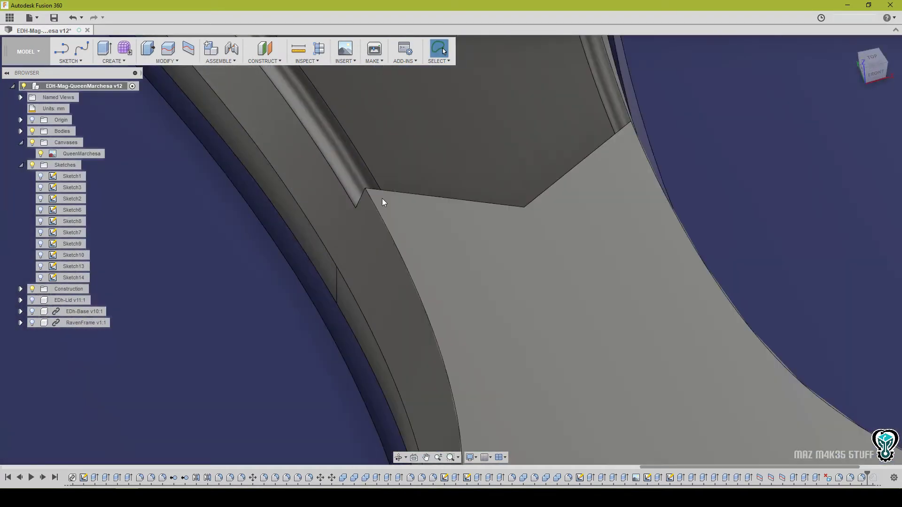
middle_click_drag(382, 198, 483, 194, "shift")
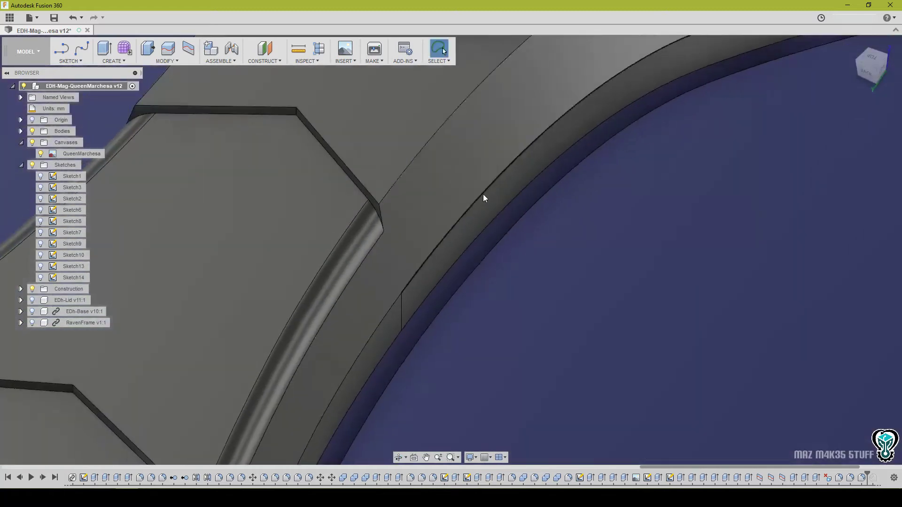
left_click(383, 216)
middle_click_drag(383, 217, 551, 261, "shift")
scroll(536, 282, "up", 3)
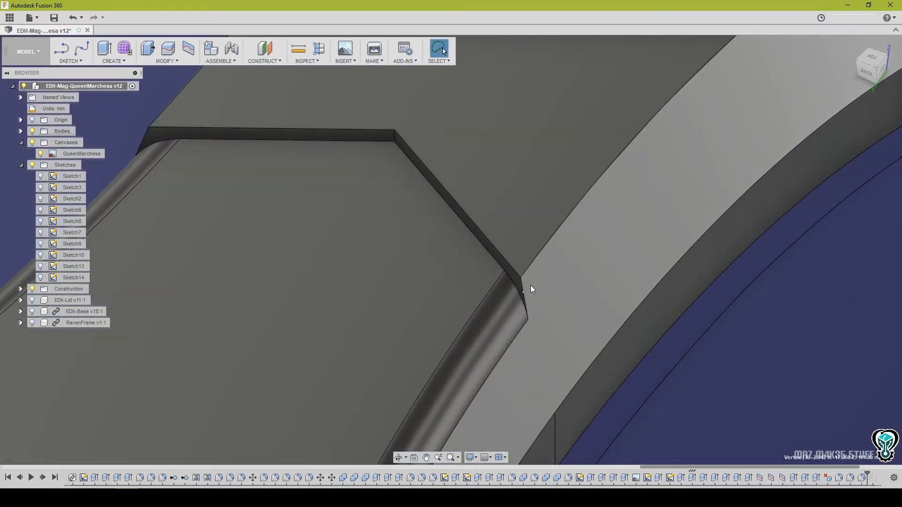
scroll(531, 298, "up", 3)
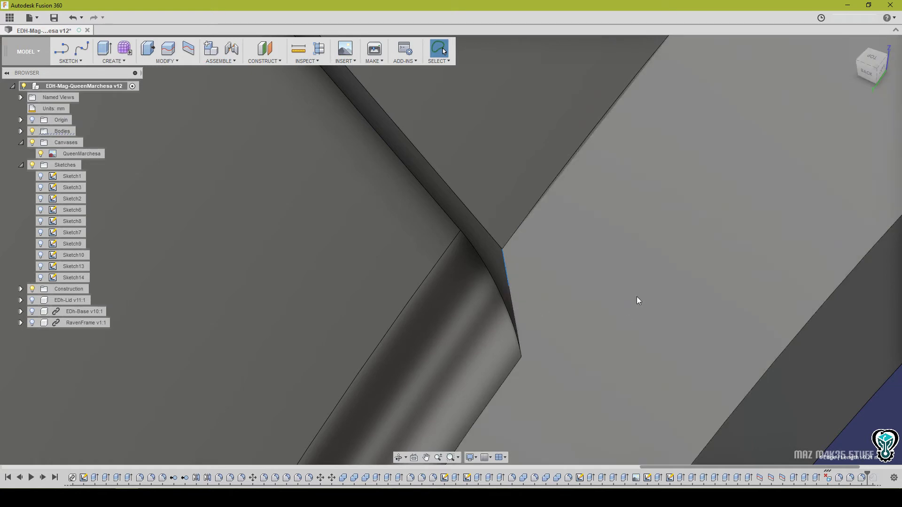
key("f")
middle_click_drag(160, 206, 733, 502)
middle_click_drag(212, 237, 311, 218)
left_click(357, 229)
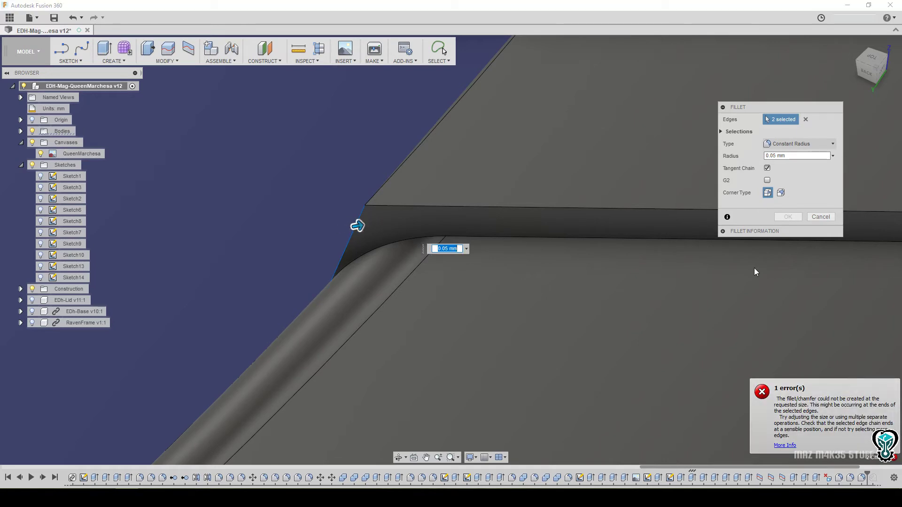
left_click(824, 217)
scroll(601, 256, "down", 7)
scroll(732, 291, "down", 6)
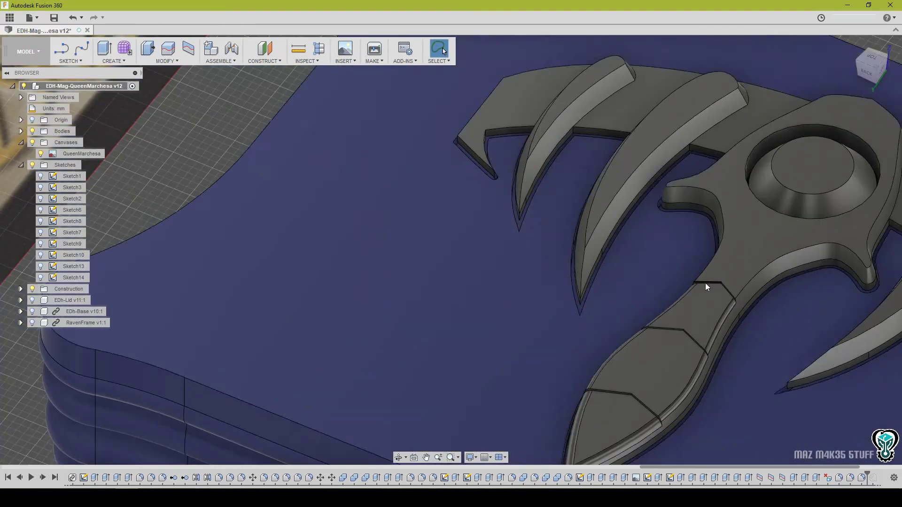
middle_click_drag(706, 284, 273, 282, "shift")
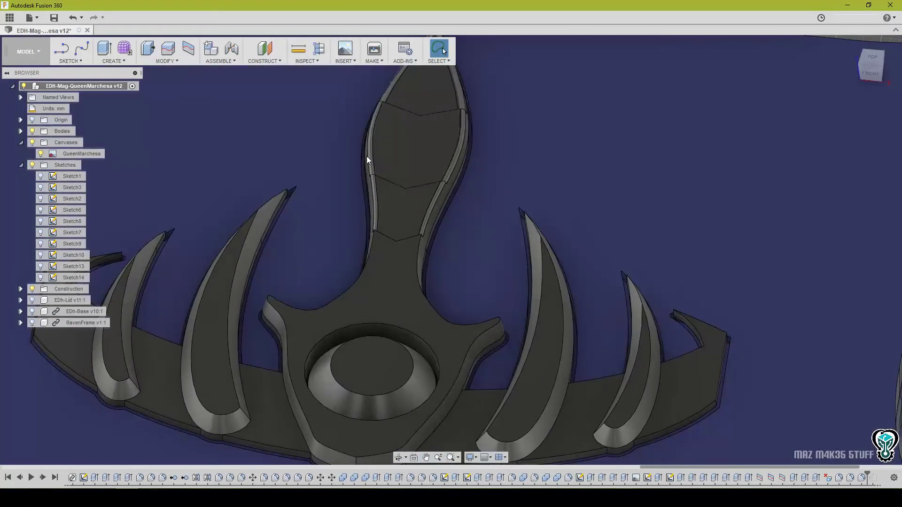
middle_click_drag(395, 301, 388, 235)
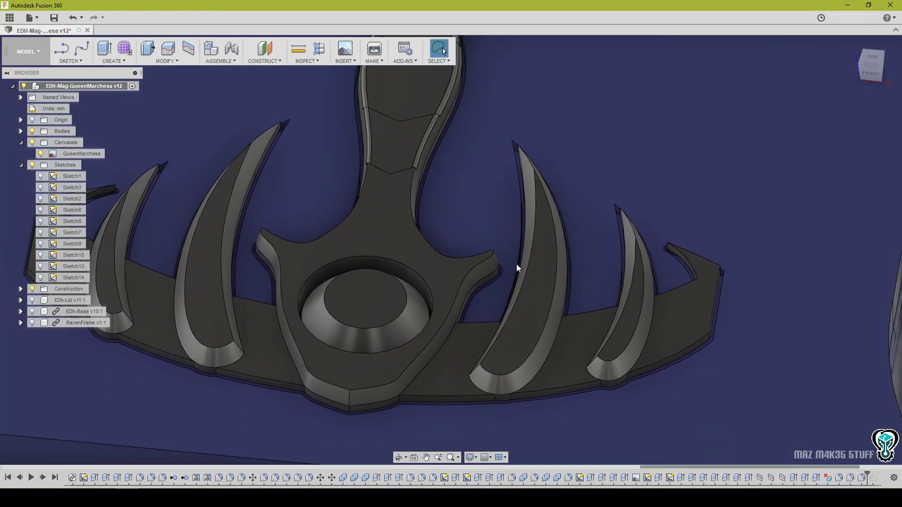
Fillet the circular rim edge of the recess around the central gem at 1 mm.
right_click(434, 303)
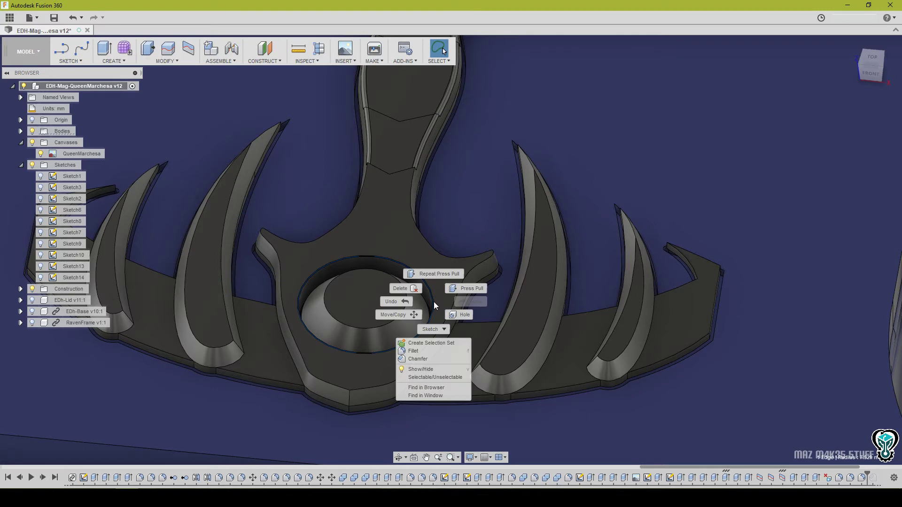
left_click(466, 288)
left_click_drag(429, 299, 430, 299)
scroll(506, 285, "down", 4)
middle_click_drag(563, 207, 547, 235)
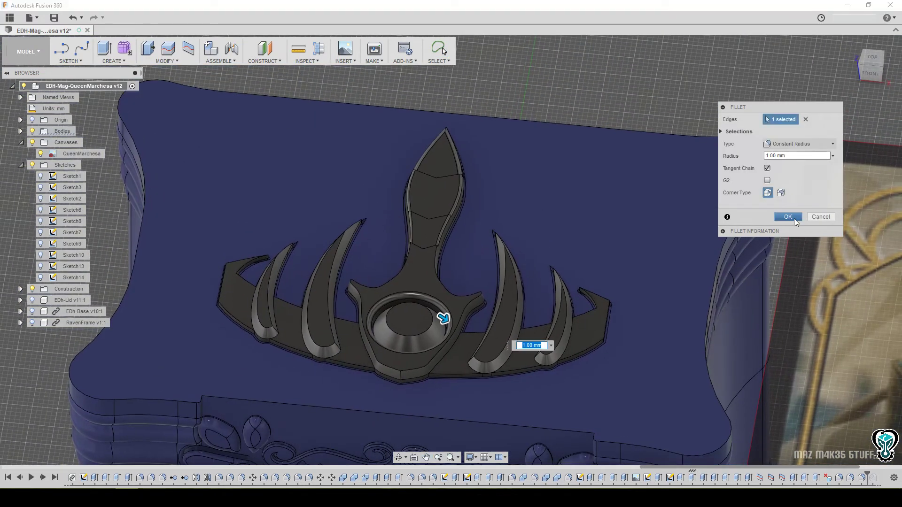
left_click(788, 217)
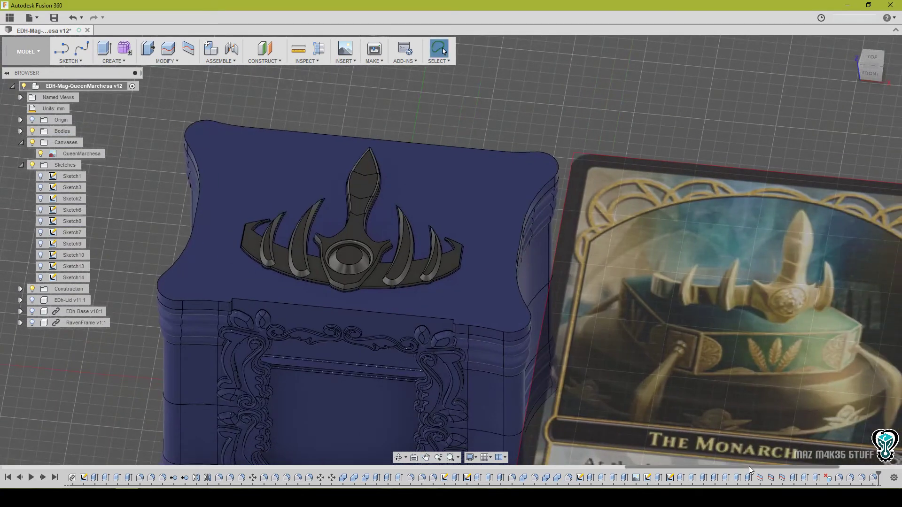
Roll the timeline history marker forward past the three remaining features to the end of the timeline.
scroll(750, 471, "down", 1)
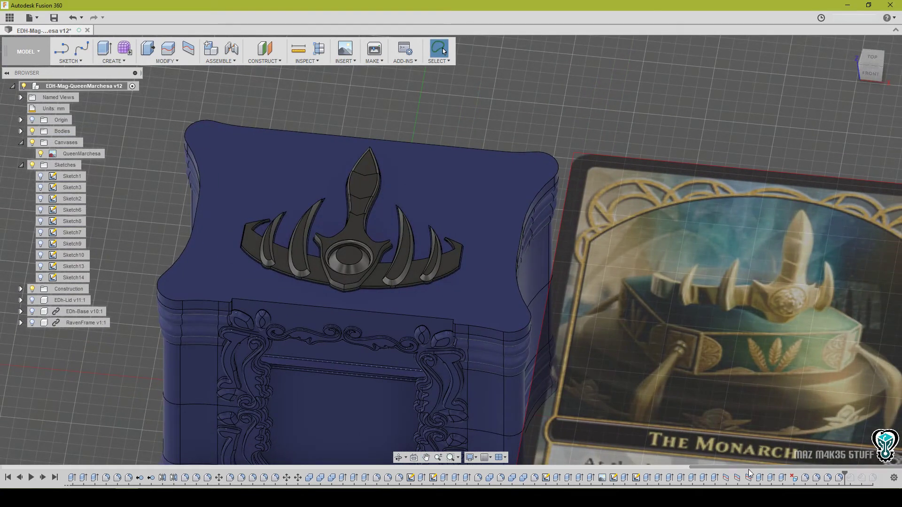
left_click(43, 477)
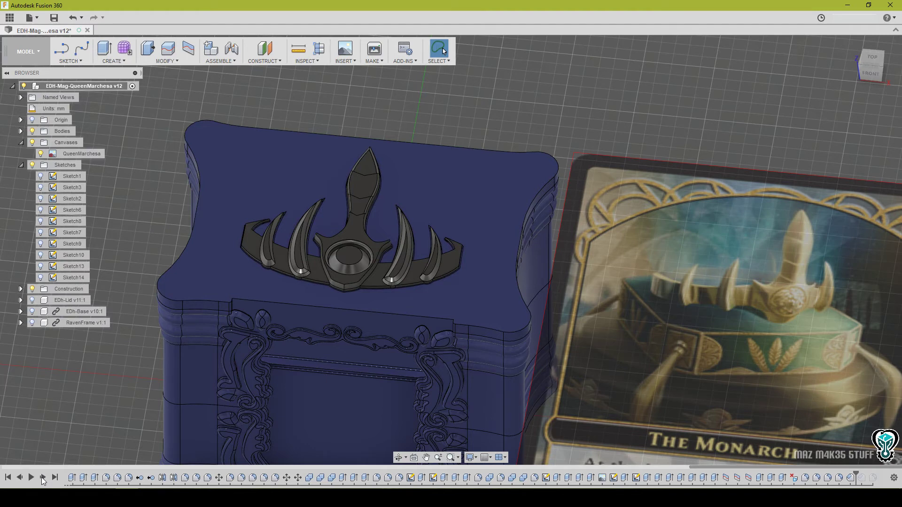
left_click(42, 478)
left_click(43, 478)
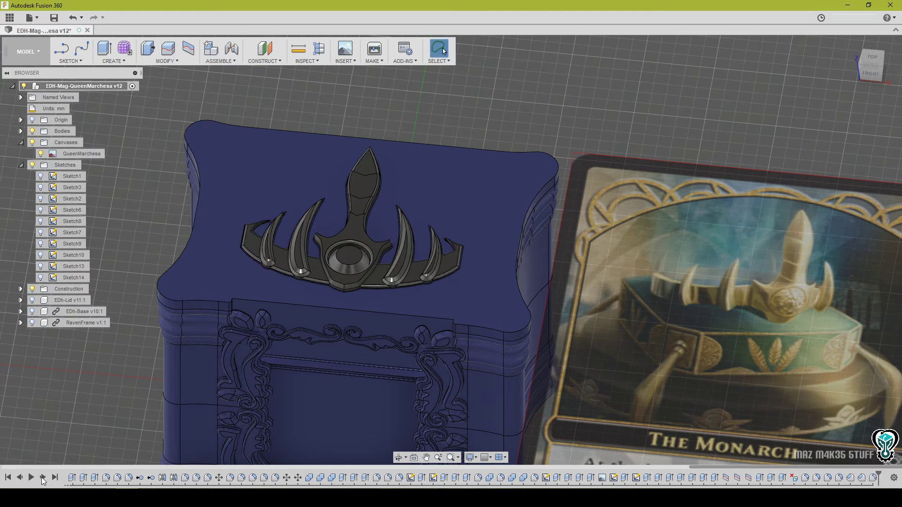
Apply the design's light grey appearance to the crown body and the red appearance to the central gem body.
middle_click_drag(465, 315, 370, 291)
scroll(429, 312, "down", 3)
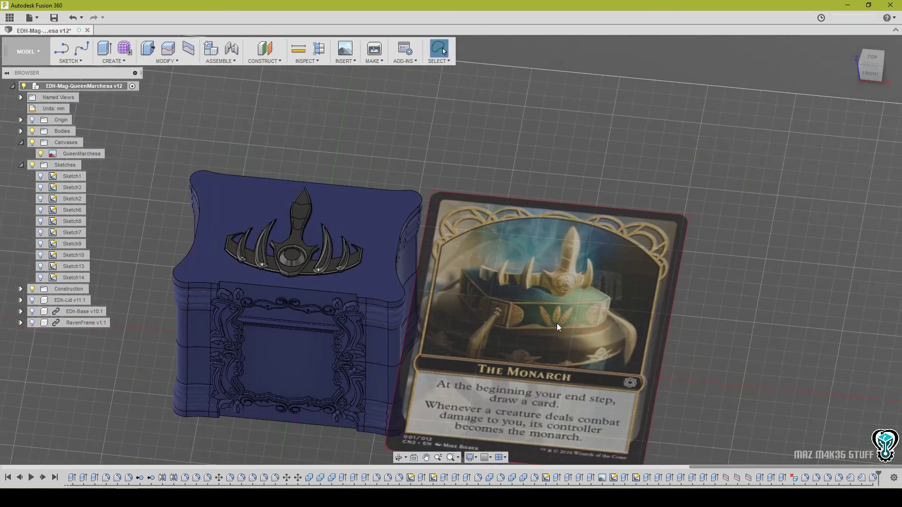
scroll(519, 321, "down", 2)
middle_click_drag(519, 321, 639, 330, "shift")
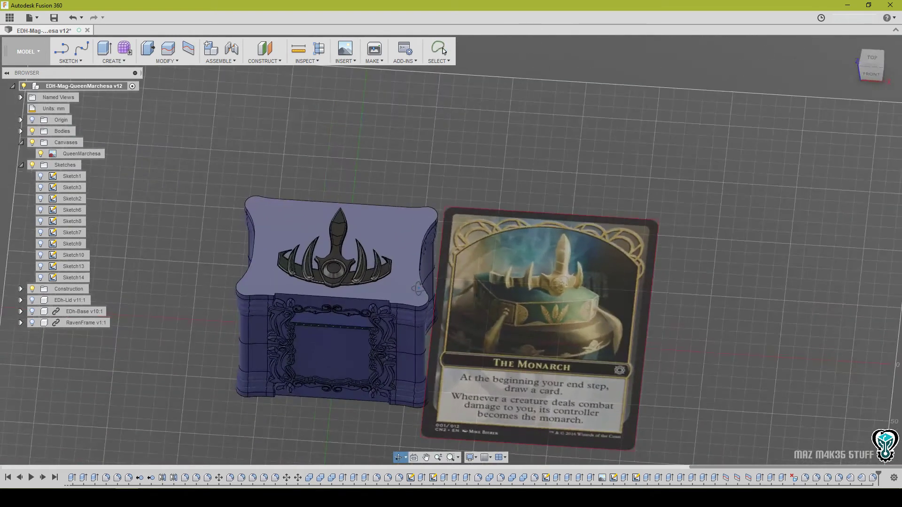
right_click(496, 169)
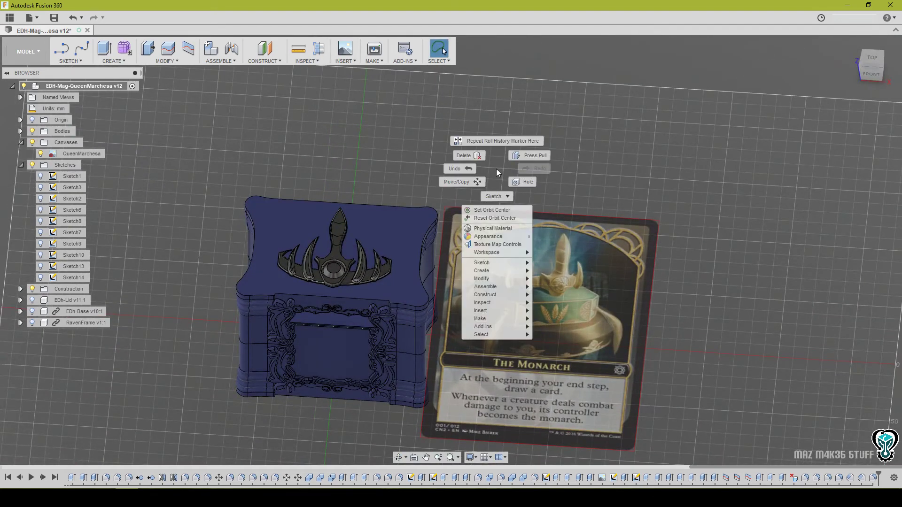
left_click(498, 237)
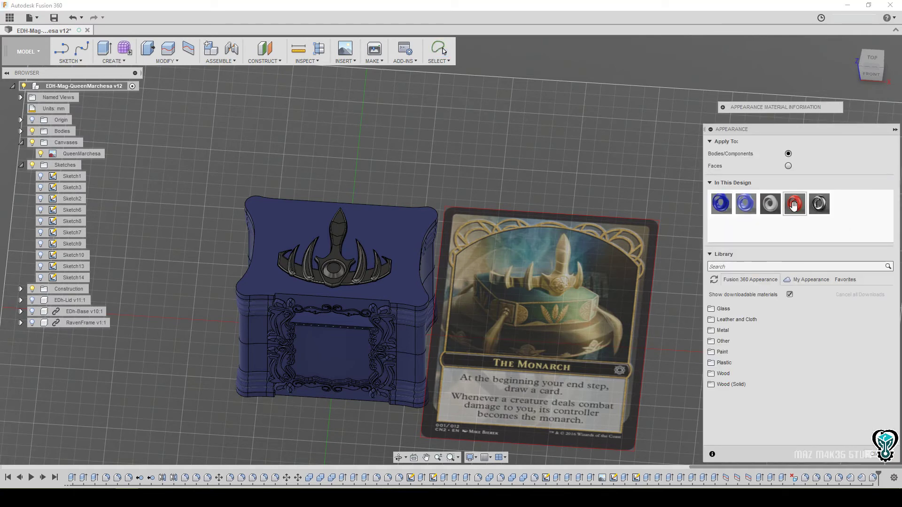
left_click_drag(771, 205, 382, 288)
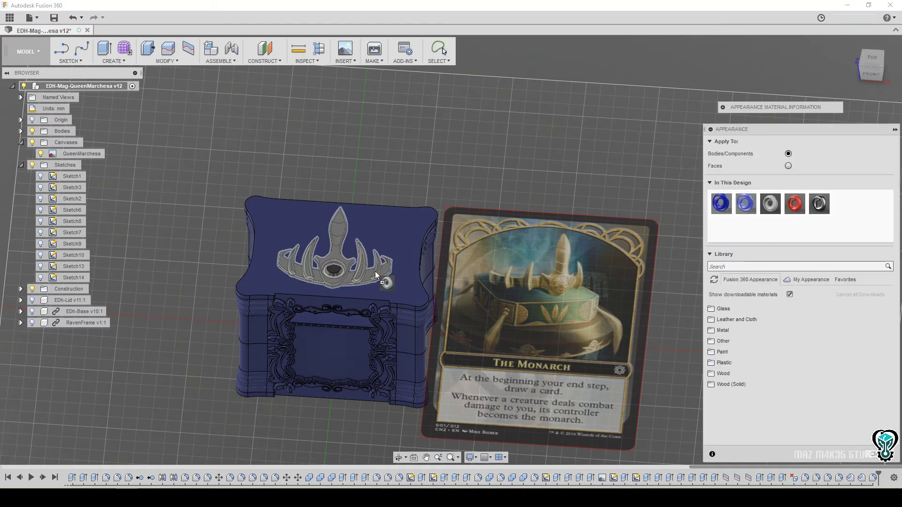
left_click_drag(795, 204, 340, 272)
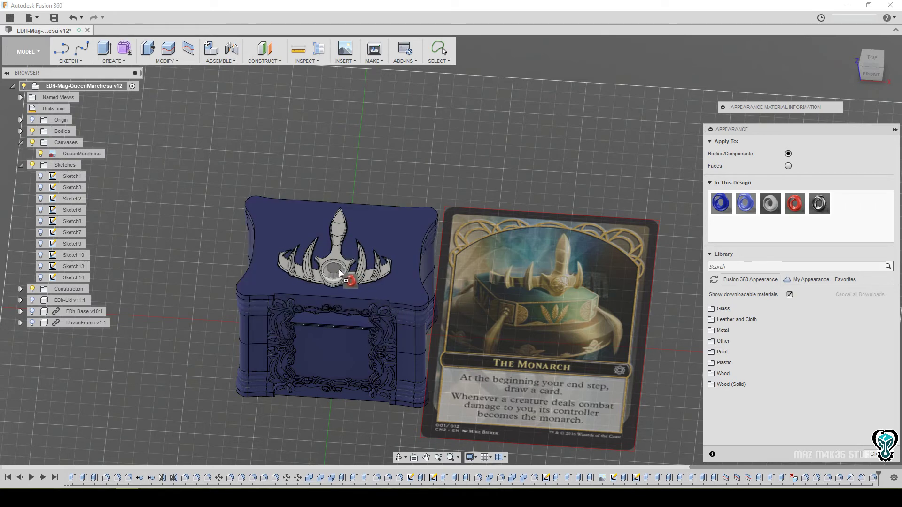
left_click(873, 455)
Fillet the circular top edge of the red central gem at 2.5 mm.
scroll(338, 272, "up", 10)
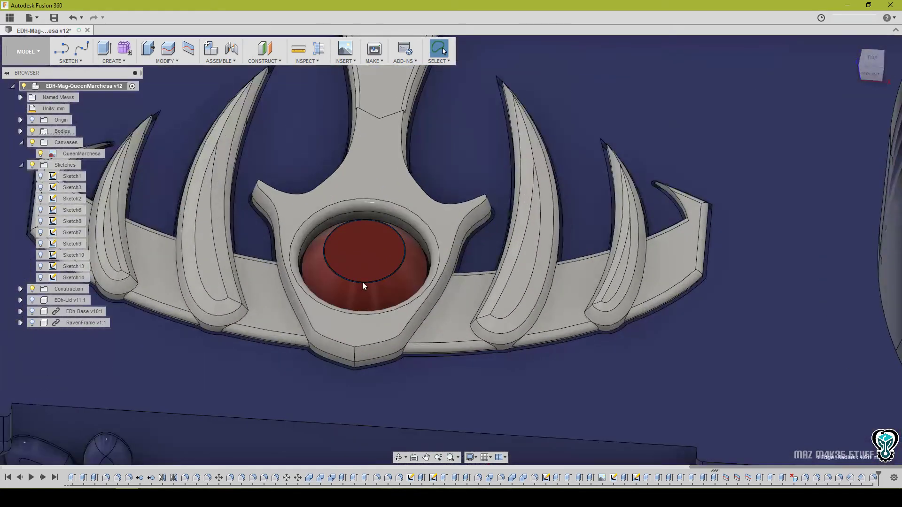
right_click(362, 282)
left_click(396, 269)
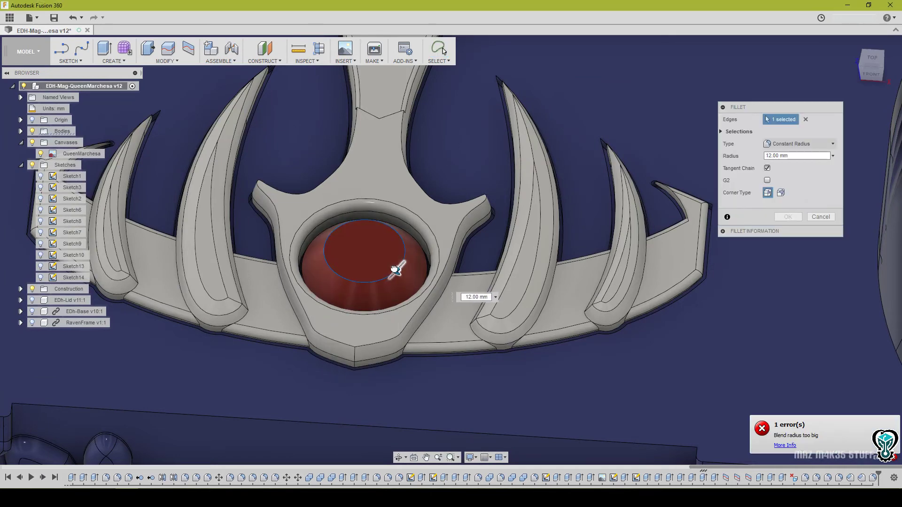
left_click_drag(399, 268, 404, 267)
scroll(387, 270, "up", 4)
left_click(788, 216)
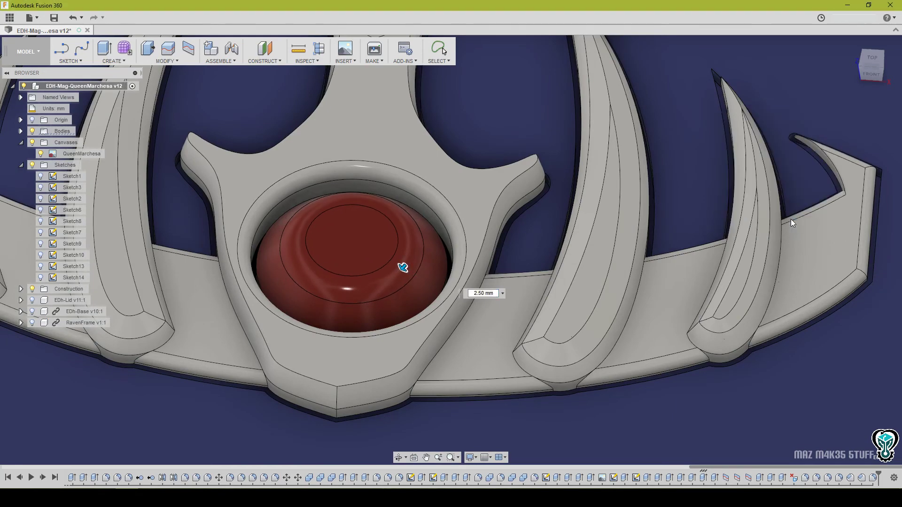
Hide the QueenMarchesa reference canvas and view the whole box at an angle.
scroll(698, 285, "down", 5)
scroll(698, 285, "down", 4)
middle_click_drag(824, 249, 567, 256)
scroll(566, 256, "down", 3)
middle_click_drag(709, 308, 529, 260)
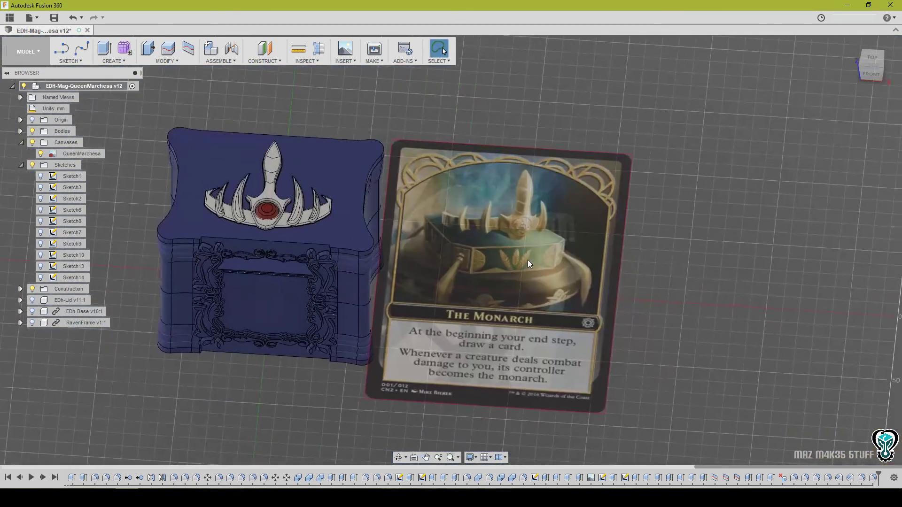
middle_click_drag(588, 288, 649, 273)
left_click(40, 153)
middle_click_drag(516, 336, 537, 301)
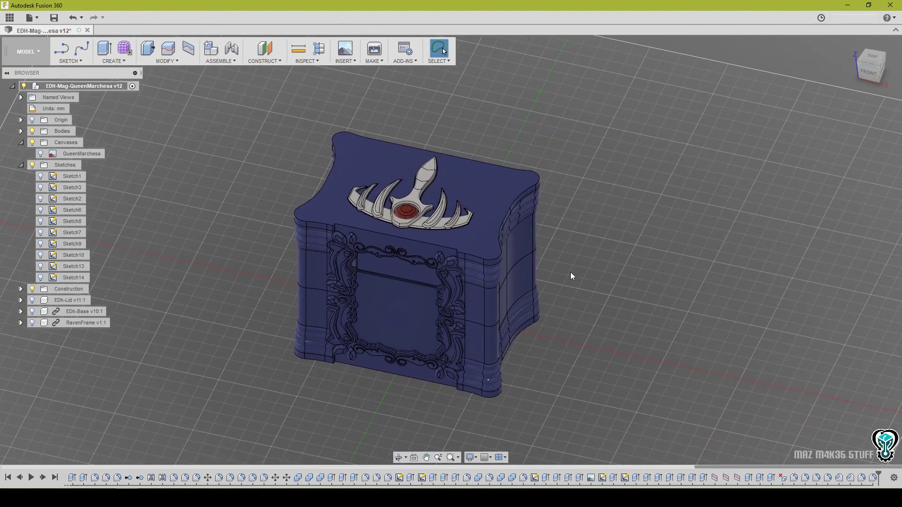